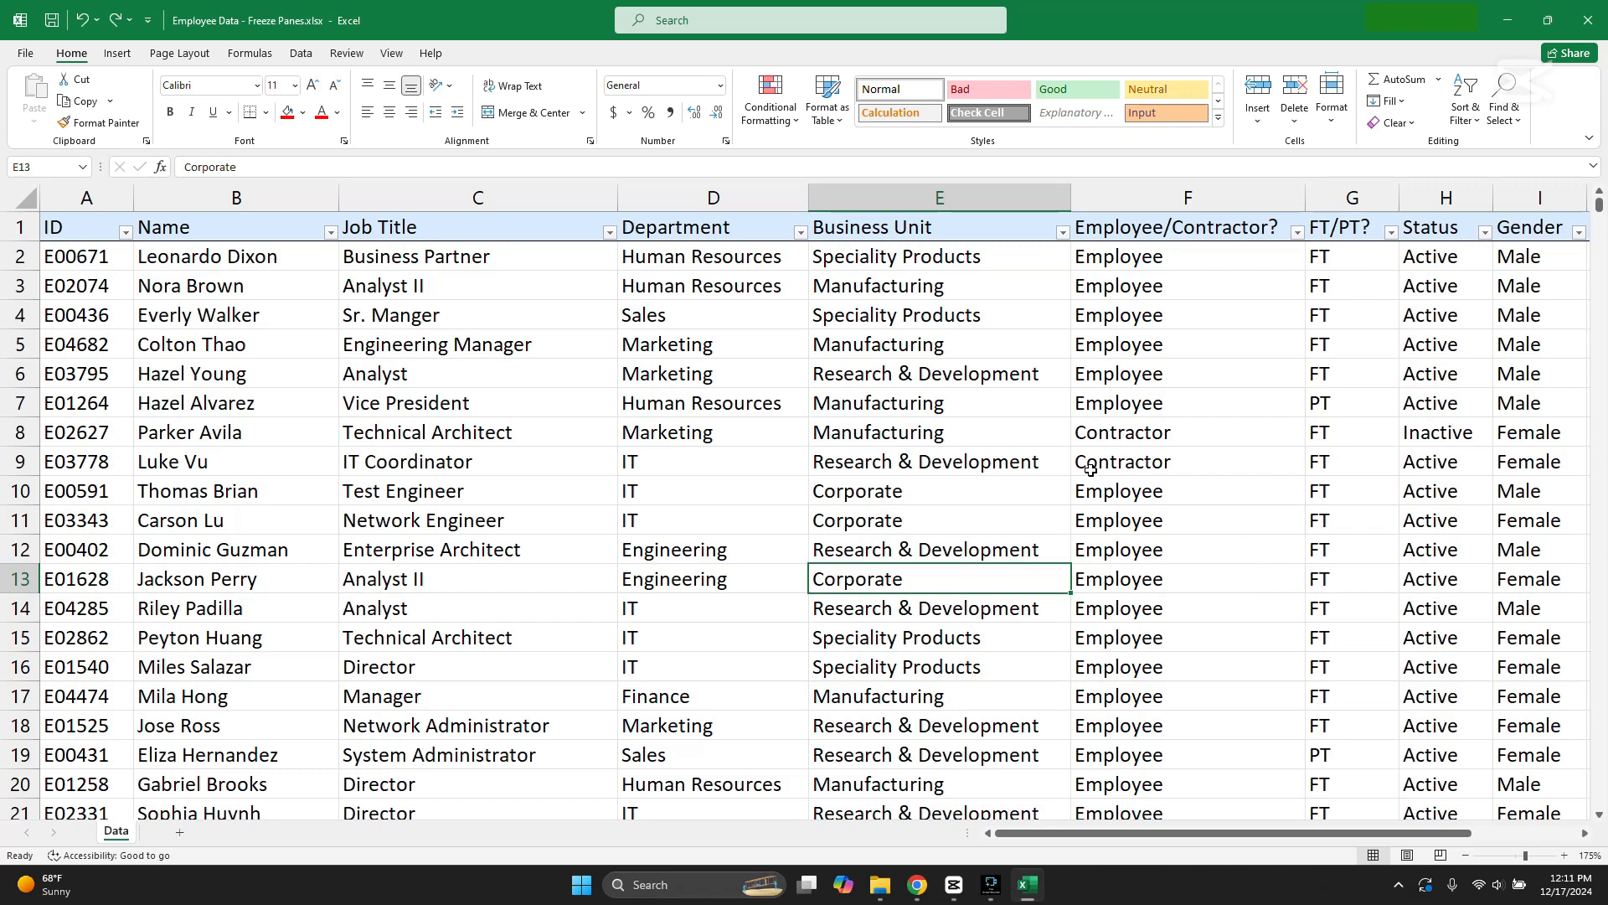
Step: Look over the employee table's rows and its columns from ID across to Age, and return to its beginning
scroll(1090, 469, "down", 20)
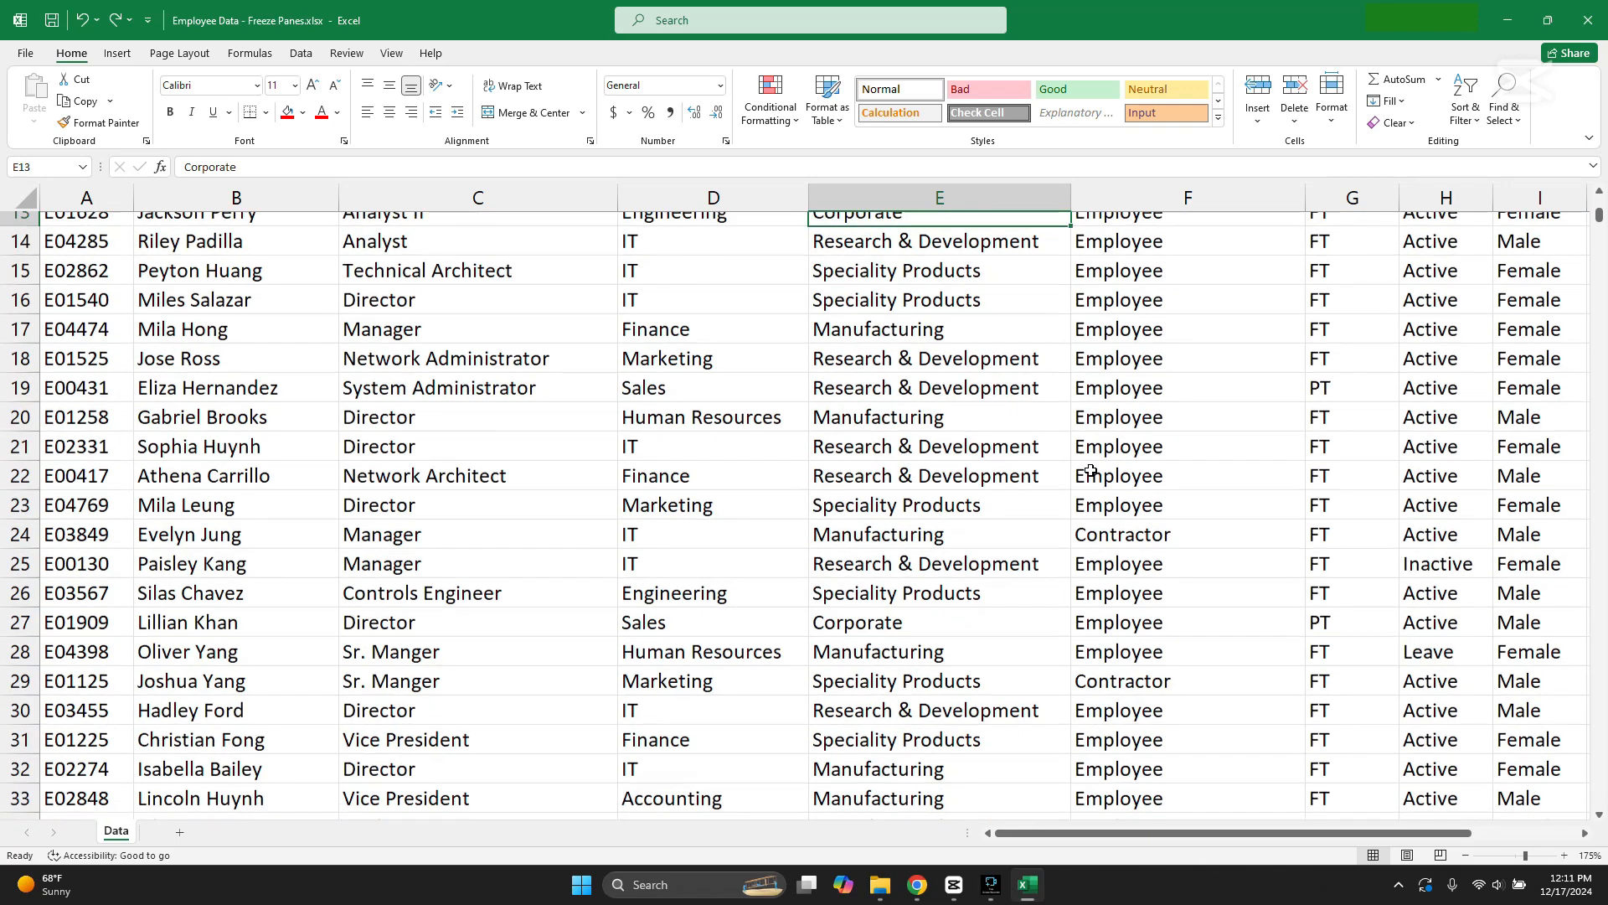
scroll(1090, 469, "down", 4)
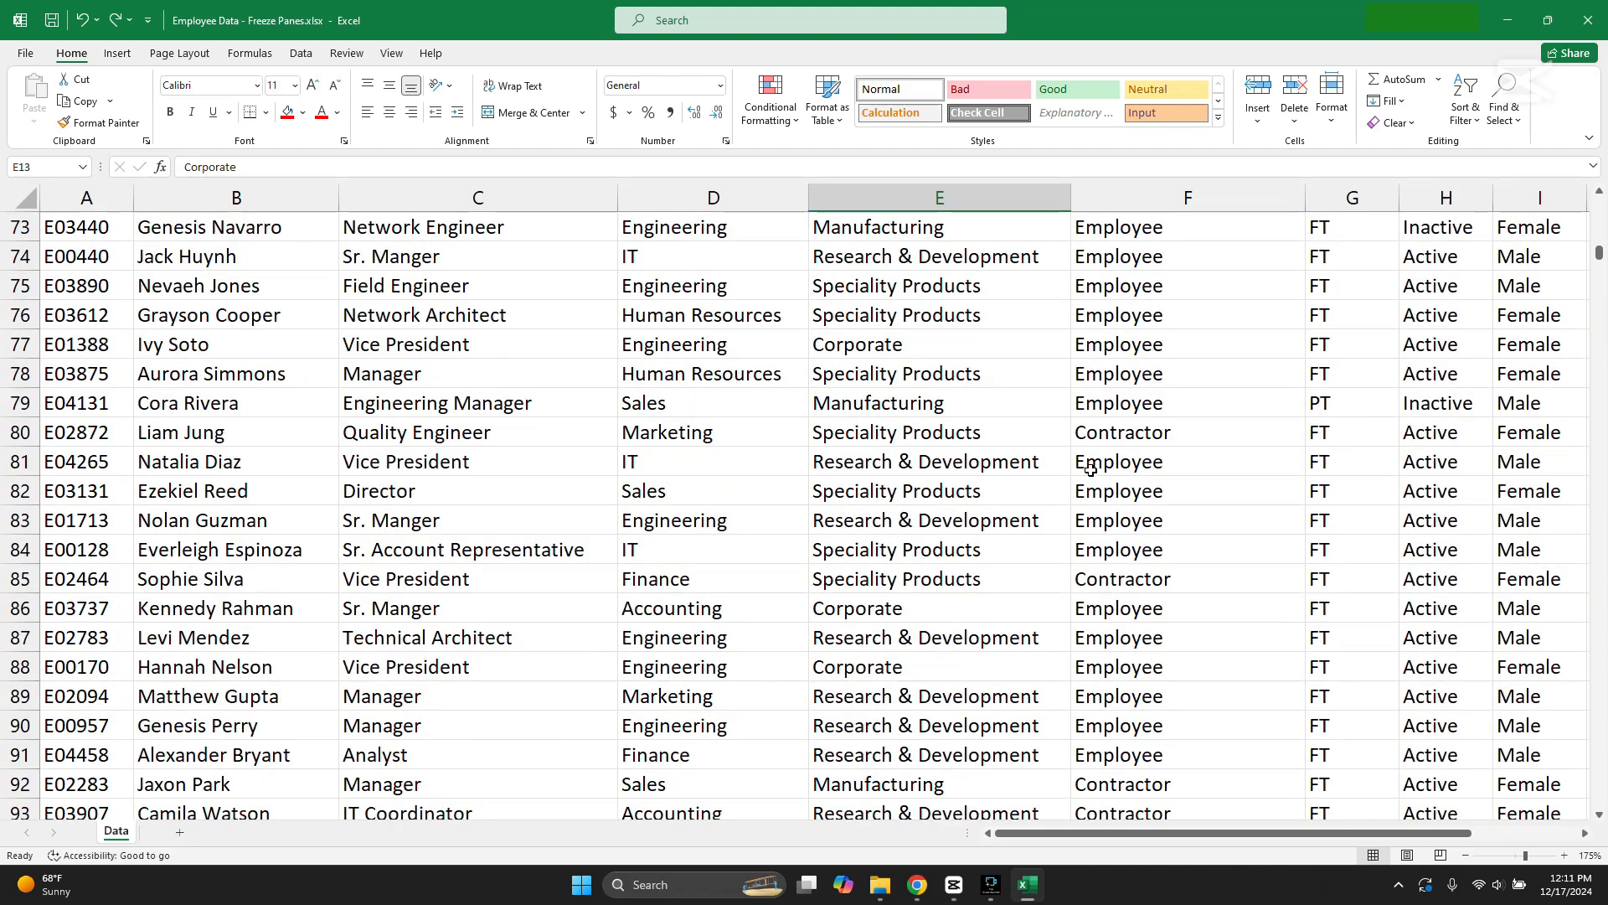
scroll(1051, 400, "up", 8)
scroll(1050, 401, "up", 16)
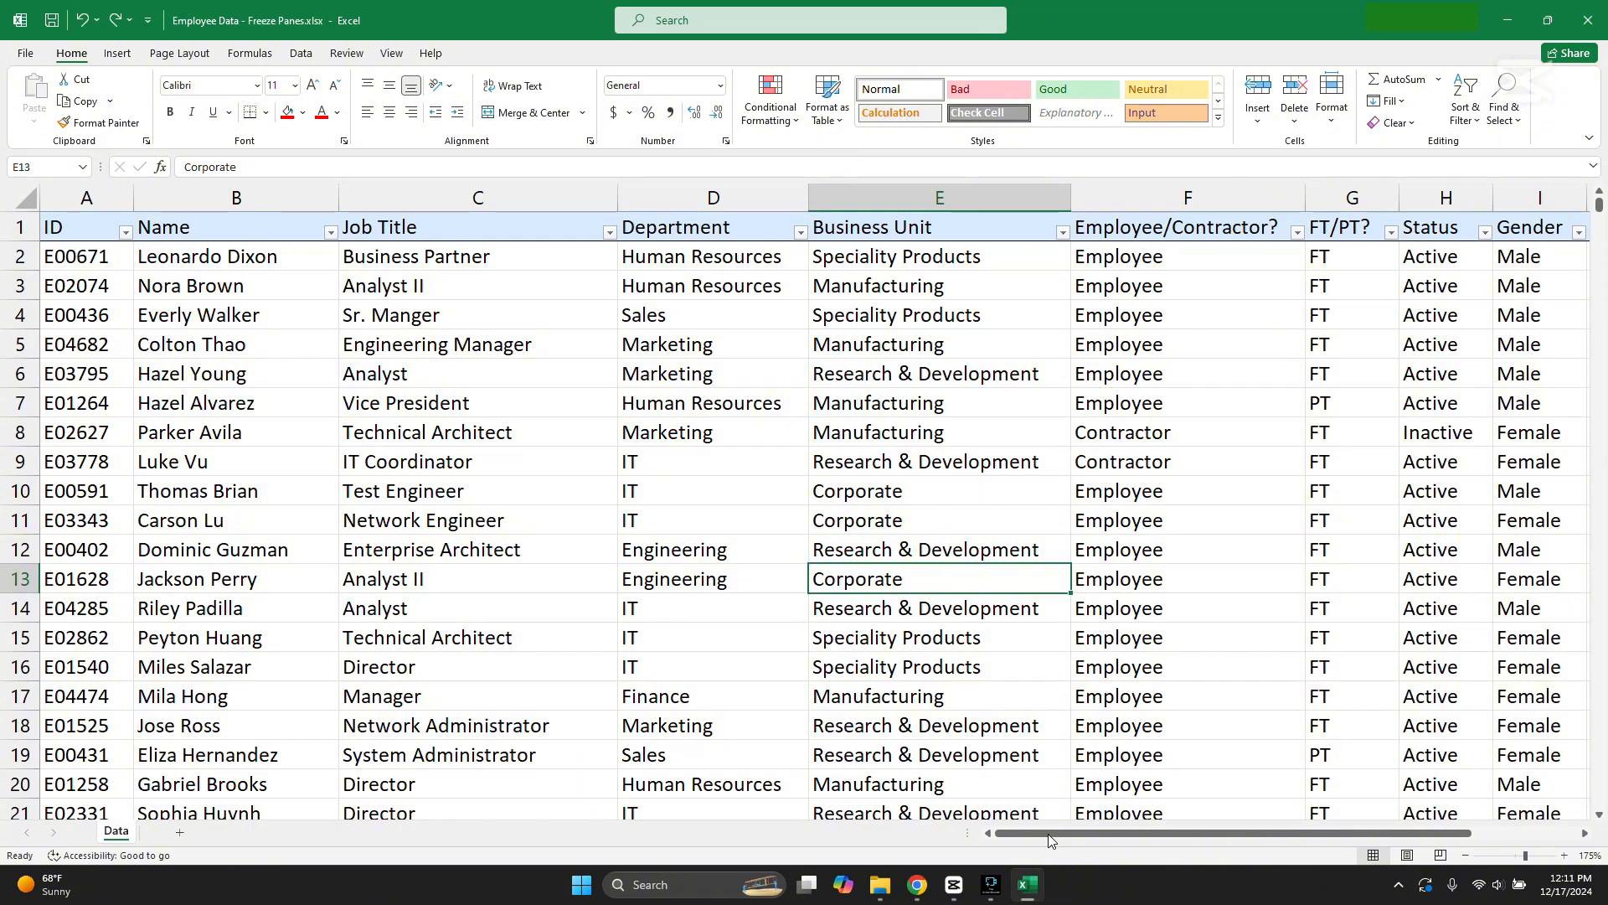
left_click_drag(1050, 840, 1233, 806)
left_click_drag(1416, 315, 1320, 586)
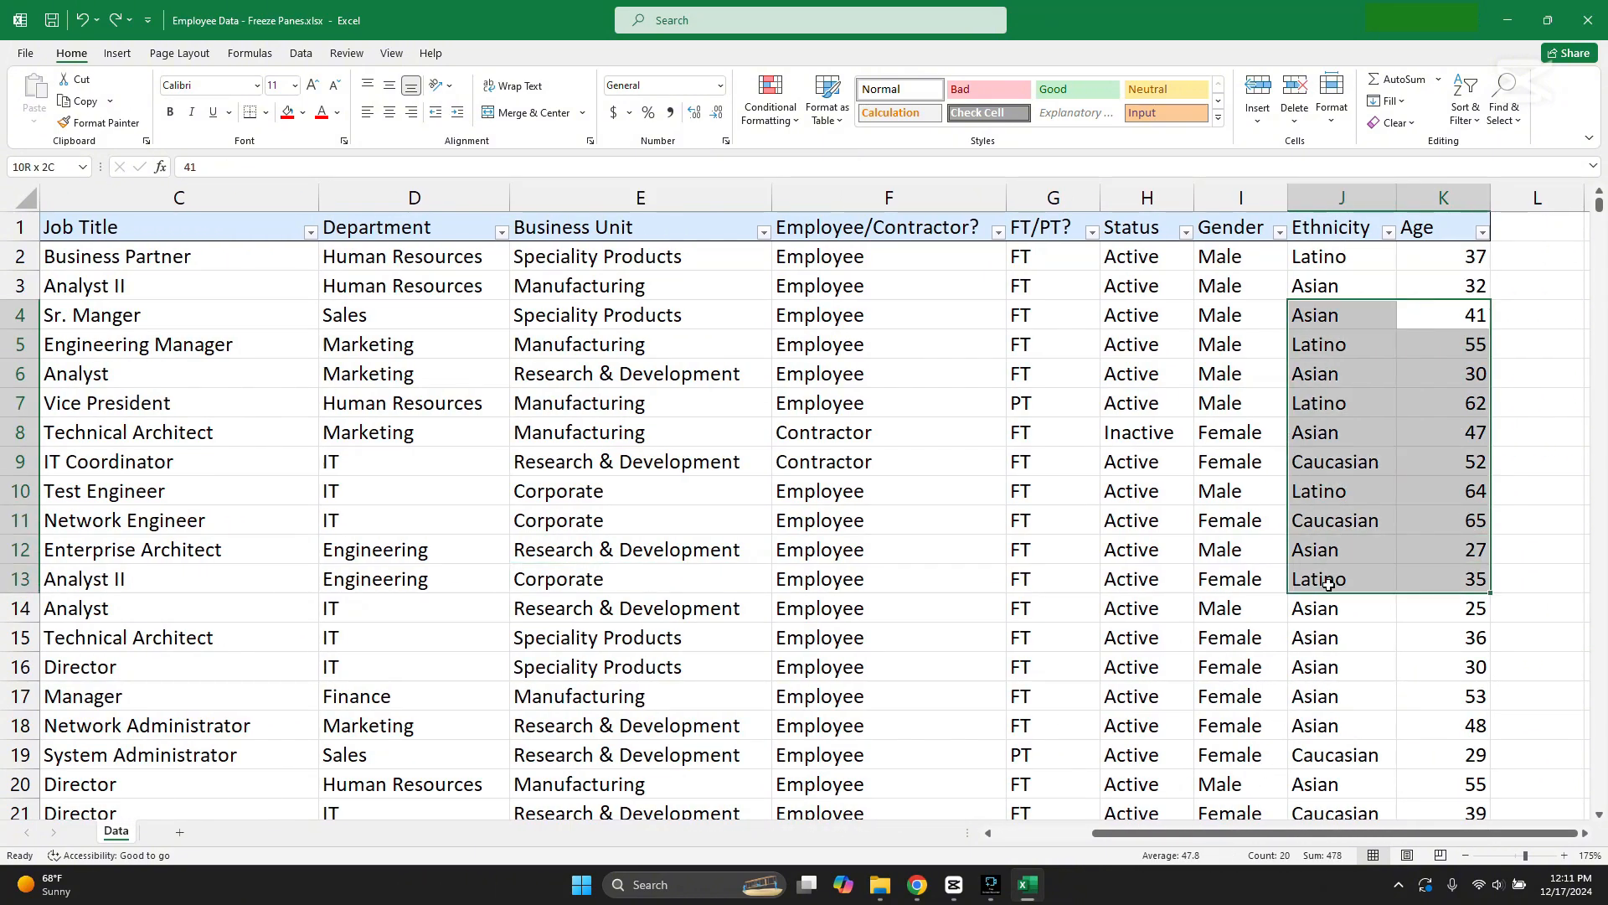
left_click_drag(1299, 833, 1186, 827)
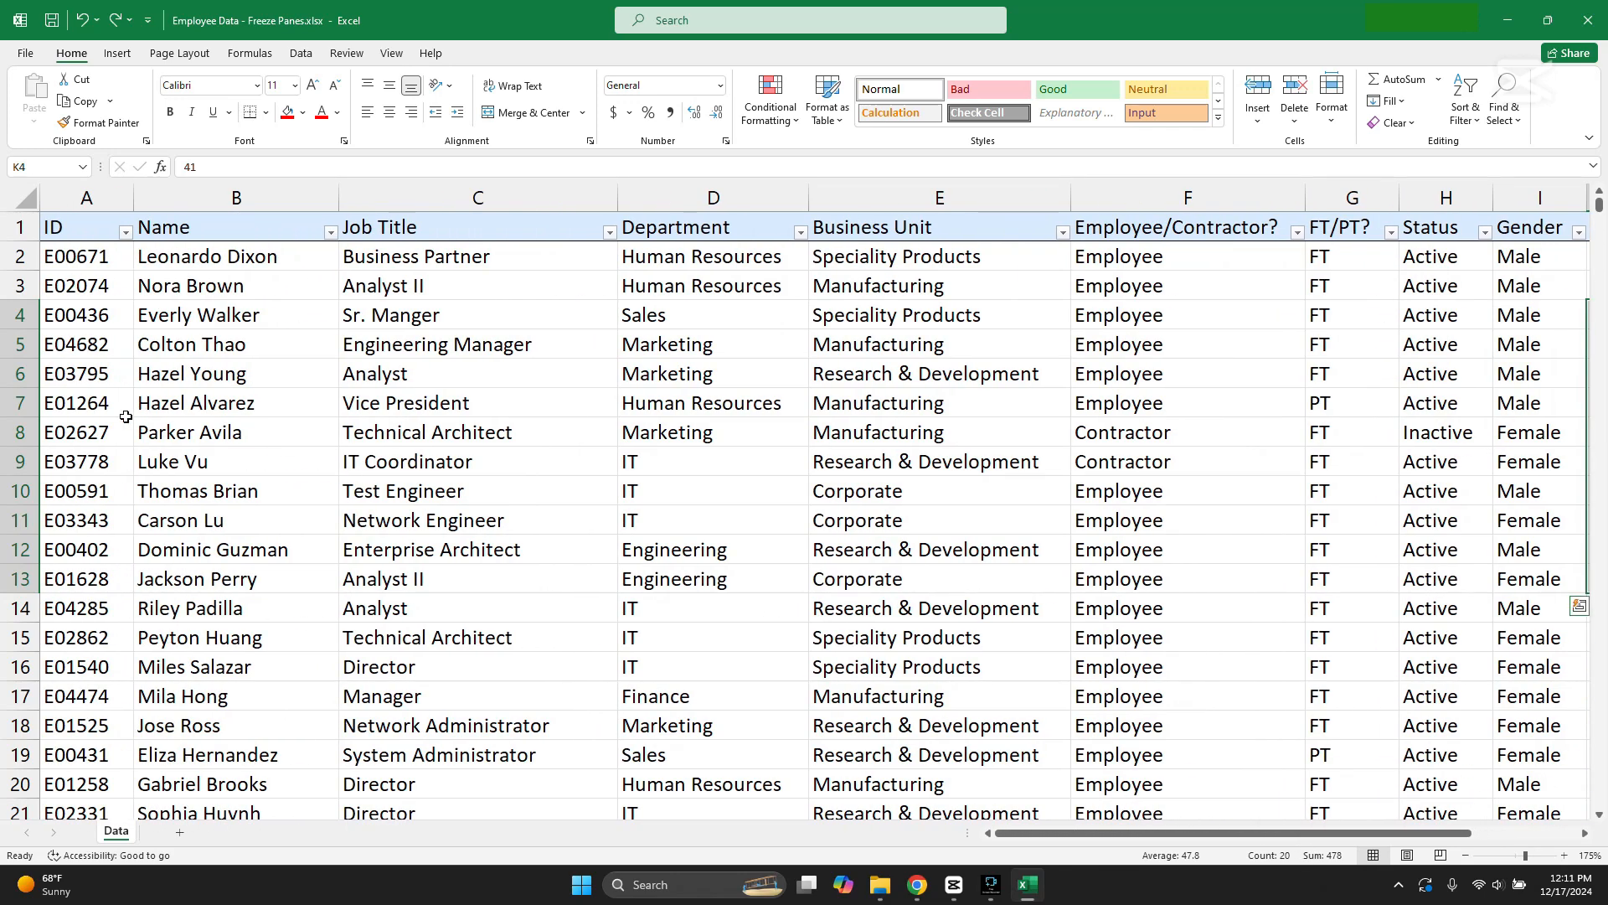
left_click_drag(126, 415, 126, 418)
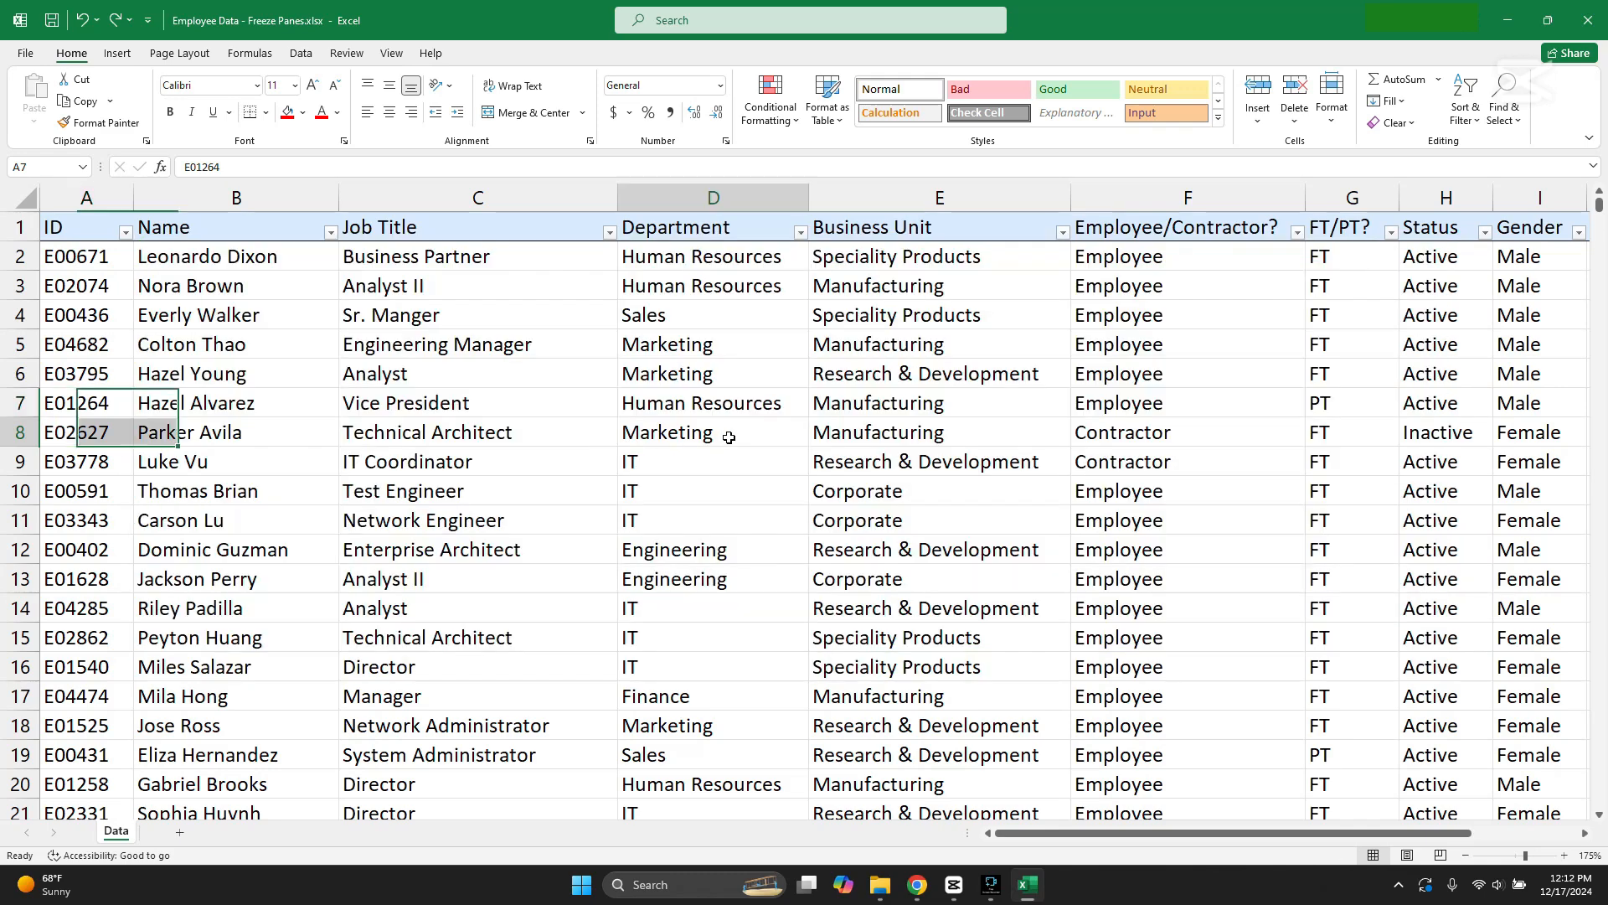
left_click(718, 434)
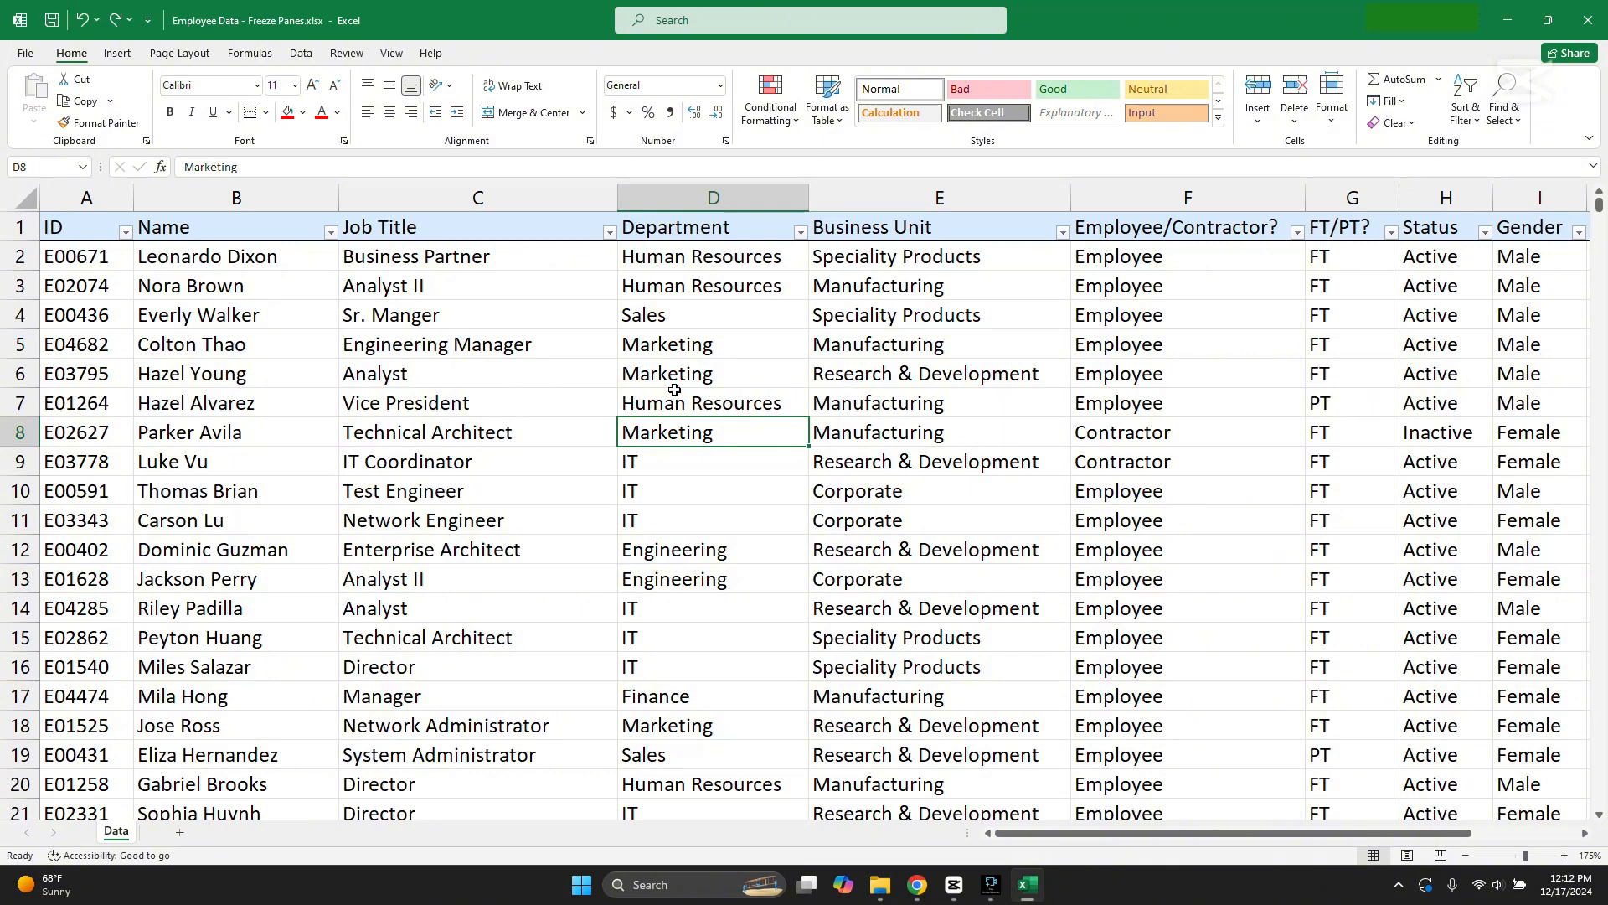
Step: Examine the header labels from ID to Department and compare the Department and Business Unit entries in rows 105 to 107
left_click_drag(100, 220, 790, 235)
left_click(989, 461)
scroll(989, 466, "down", 5)
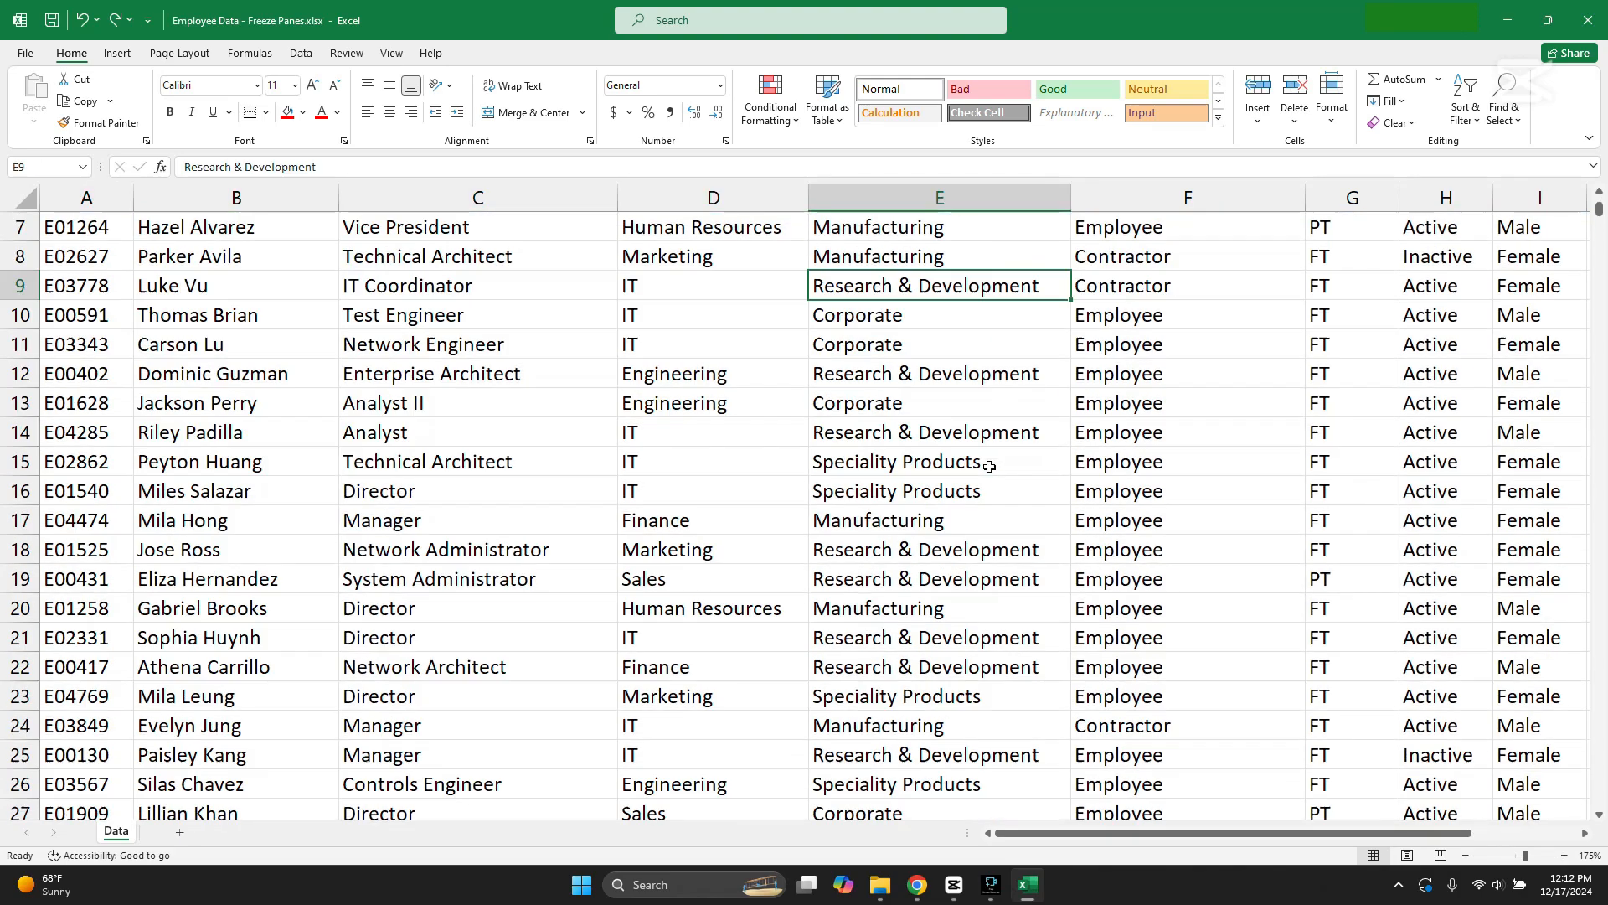
scroll(989, 467, "down", 18)
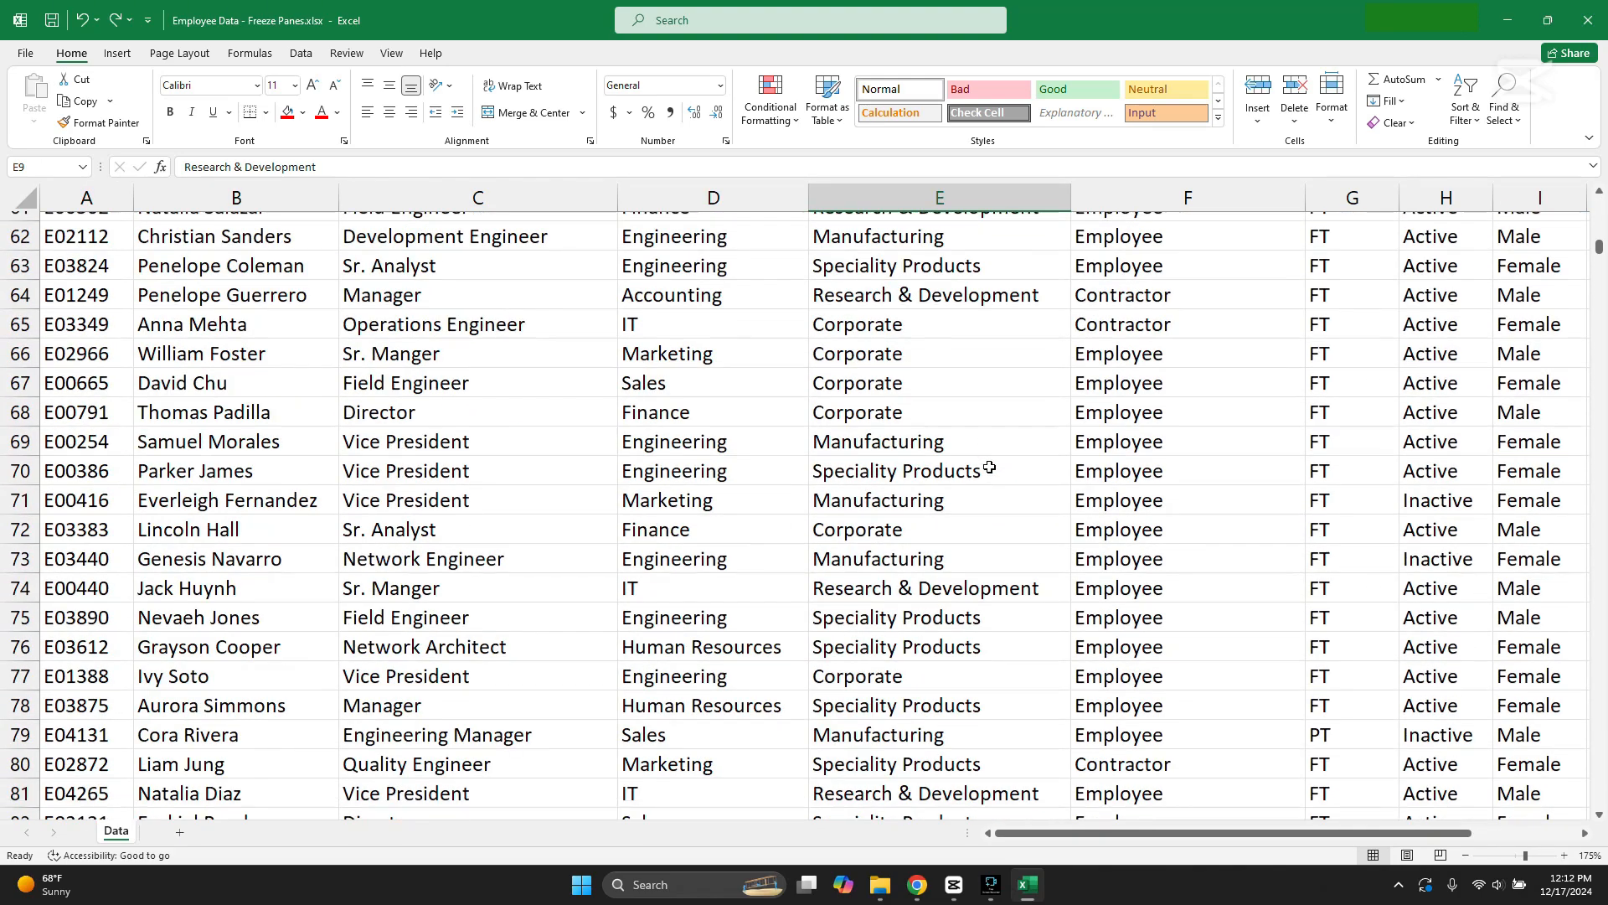
scroll(989, 467, "down", 9)
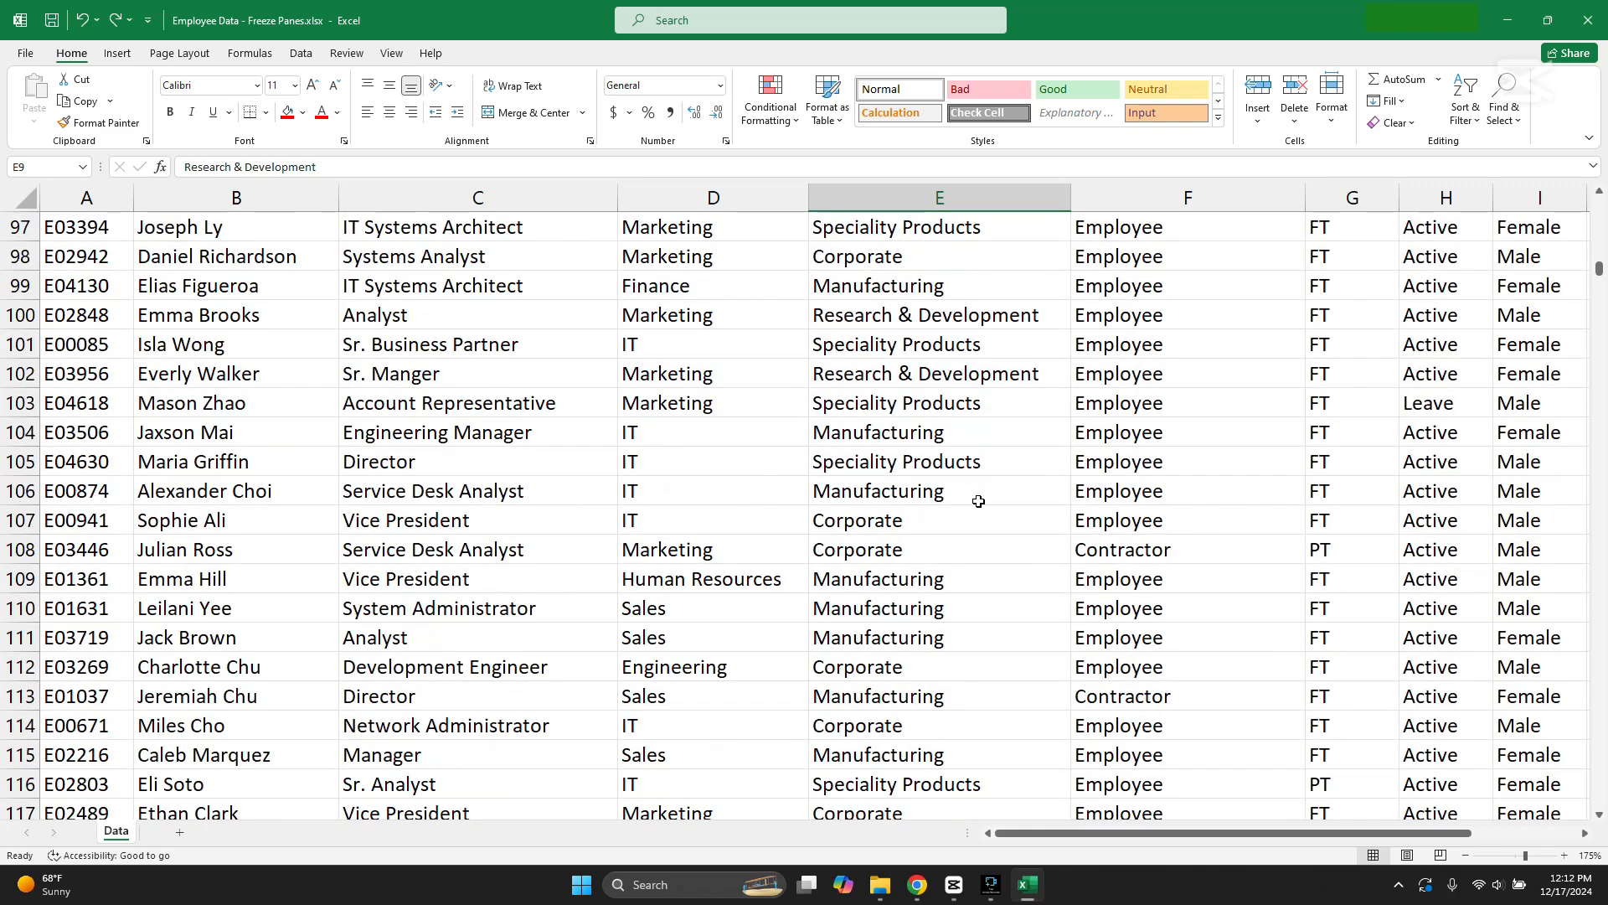
left_click(962, 511)
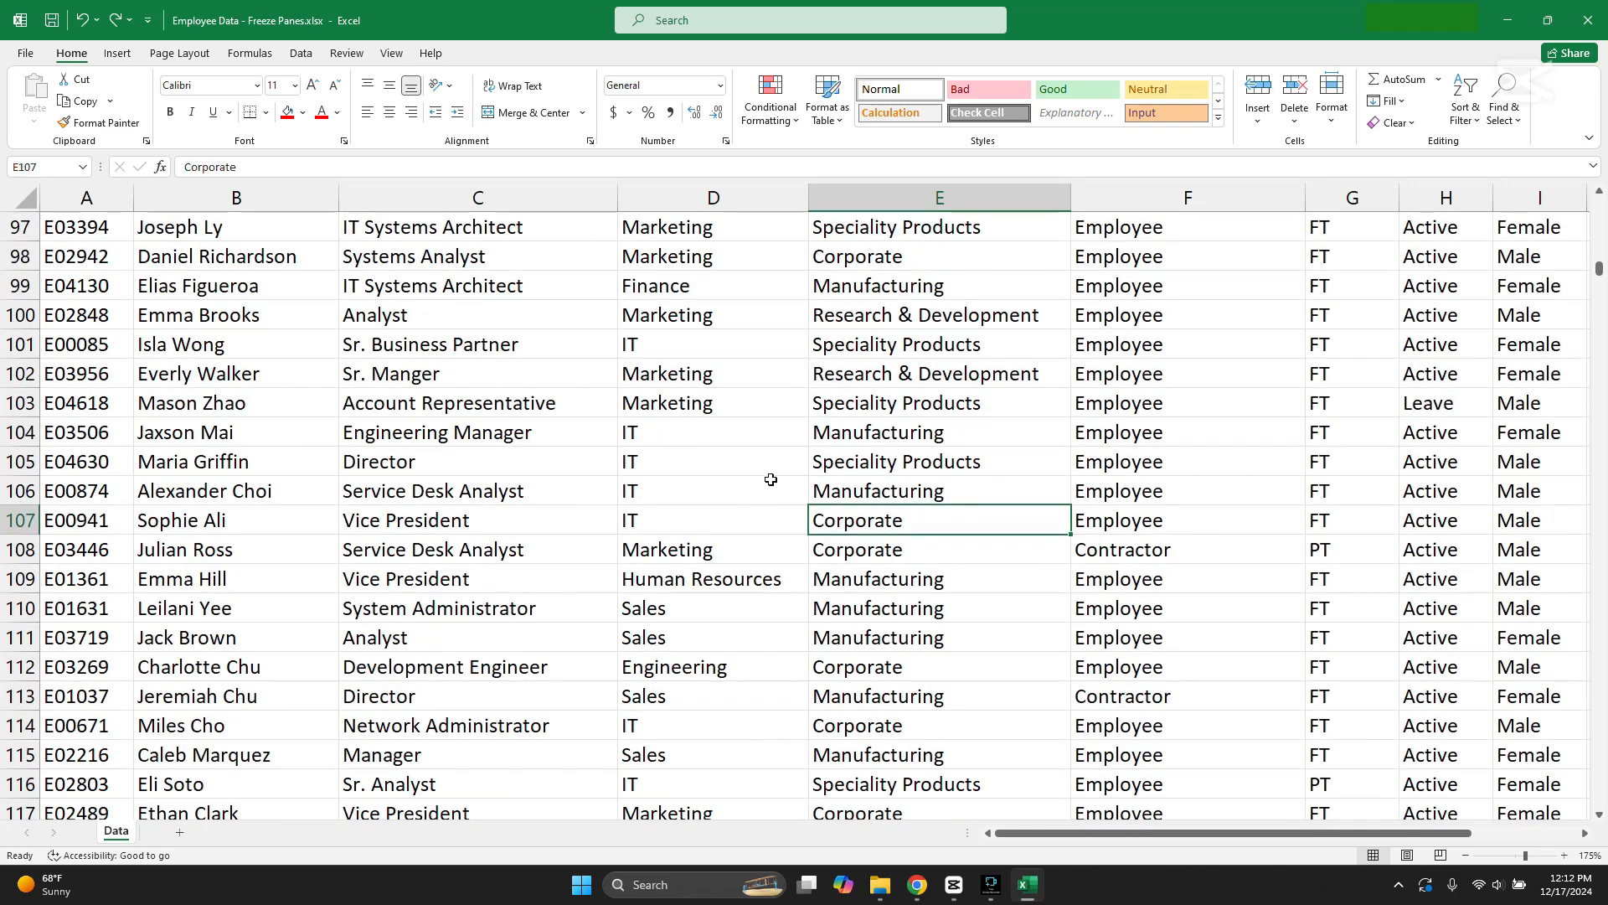
left_click(737, 516)
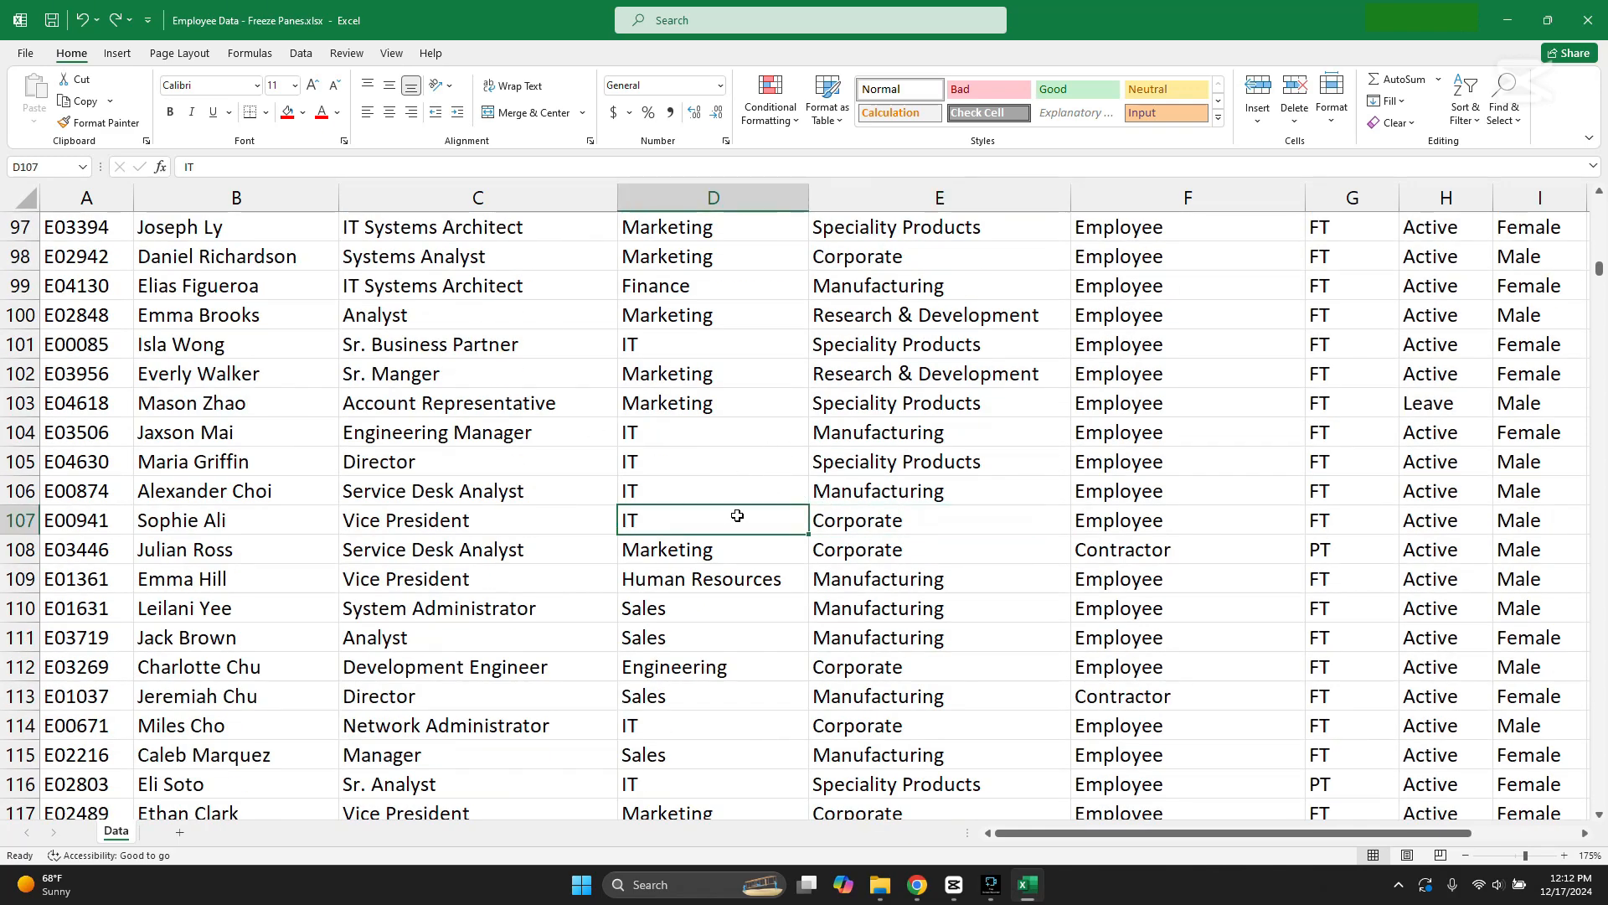
left_click(722, 493)
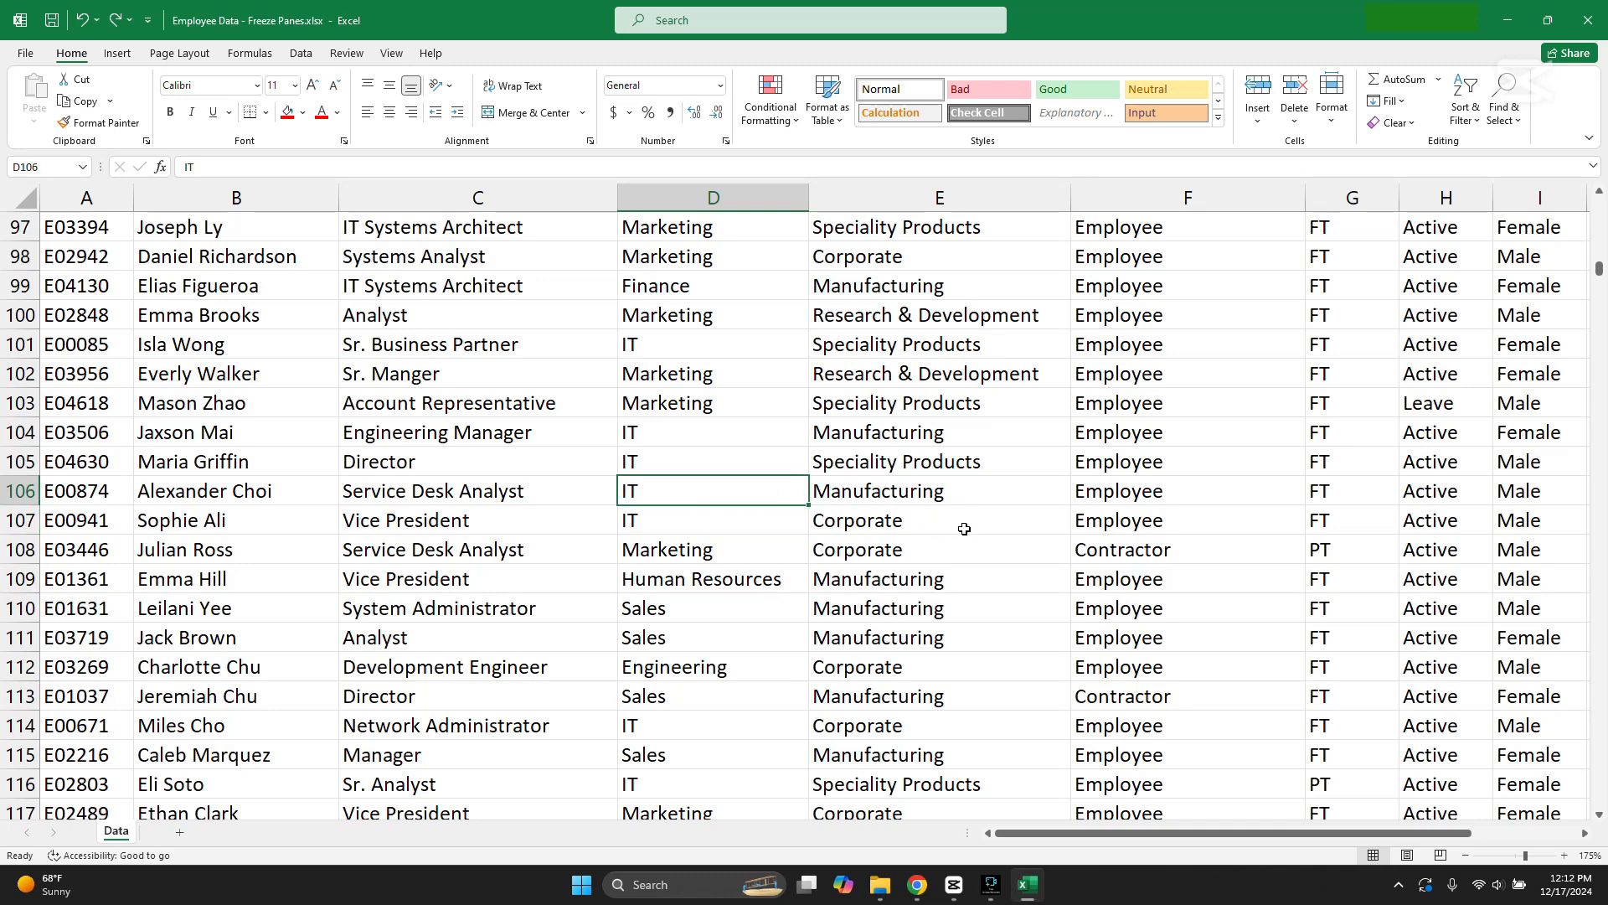
left_click(964, 529)
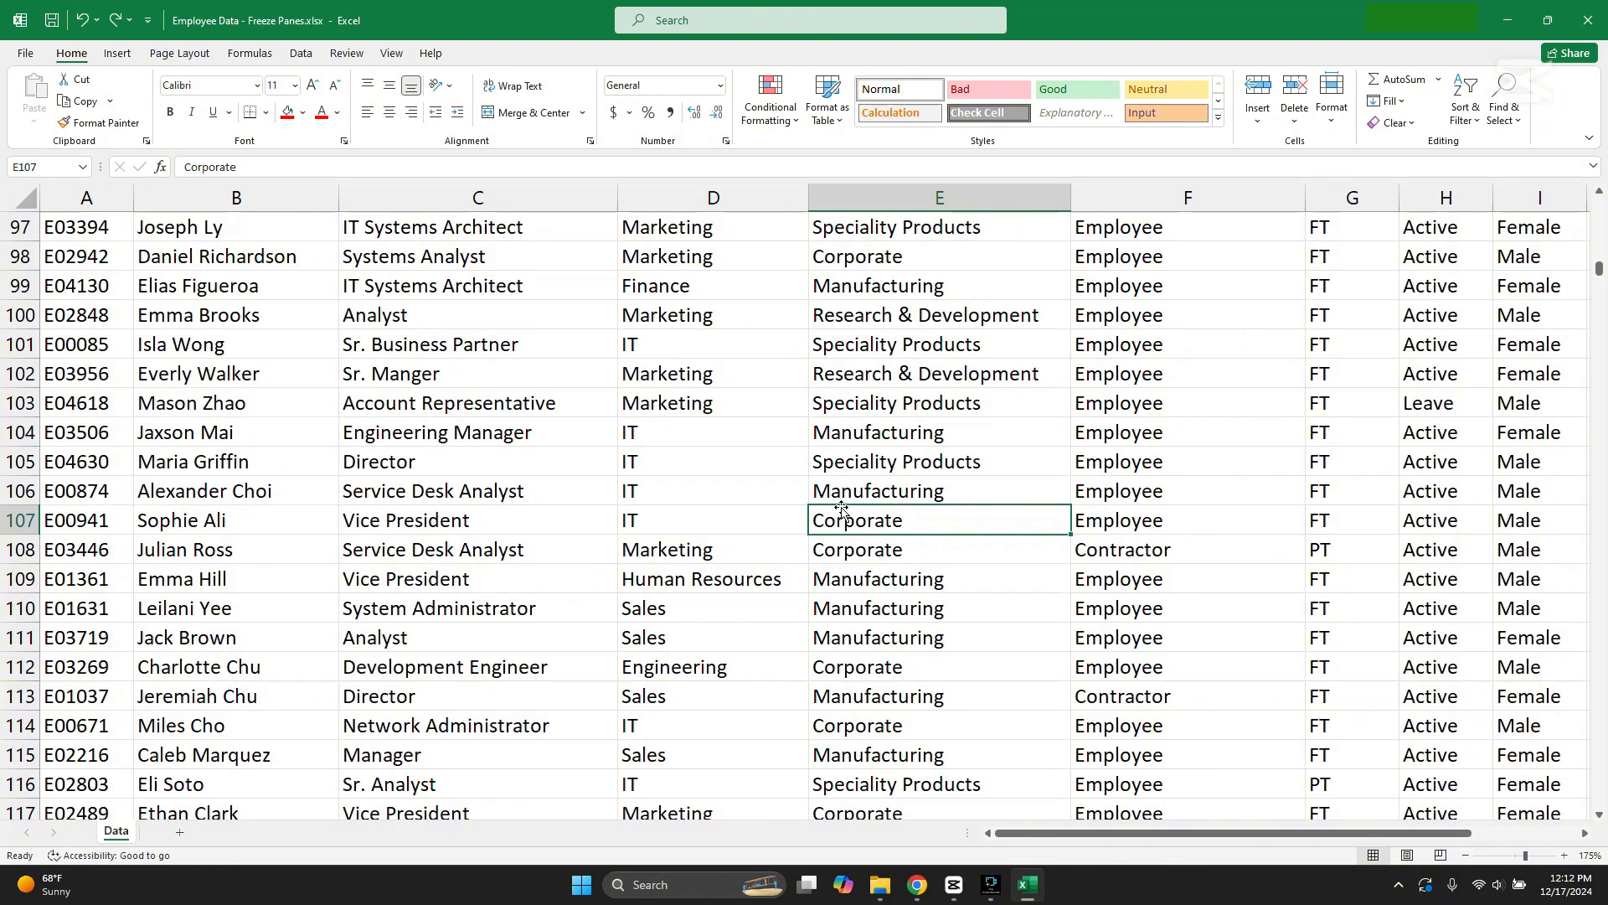
left_click(759, 466)
left_click(877, 466)
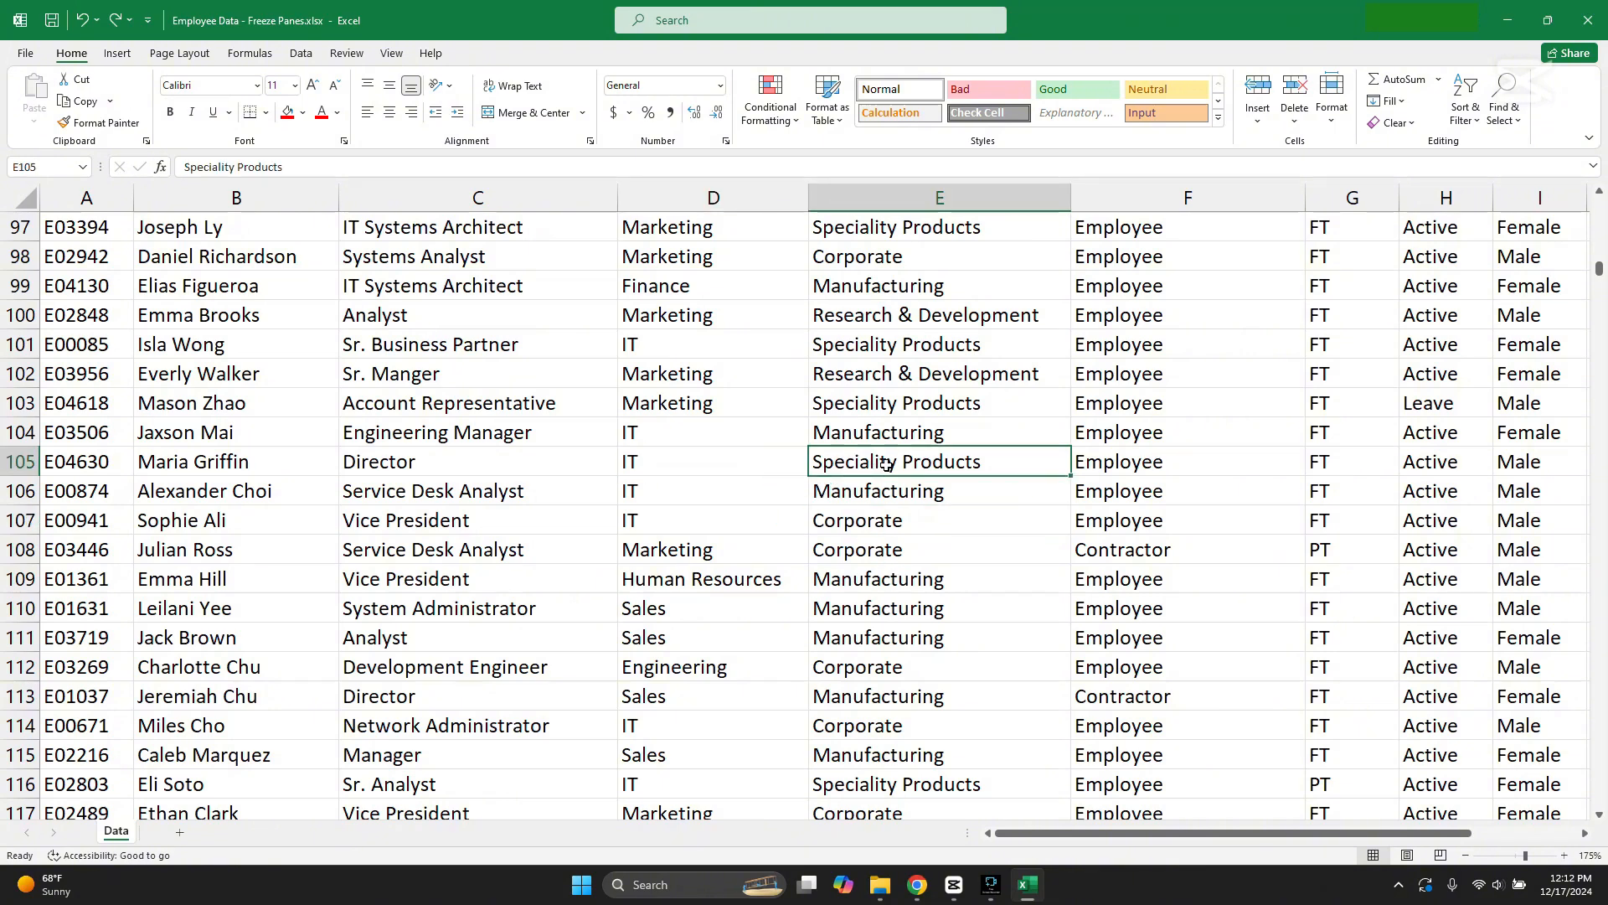
left_click(317, 452)
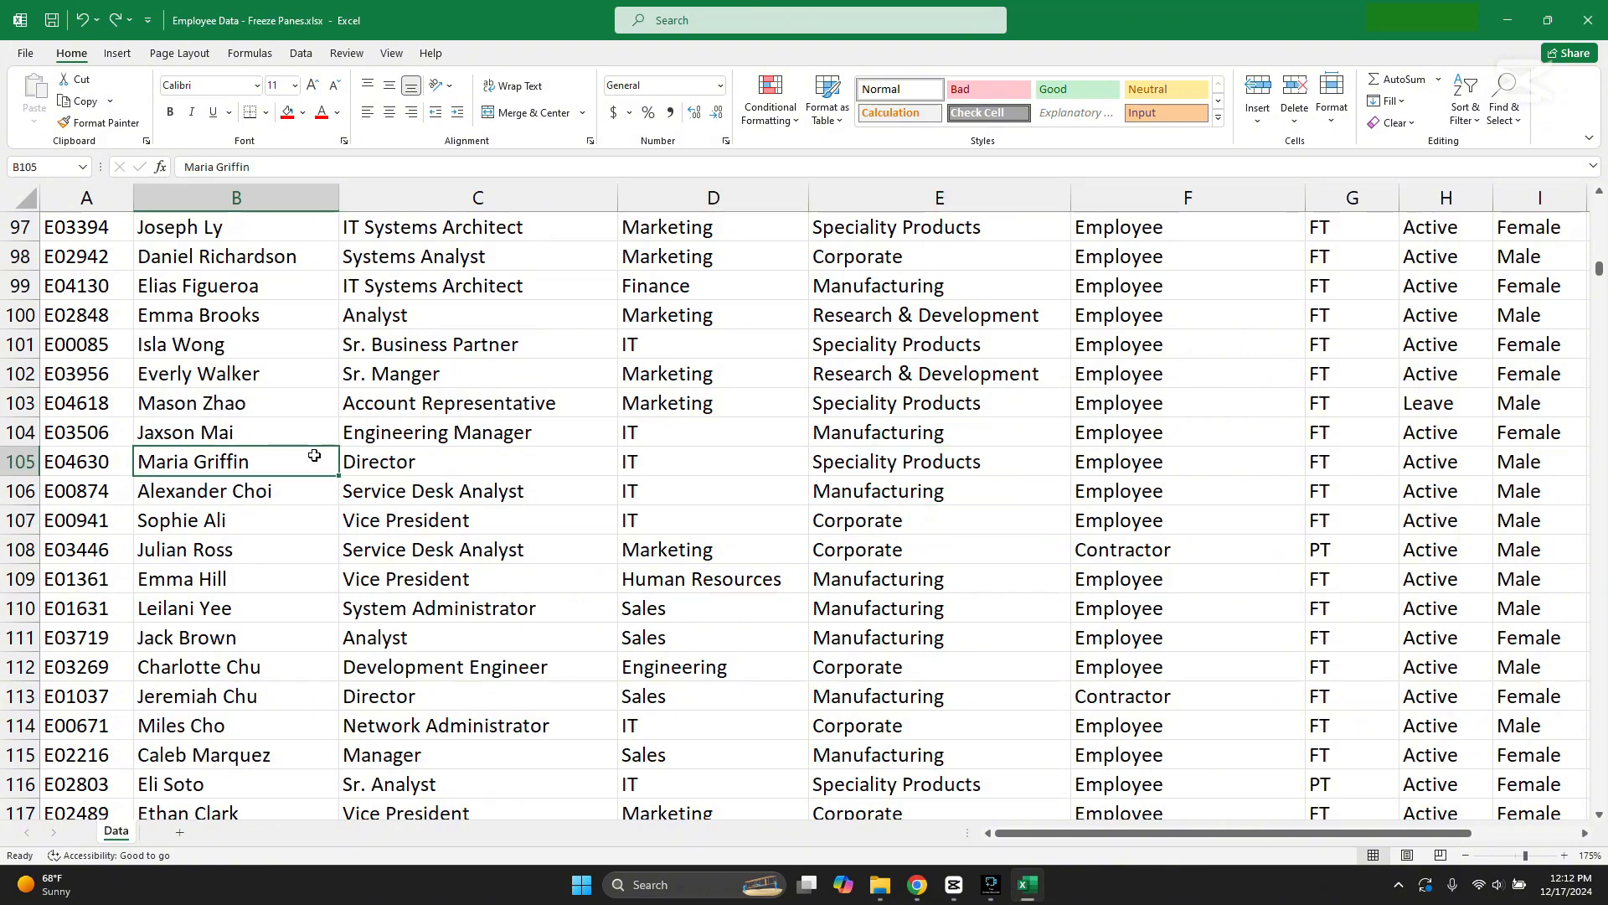
left_click(667, 464)
left_click(844, 465)
left_click(772, 459)
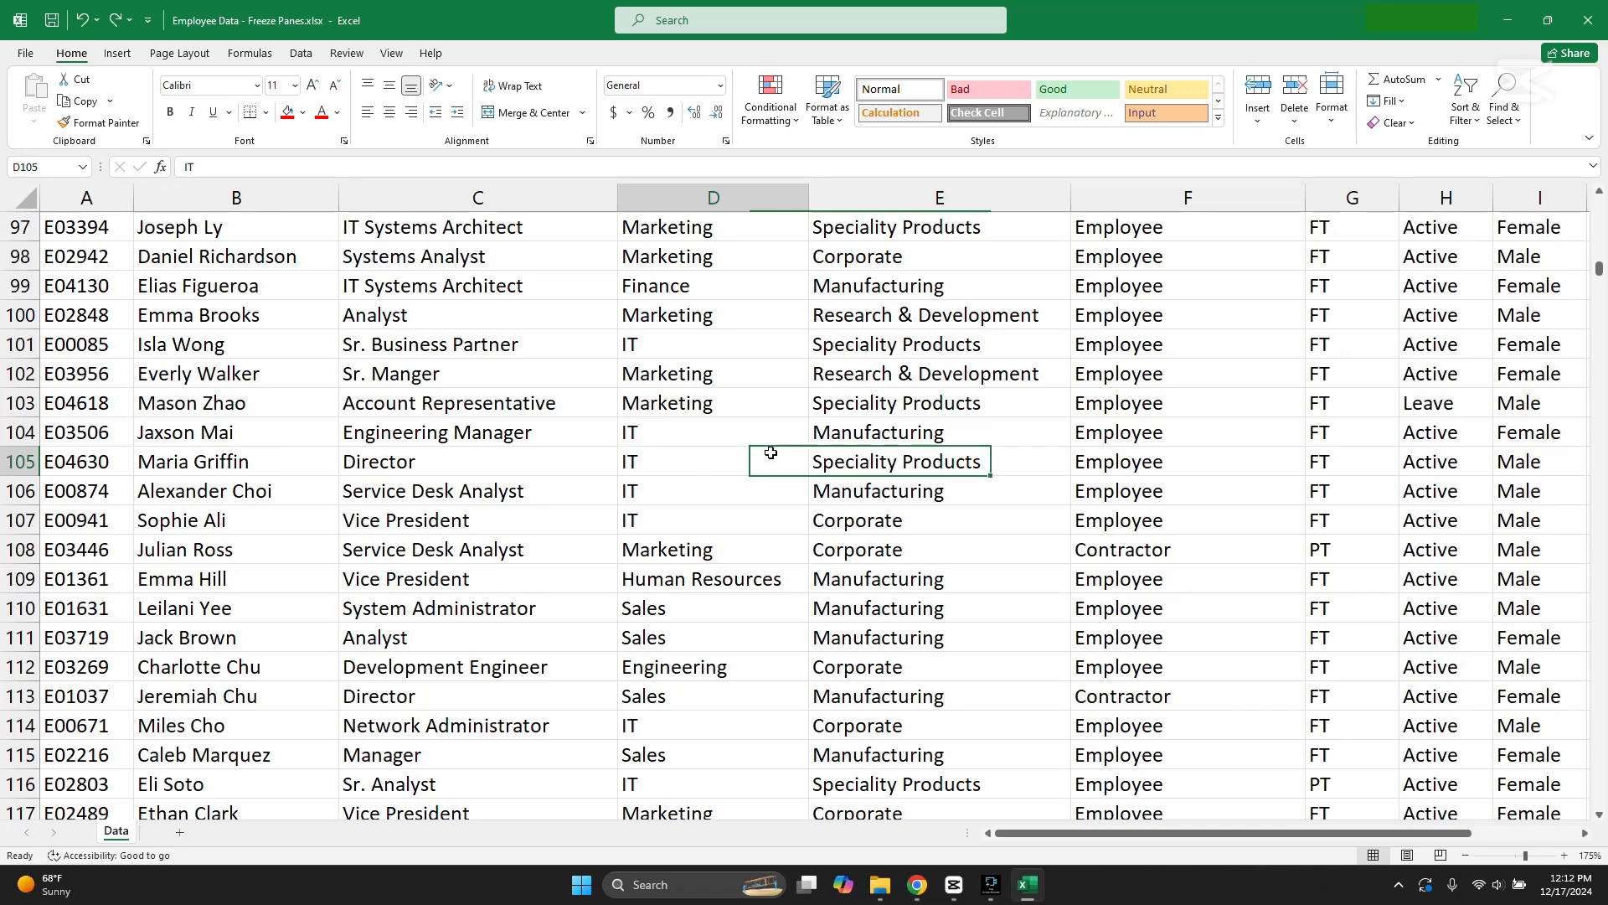
left_click(863, 469)
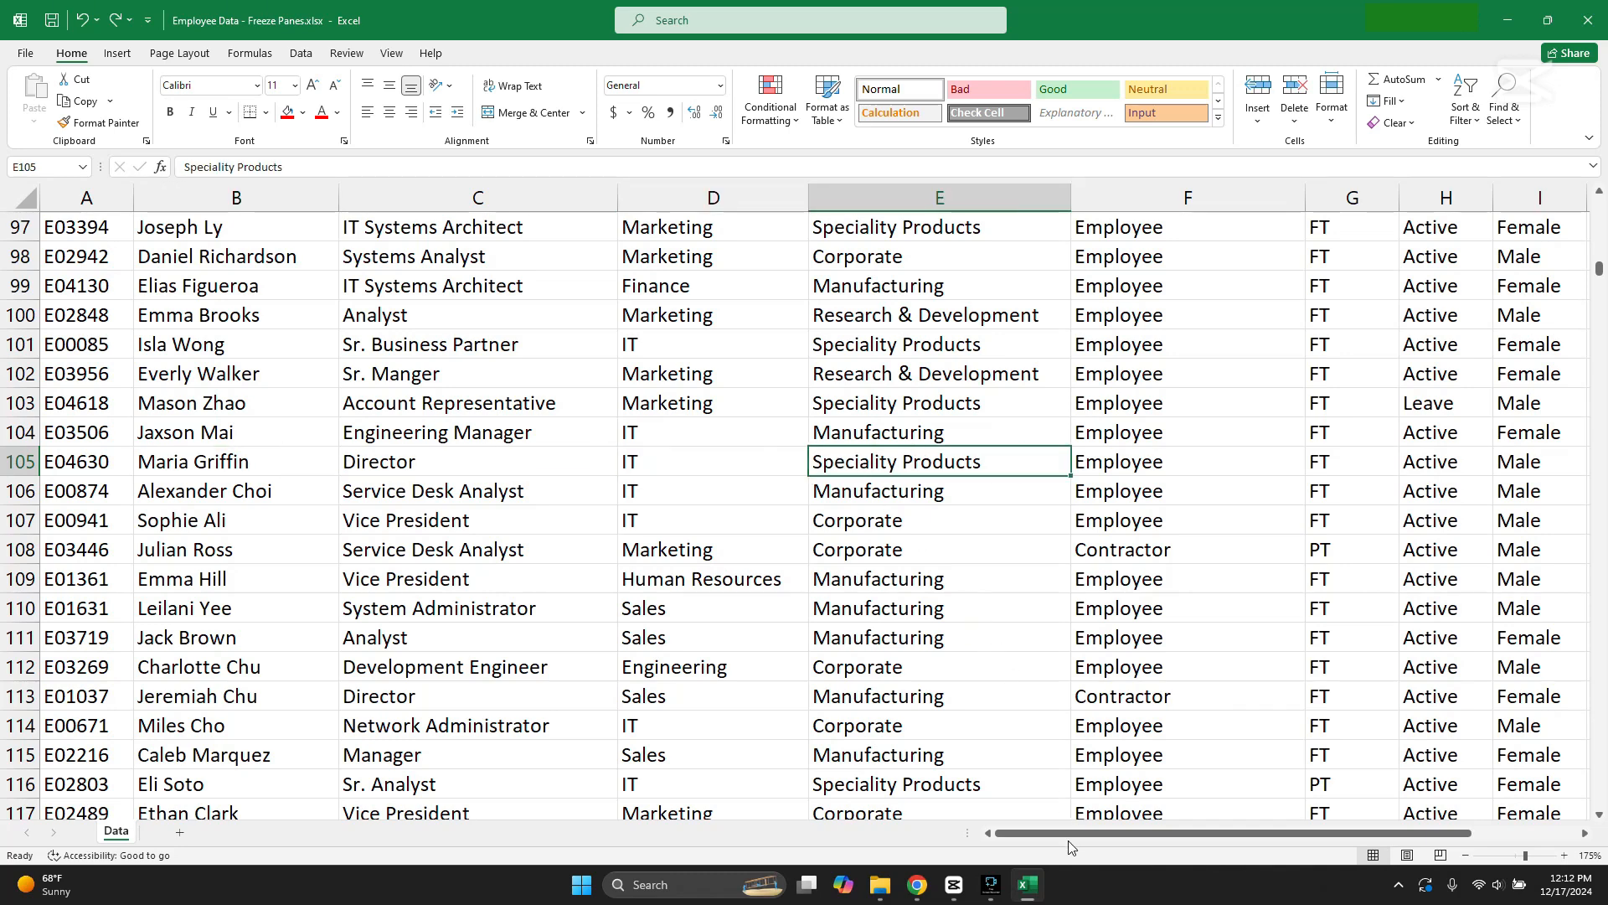
Step: Examine the Age values around row 105 and the whole of row 106, and match them against the header row
left_click_drag(1059, 831, 1158, 832)
left_click(1415, 468)
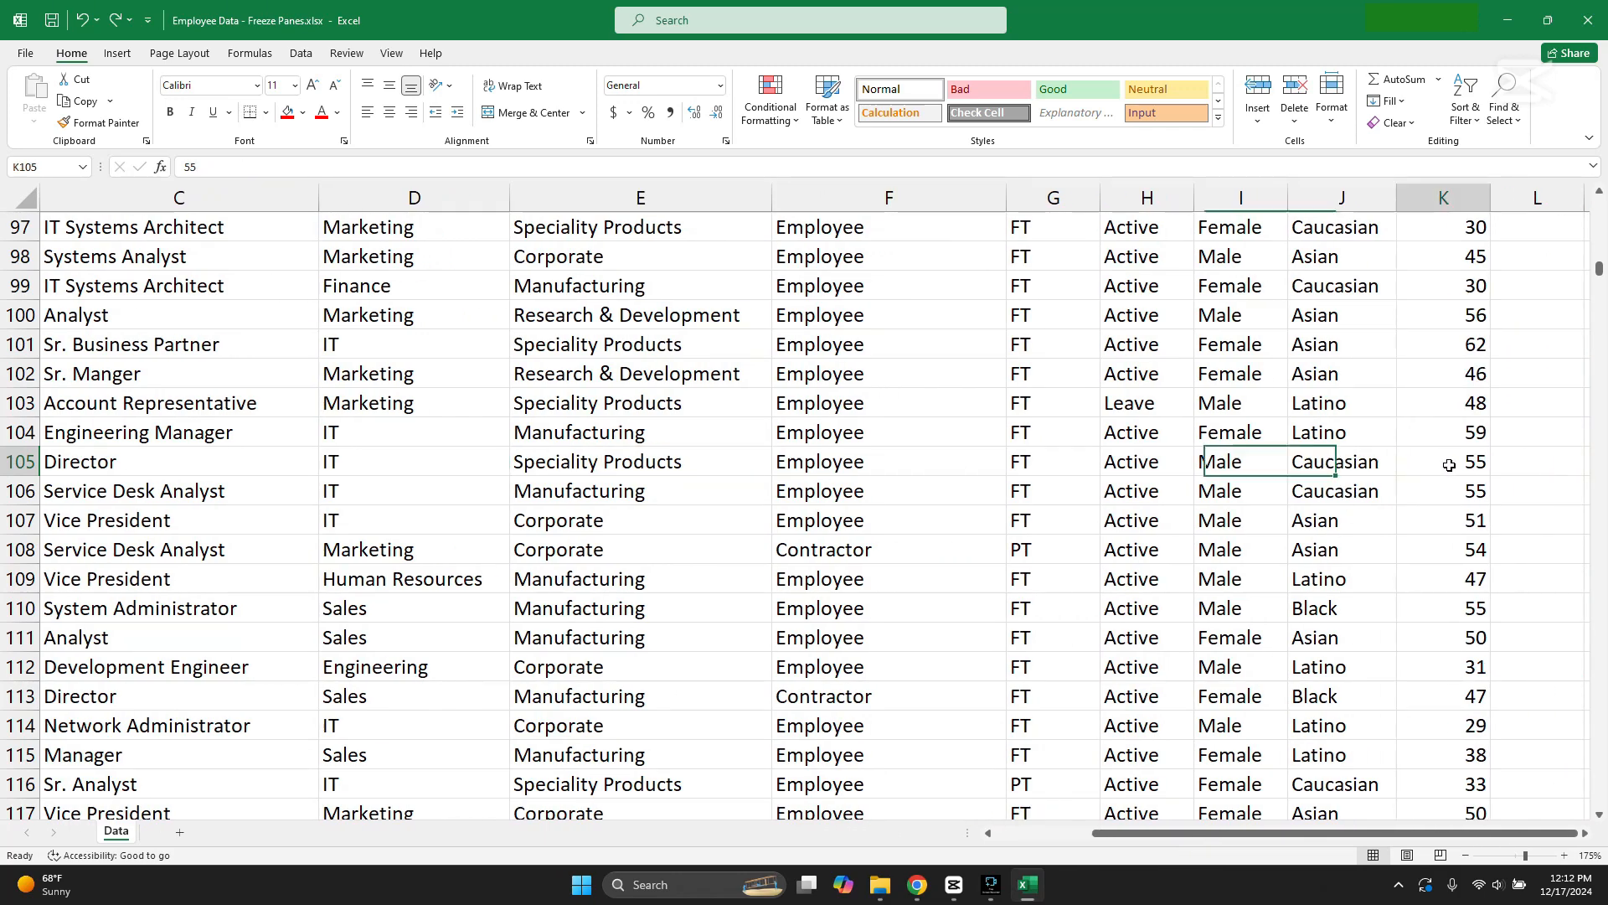
left_click(1424, 546)
left_click(1445, 457)
left_click(1477, 575)
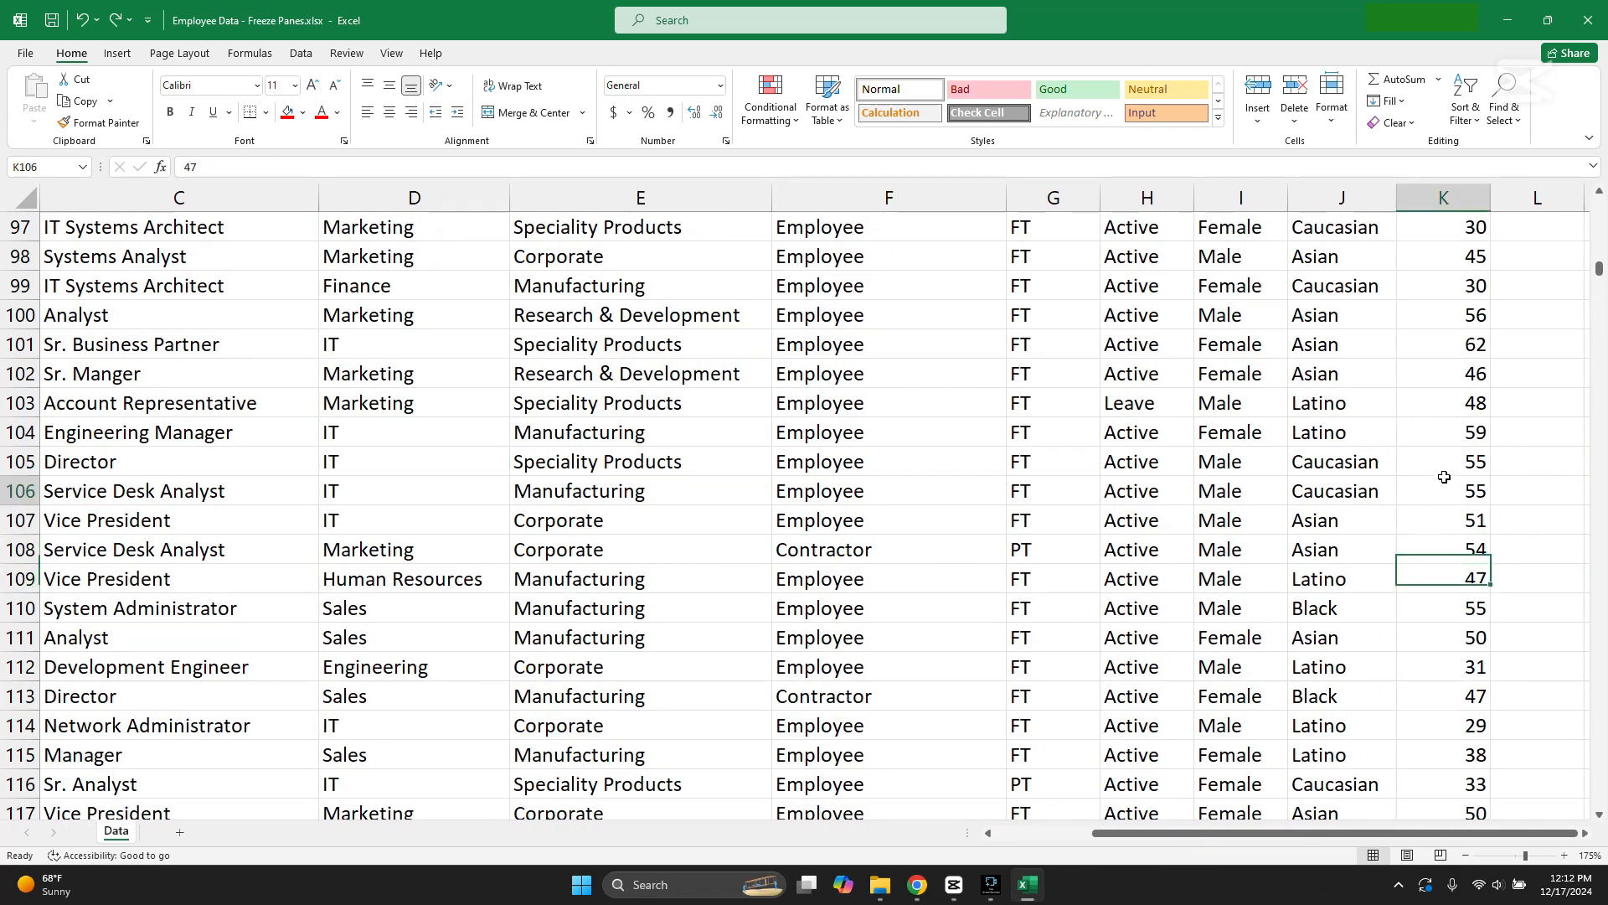
left_click(1453, 493)
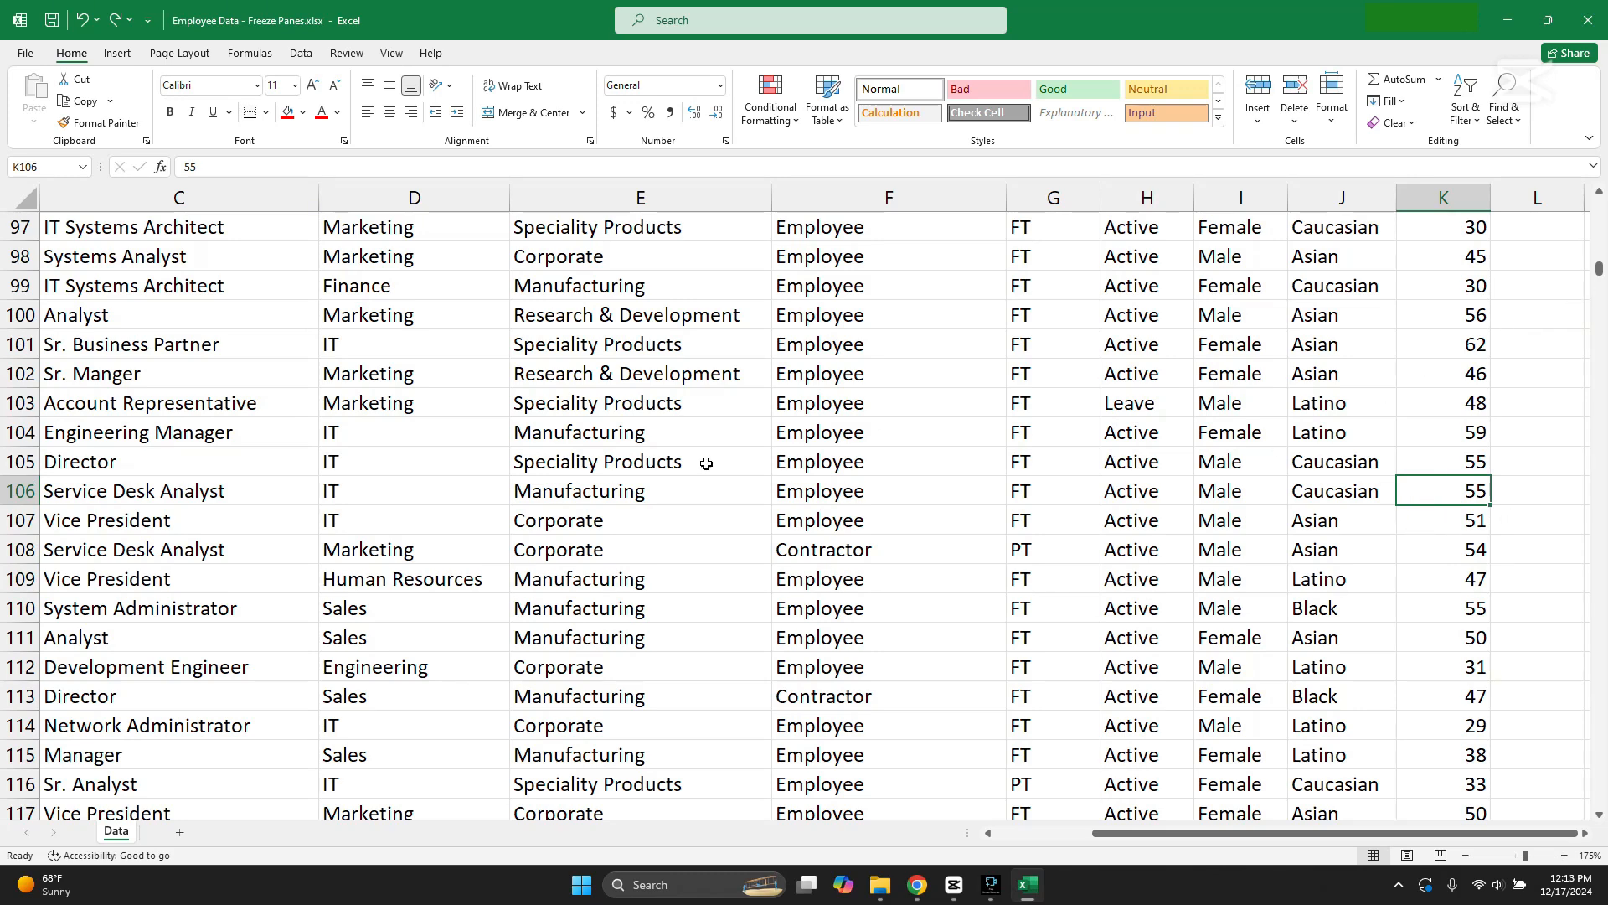
left_click(23, 491)
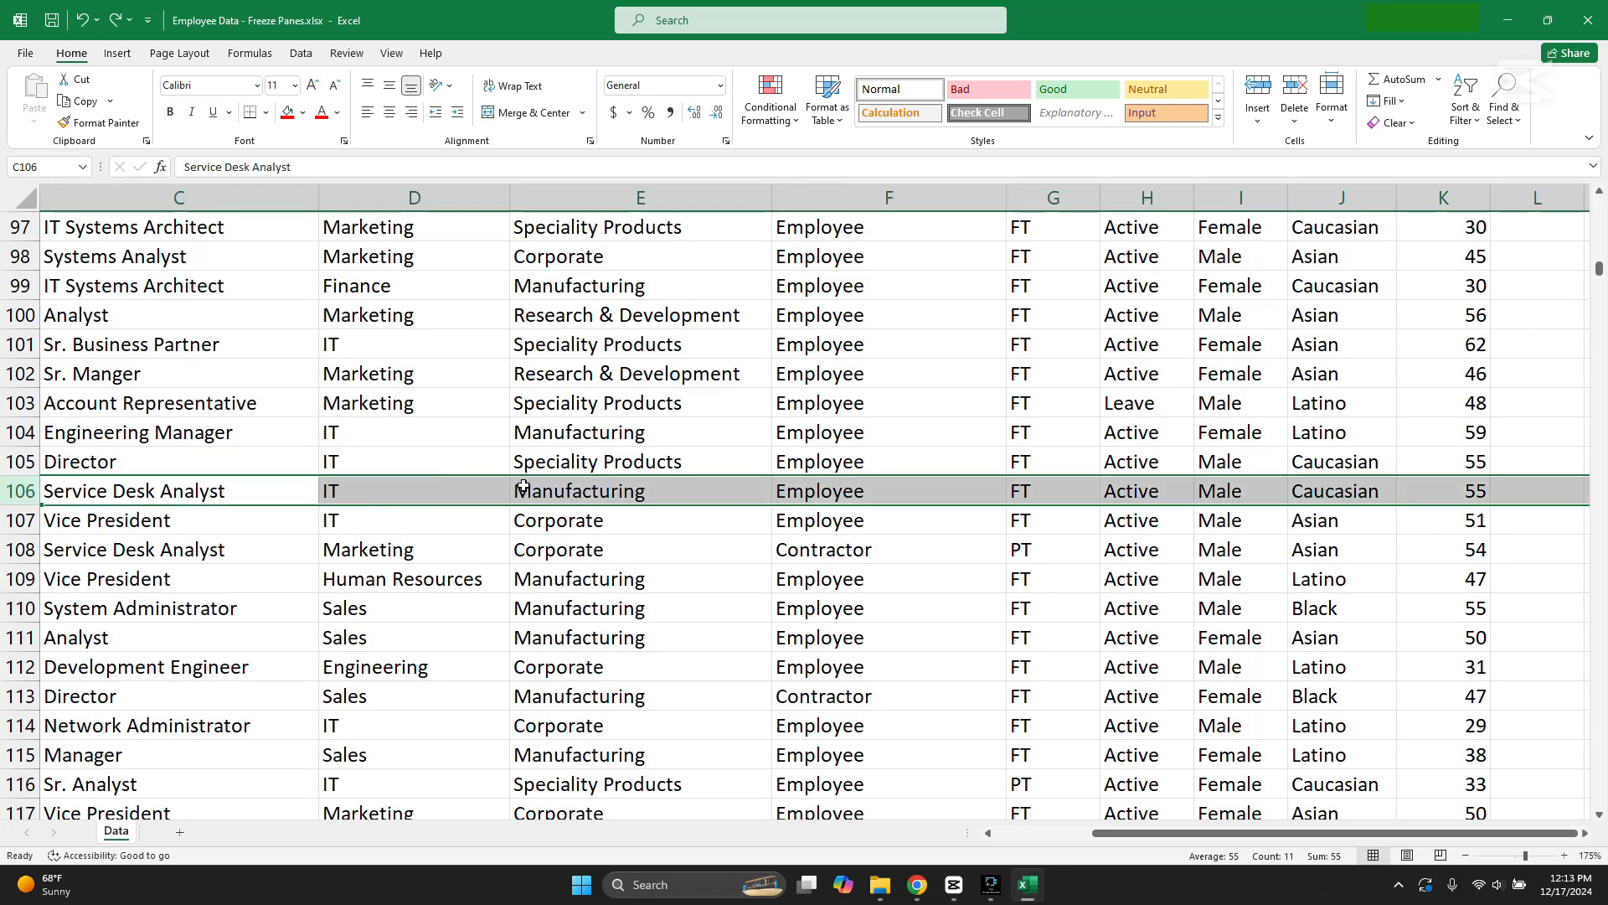
left_click_drag(1599, 270, 1595, 206)
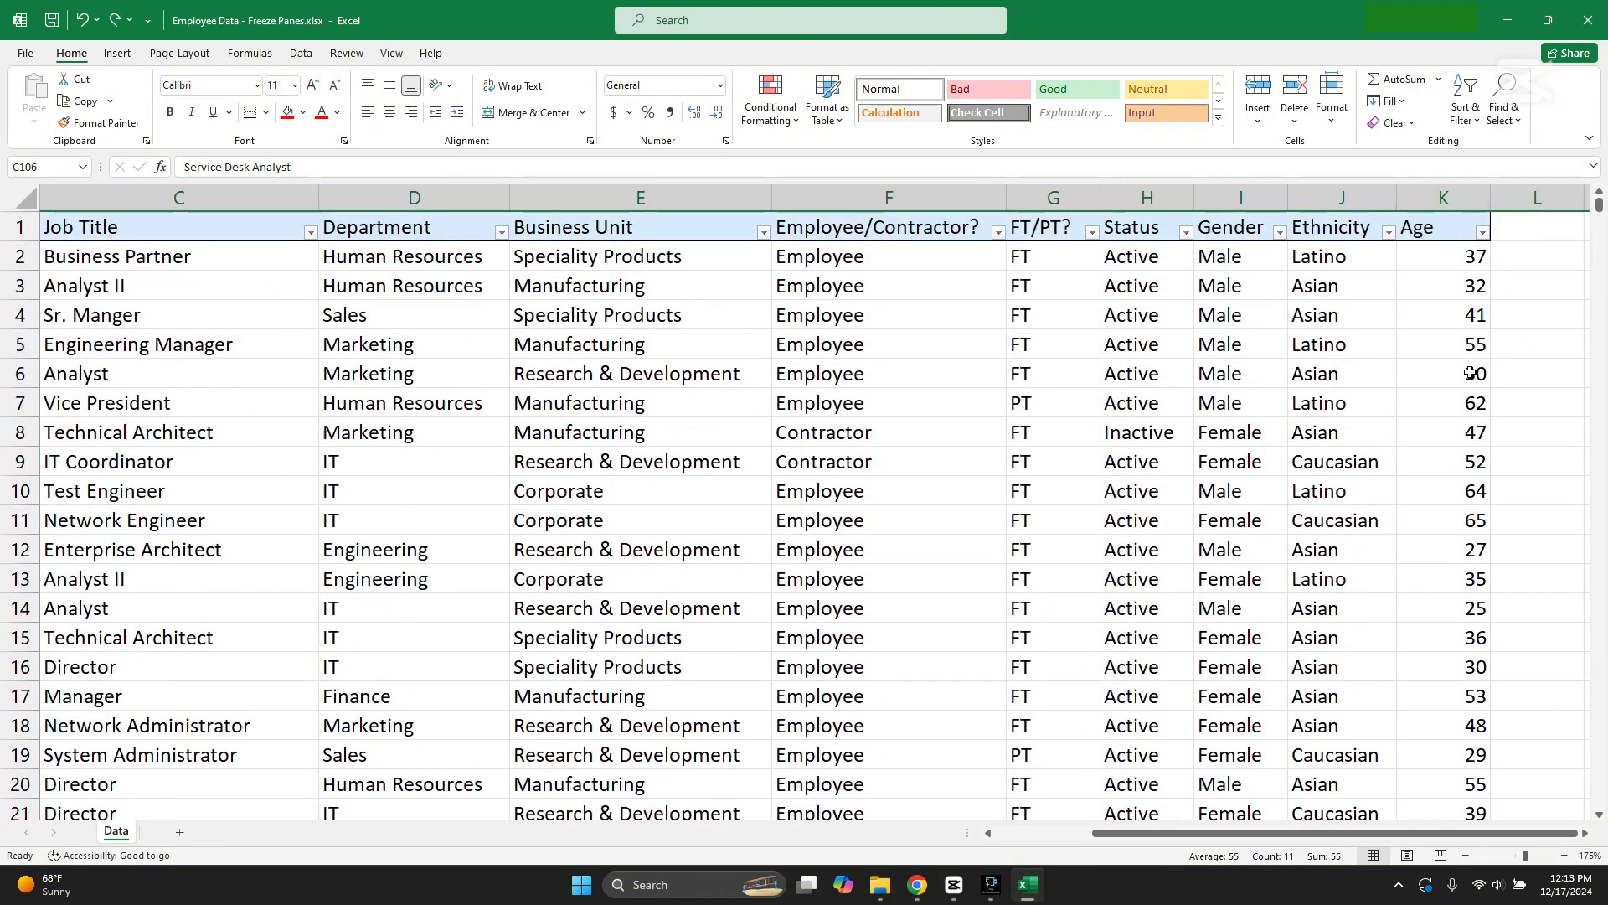
left_click_drag(1379, 831, 1238, 831)
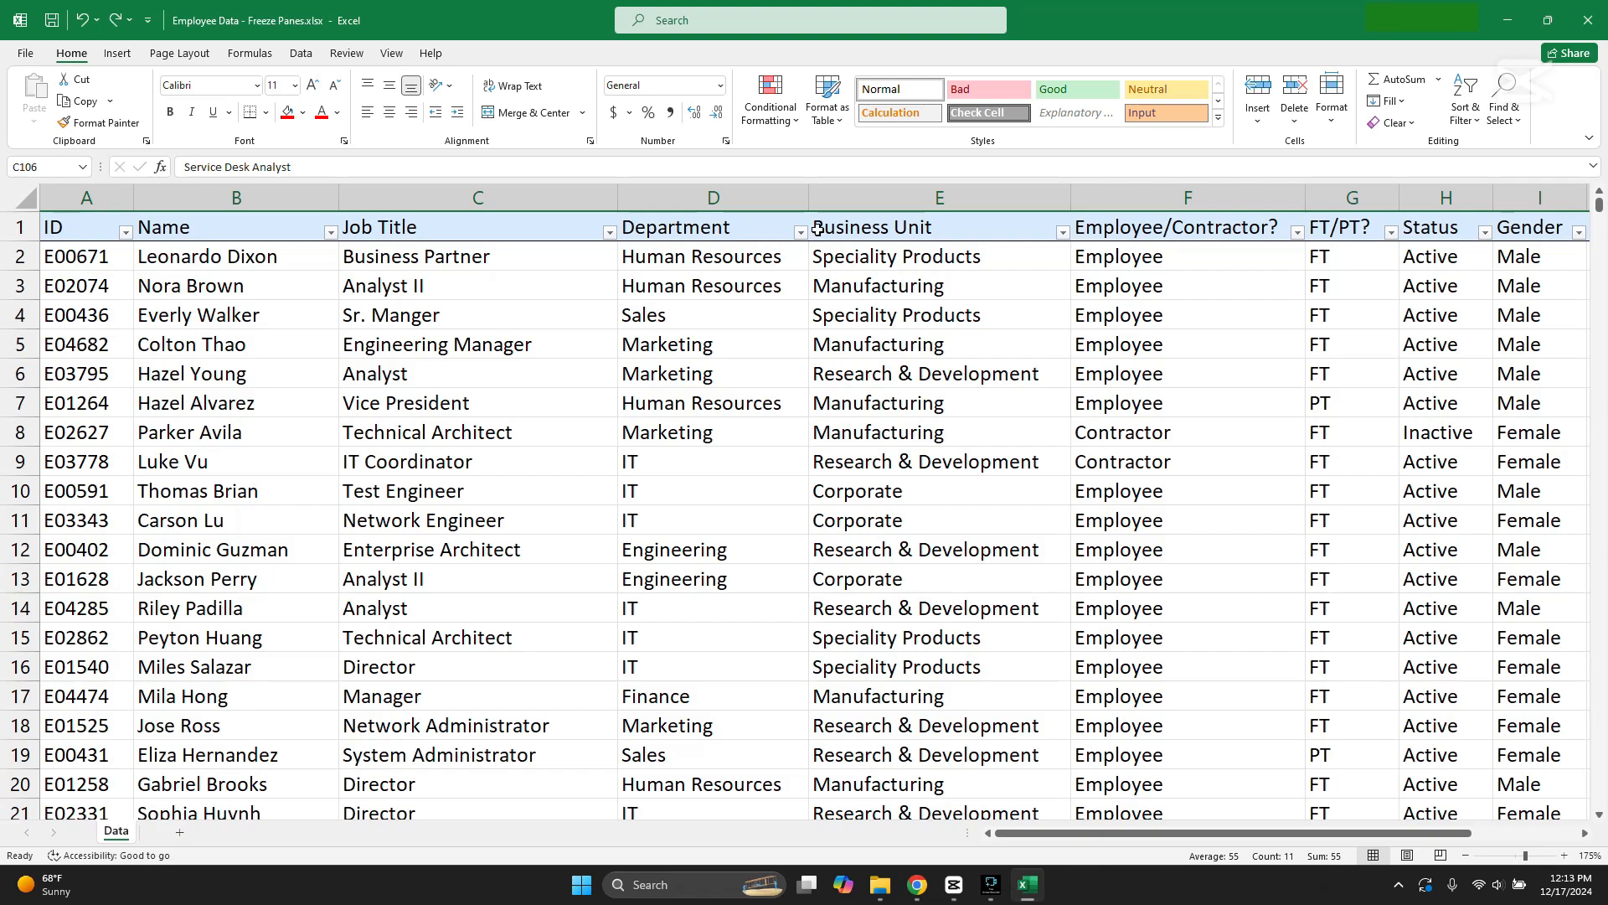
scroll(936, 310, "down", 13)
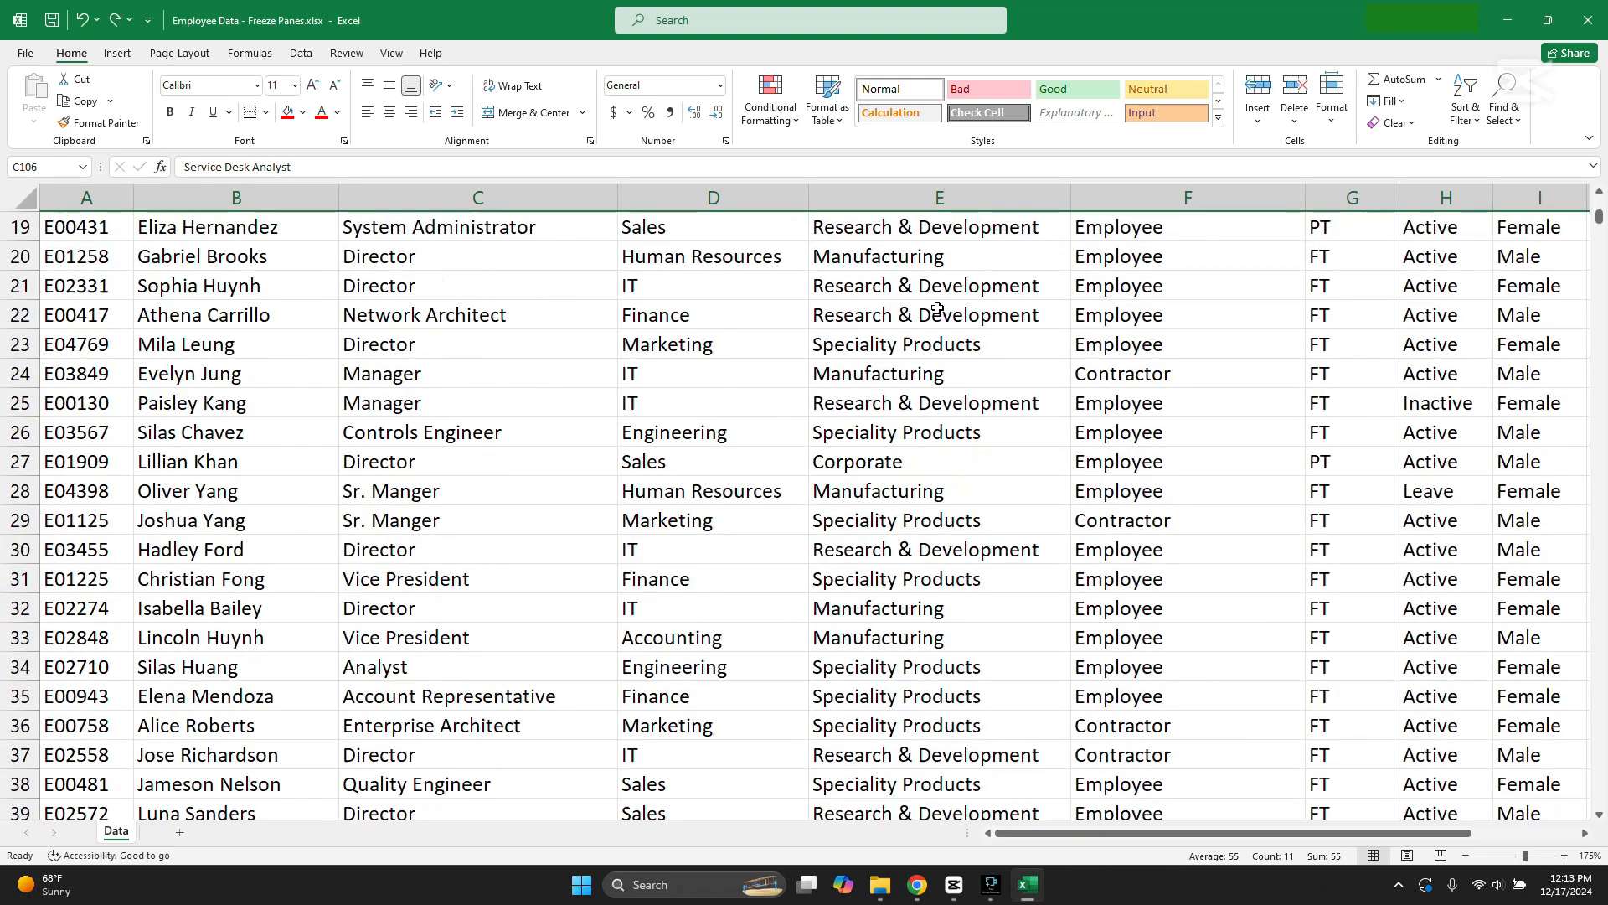
scroll(939, 313, "down", 20)
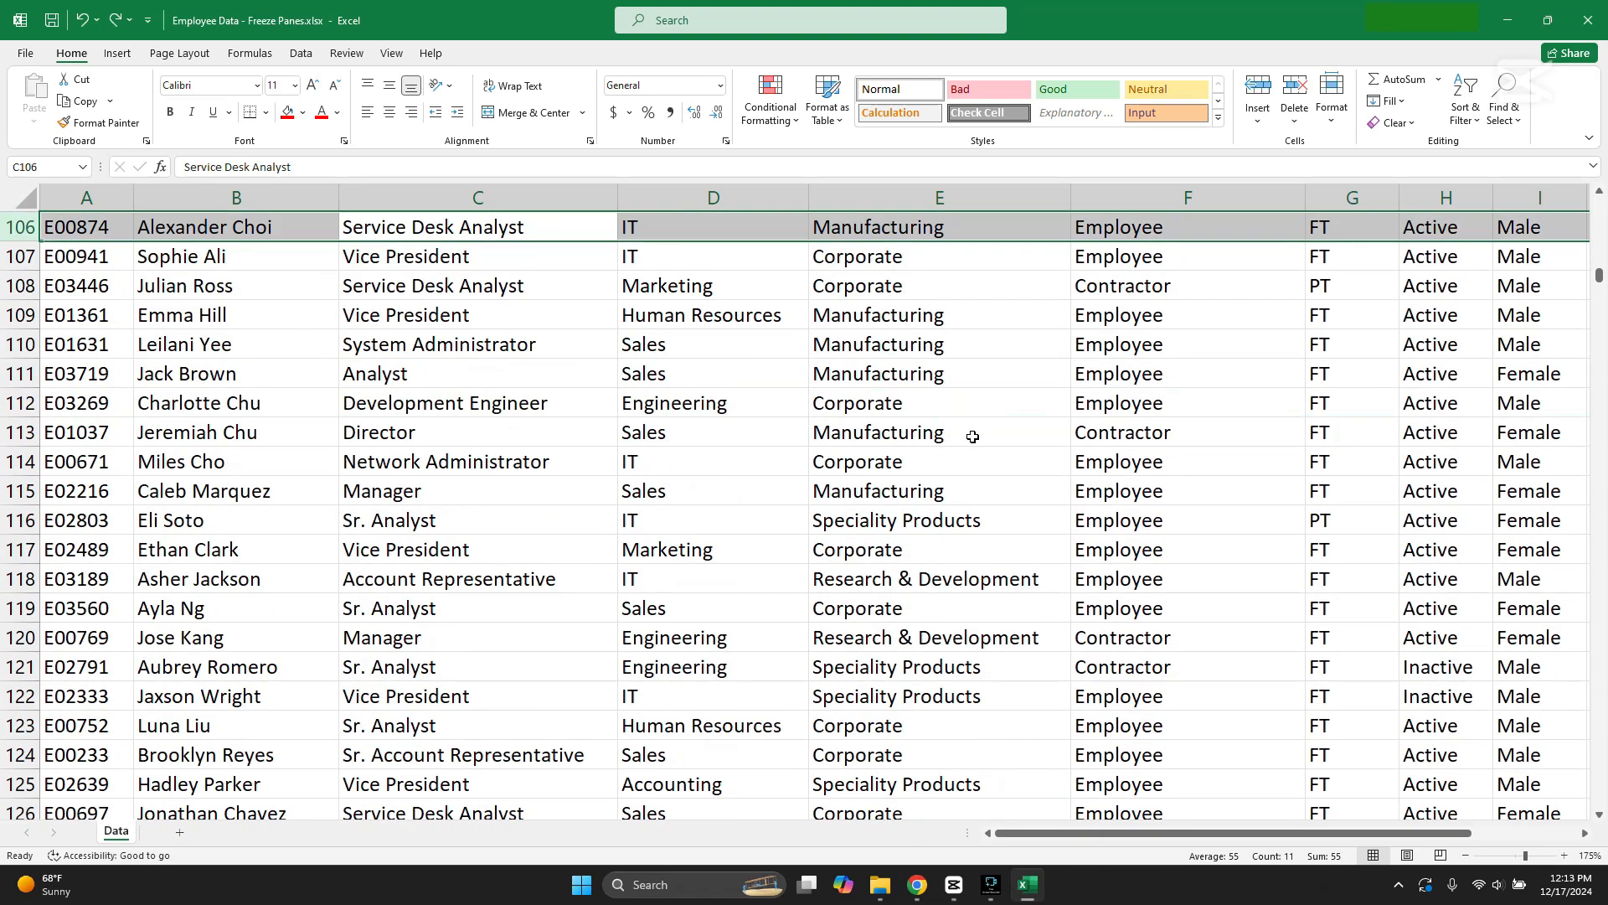
scroll(972, 438, "up", 3)
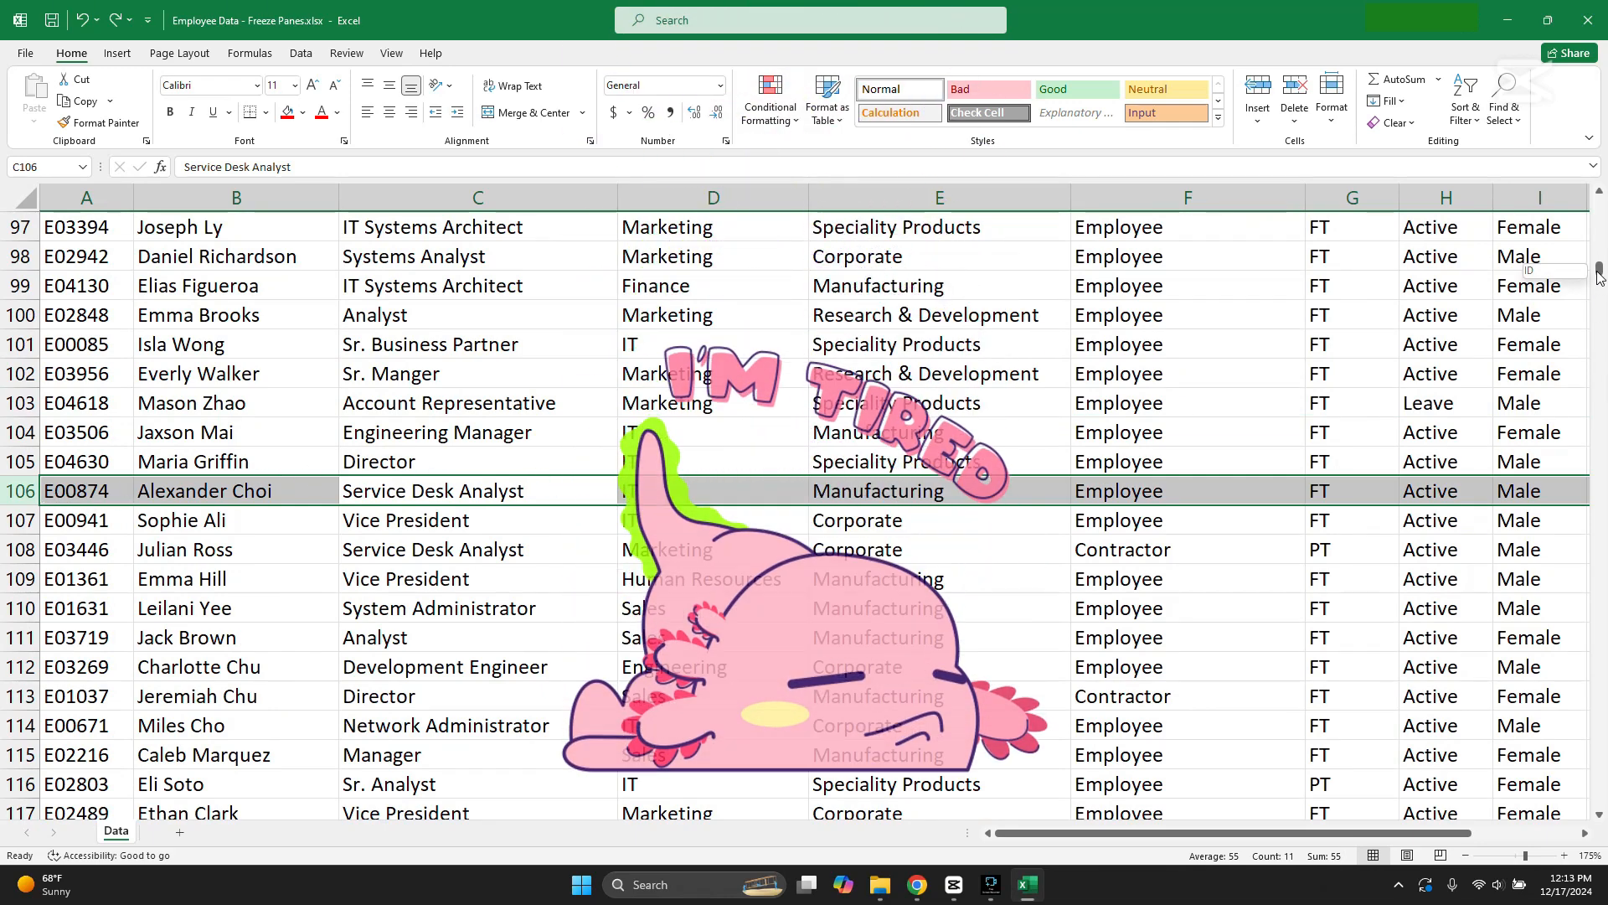
left_click_drag(1598, 270, 1596, 194)
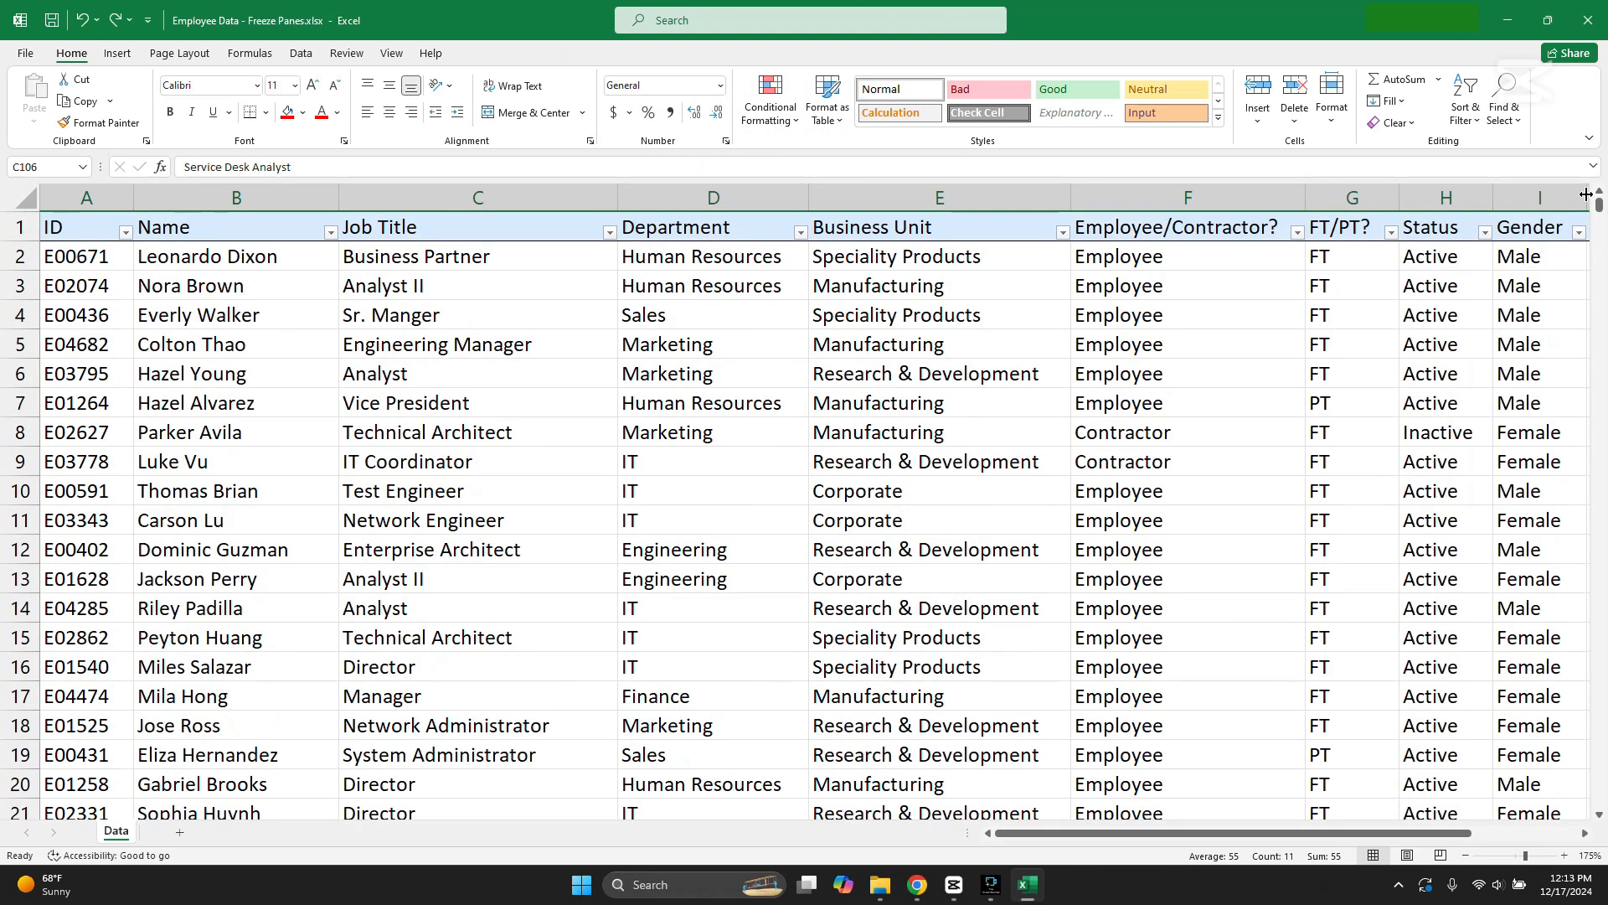
Step: Freeze the top row of the Data sheet and check the column headers against the rows further down
left_click(729, 423)
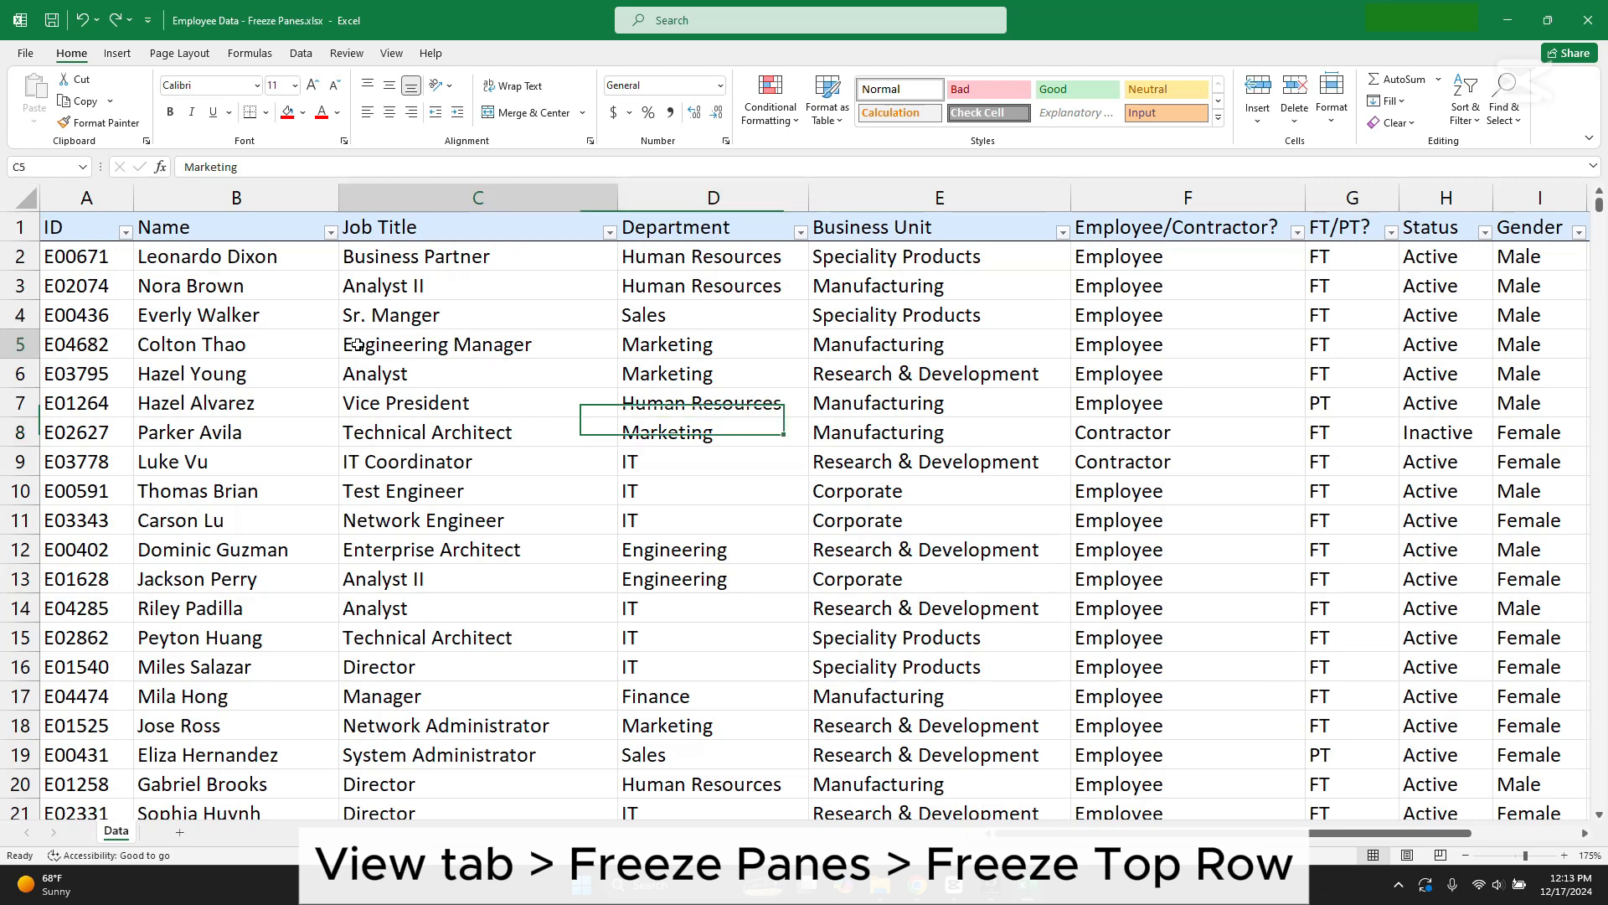
left_click(435, 345)
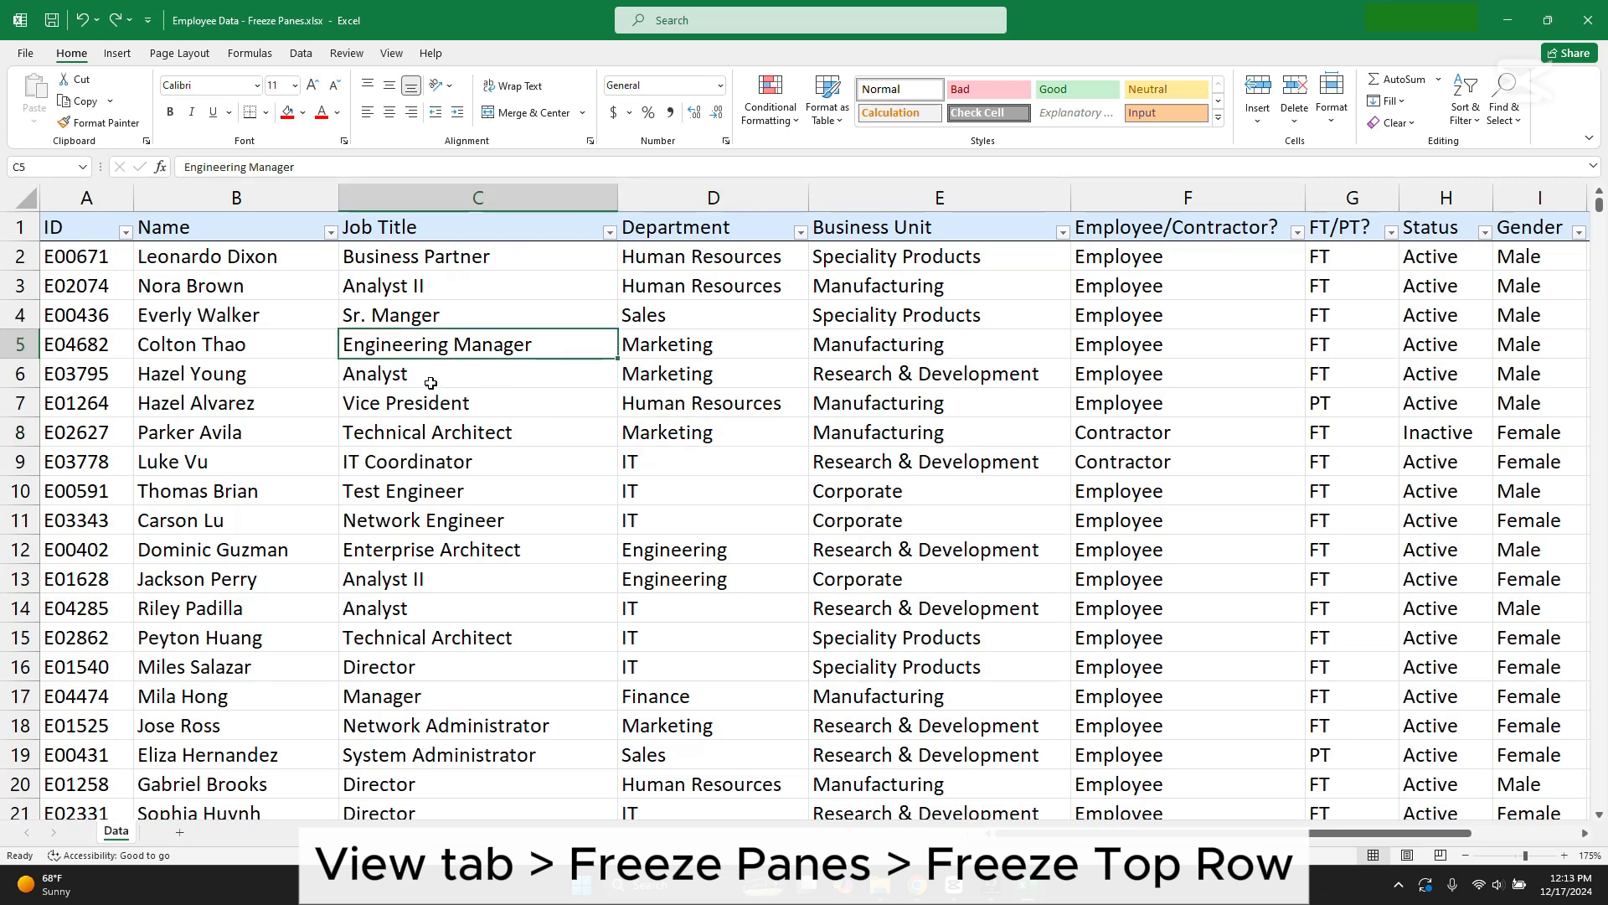
left_click(391, 53)
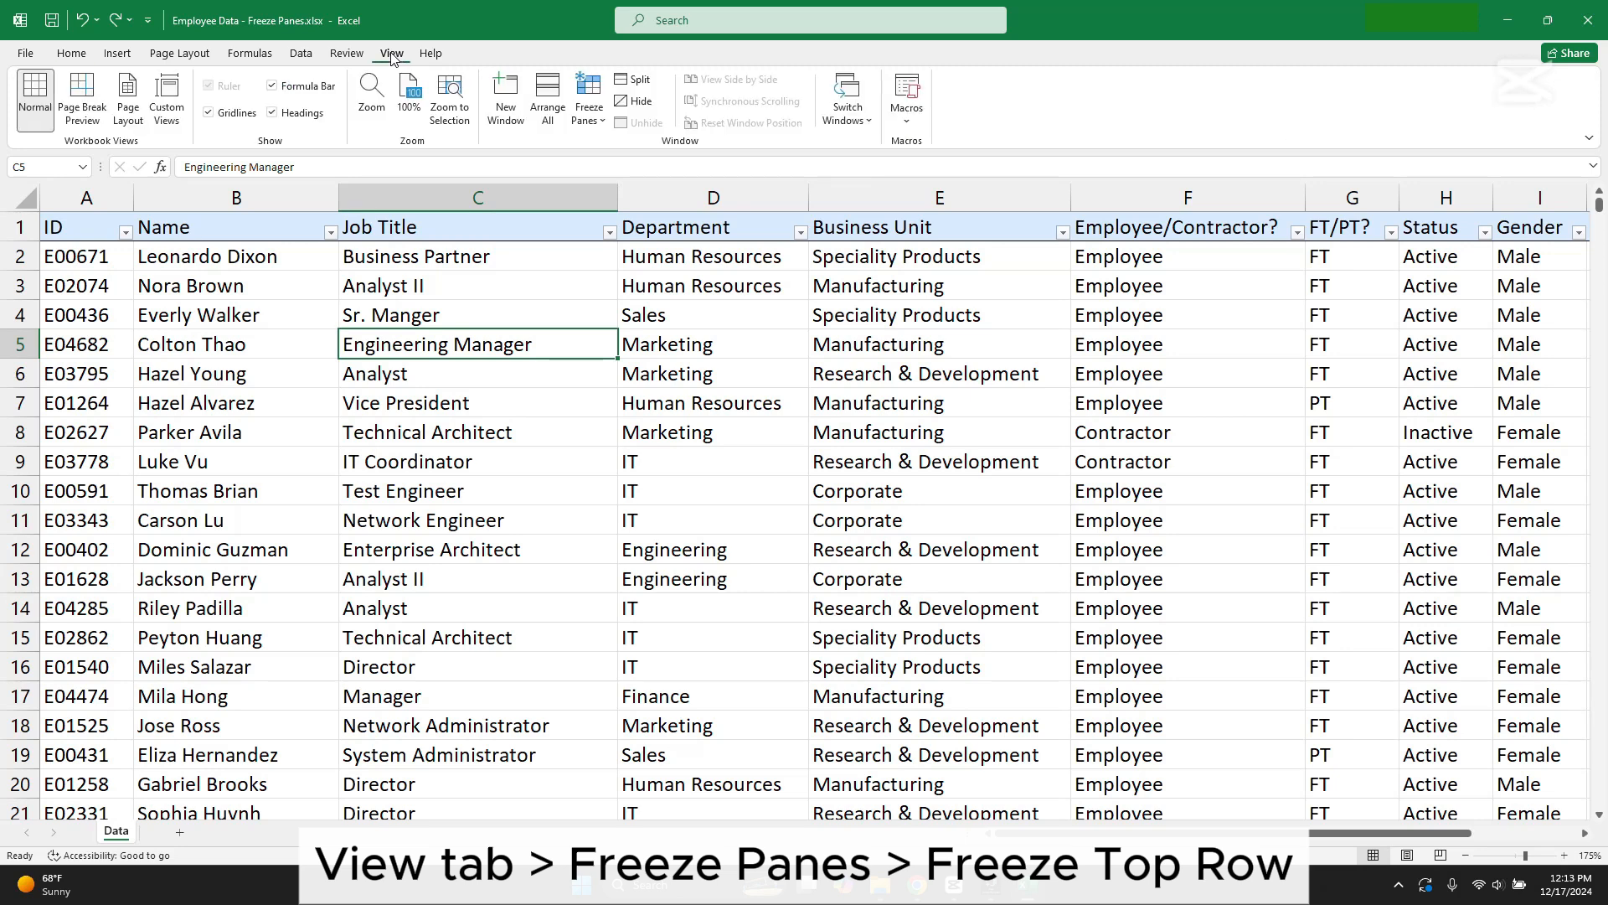
left_click(603, 126)
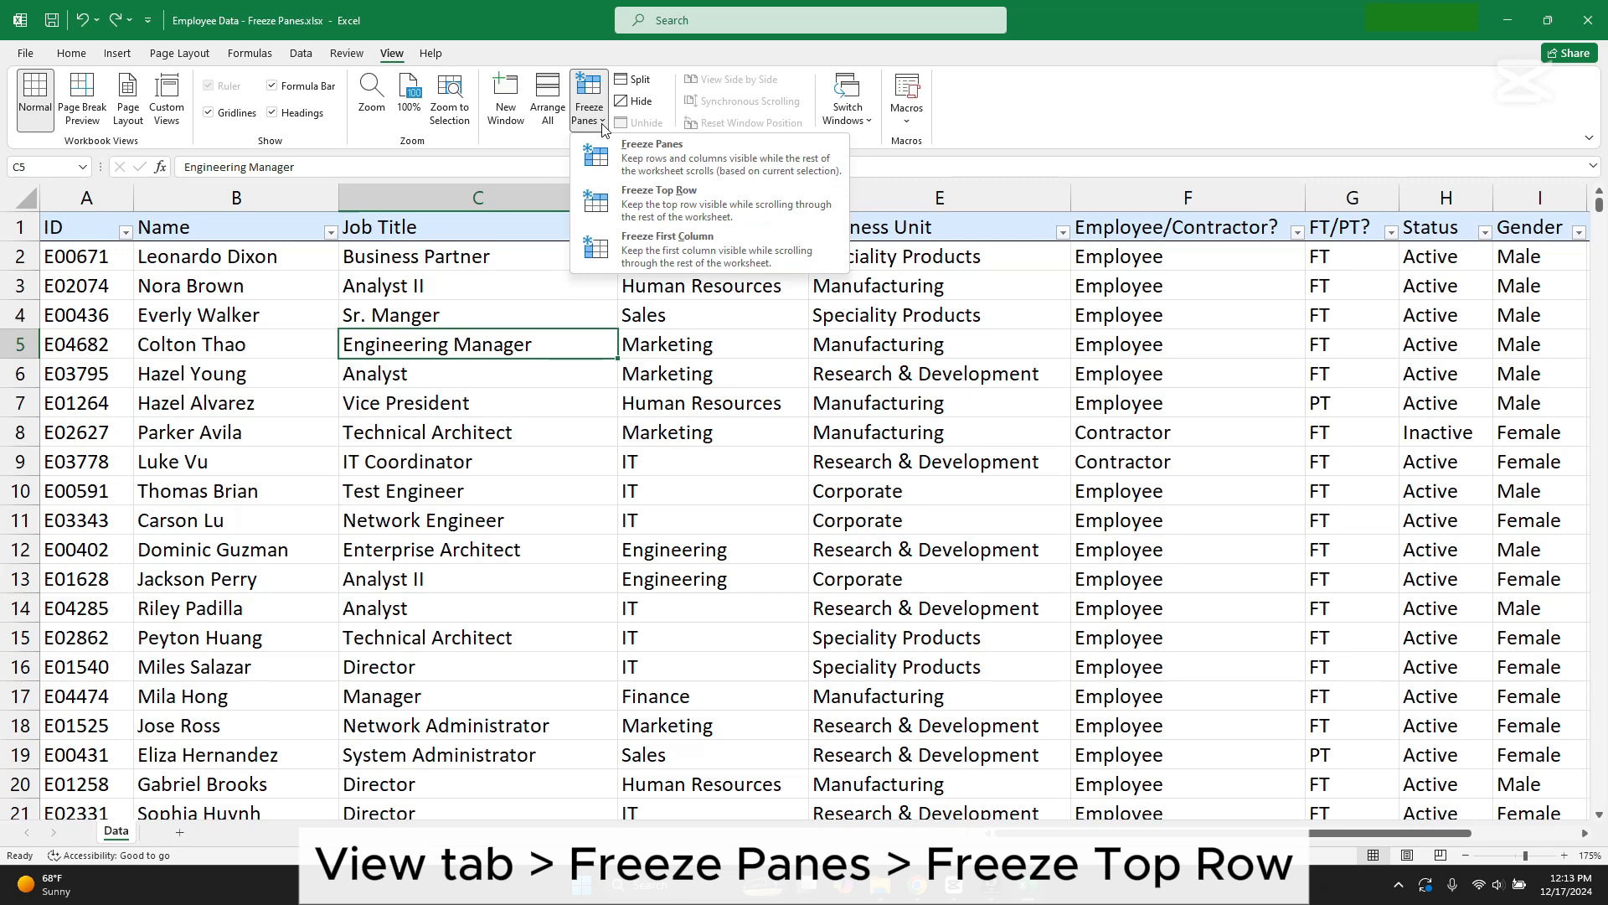
left_click(706, 209)
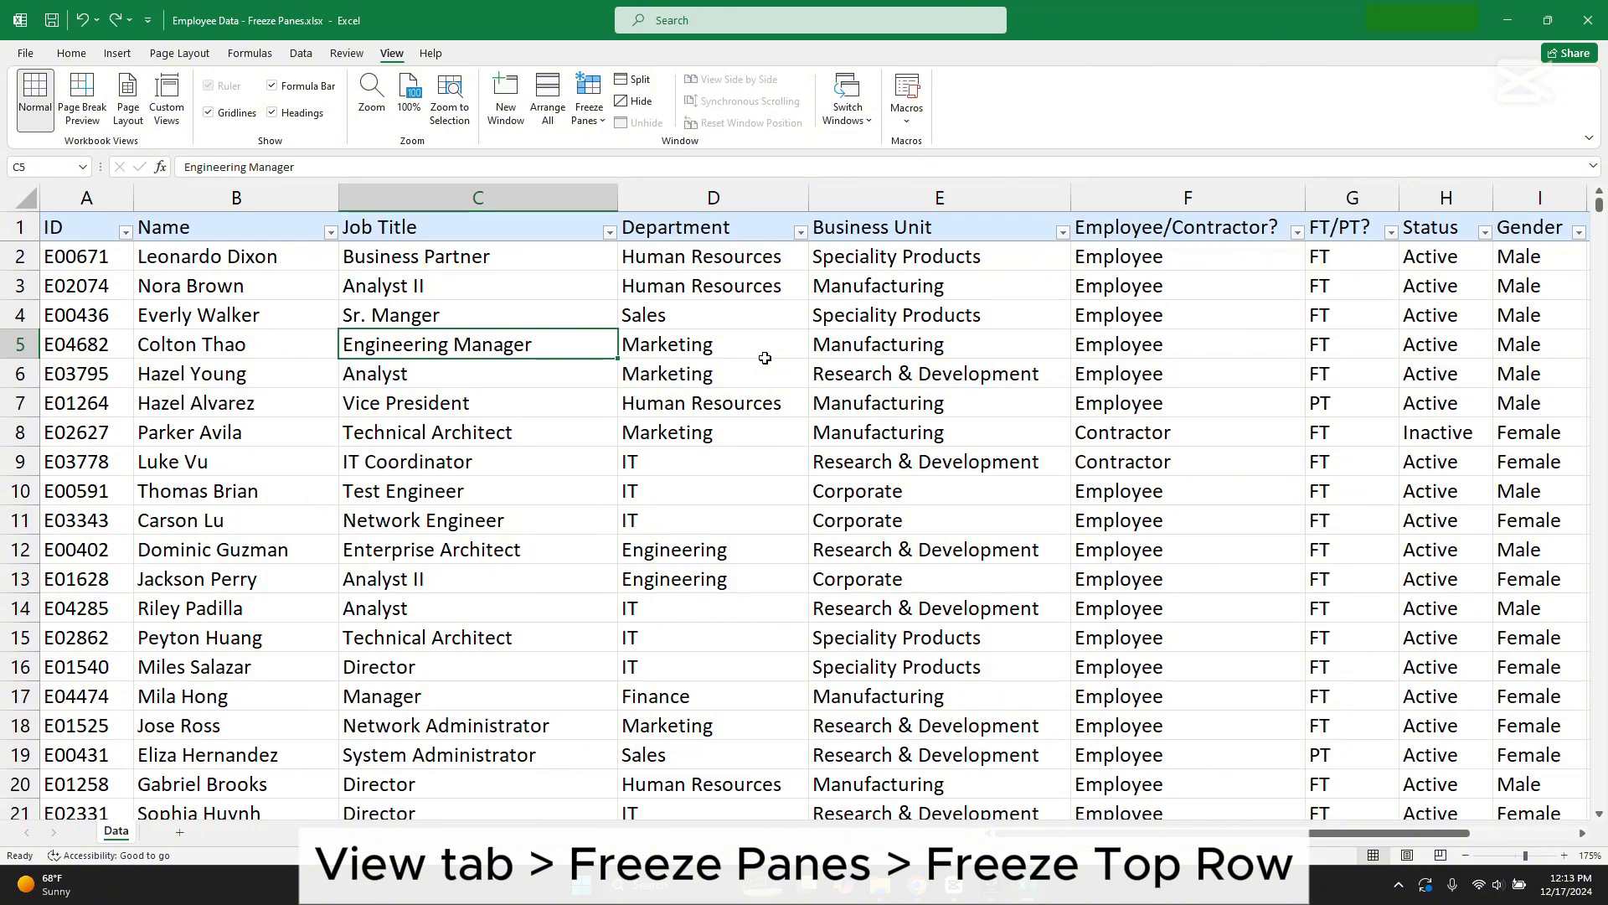
left_click(765, 357)
scroll(765, 360, "down", 4)
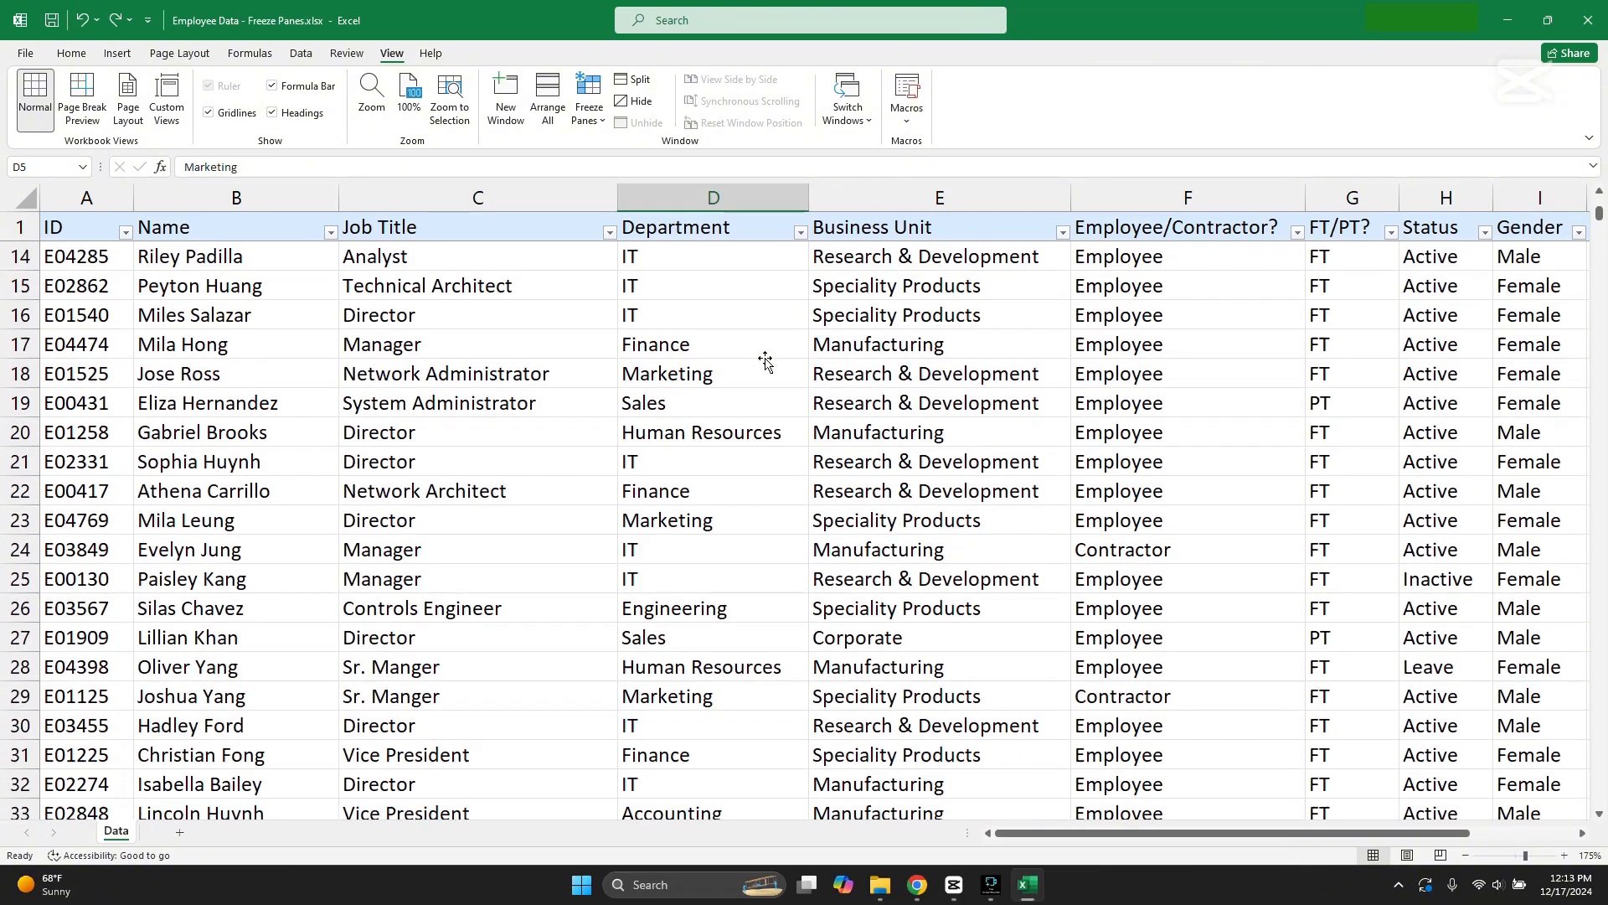
scroll(738, 347, "down", 7)
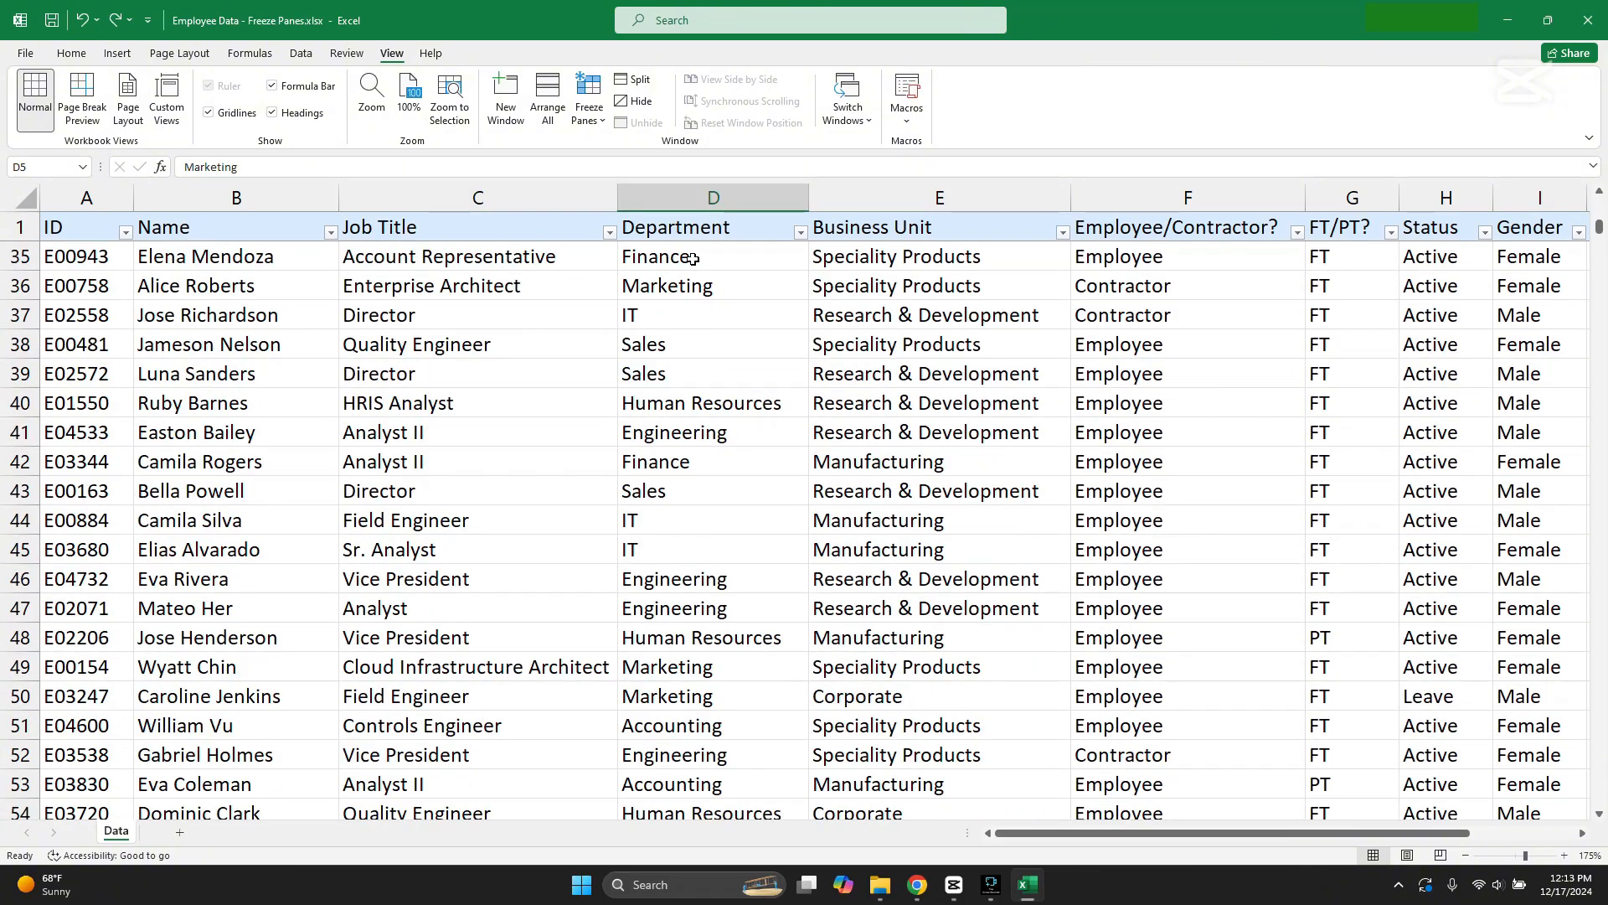
Step: Browse the employee records down past row 100 and across to Age, comparing the entries with the frozen column headers
scroll(693, 259, "down", 10)
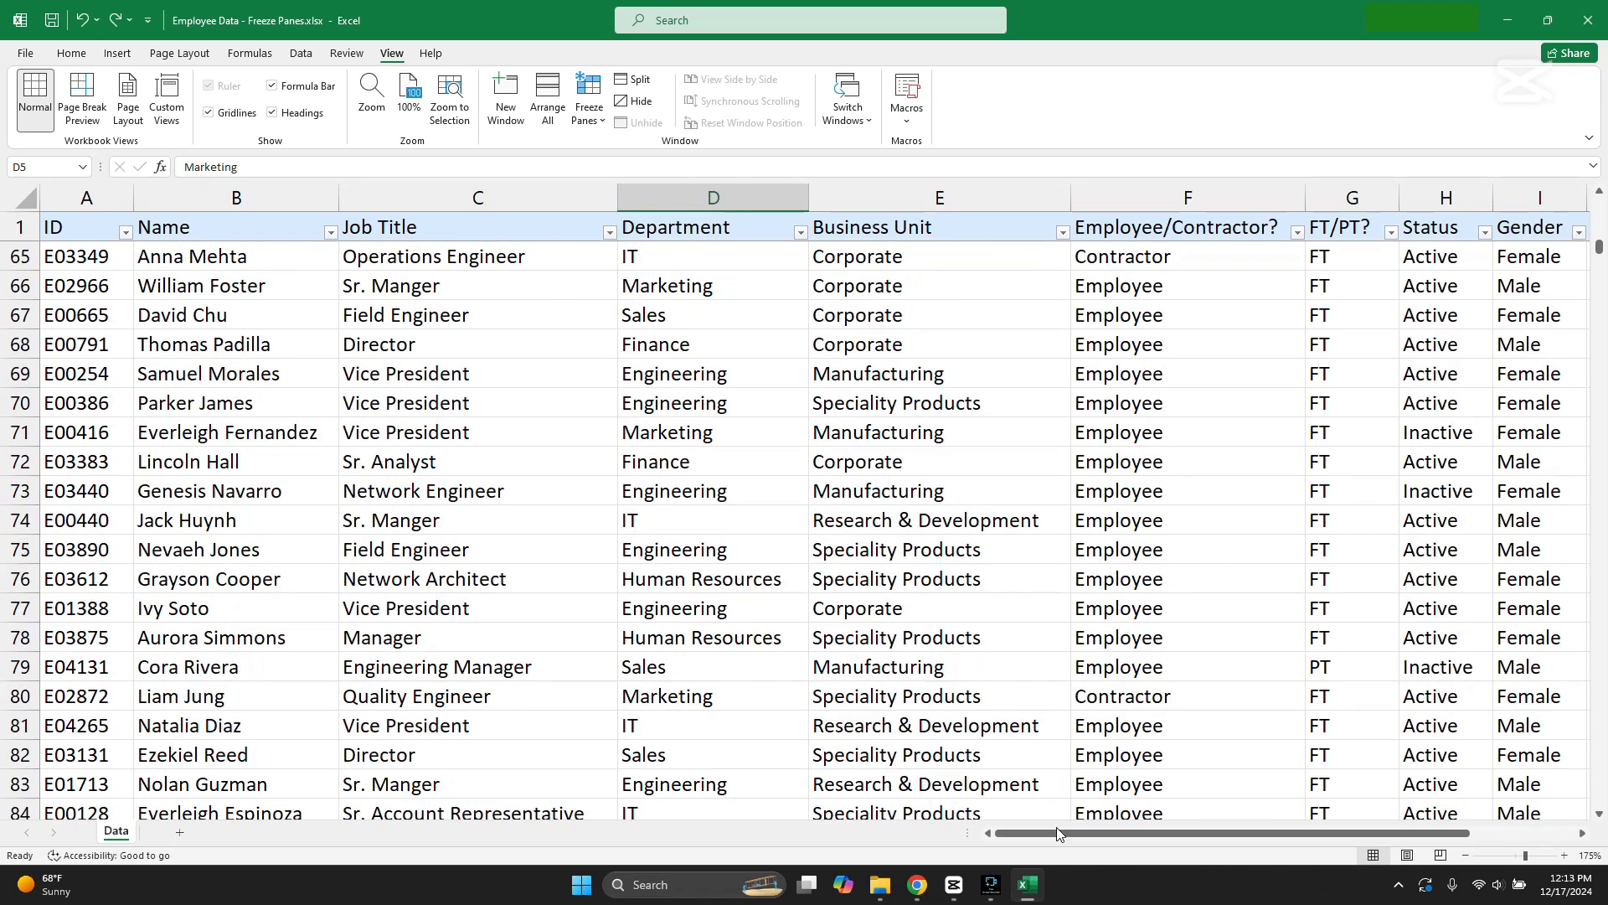
left_click_drag(1057, 833, 1192, 851)
scroll(1260, 724, "down", 5)
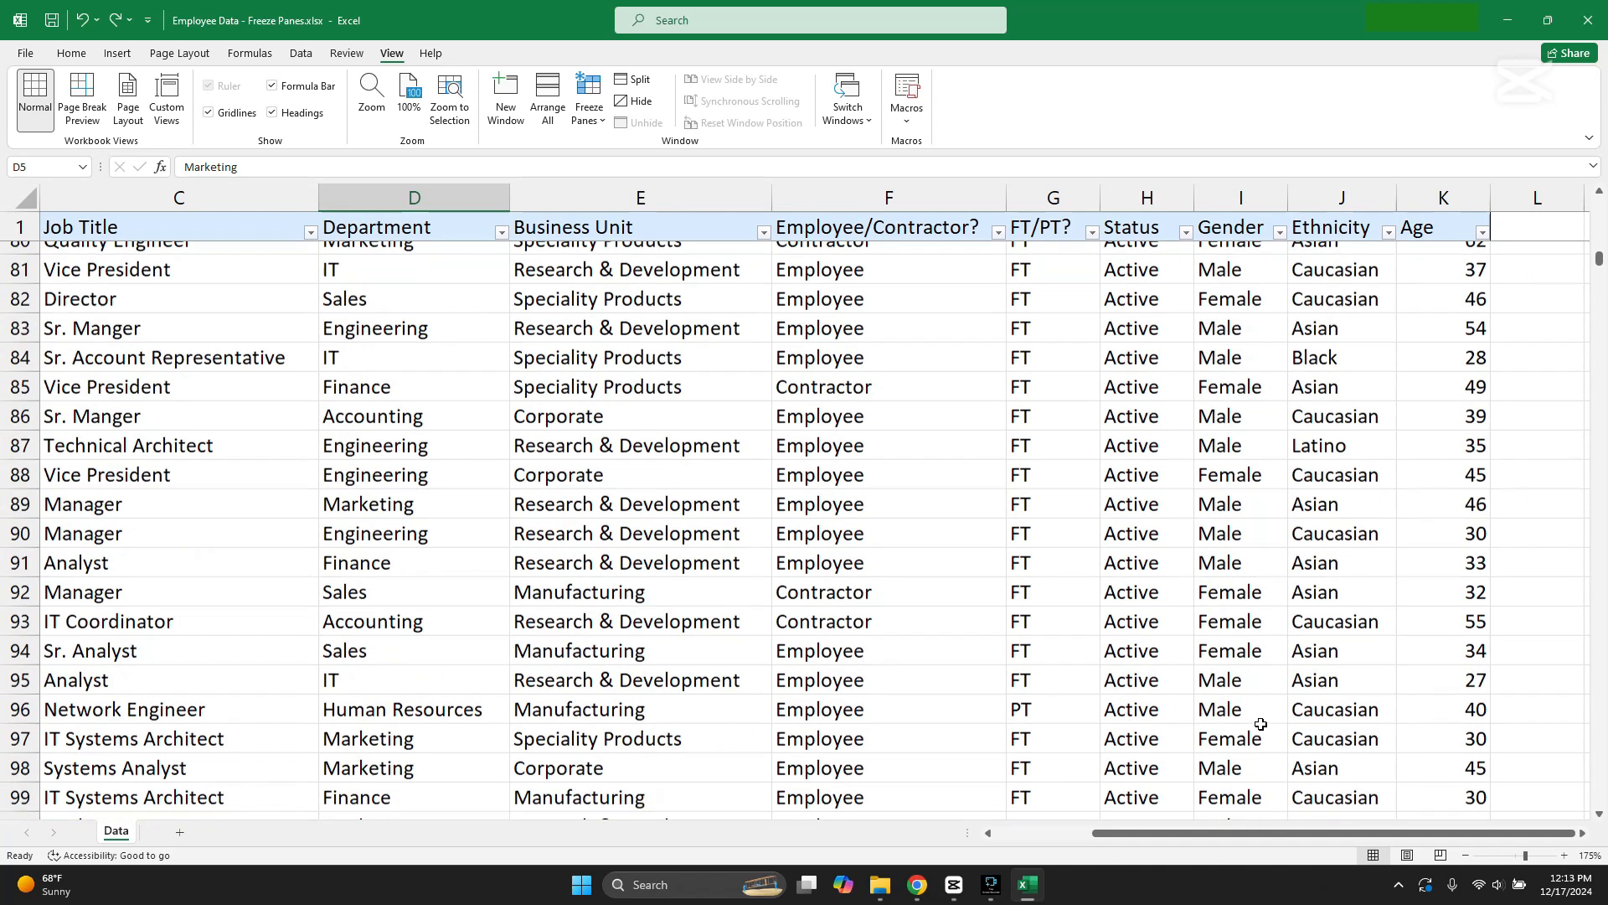
scroll(1260, 723, "down", 4)
left_click_drag(1233, 841, 1137, 841)
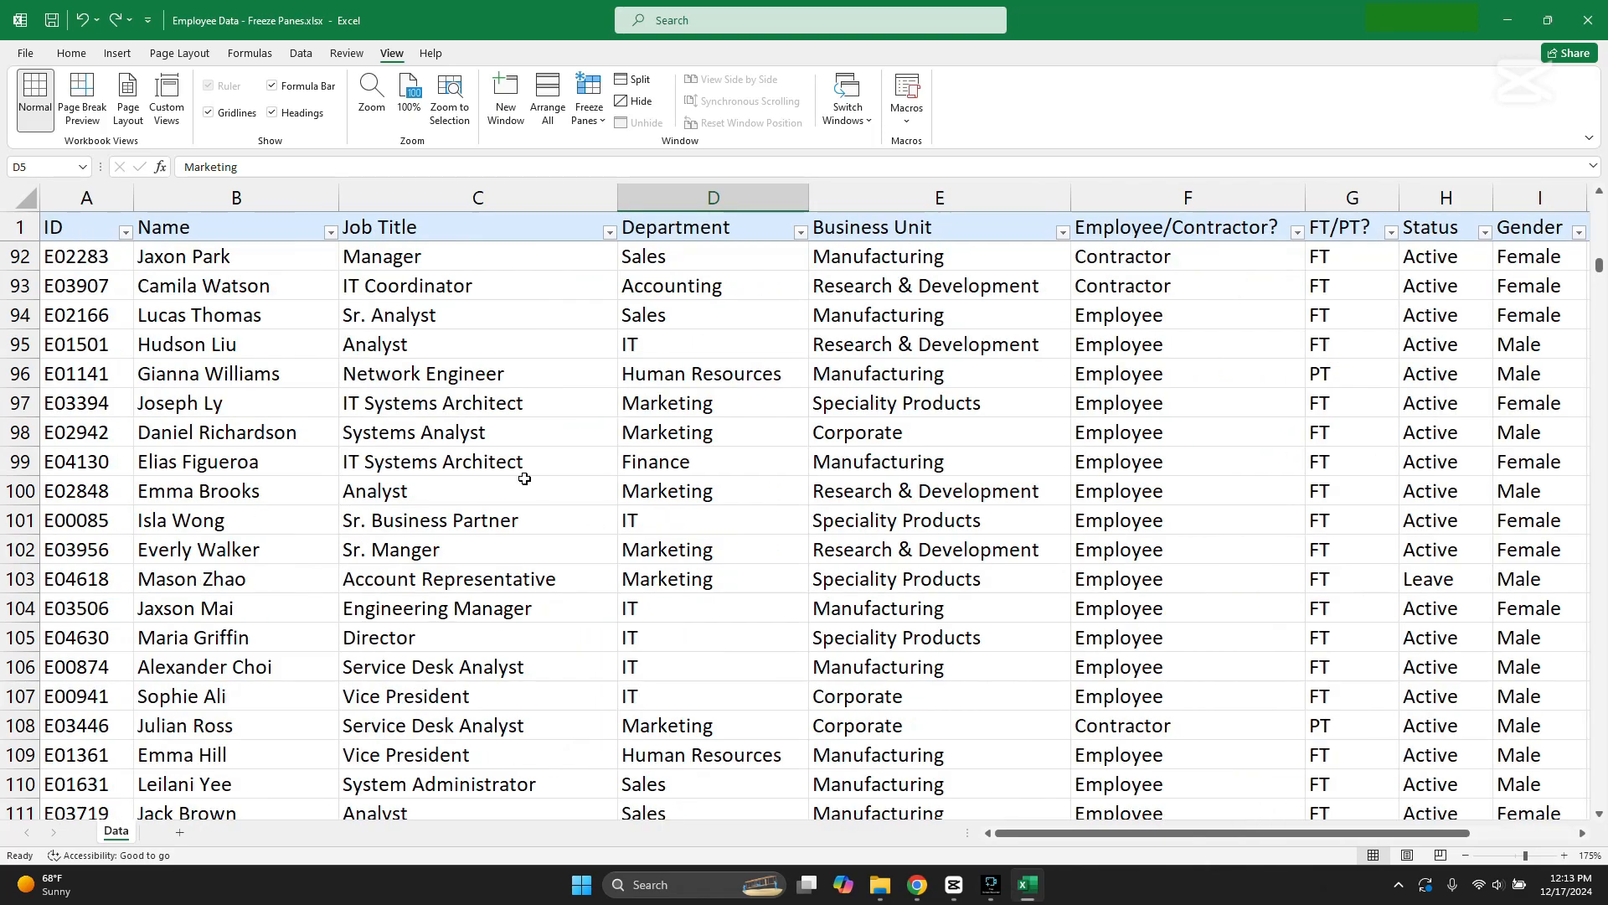
scroll(524, 479, "down", 14)
scroll(328, 262, "up", 1)
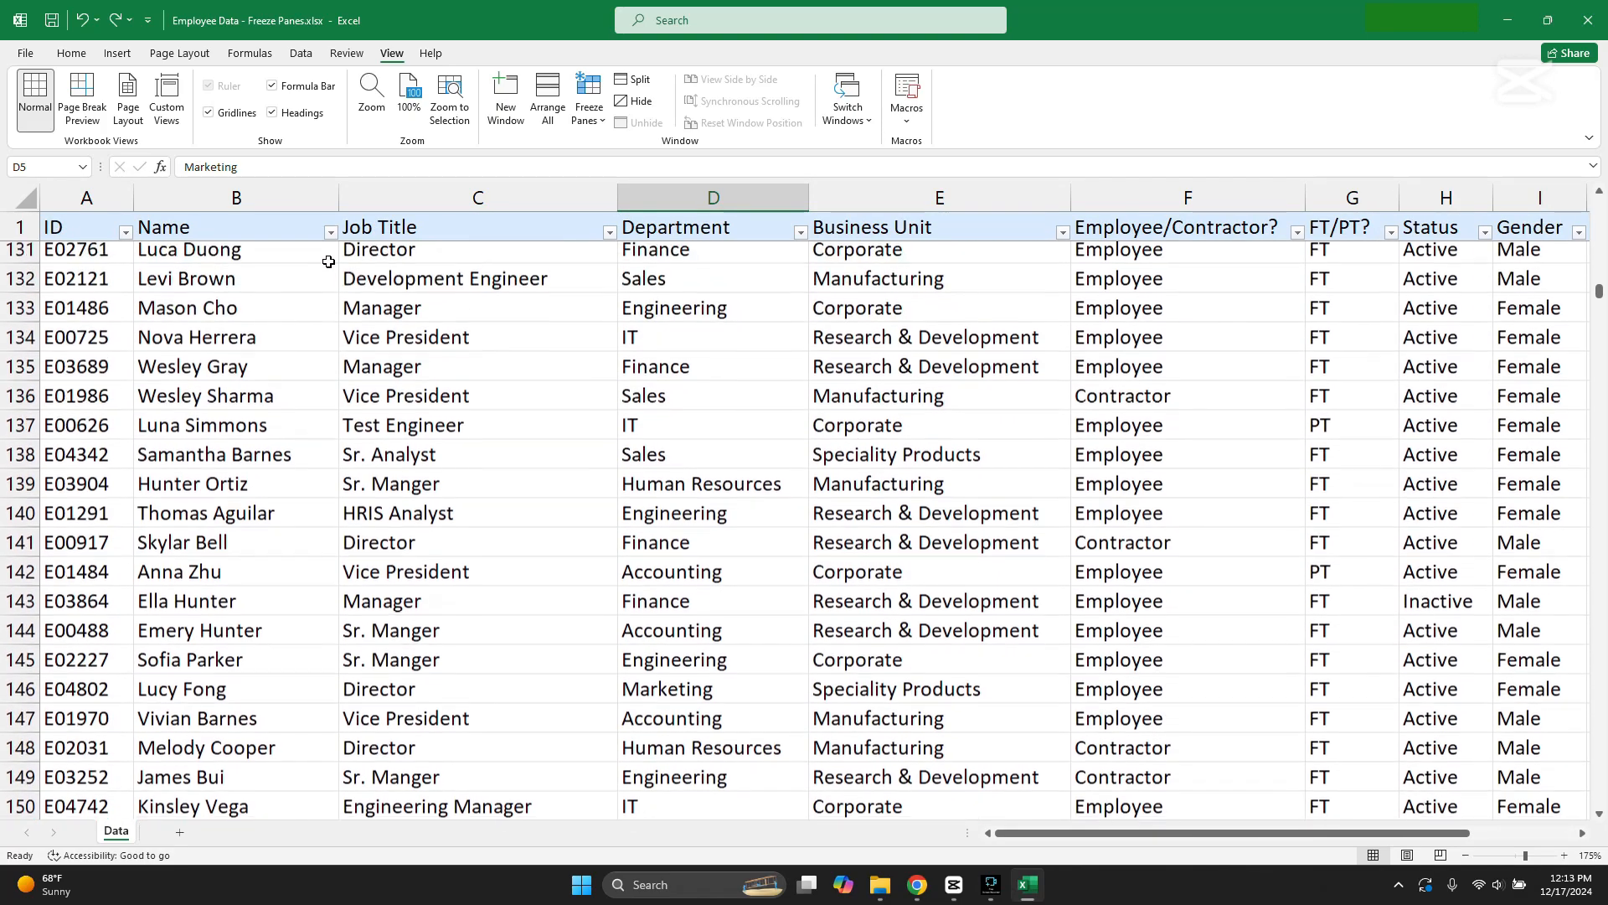
Step: View the Name column's filter options, look further down the records, and return to the first row
left_click(331, 233)
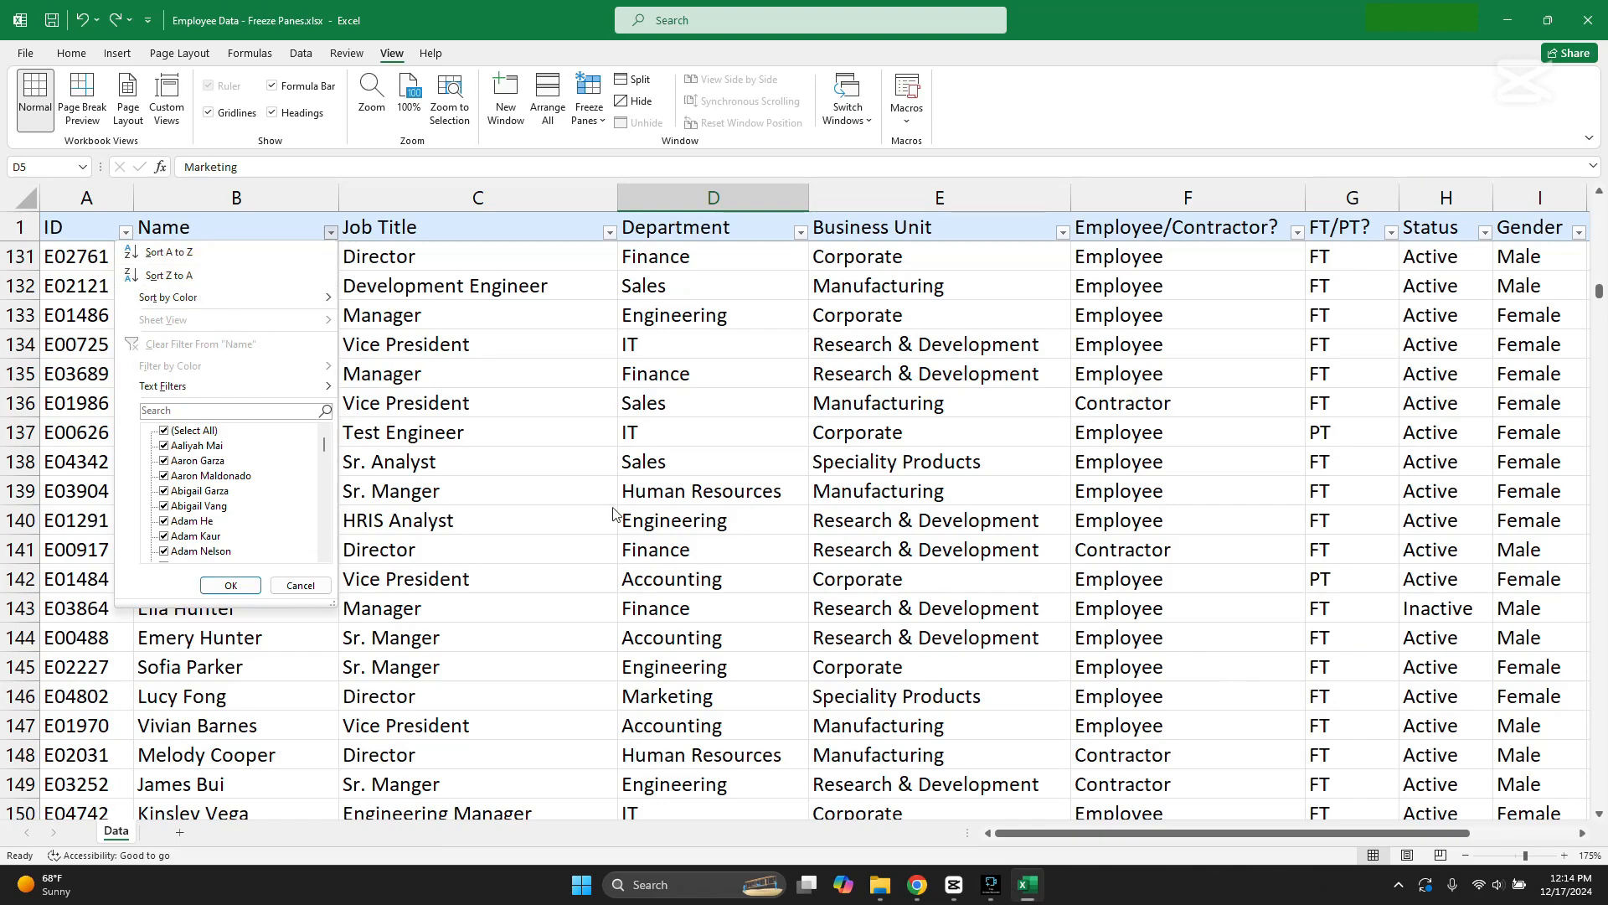
scroll(585, 502, "down", 20)
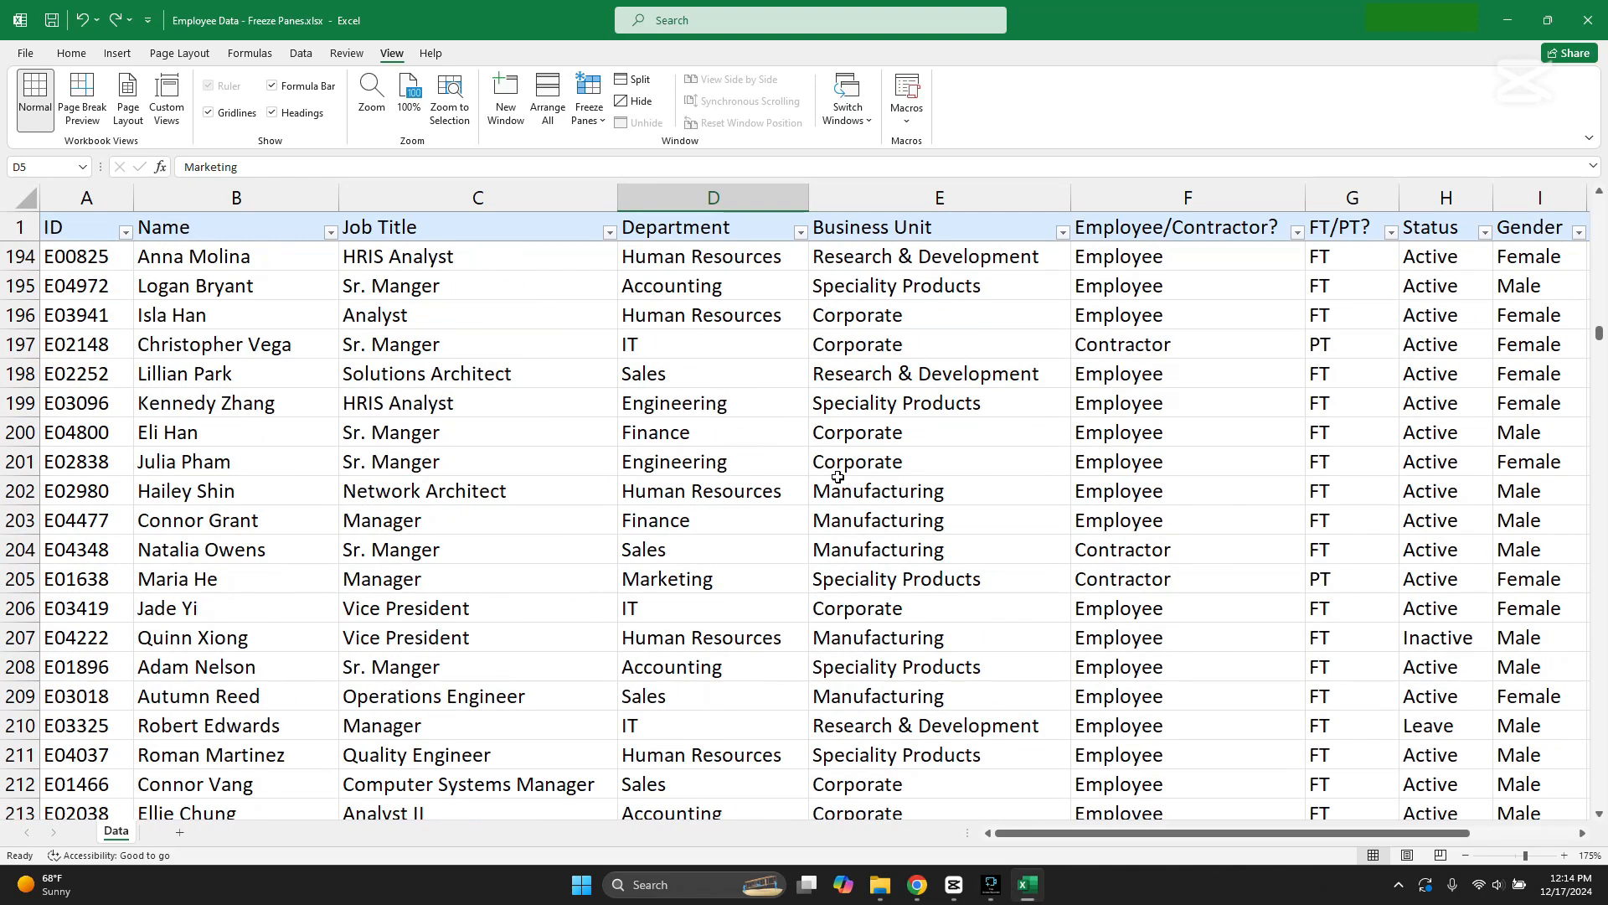
left_click_drag(1598, 339, 1600, 203)
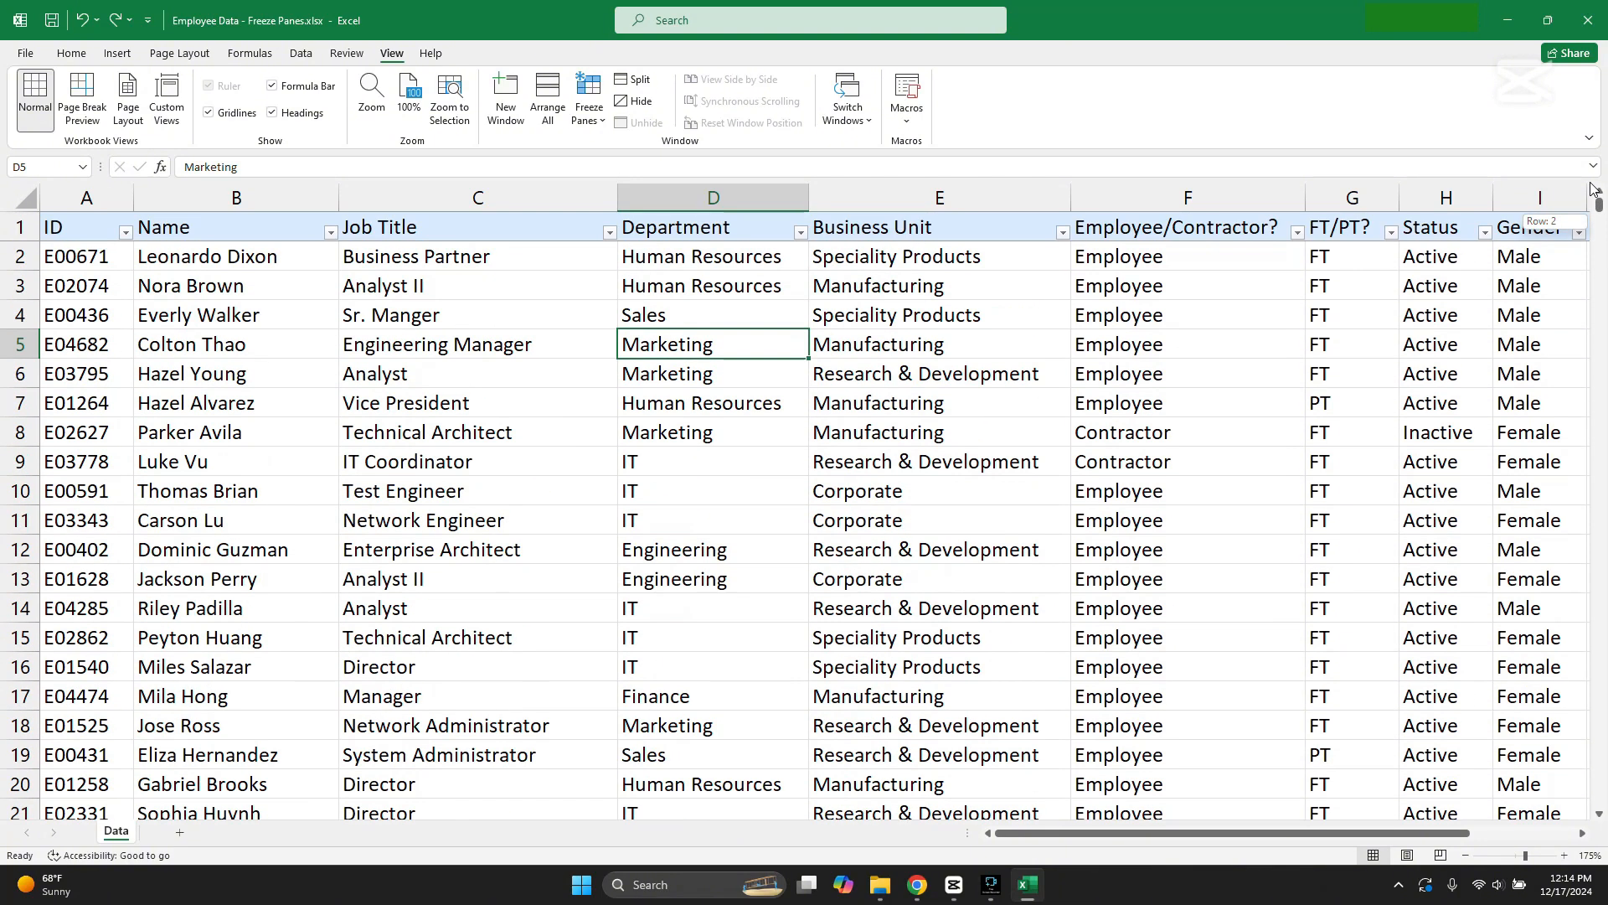
left_click(574, 281)
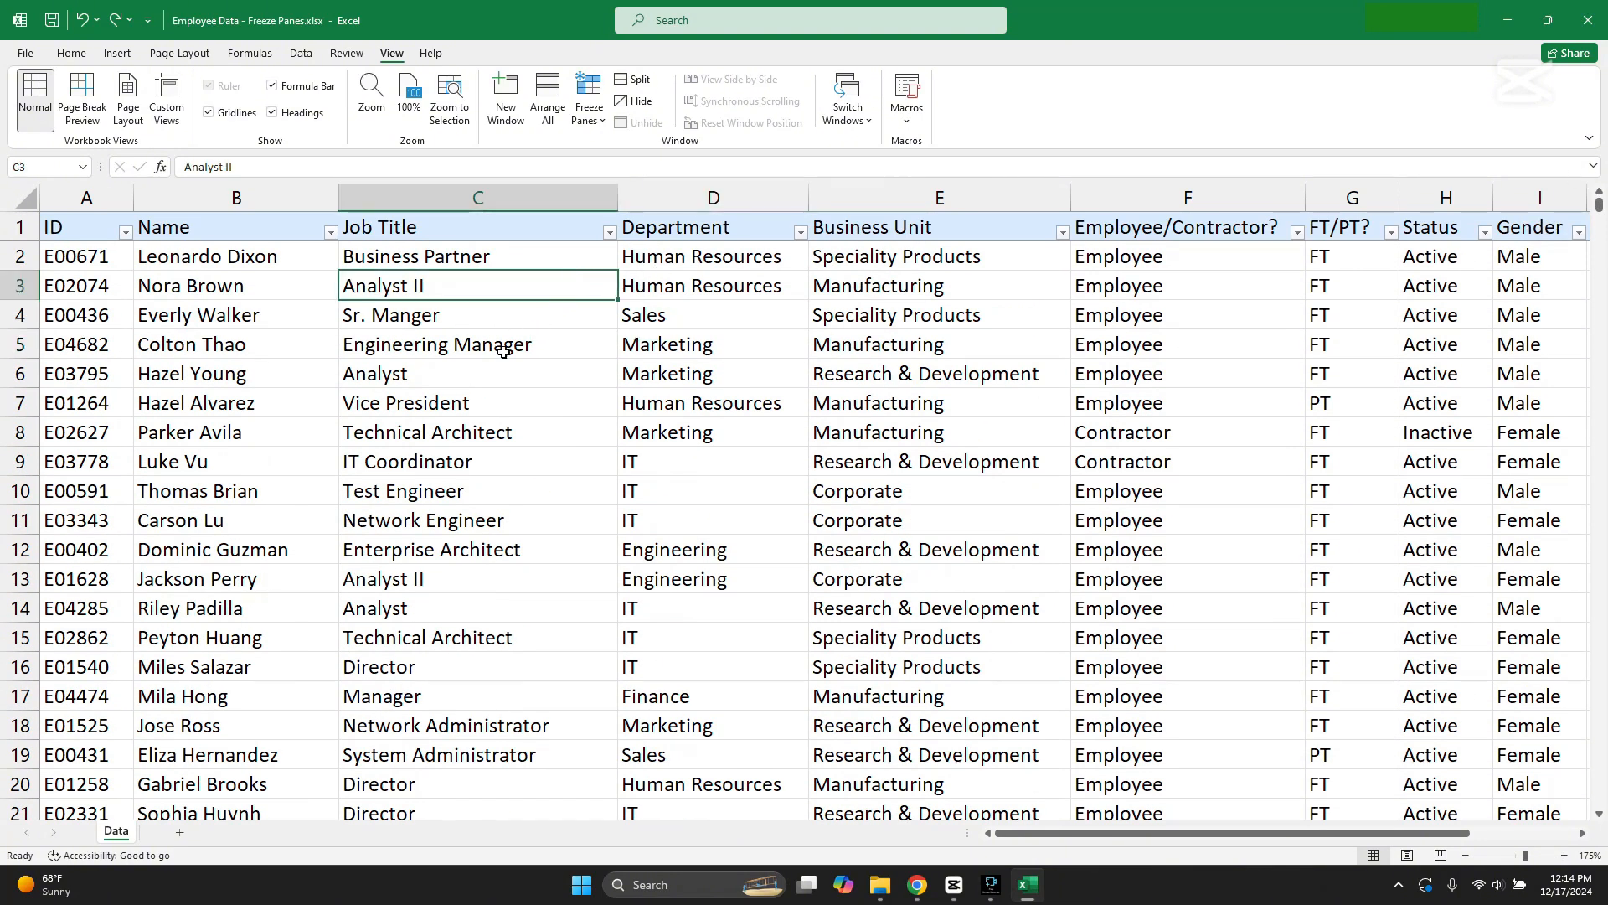
left_click(455, 373)
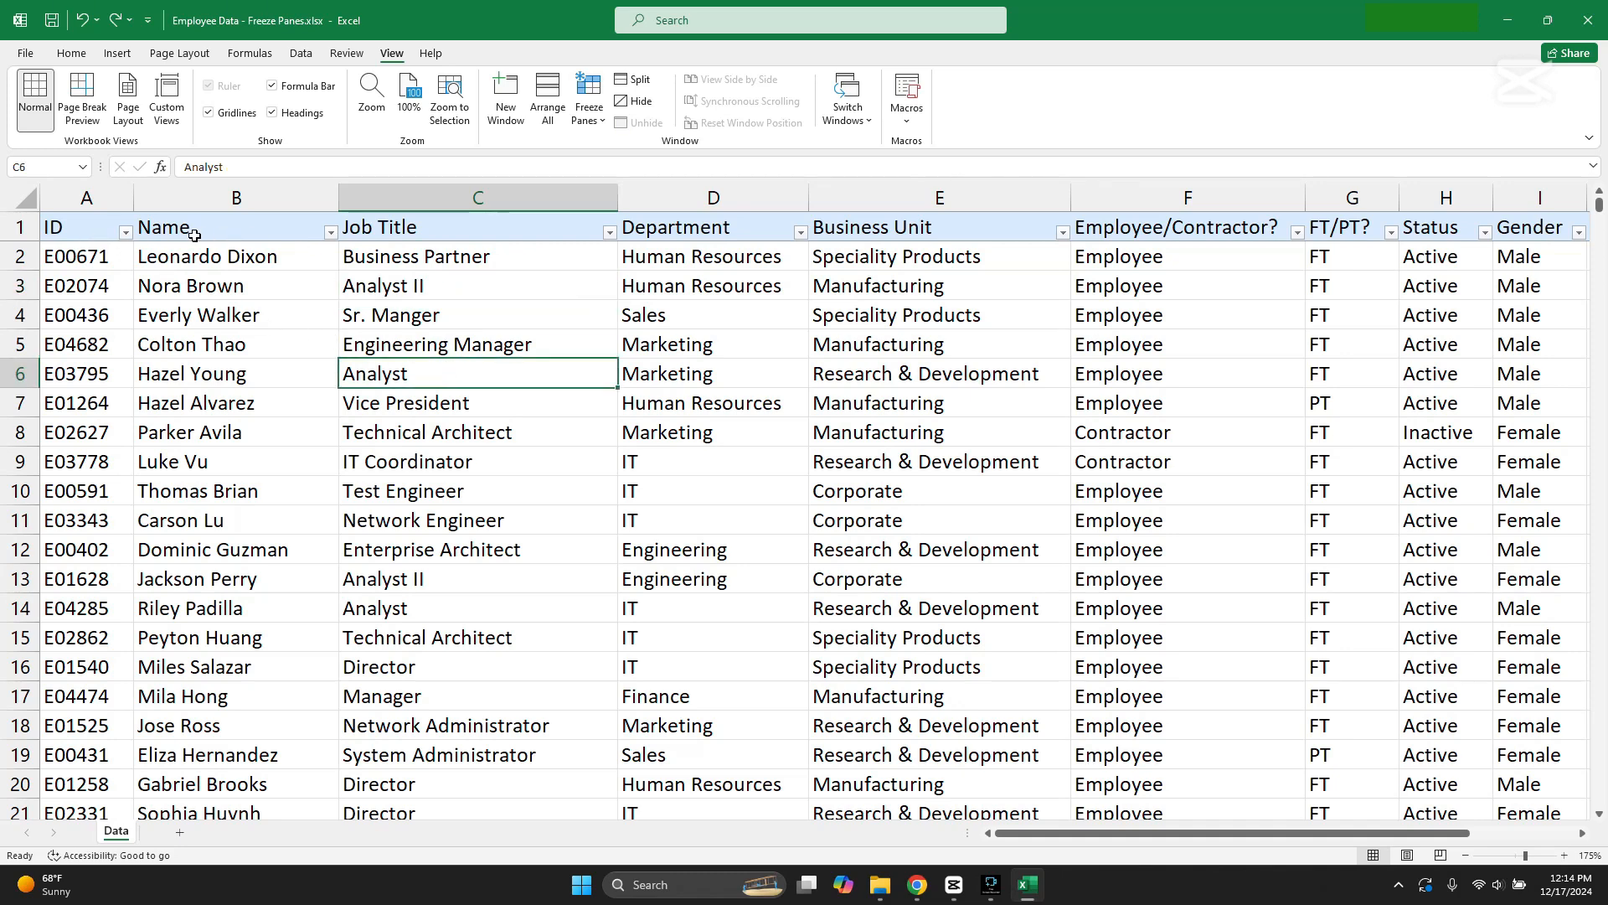
left_click(594, 118)
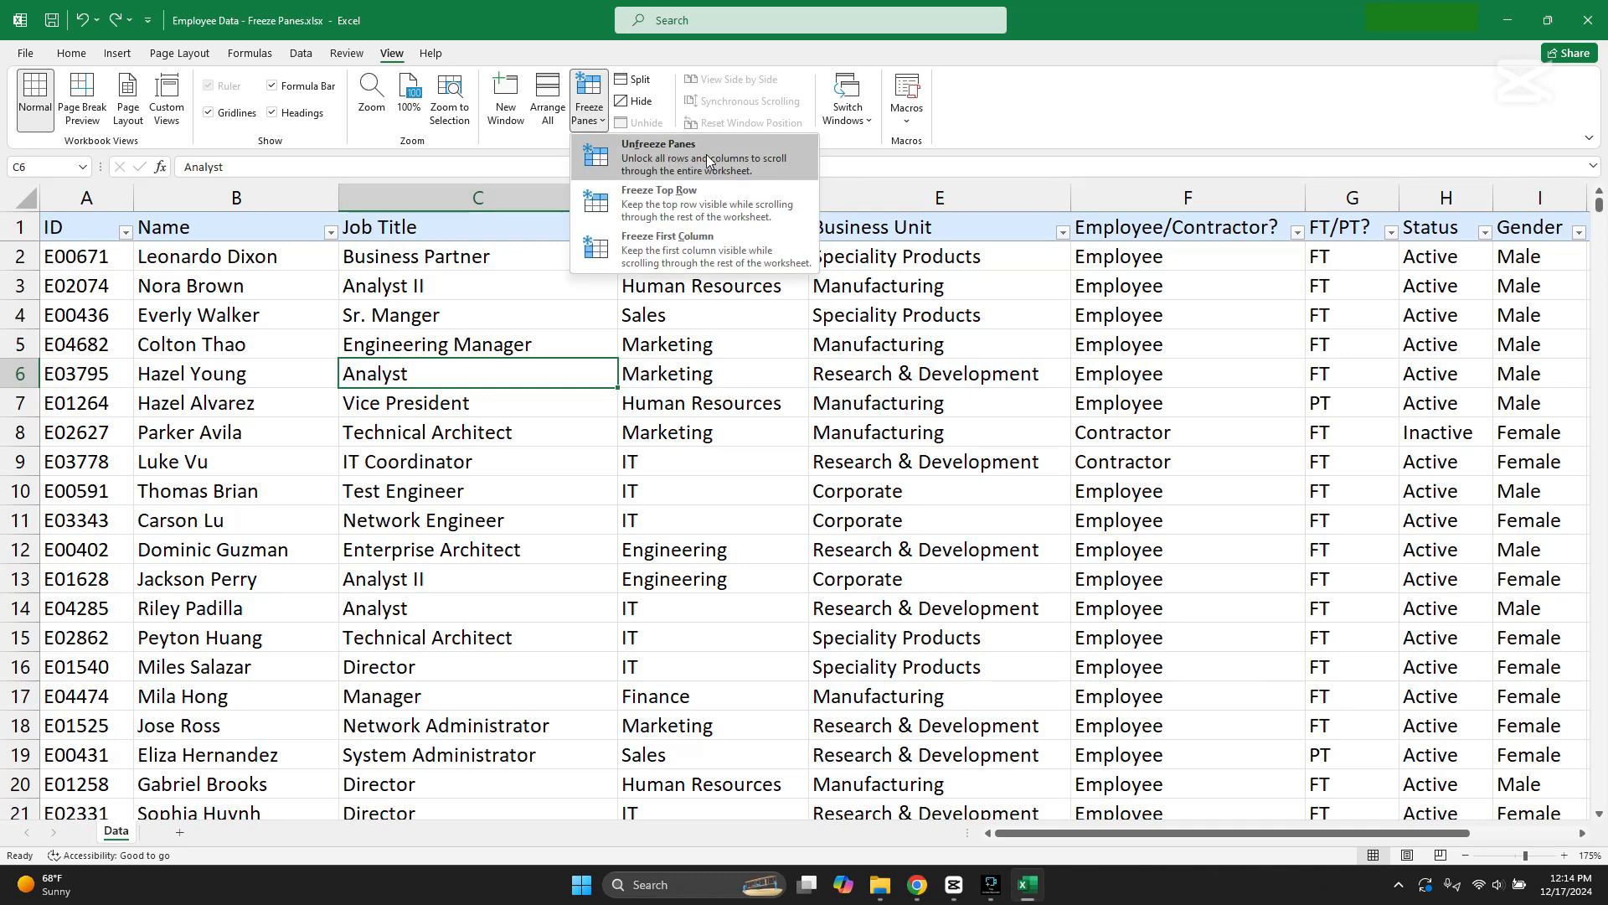
left_click(560, 284)
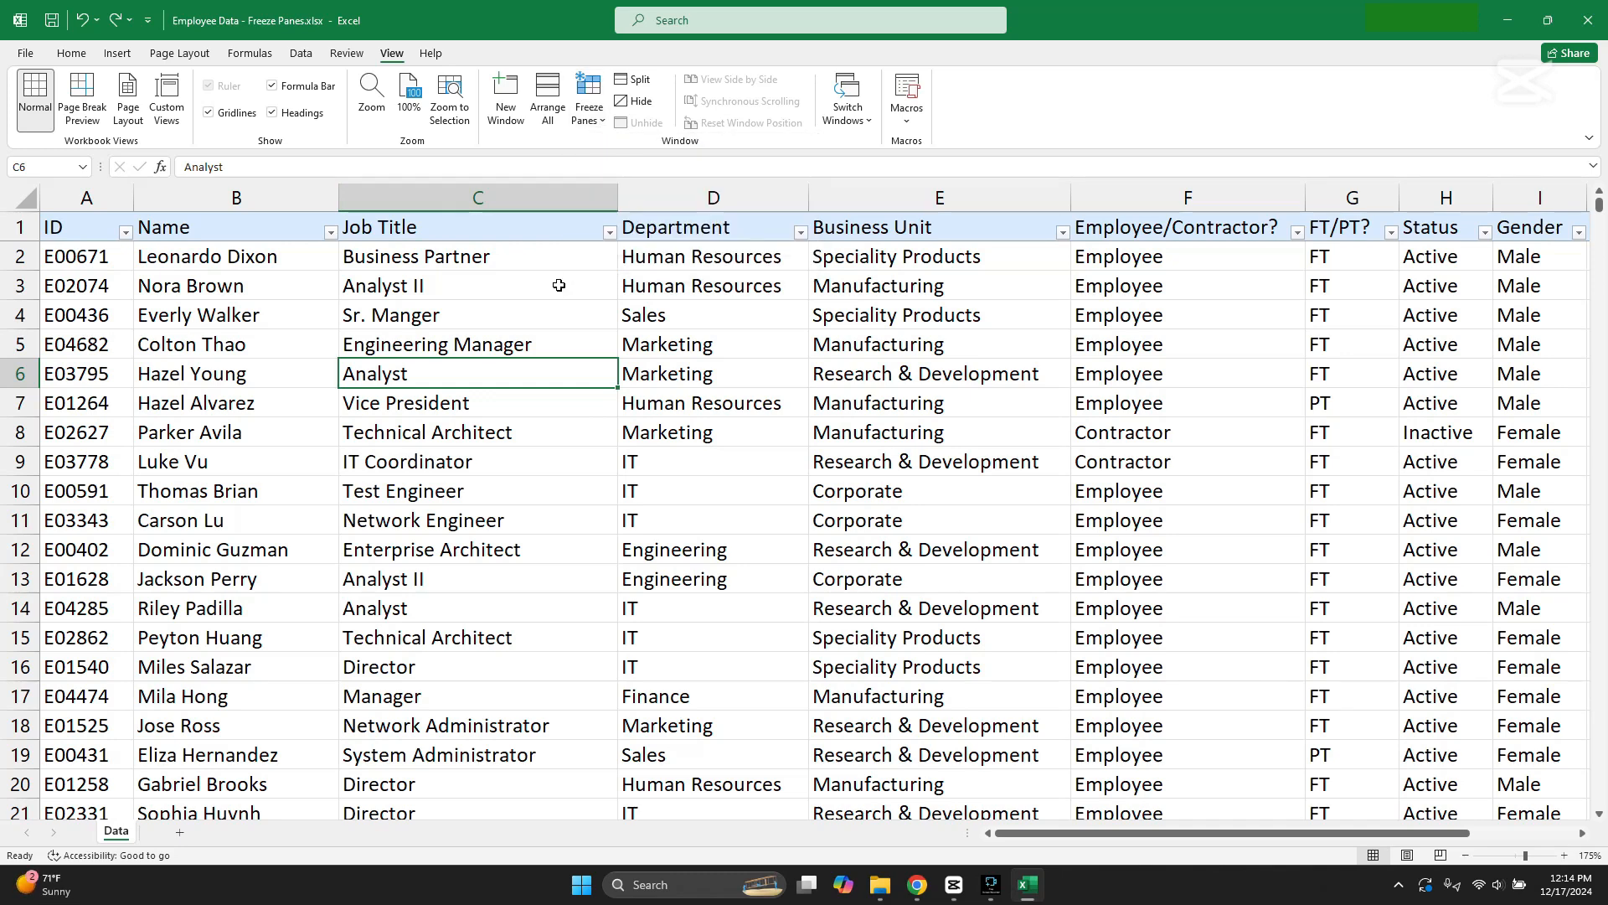
left_click(513, 344)
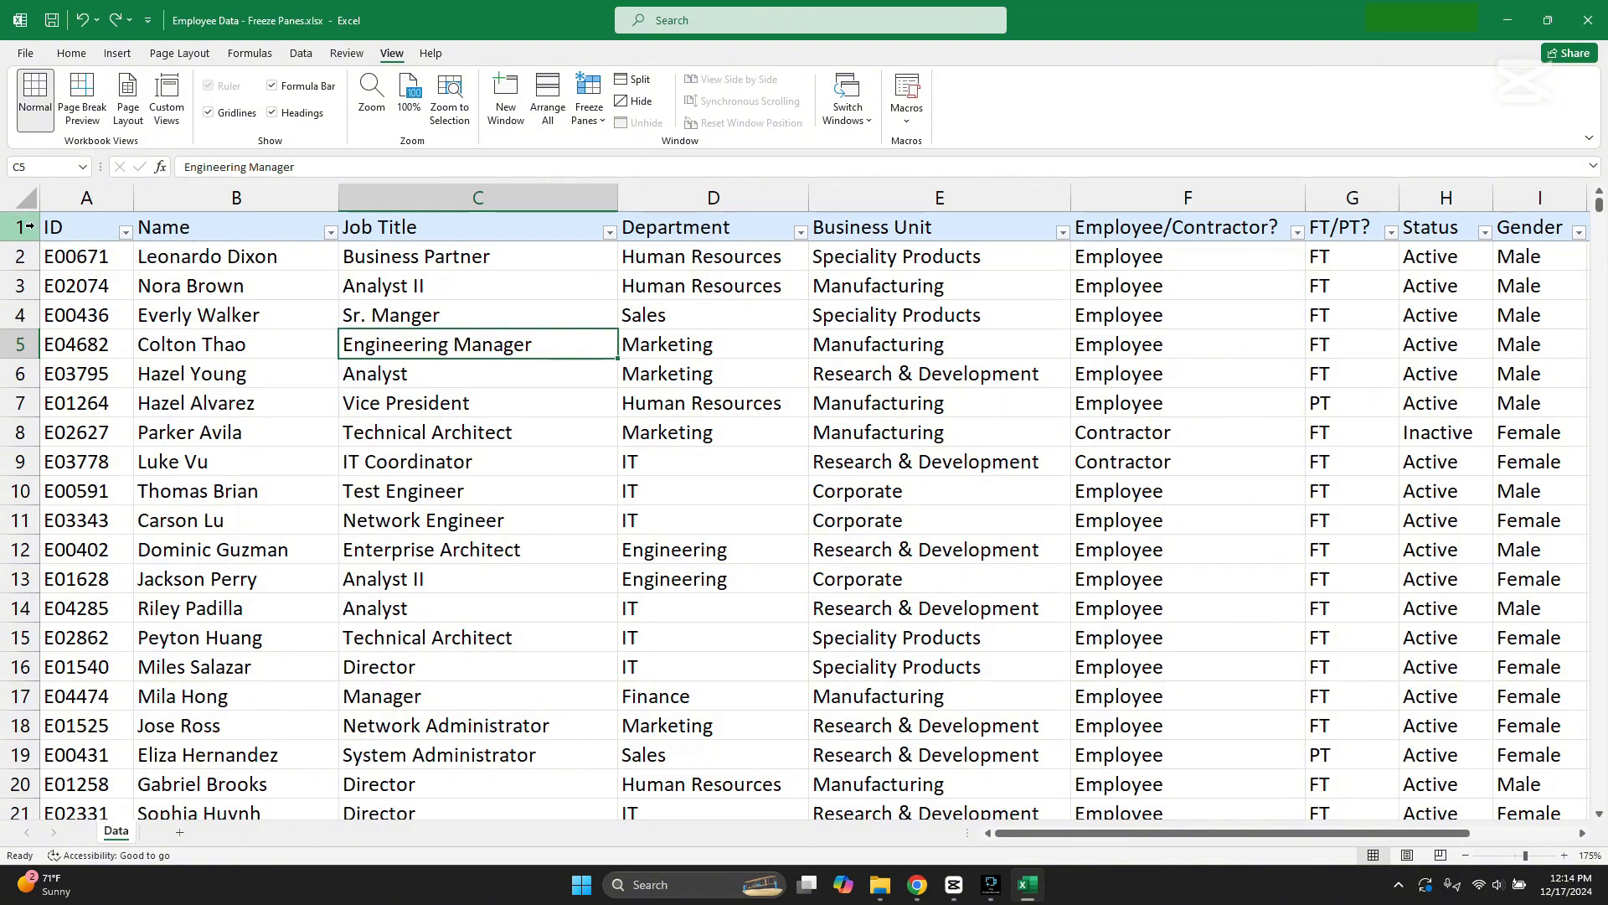
left_click(526, 294)
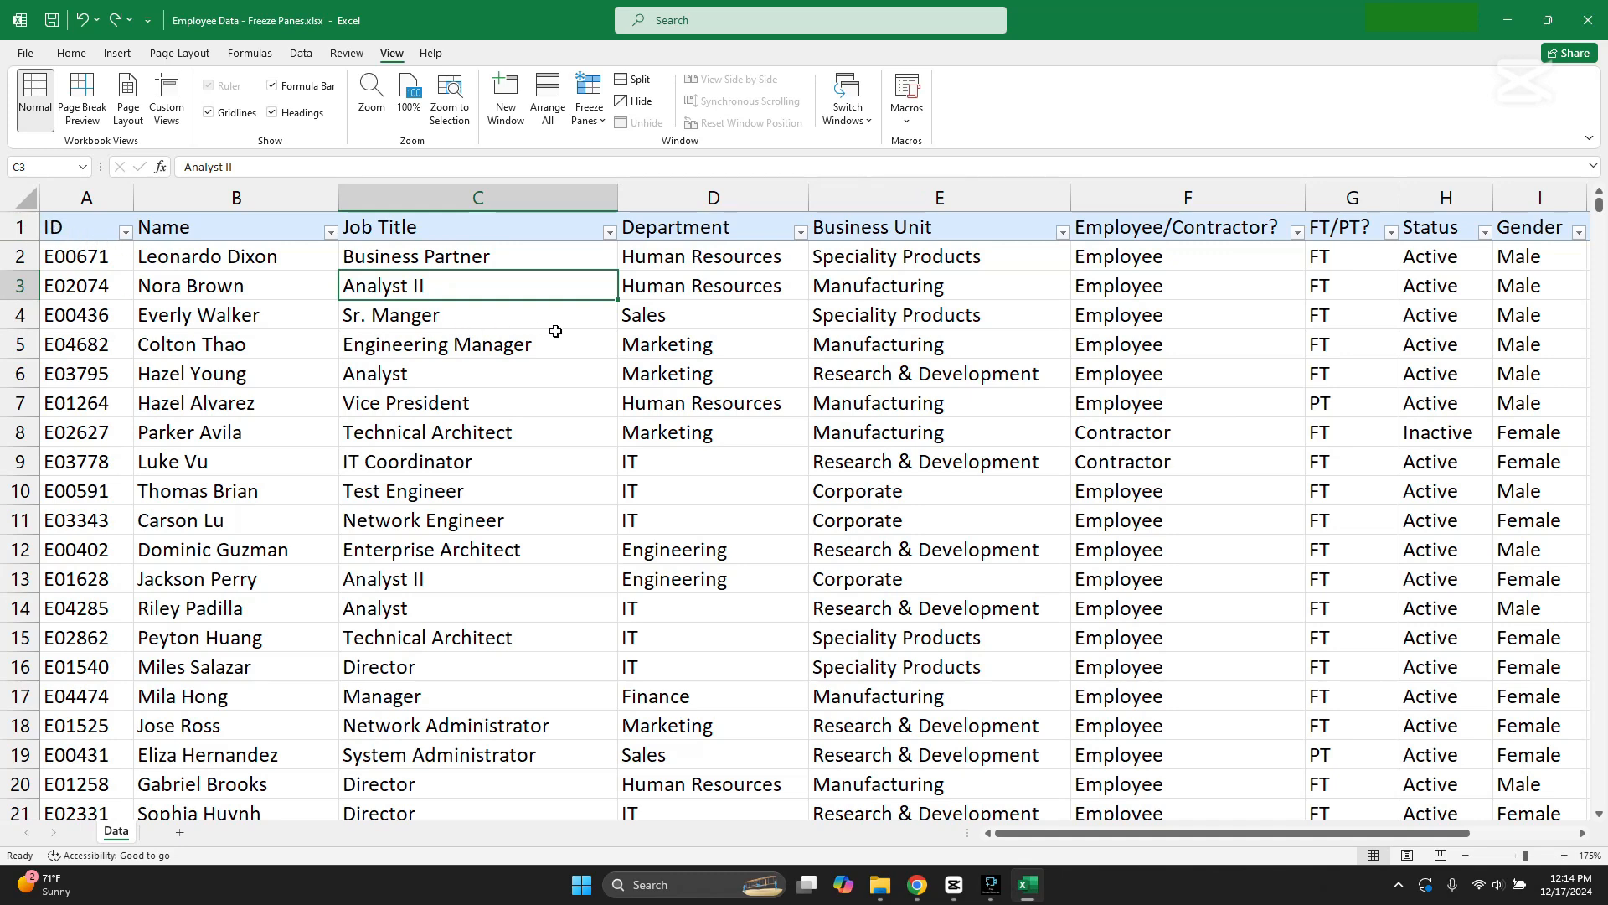
Step: Unfreeze the panes on the Data sheet and check how the header row behaves while browsing the records
left_click(593, 121)
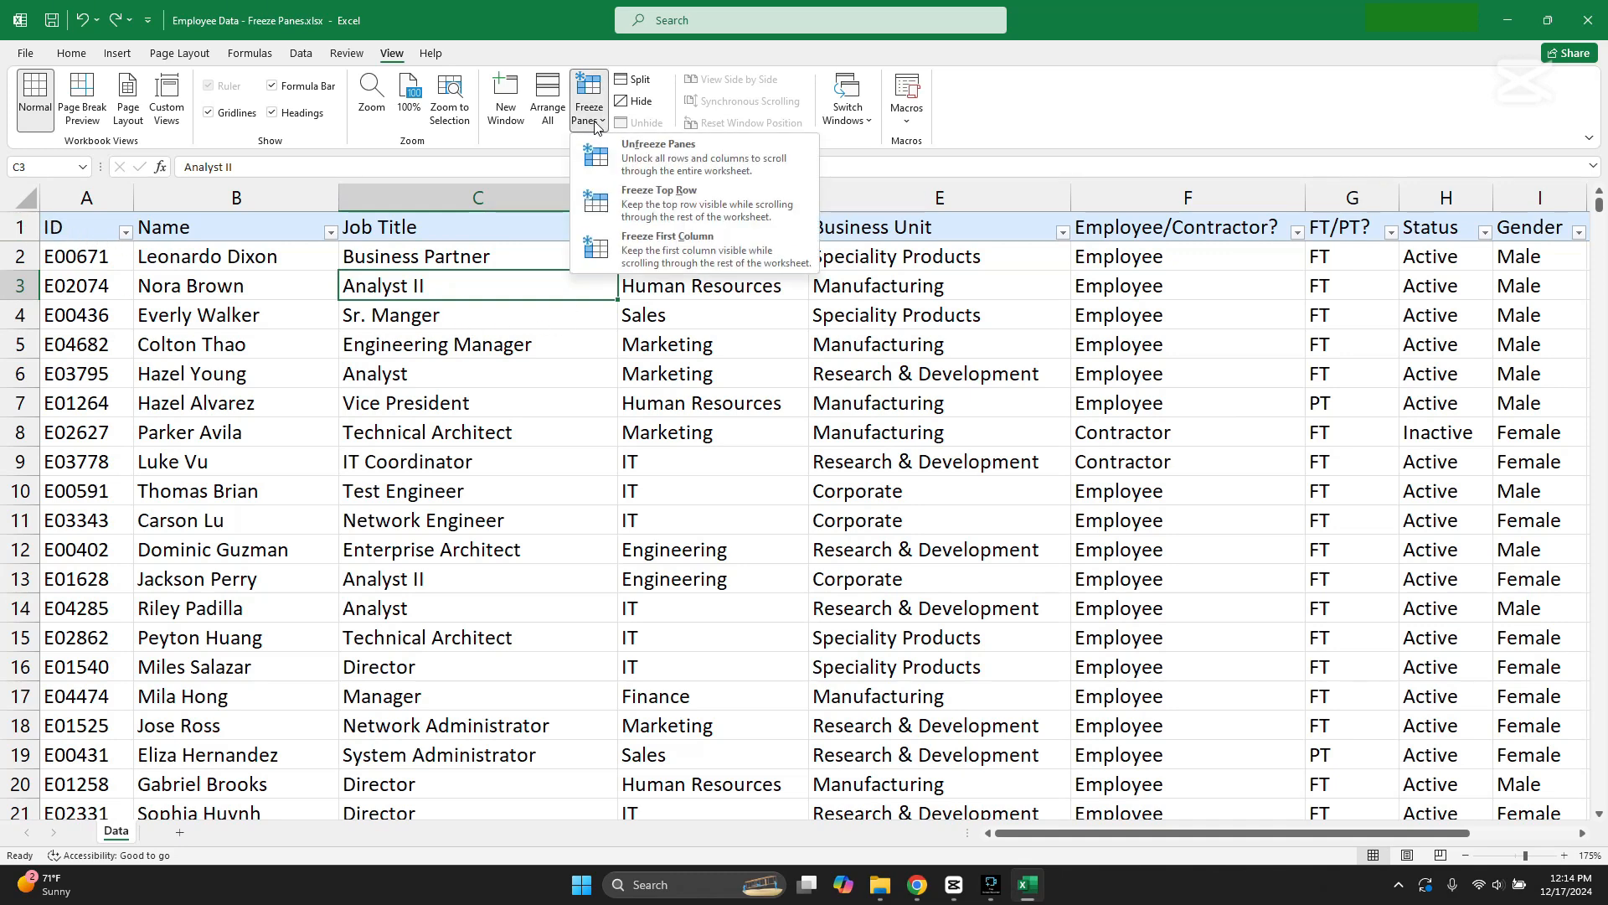
left_click(635, 162)
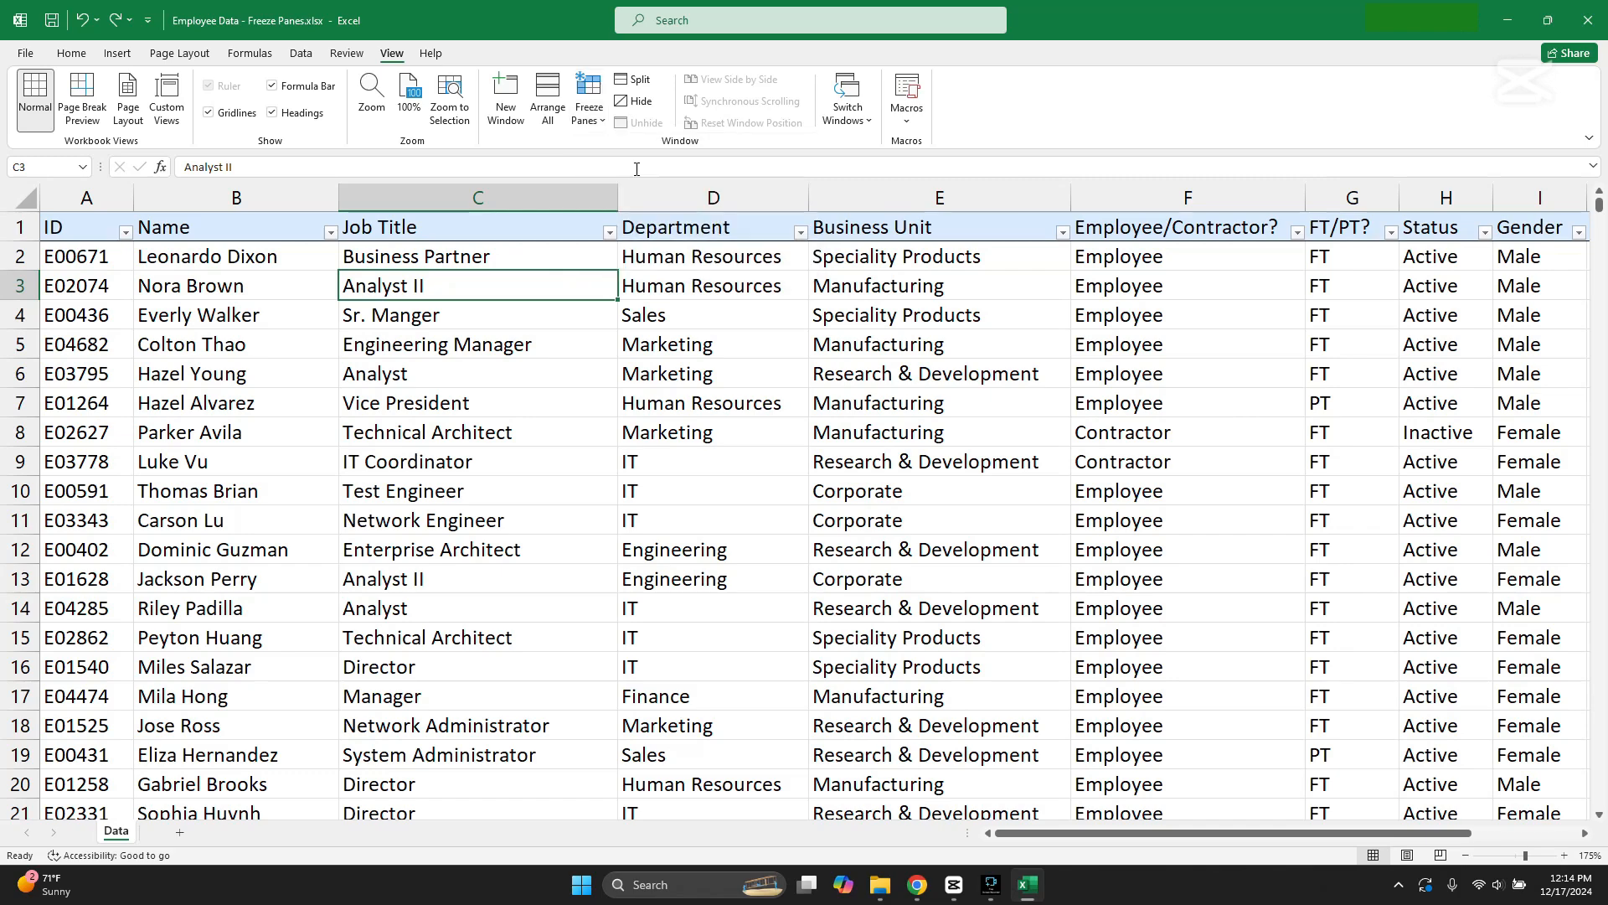
left_click(575, 321)
scroll(575, 324, "down", 3)
scroll(575, 324, "up", 3)
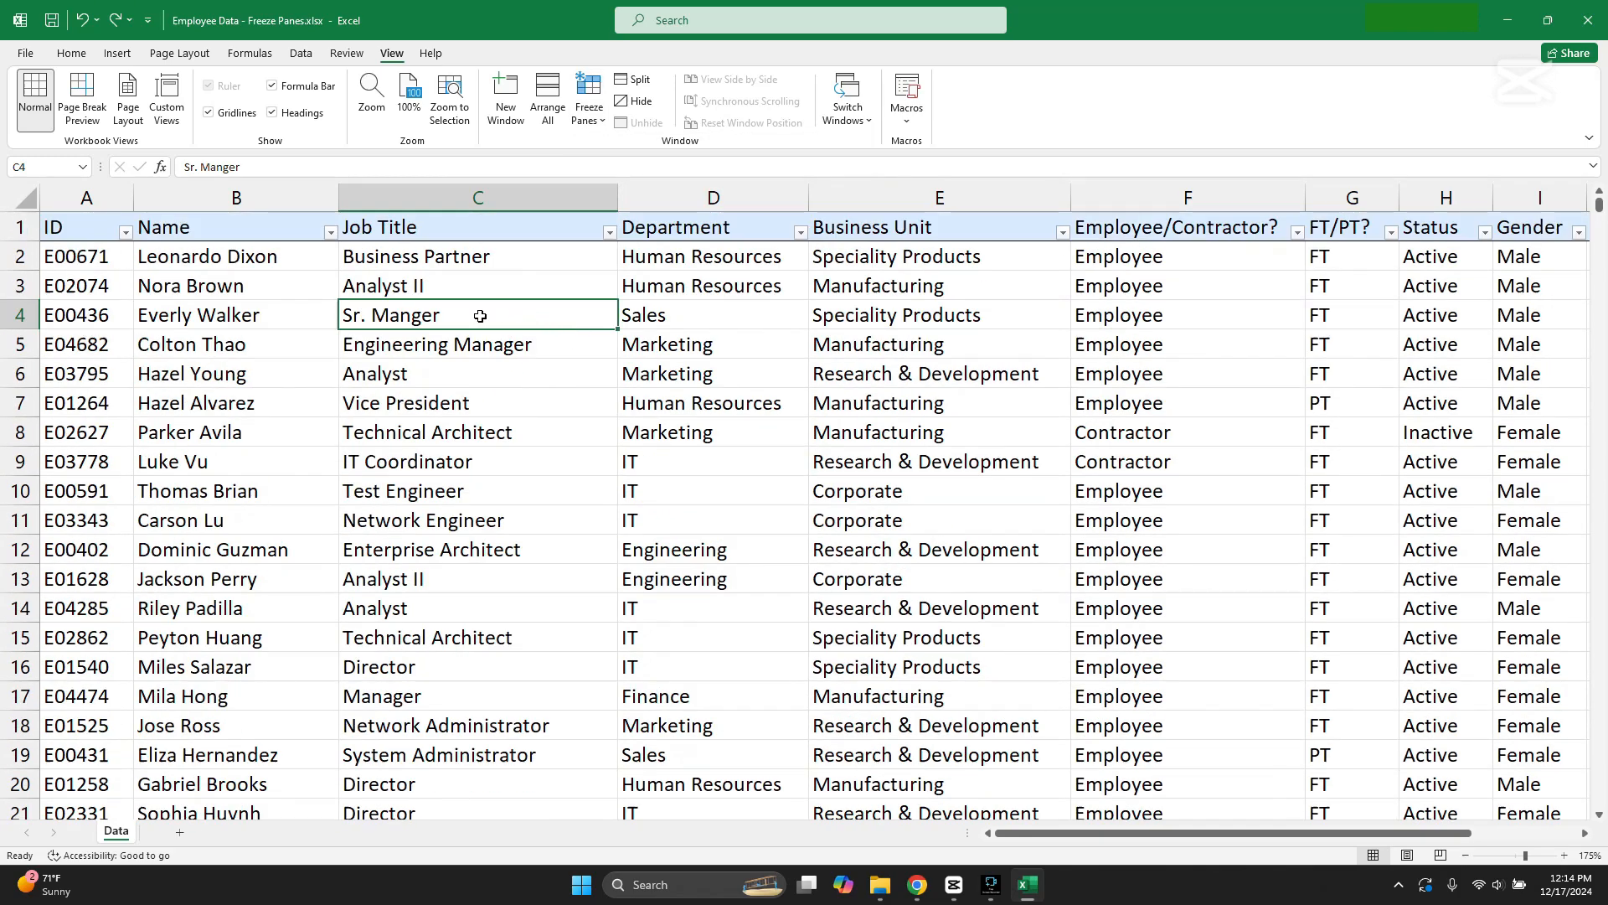
Step: Insert a blank row above the header row of the employee table
left_click(30, 225)
right_click(30, 224)
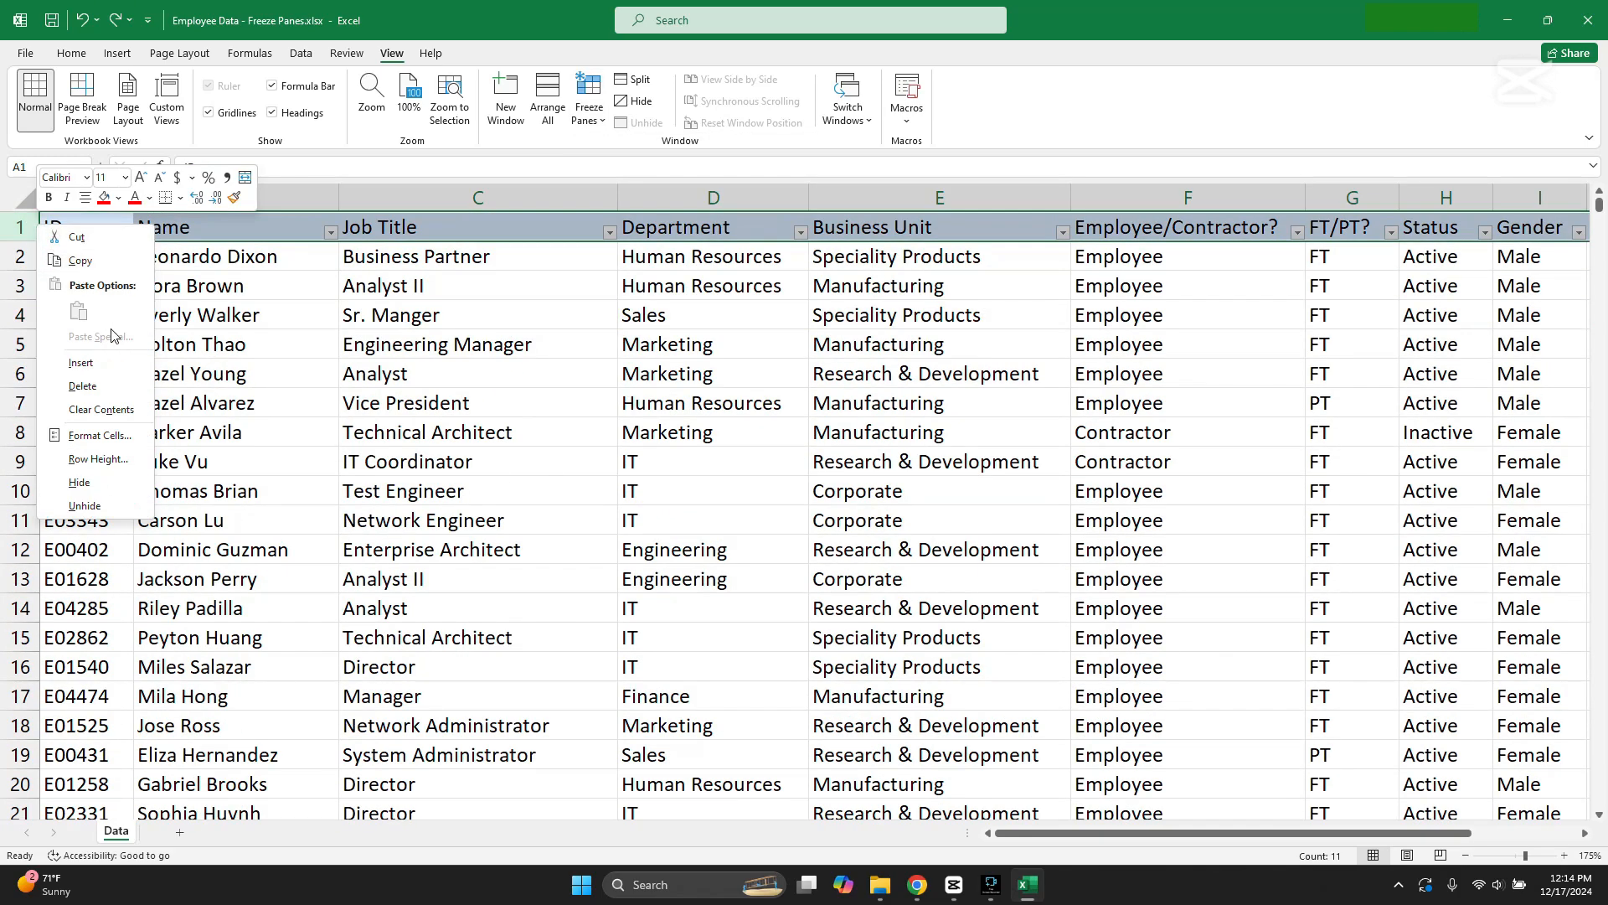
left_click(119, 360)
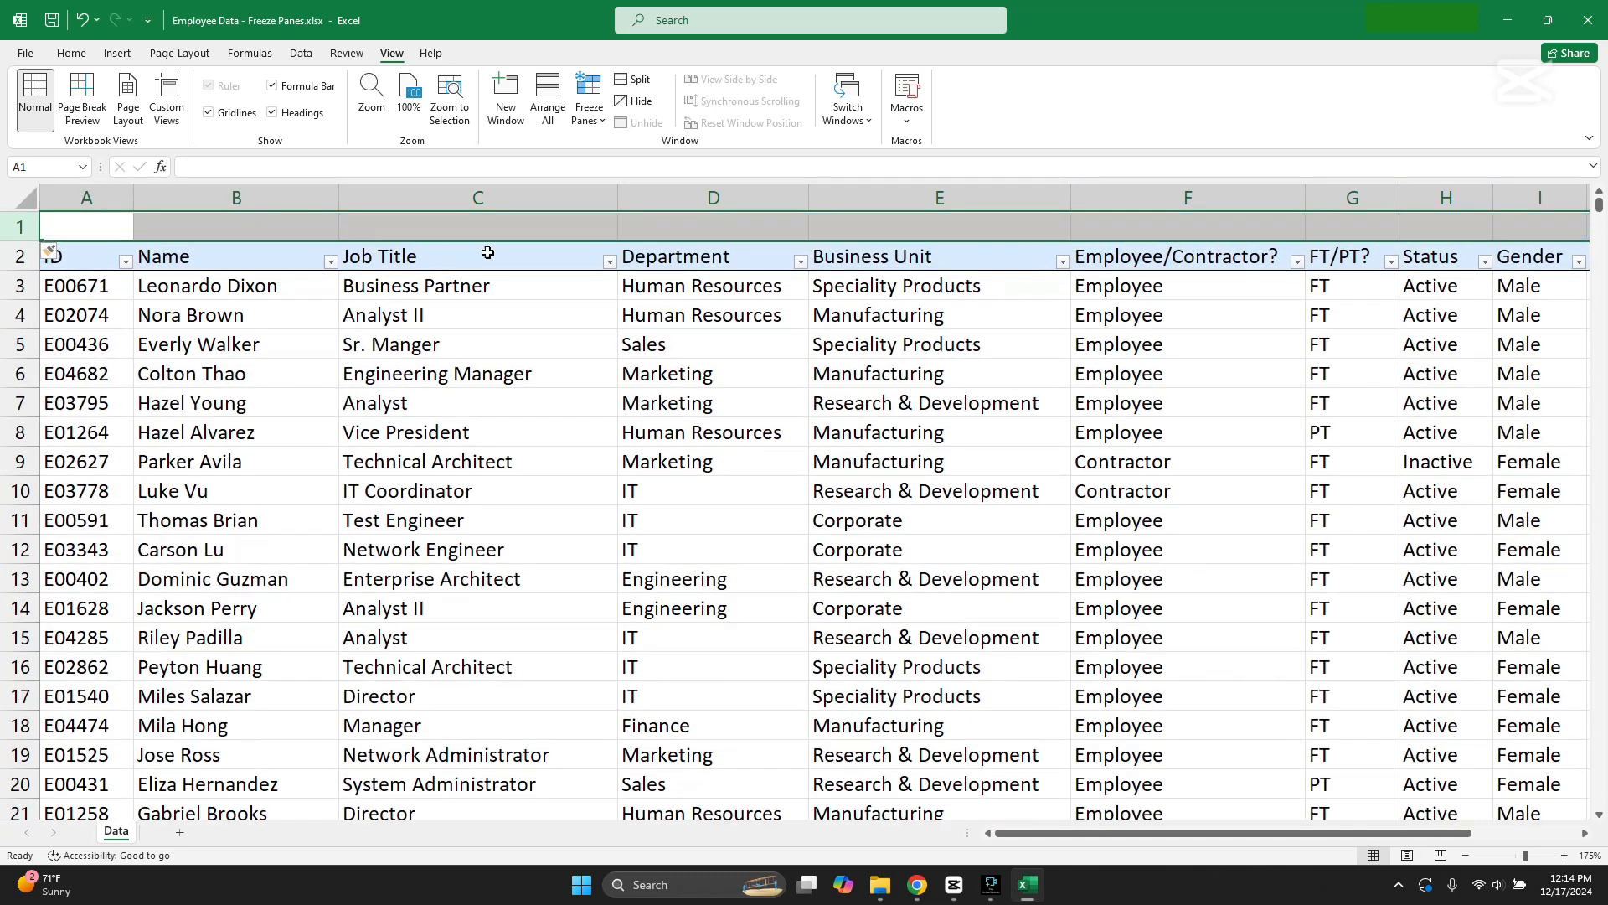
Step: Enter the title "Employee Data" in cell D1 of the new blank row
left_click(514, 228)
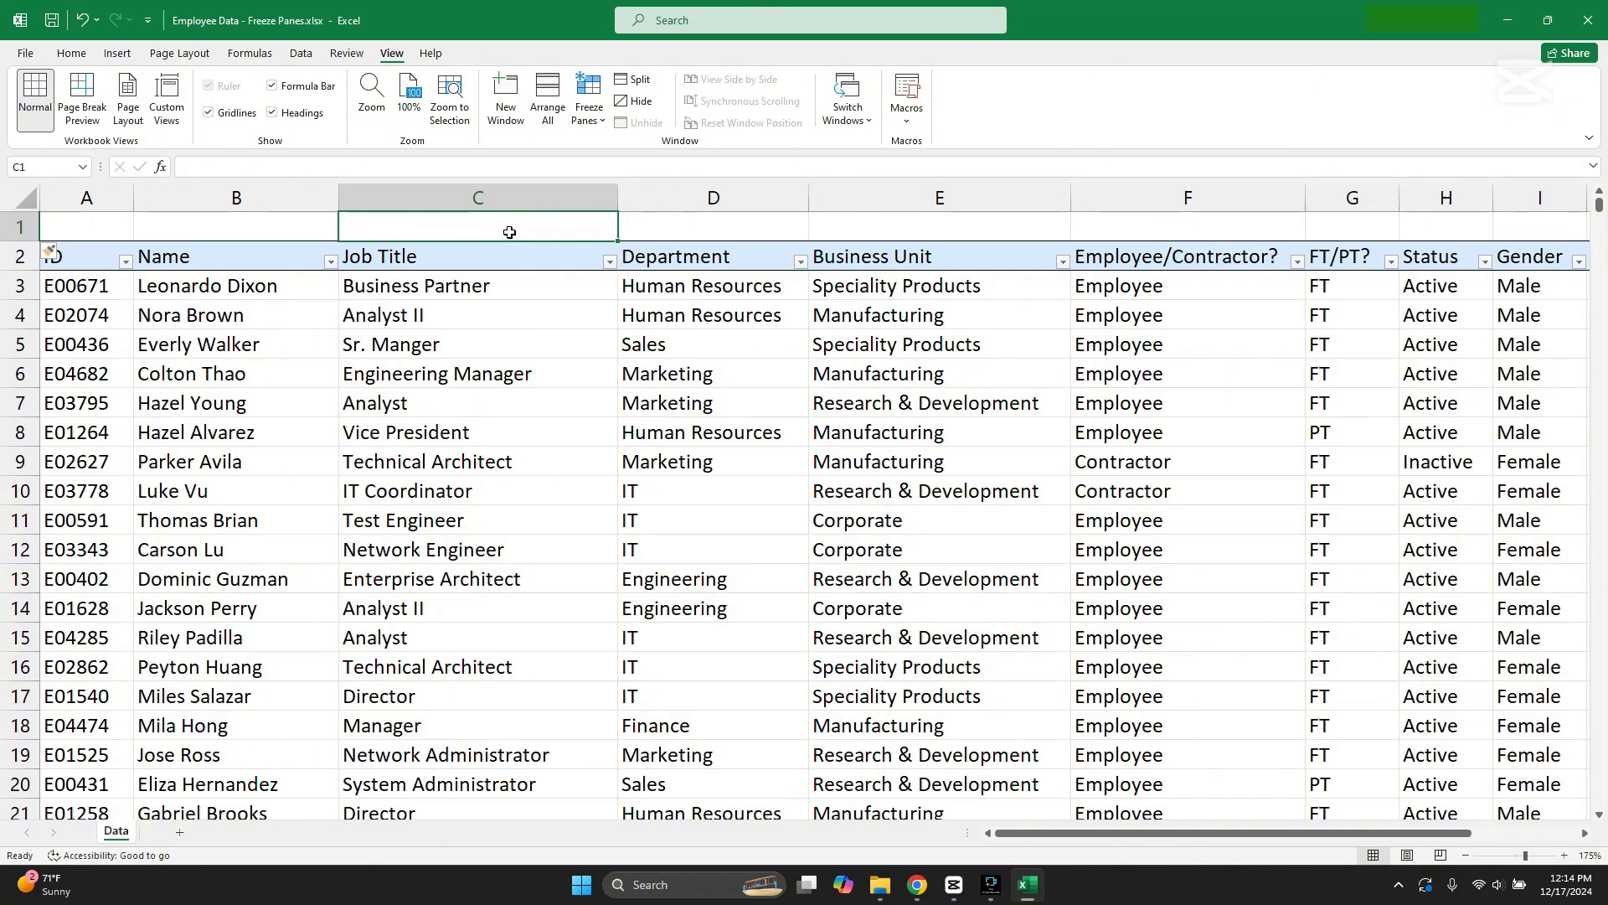
left_click(676, 236)
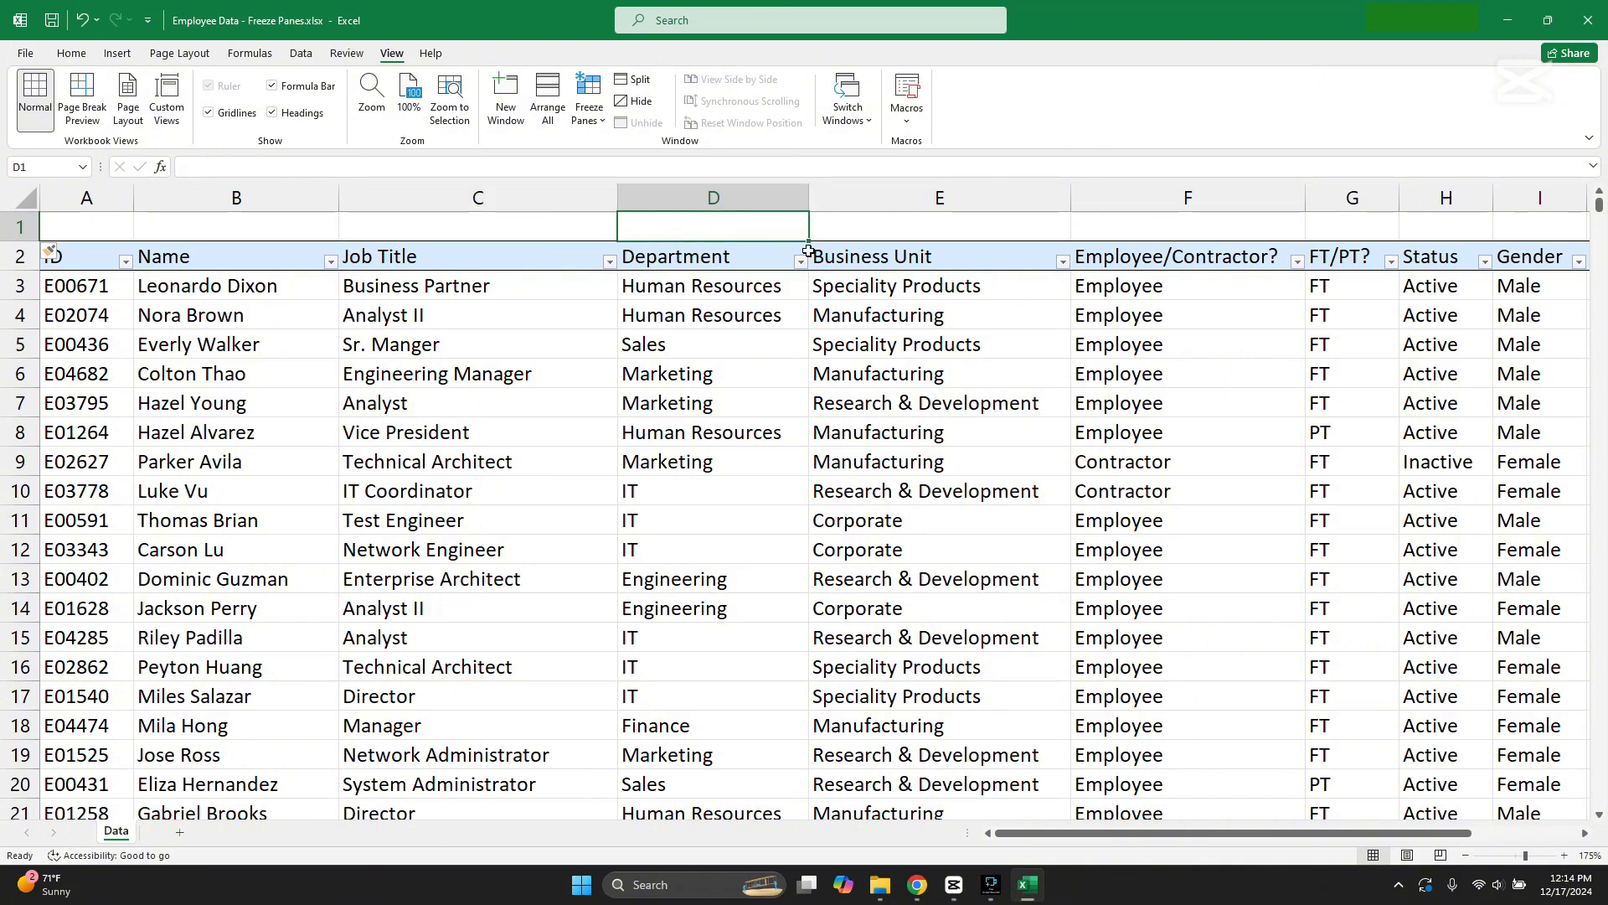
type("Em")
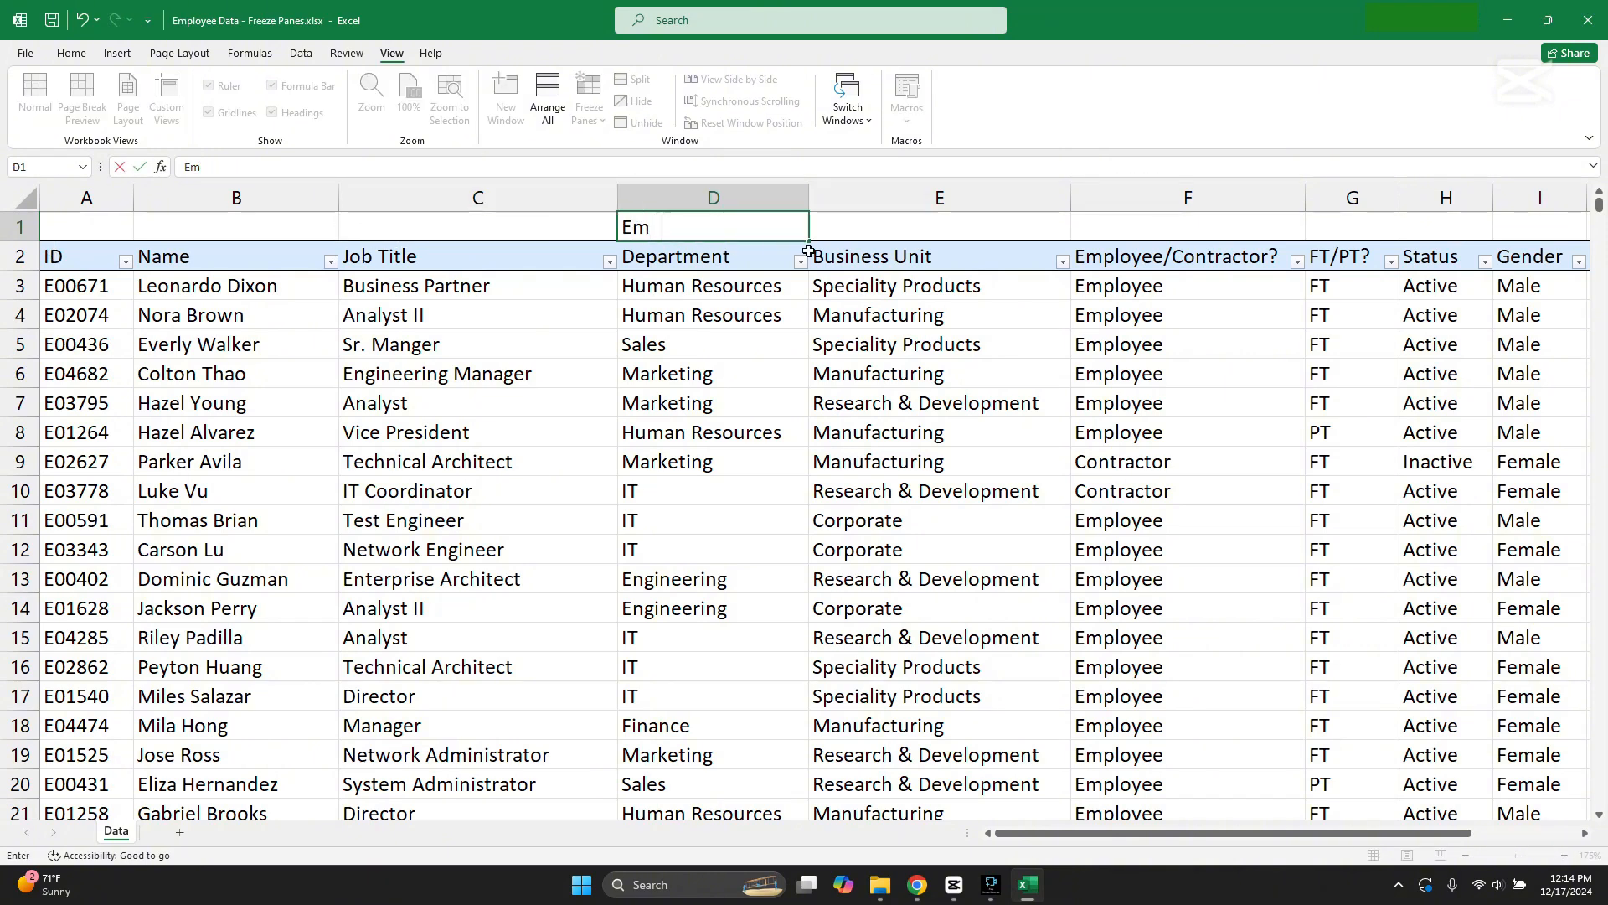
type("ployee Data")
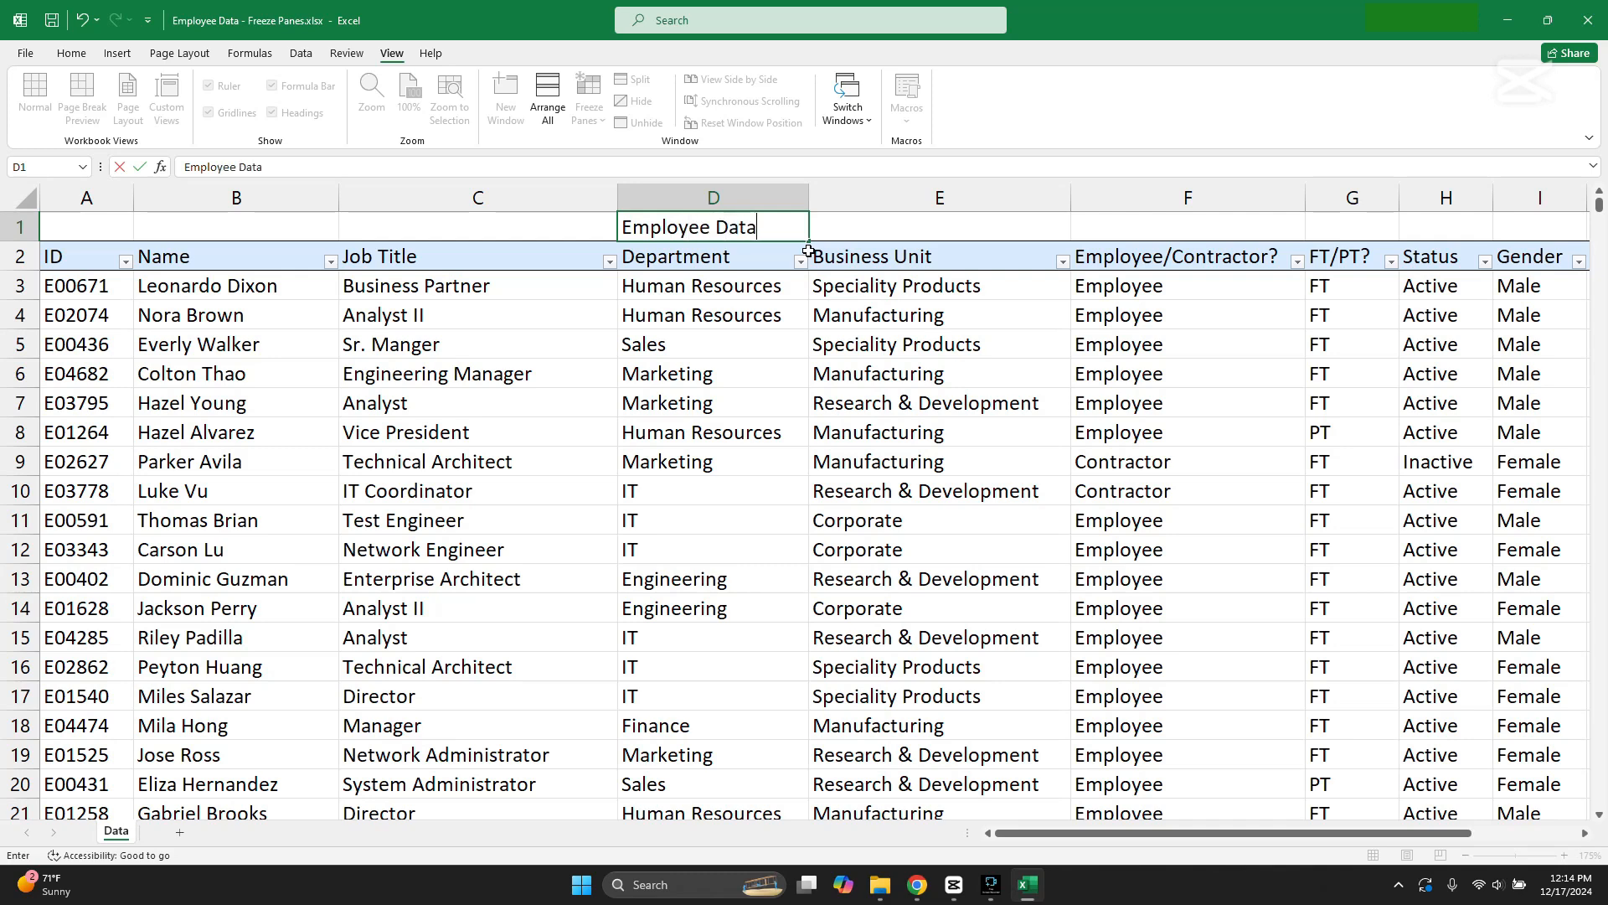
left_click(739, 394)
Step: Merge and center cells A1 through I1 and fill the Employee Data title with blue from the theme colors
left_click_drag(126, 228, 1505, 239)
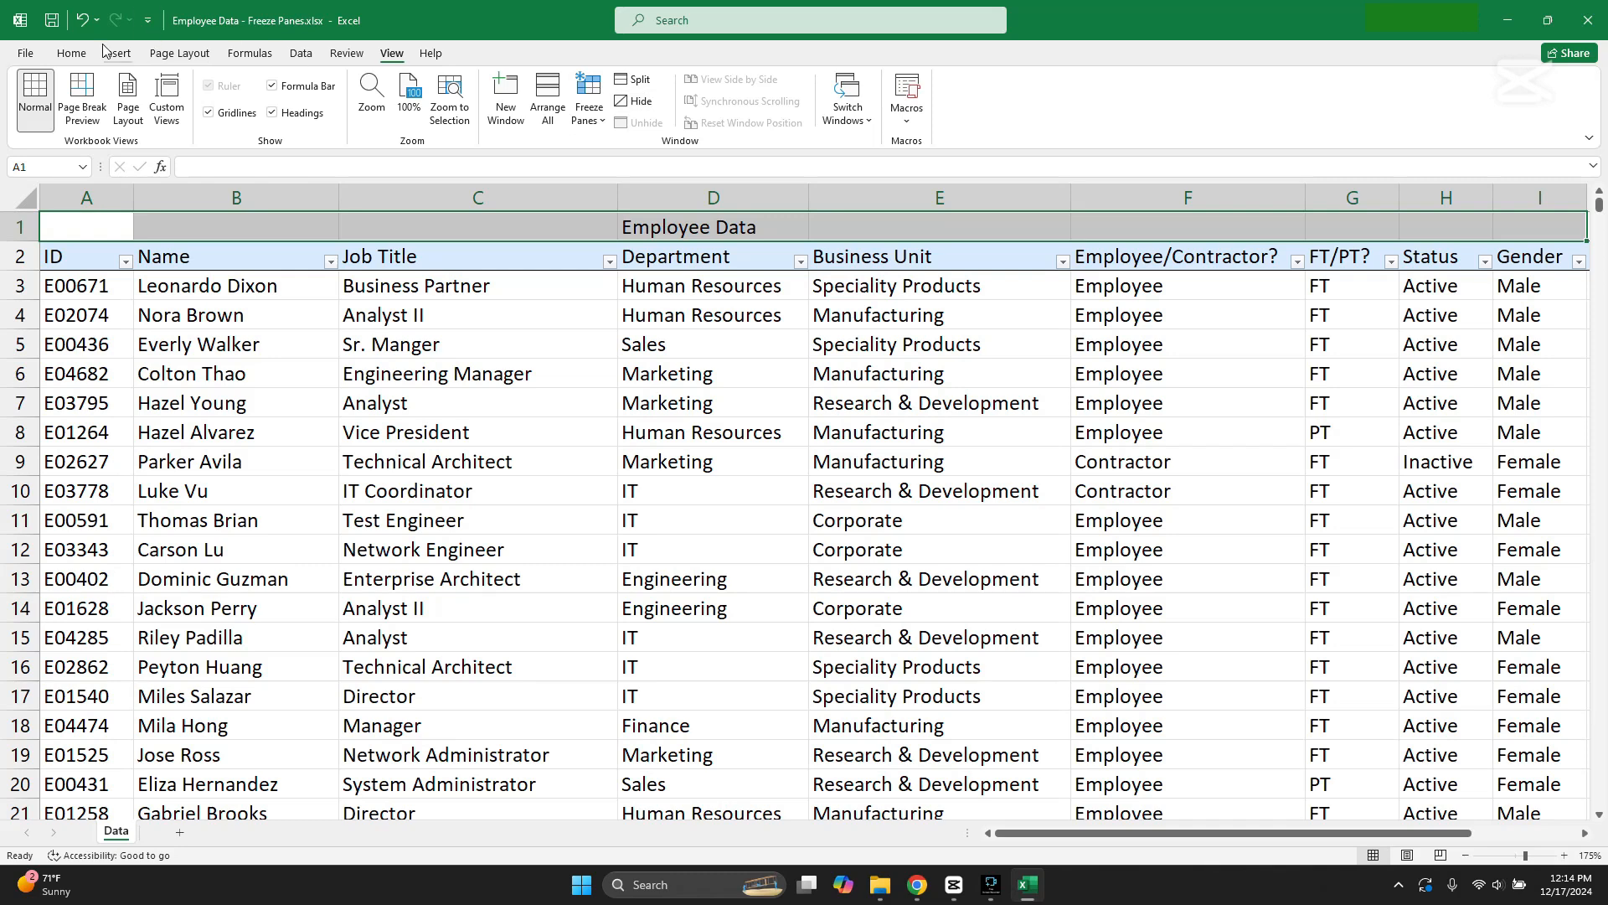
left_click(72, 52)
left_click(529, 112)
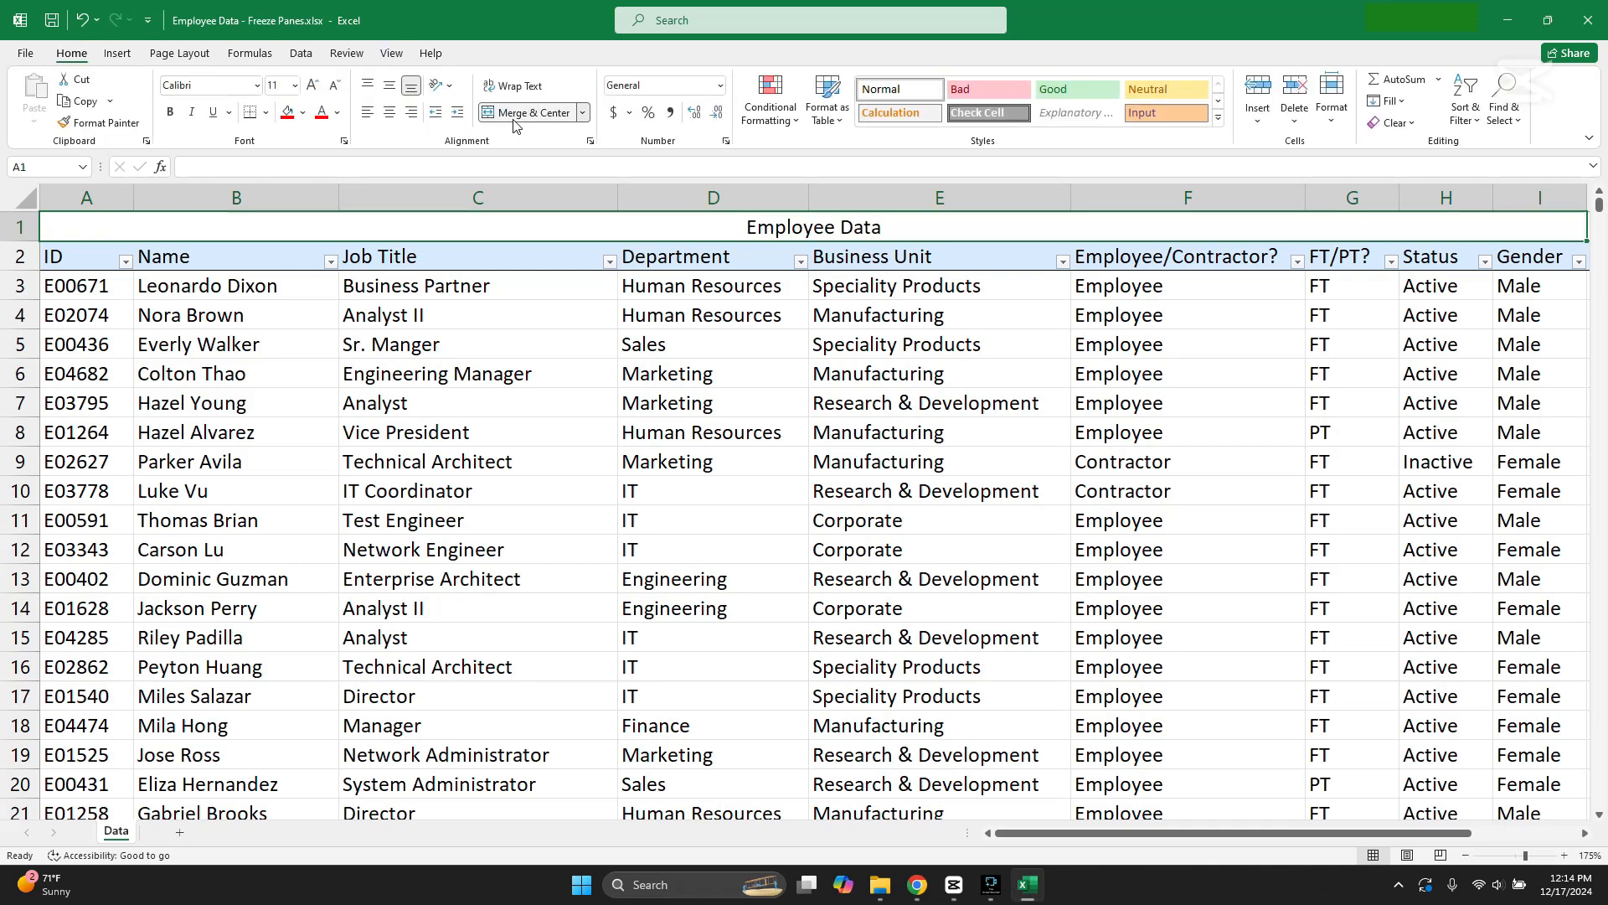
left_click(302, 112)
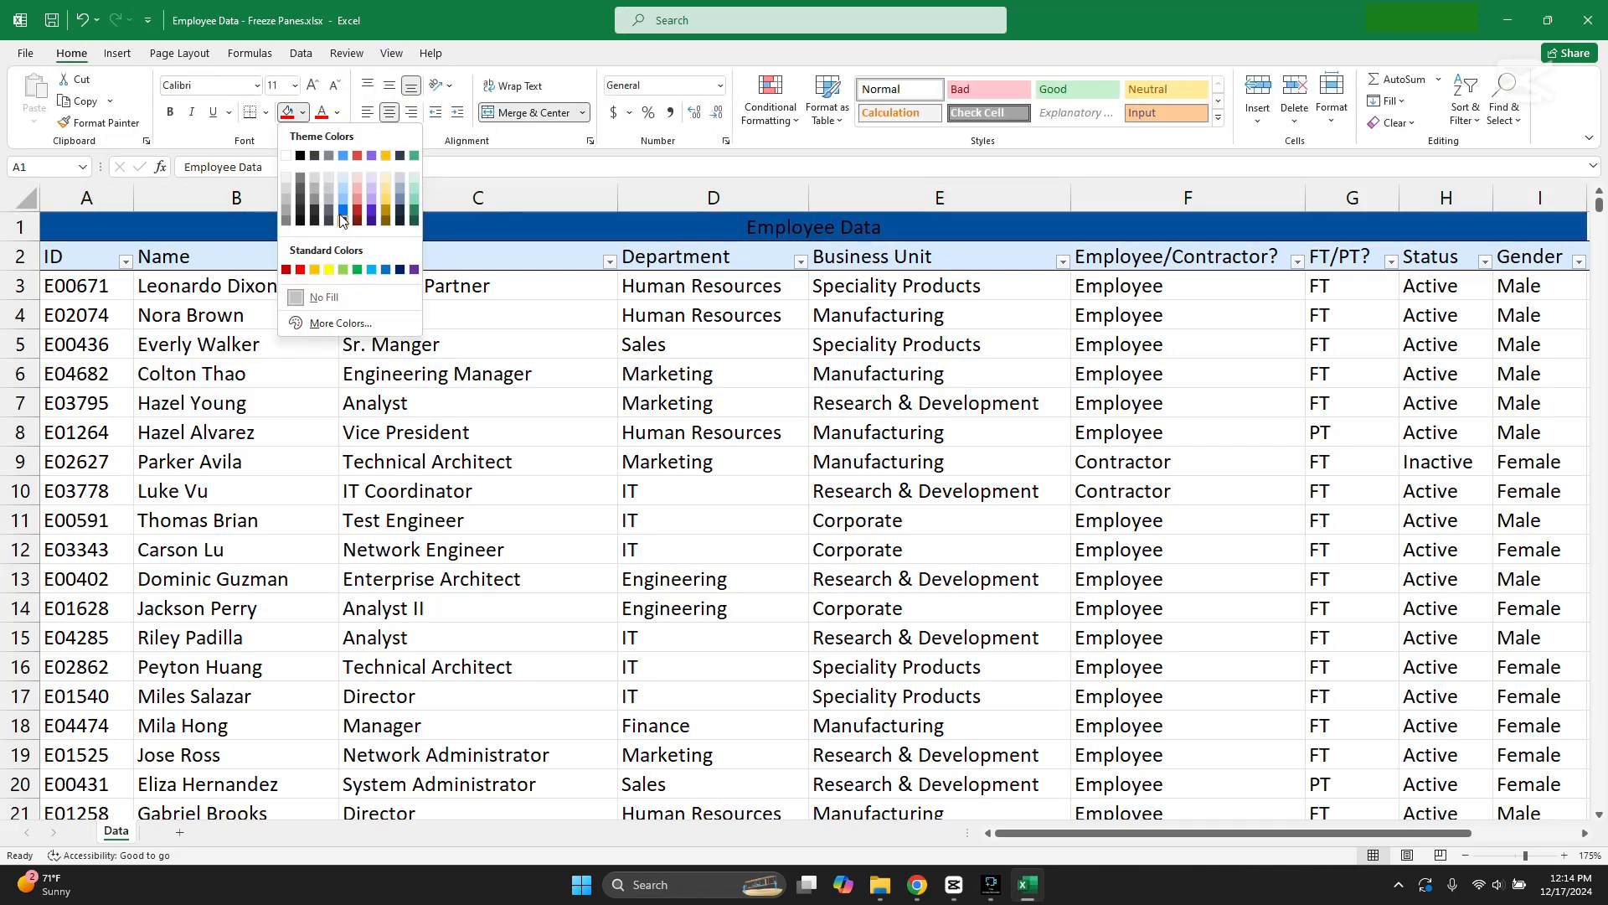
left_click(343, 156)
Step: Look over the unfrozen records and examine the Employee Data title row and the column header row beneath it
left_click(506, 360)
scroll(506, 360, "down", 7)
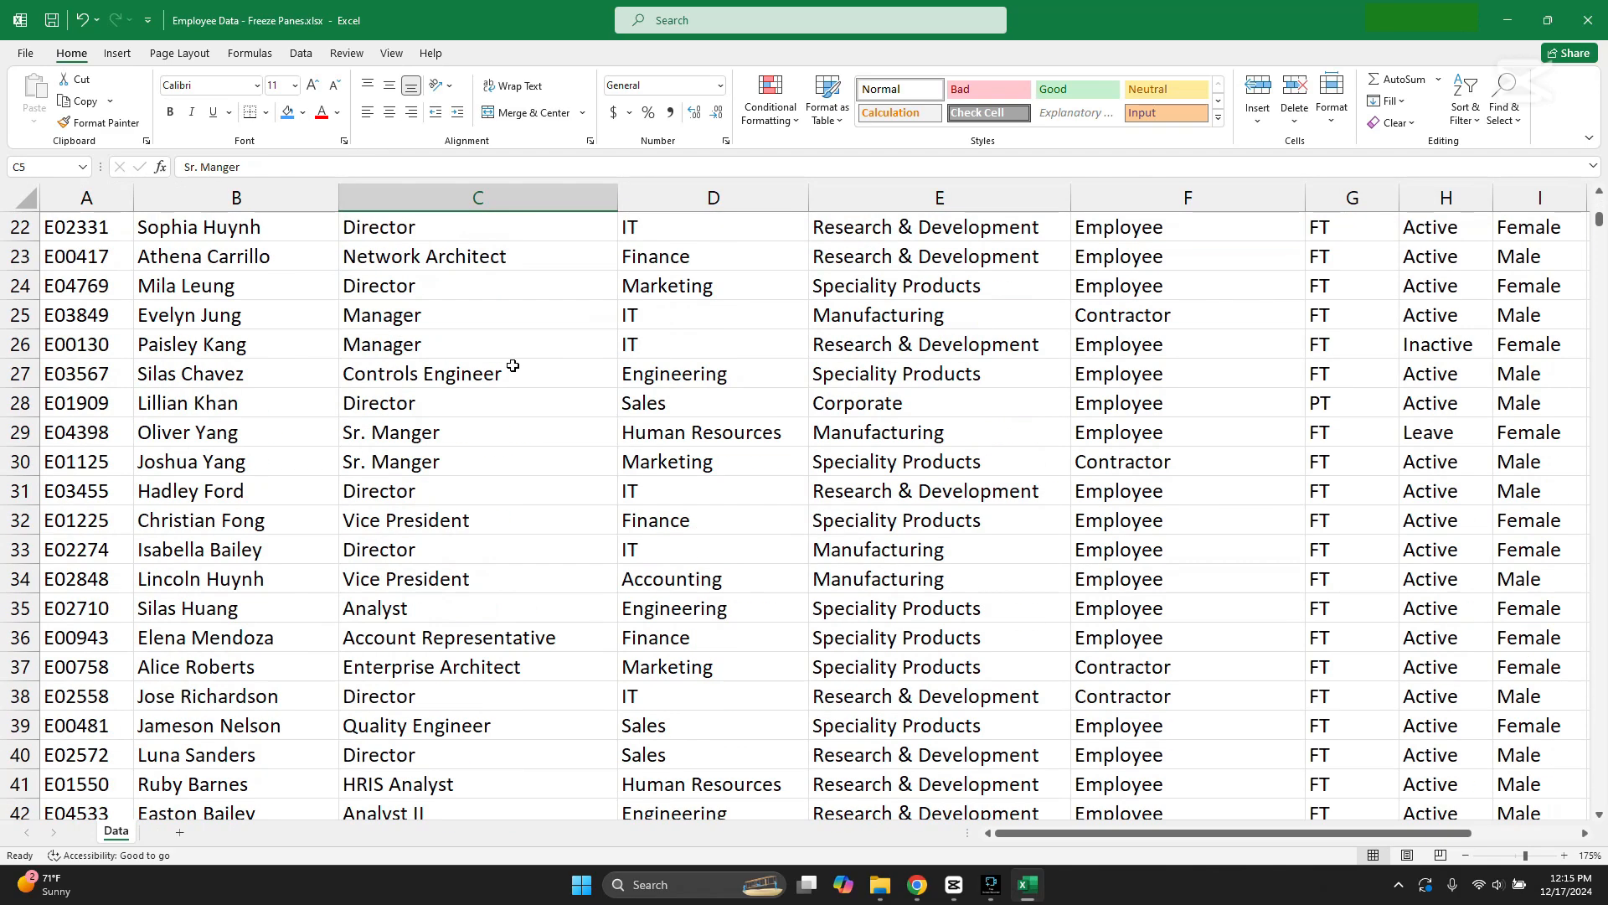
scroll(513, 366, "up", 7)
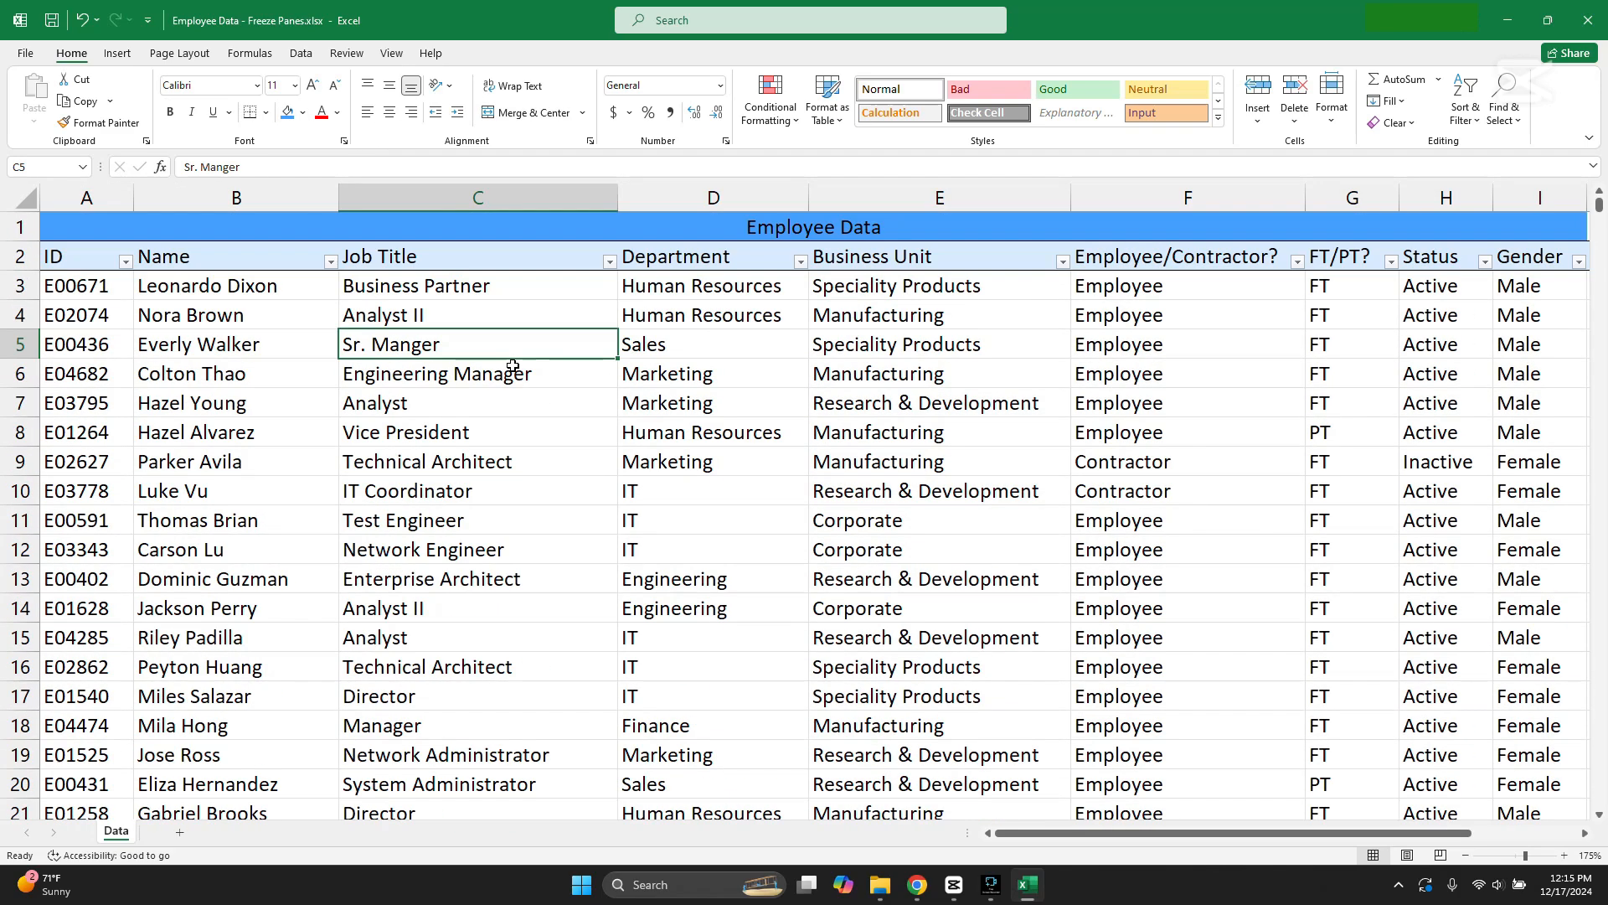
left_click(660, 228)
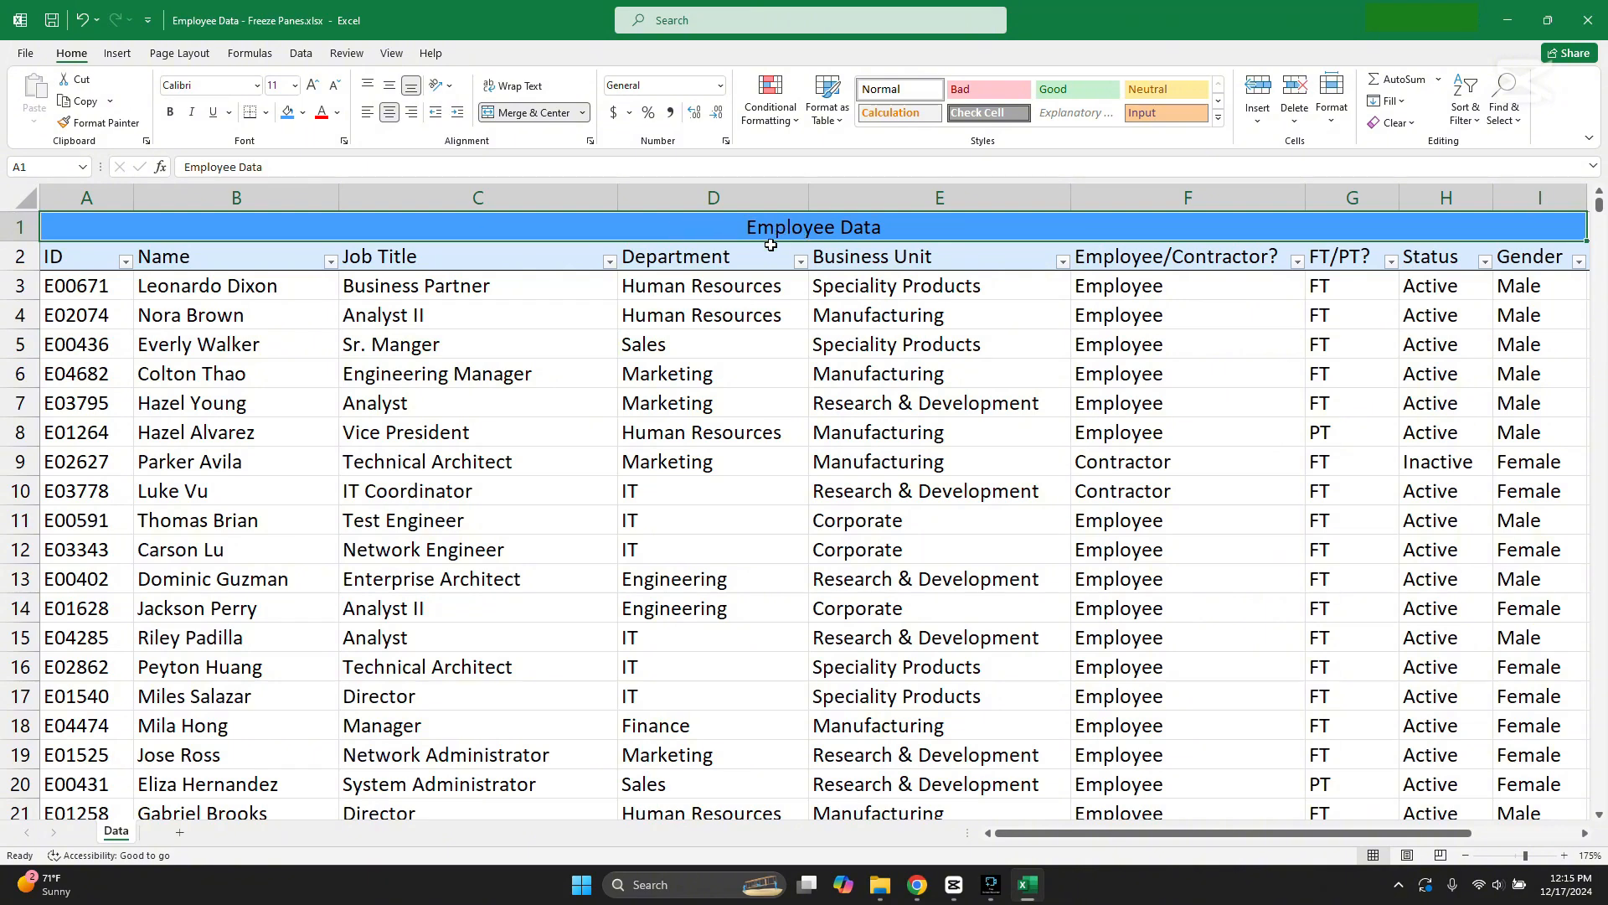
left_click(742, 259)
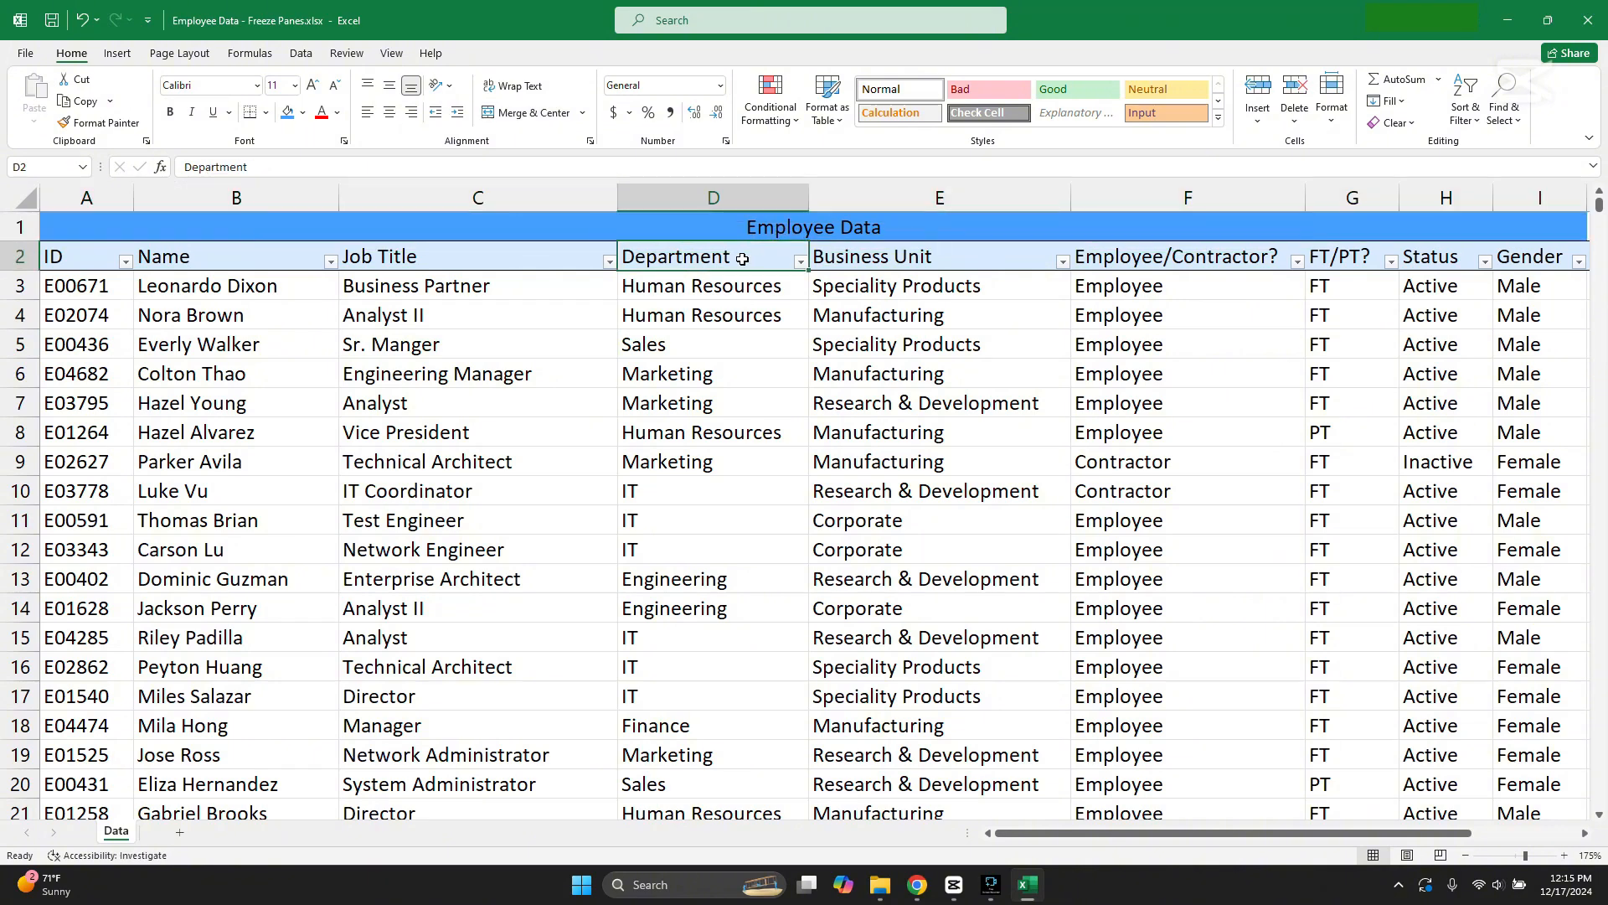
left_click(247, 333)
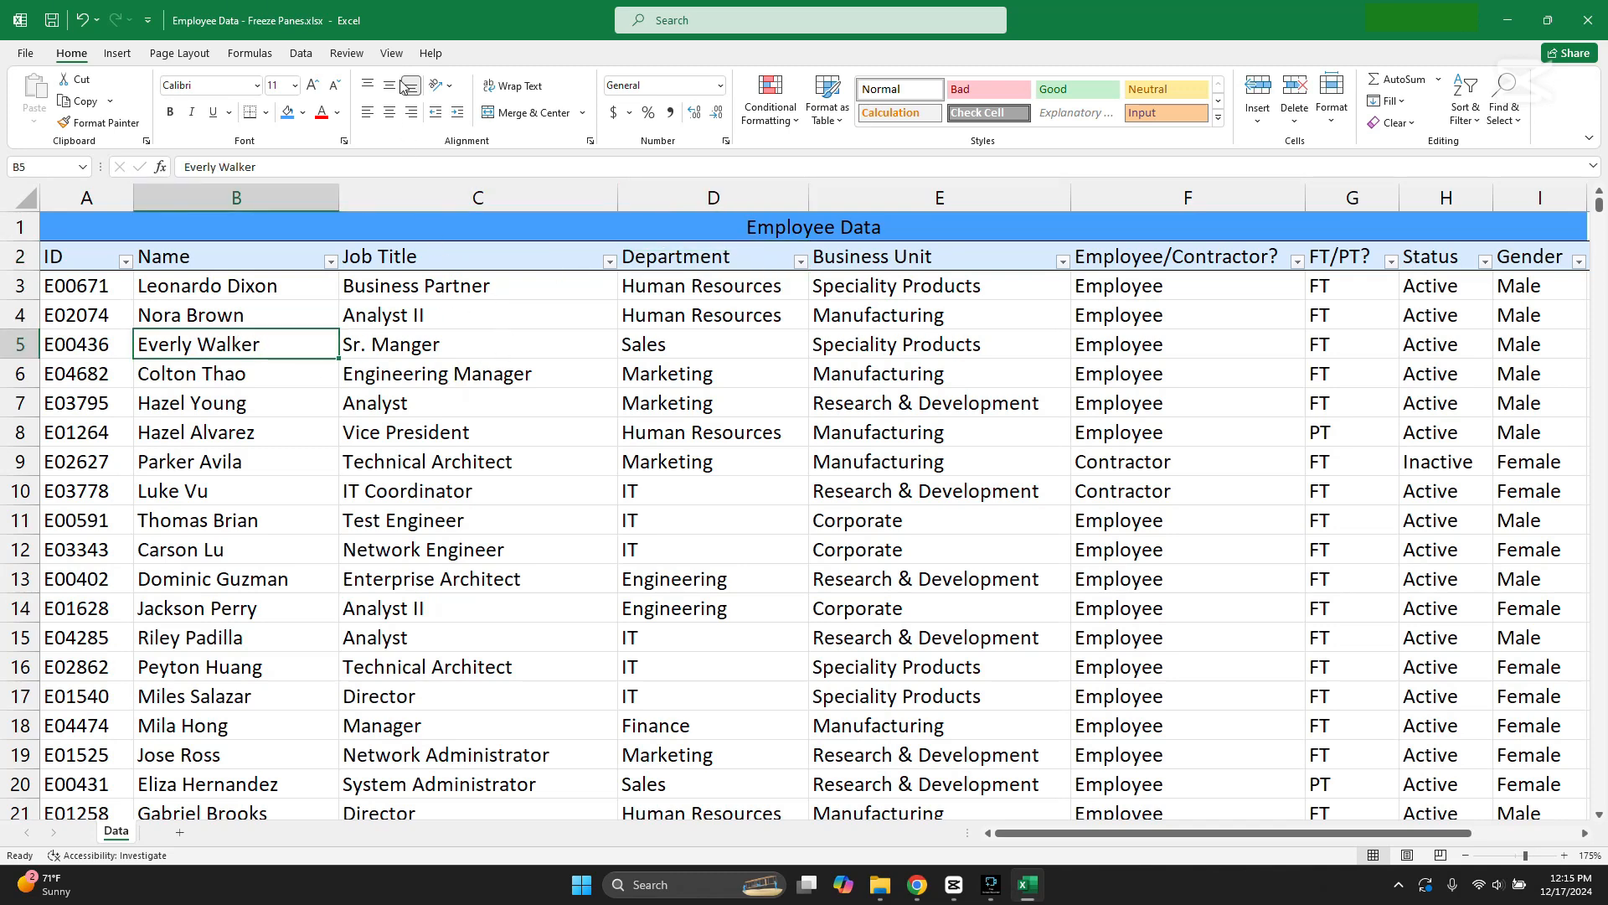
Step: Freeze the top row of the Data sheet and check which heading rows stay in view down the records
left_click(392, 53)
left_click(591, 117)
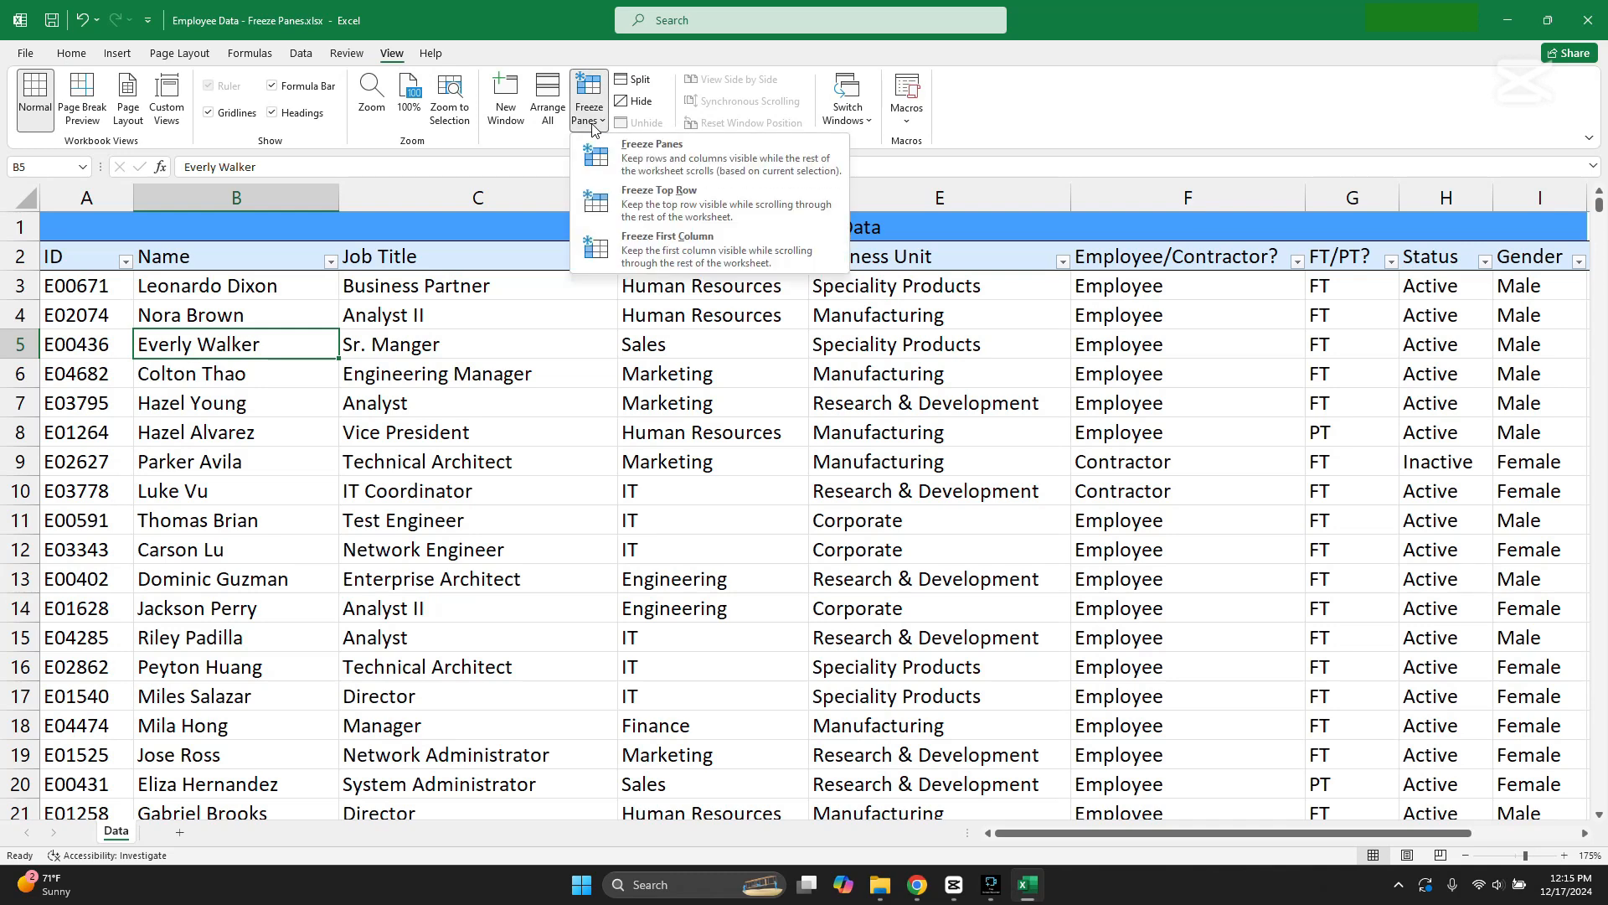
left_click(692, 209)
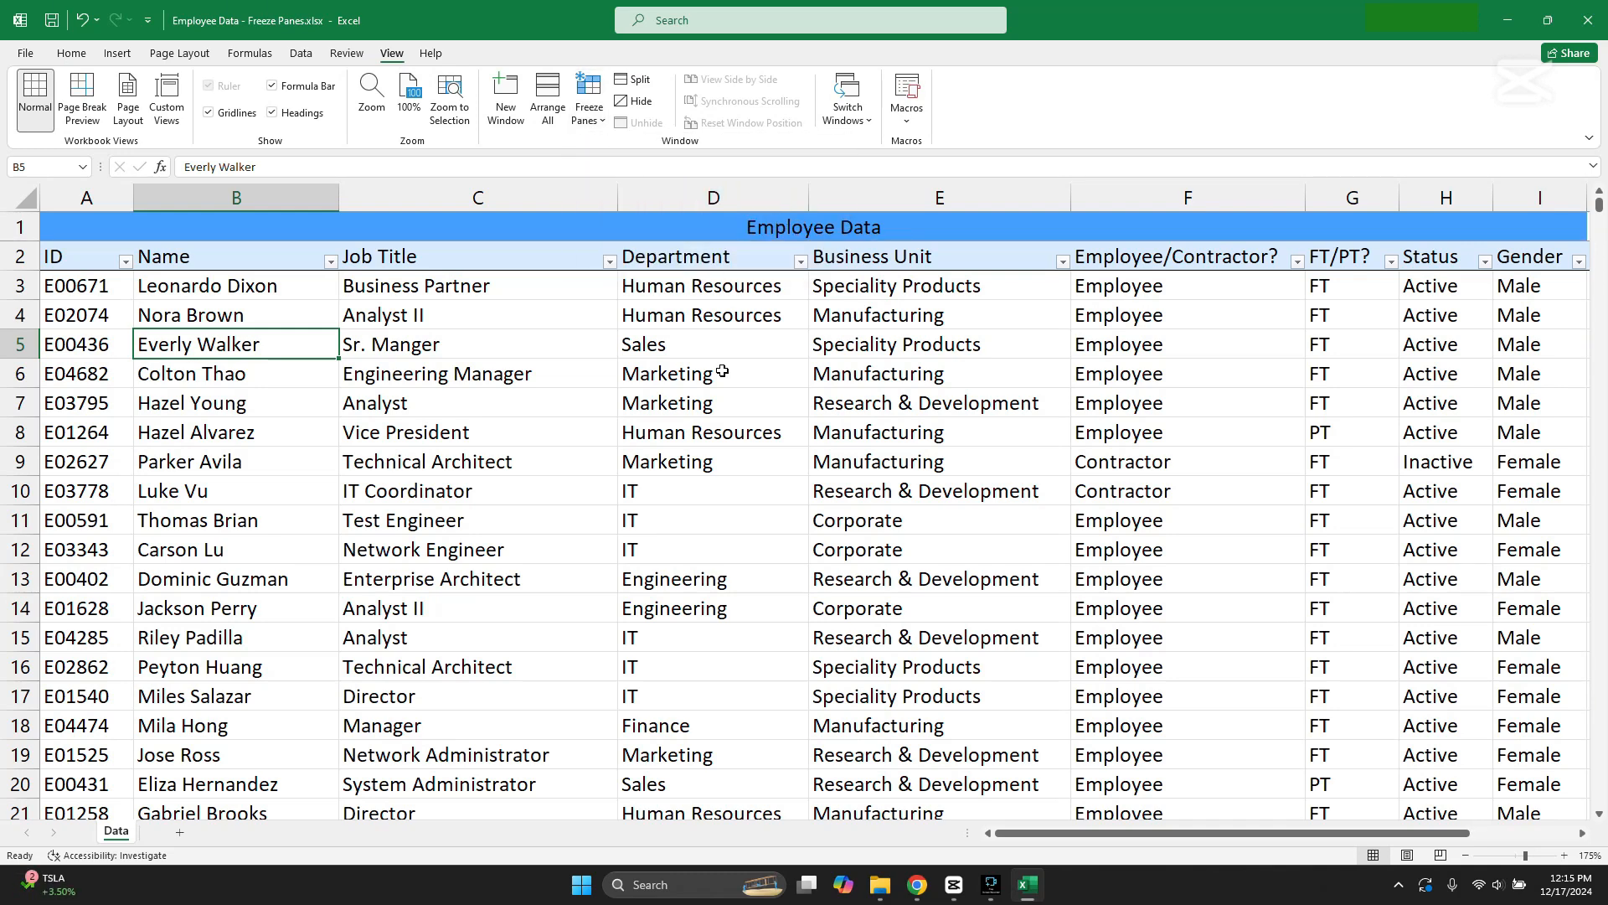
scroll(722, 371, "down", 6)
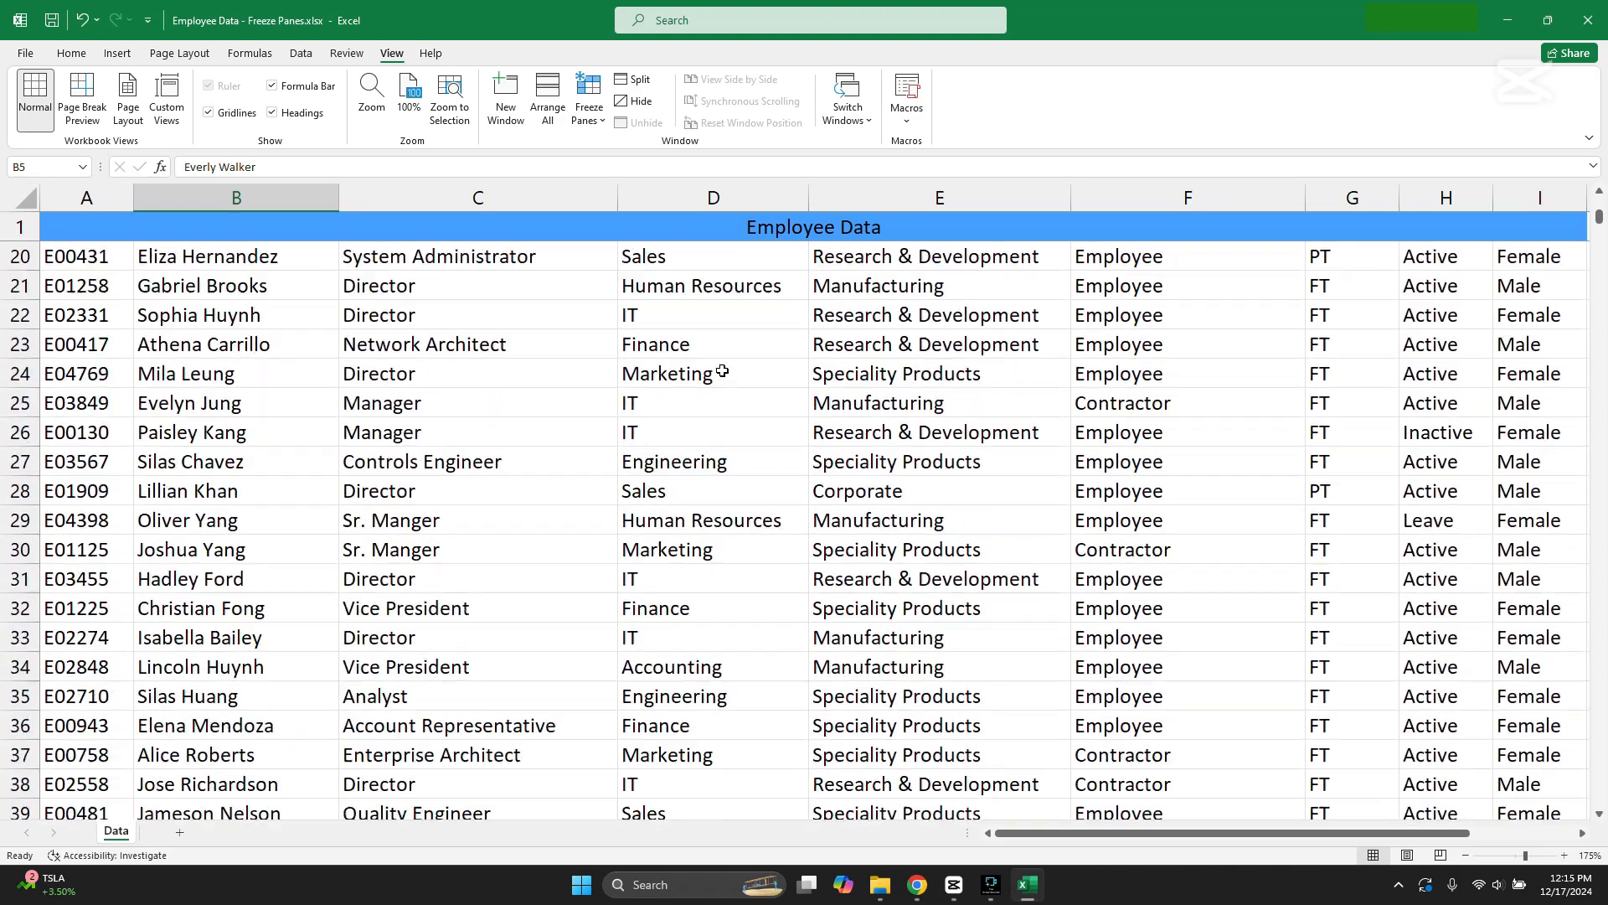
scroll(723, 371, "down", 1)
scroll(439, 259, "down", 7)
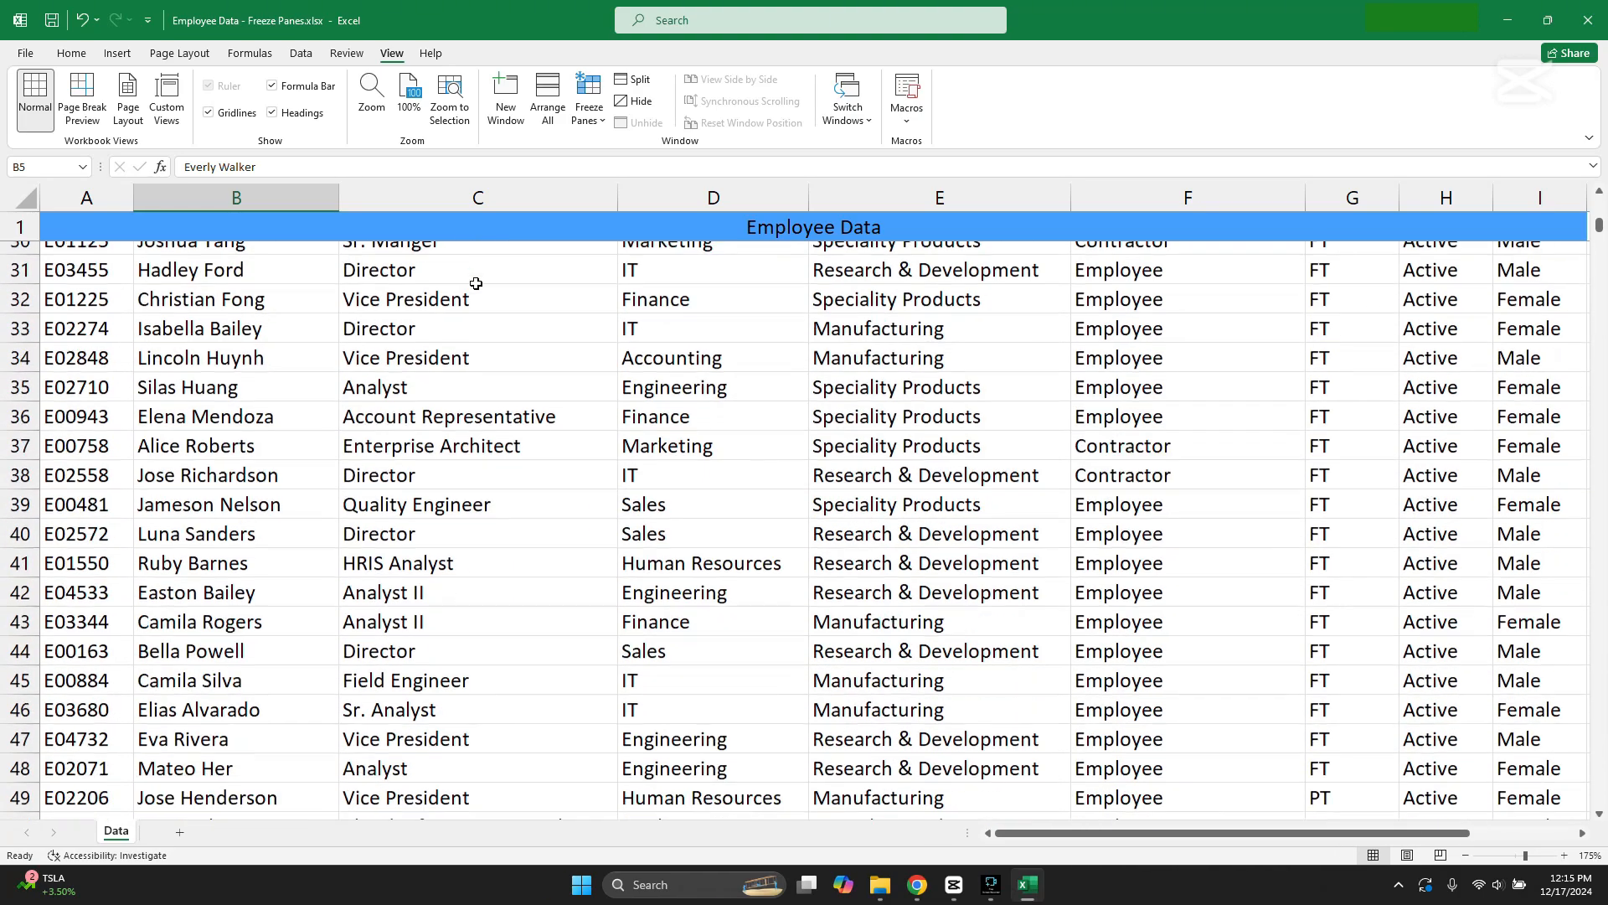
scroll(498, 310, "down", 3)
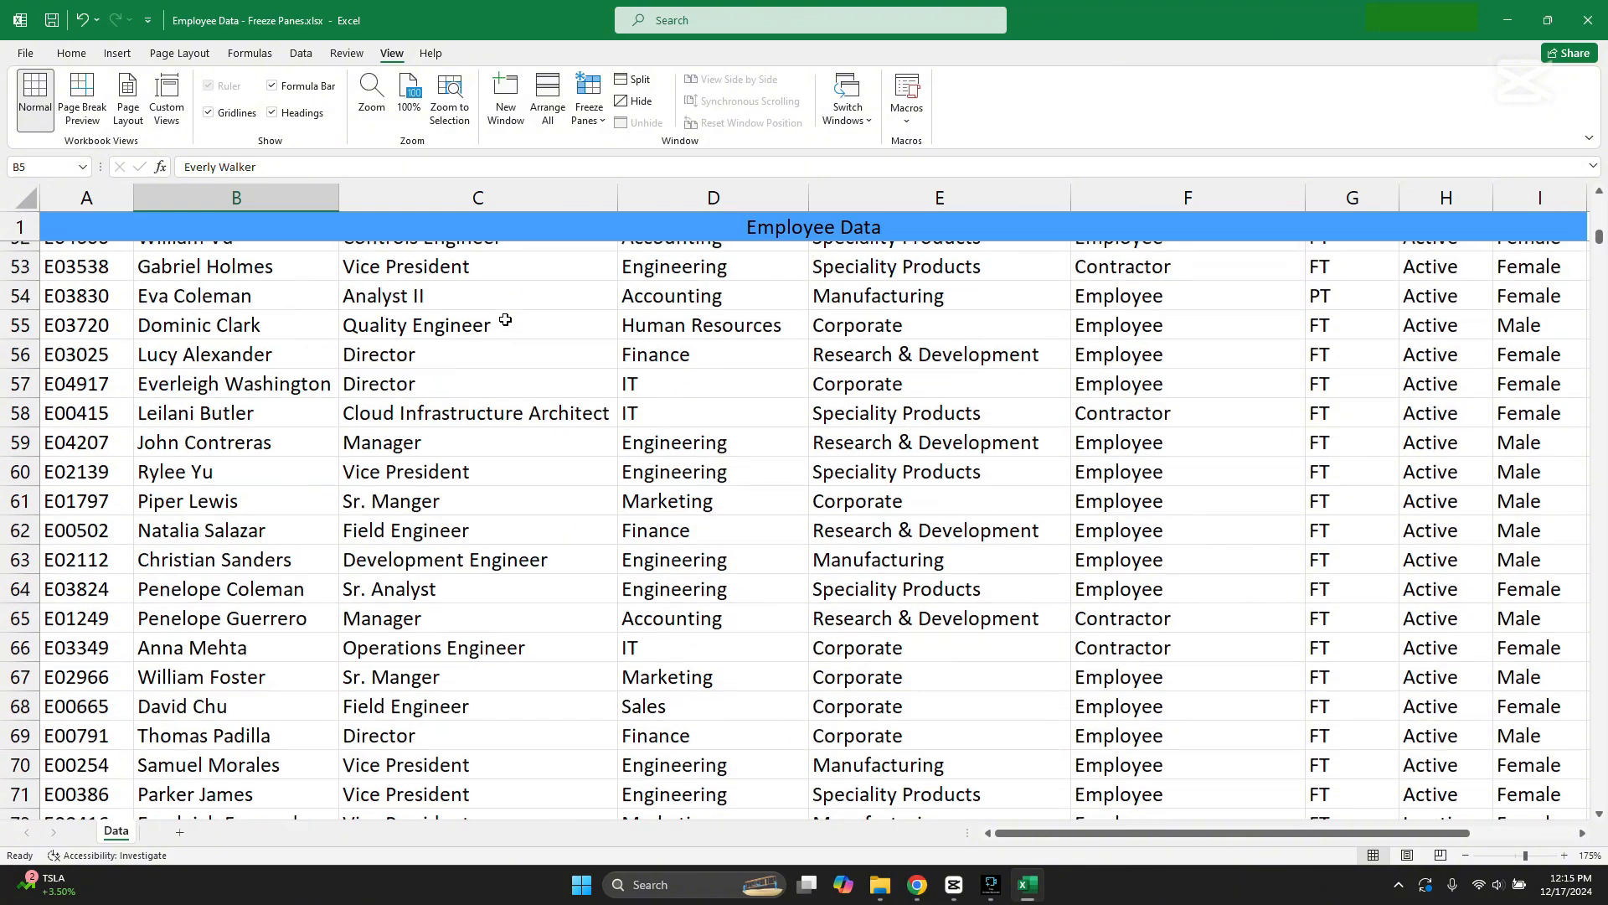
Step: Look back through the records beneath the frozen Employee Data title row and unfreeze the panes on the sheet
scroll(503, 315, "up", 6)
scroll(505, 319, "down", 1)
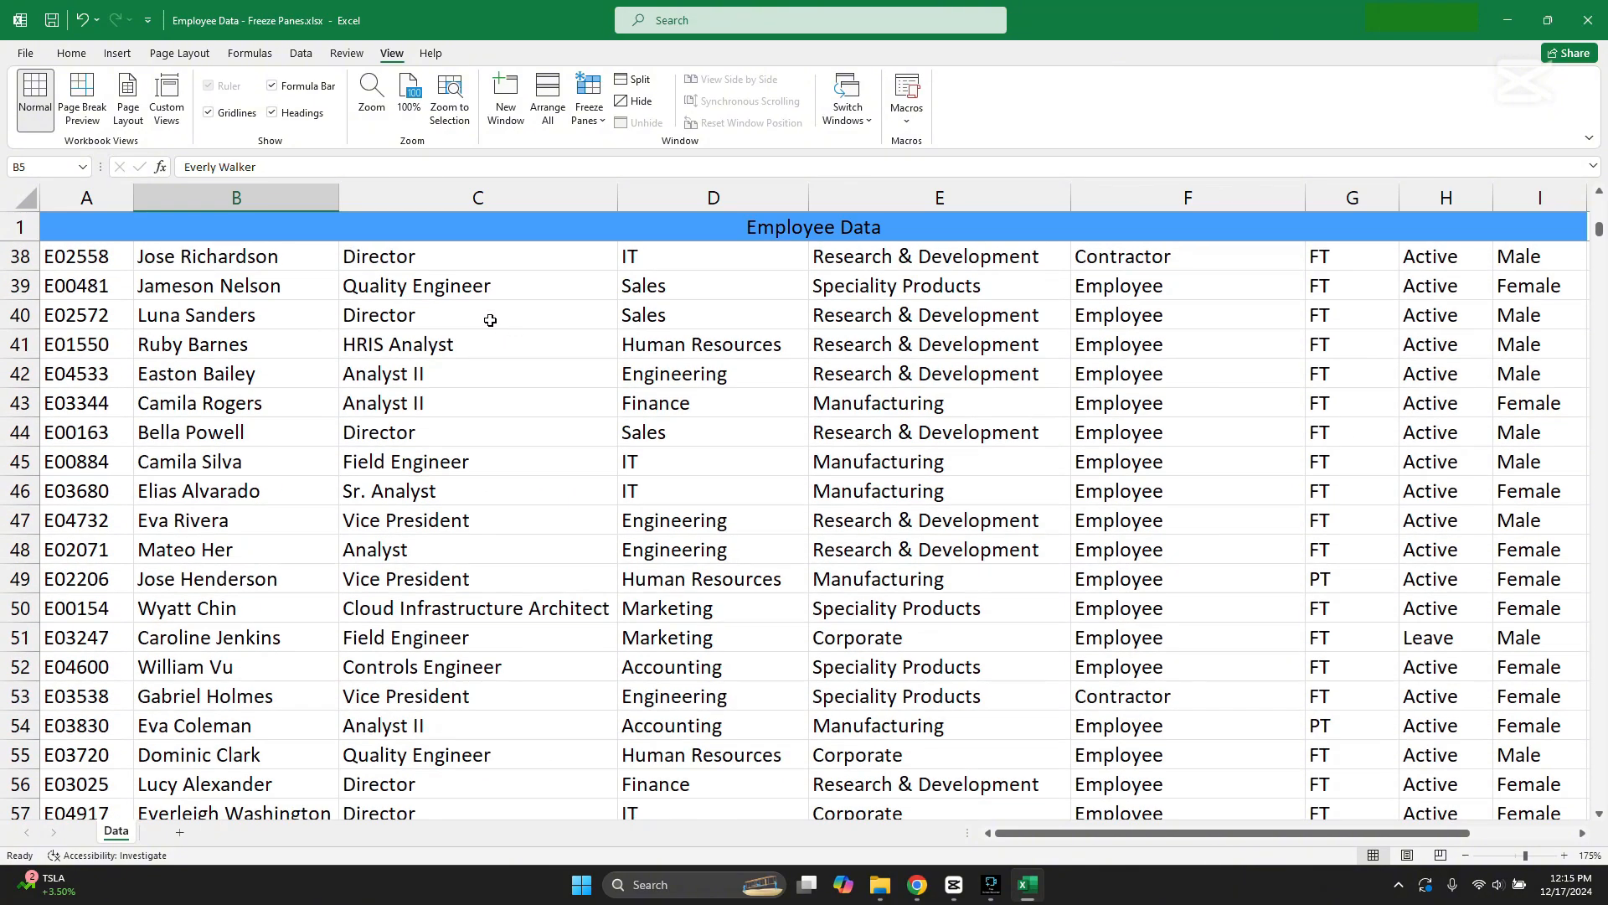
scroll(494, 320, "up", 7)
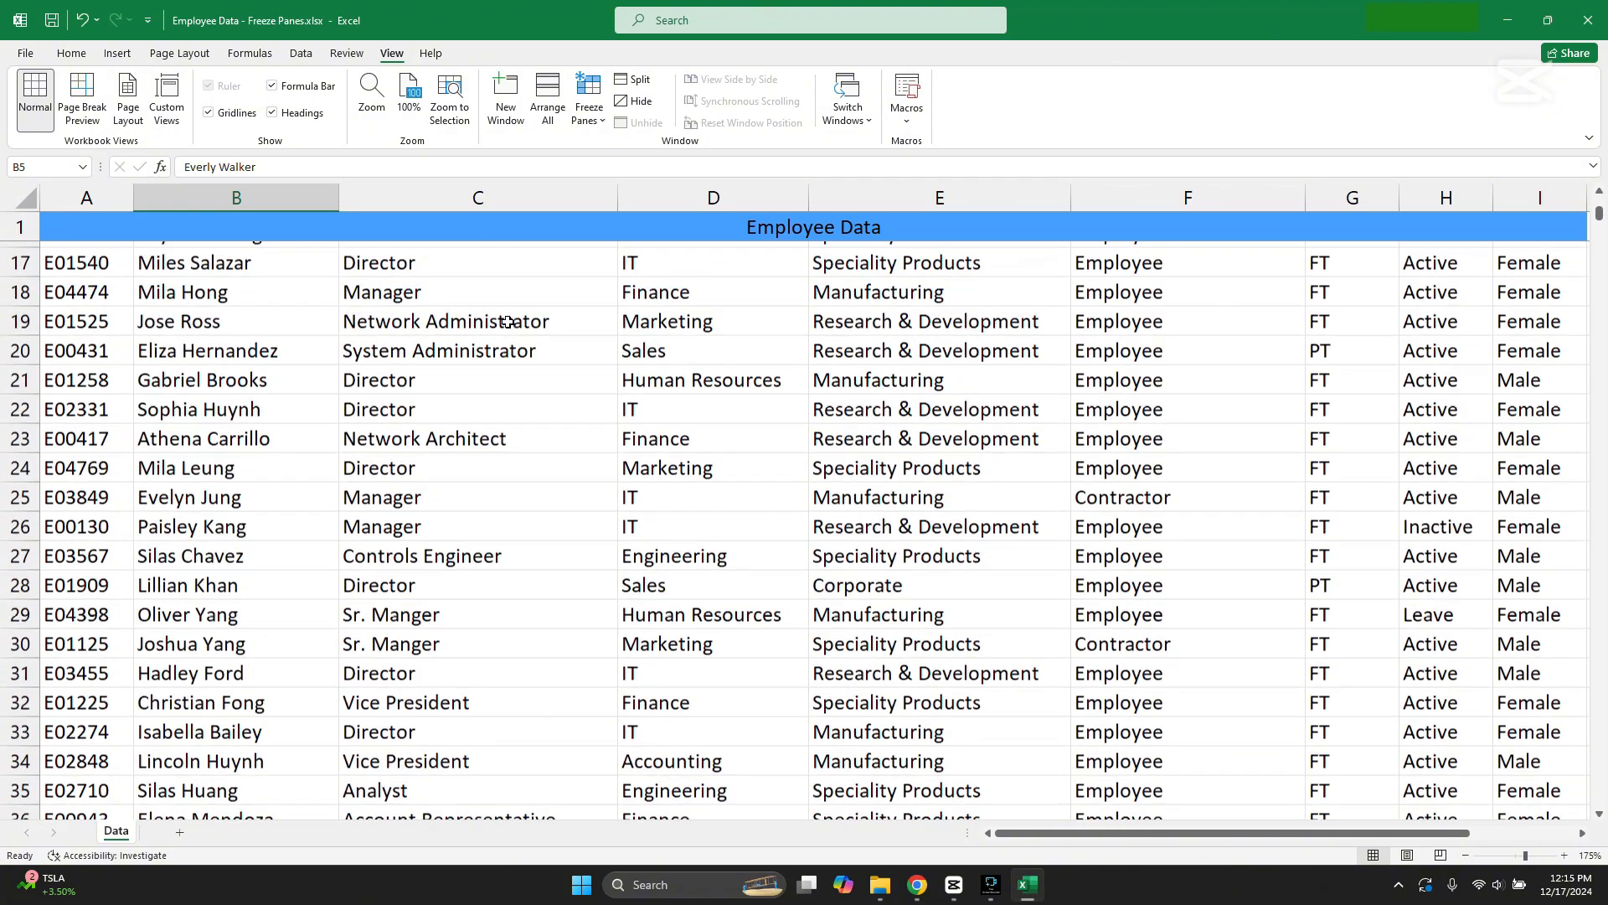
scroll(508, 322, "up", 1)
left_click(502, 228)
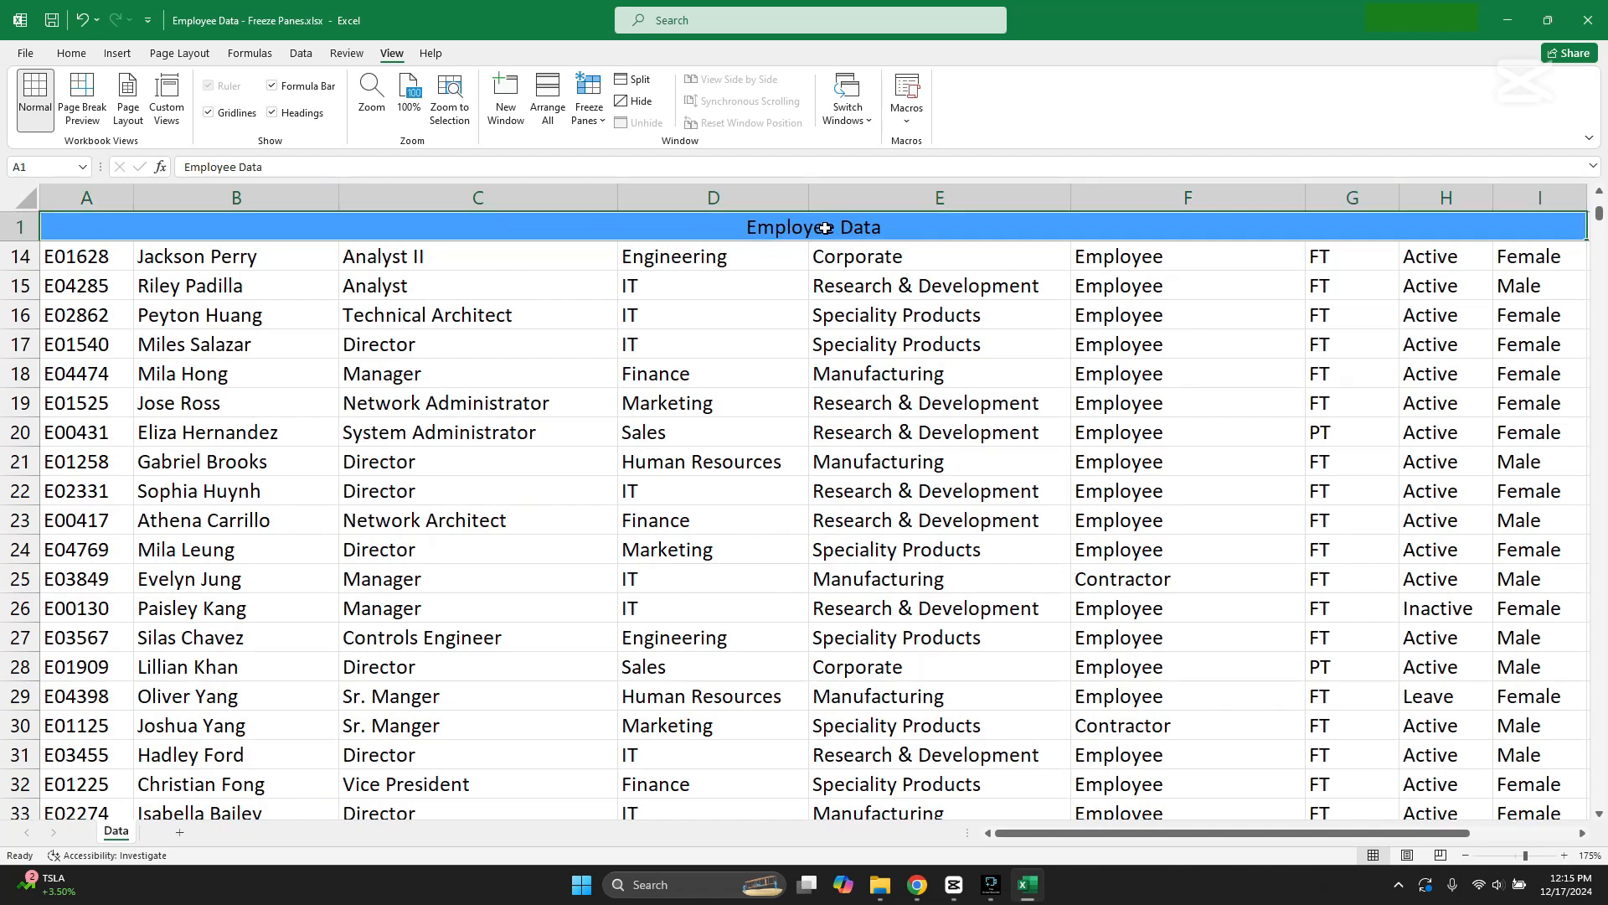
scroll(707, 406, "up", 4)
left_click(428, 342)
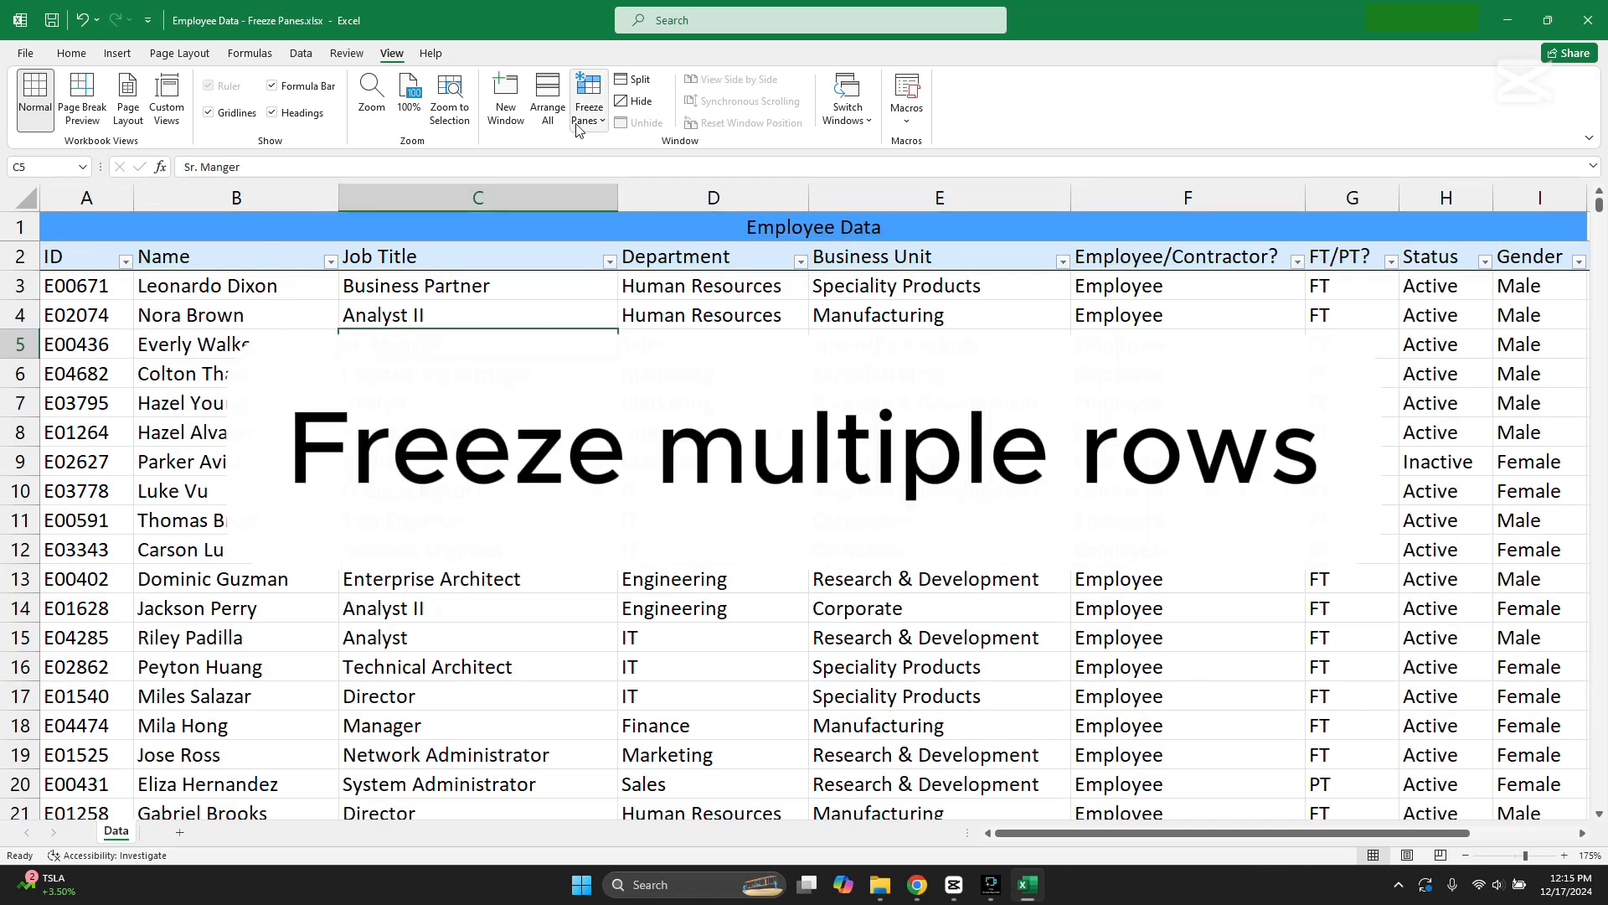
left_click(589, 100)
left_click(635, 159)
left_click(477, 403)
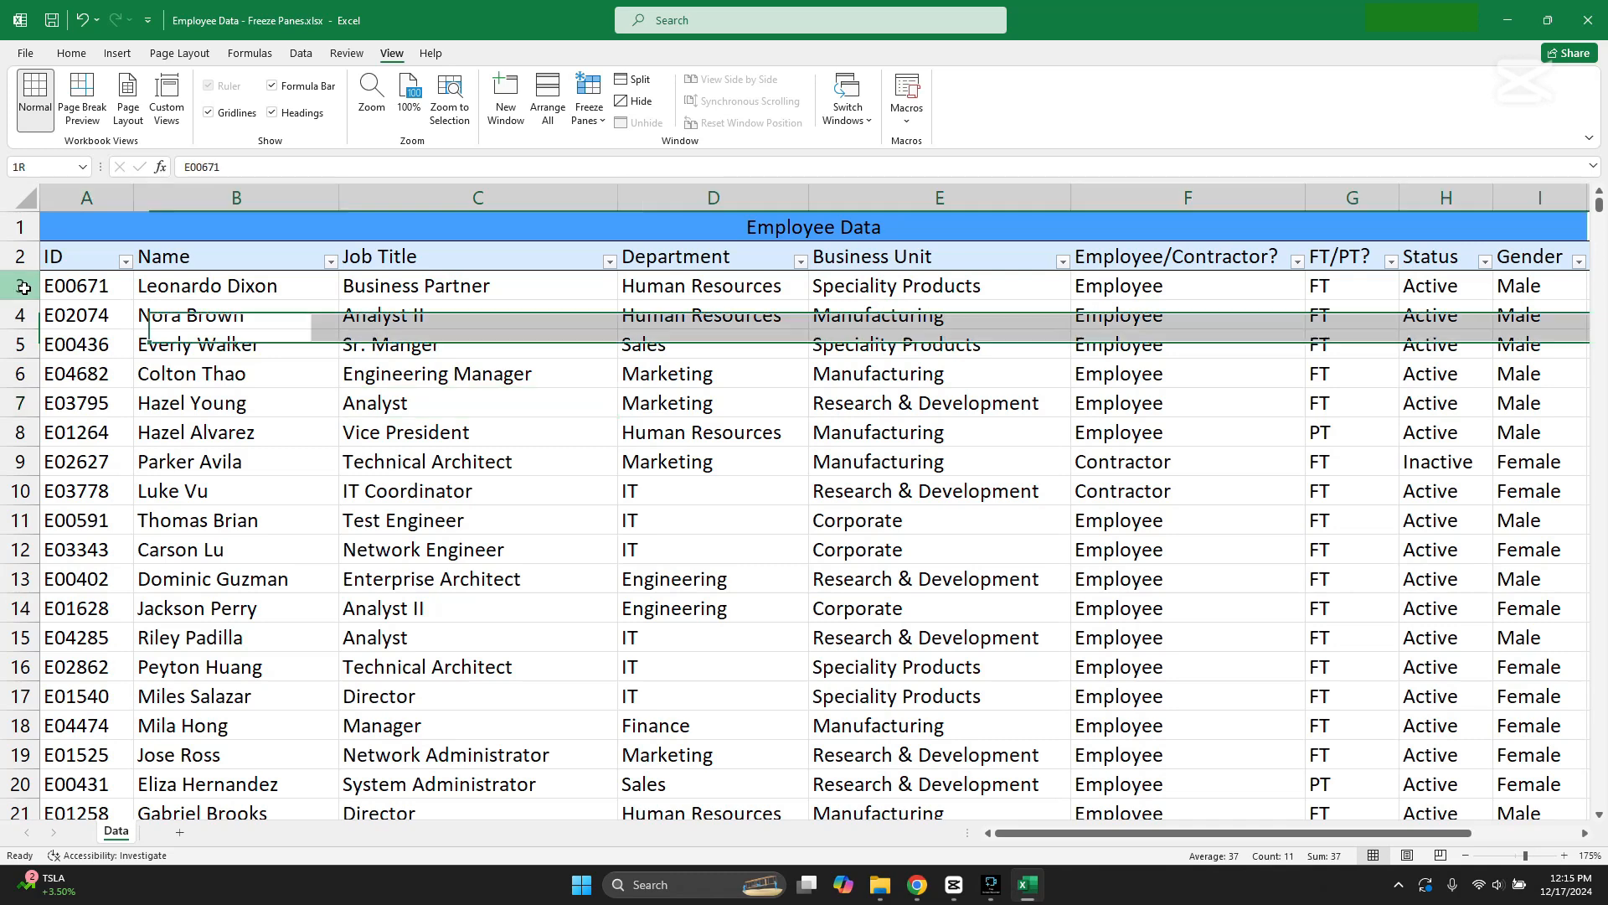
Step: Freeze the panes above row 3 to lock both the Employee Data title row and the column header row
left_click(18, 286)
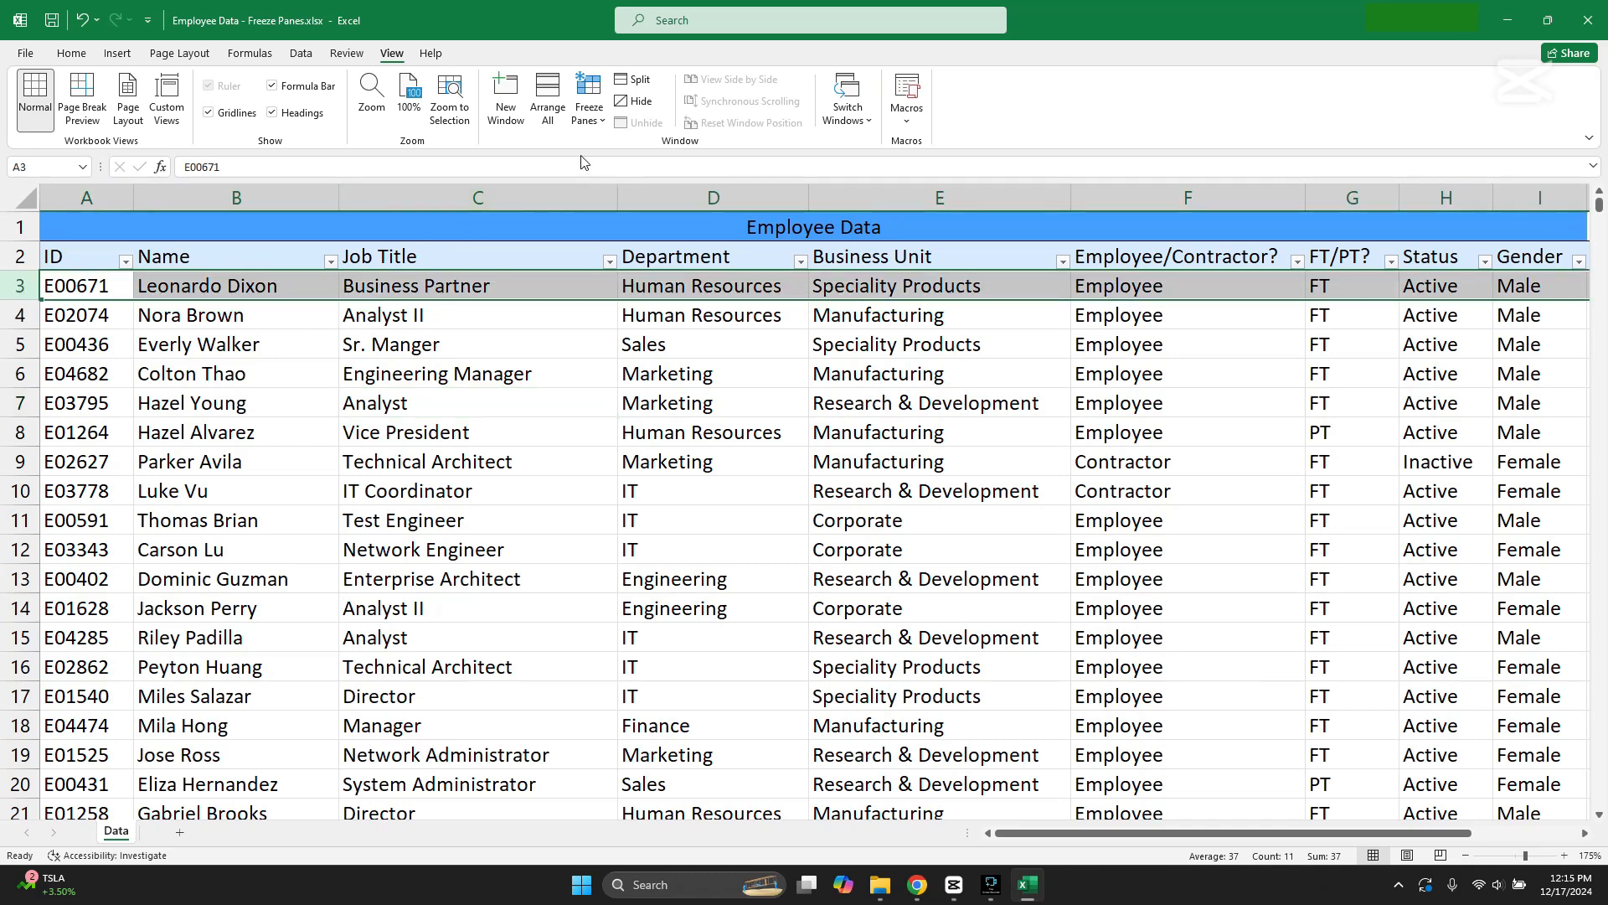
left_click(596, 119)
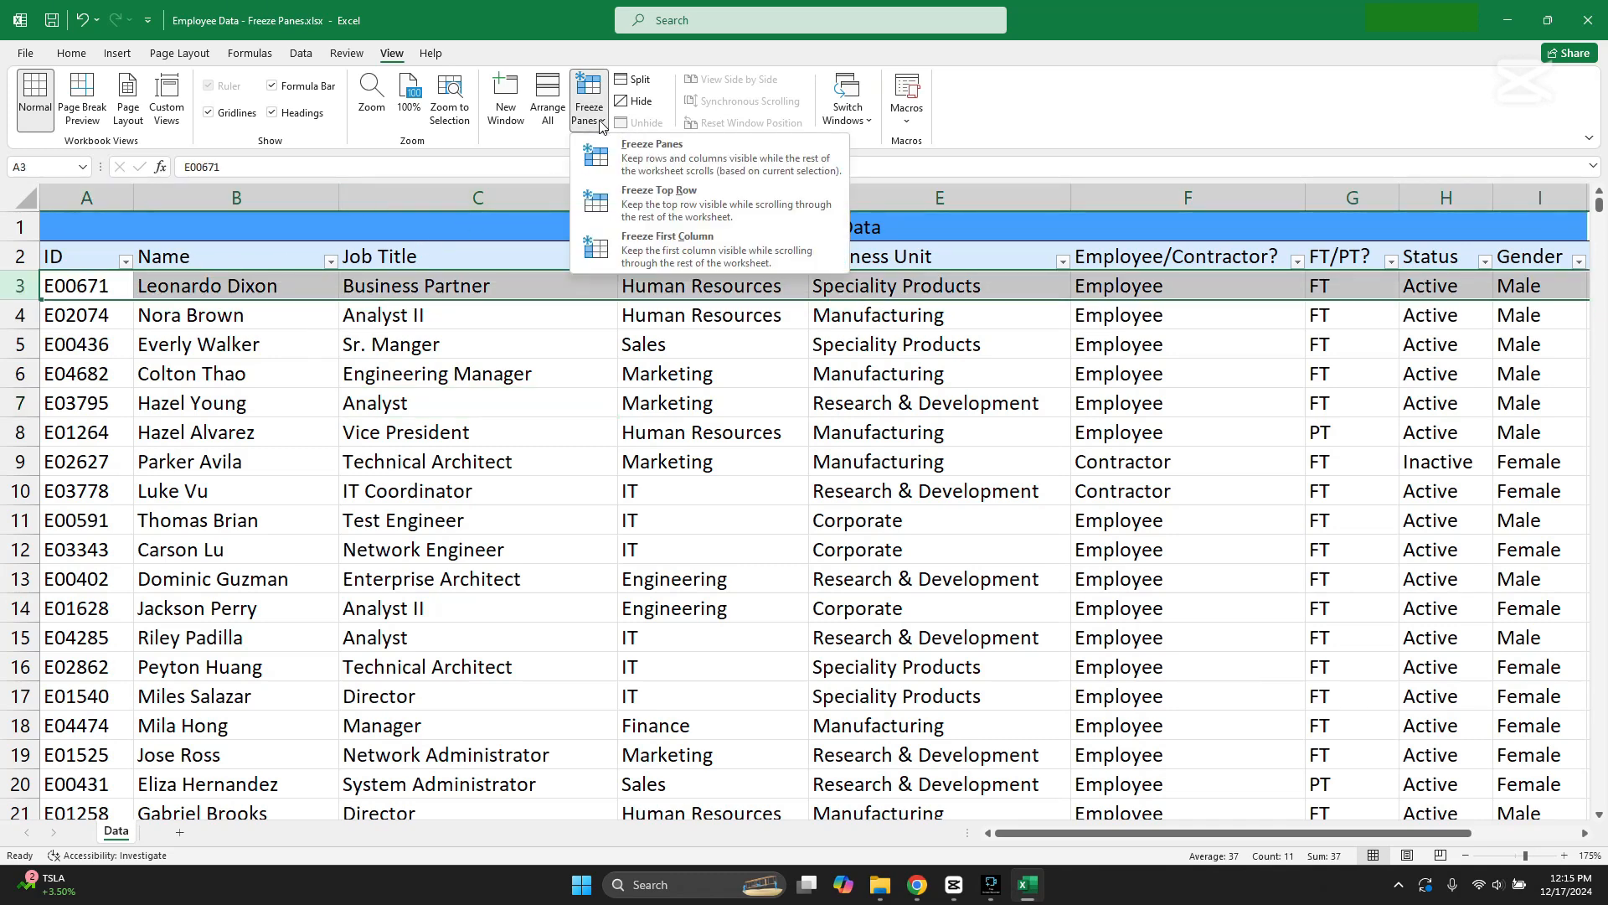
left_click(705, 167)
left_click(746, 376)
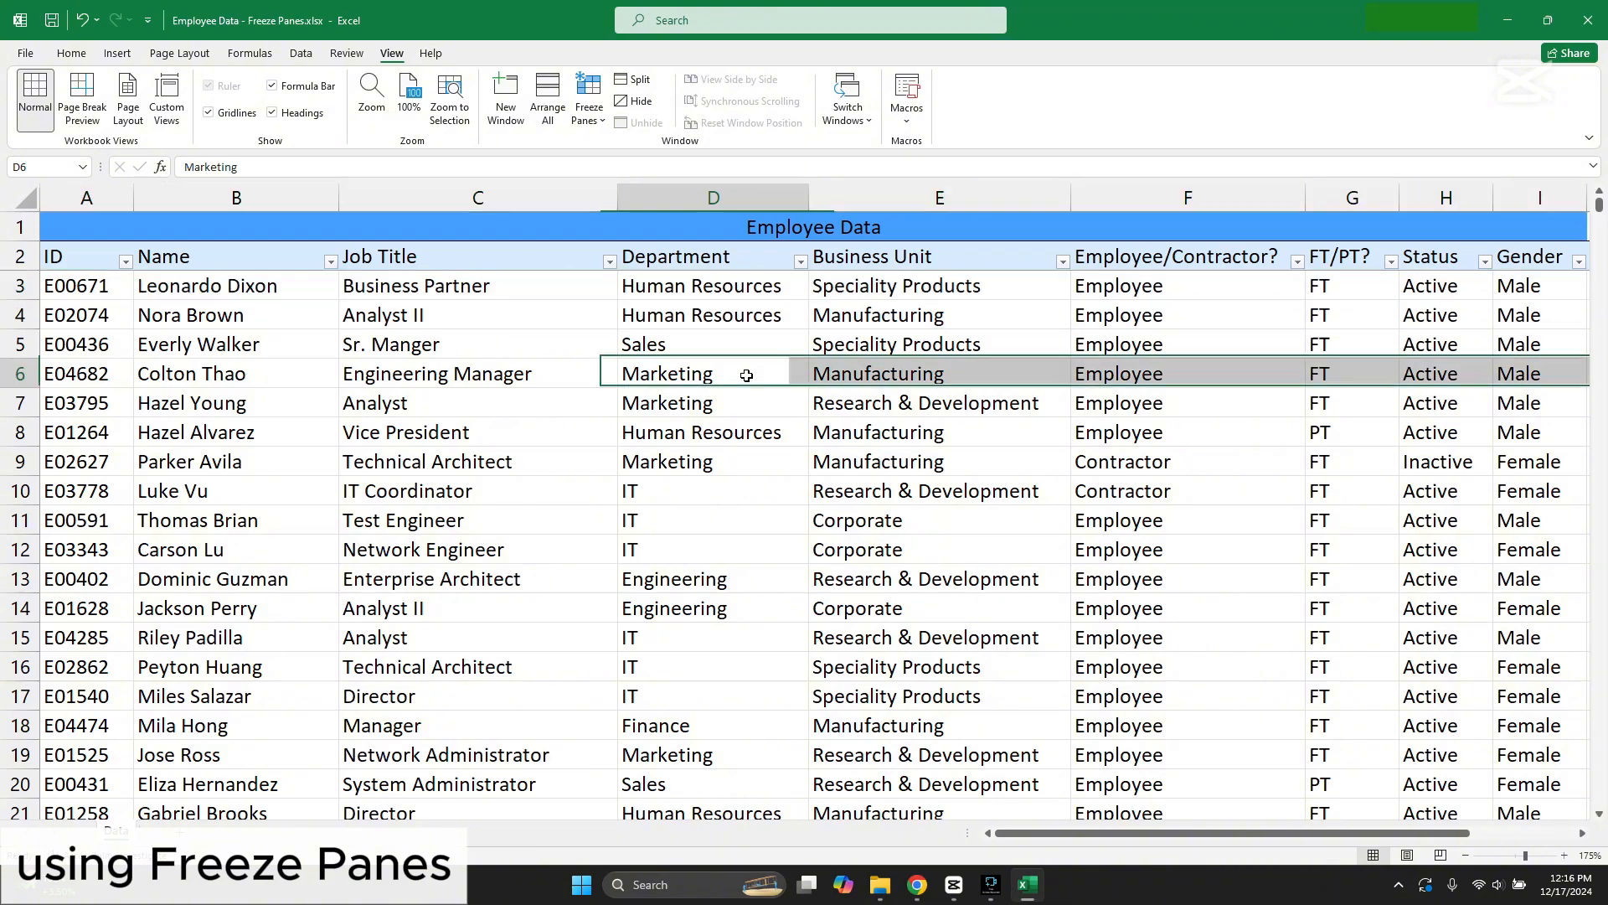
Step: Browse down through the employee records and back to check which heading rows stay in view
scroll(747, 375, "down", 5)
scroll(746, 375, "down", 19)
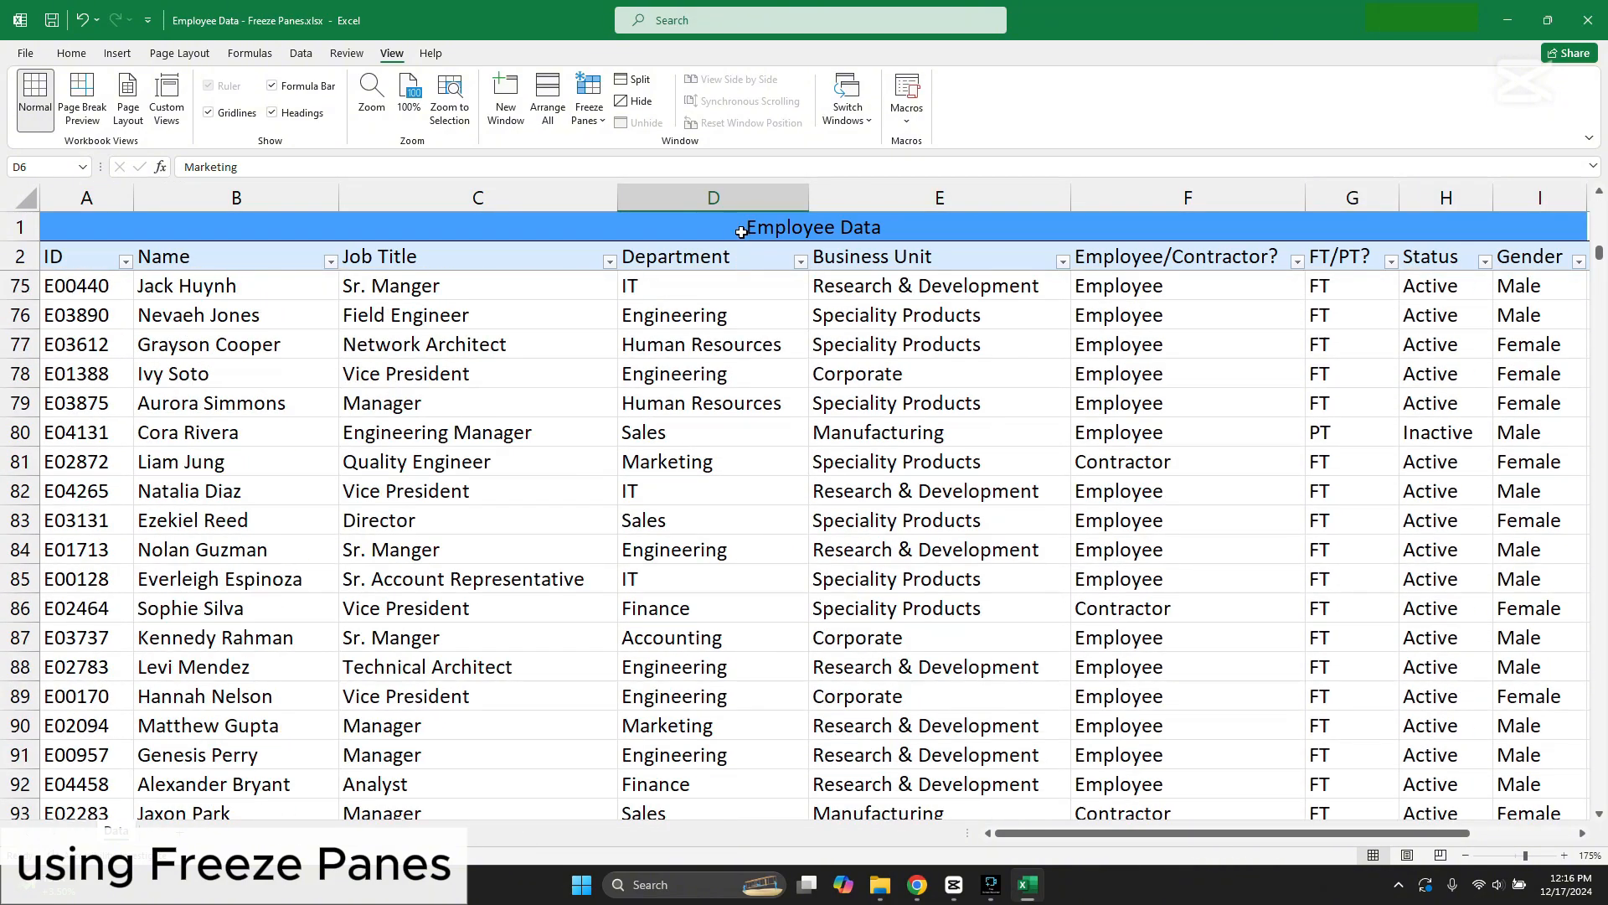
scroll(741, 232, "down", 11)
scroll(771, 363, "up", 1)
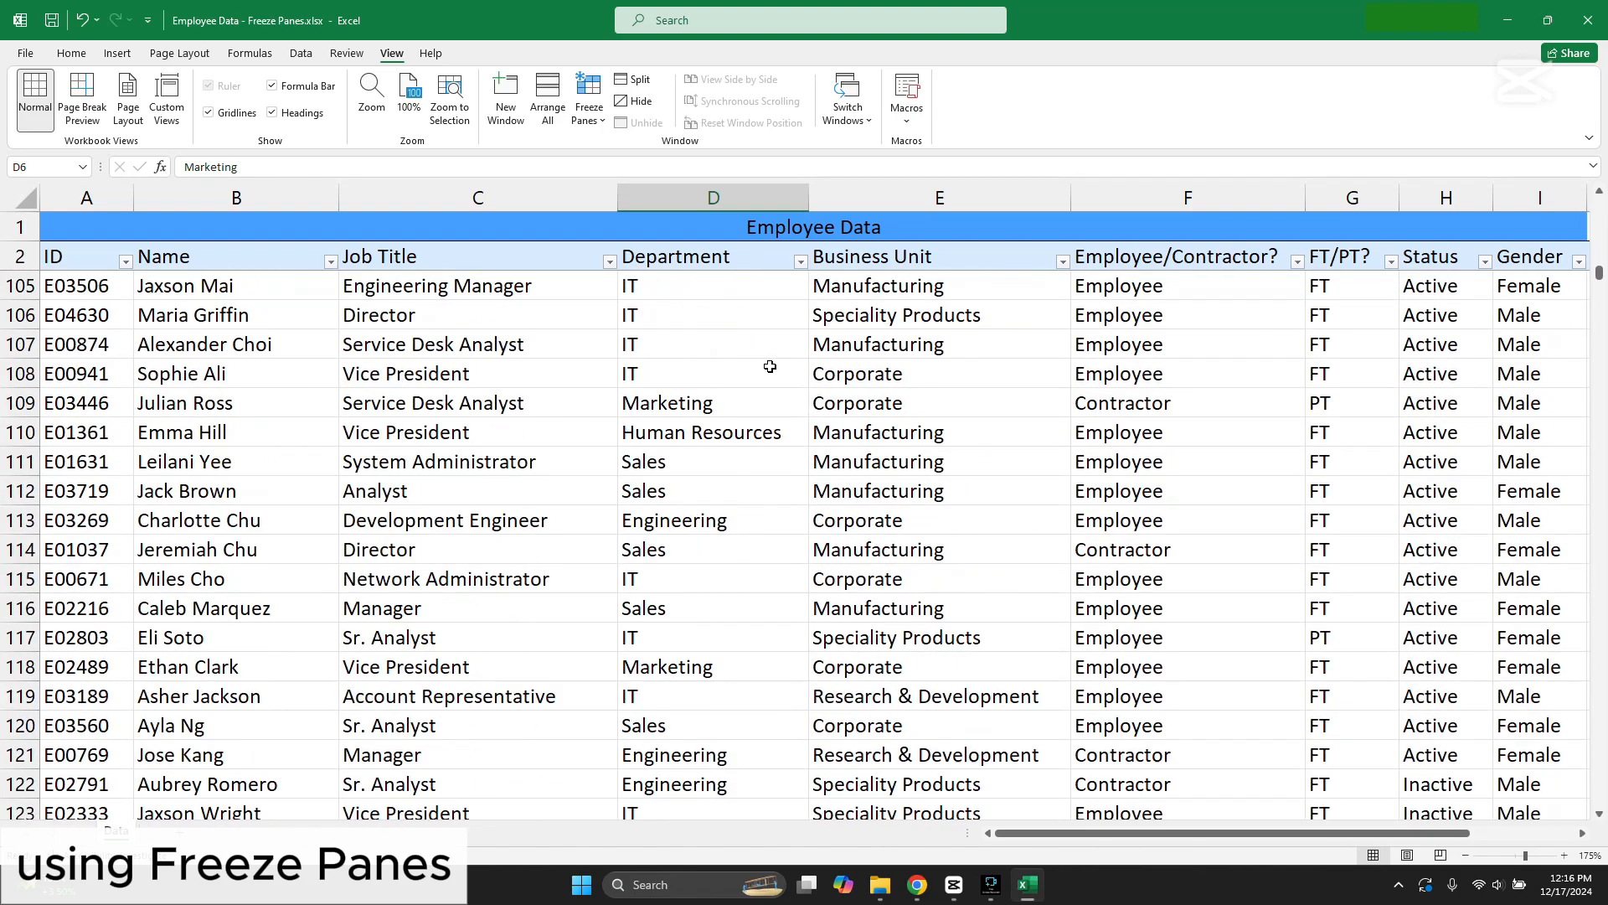
left_click(609, 261)
key("Escape")
scroll(723, 415, "down", 7)
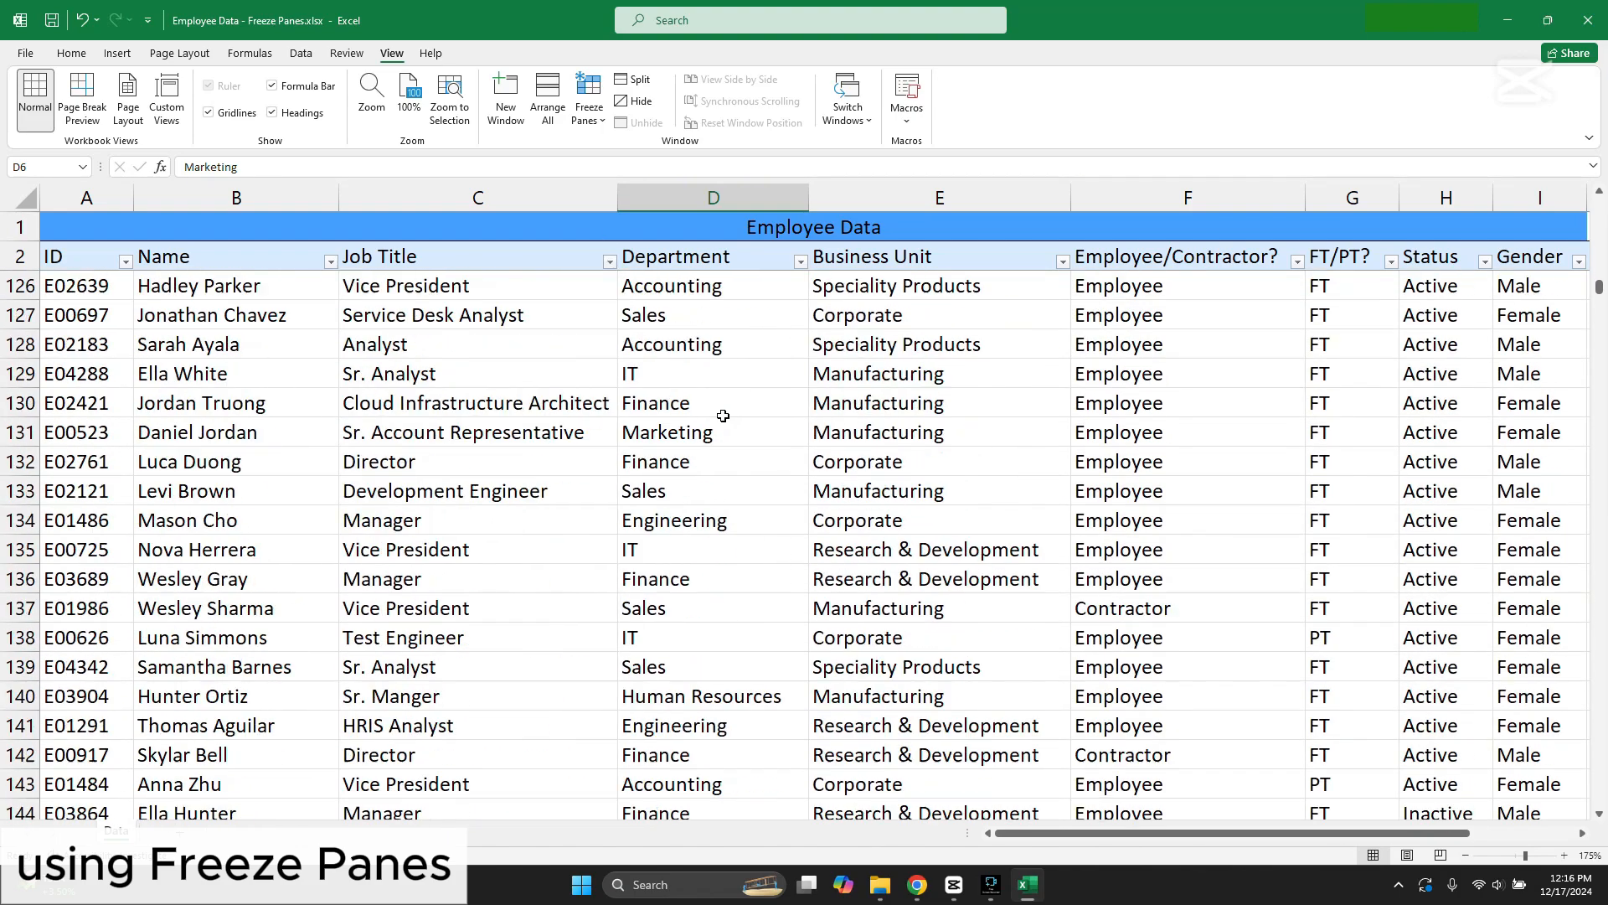
scroll(723, 415, "up", 20)
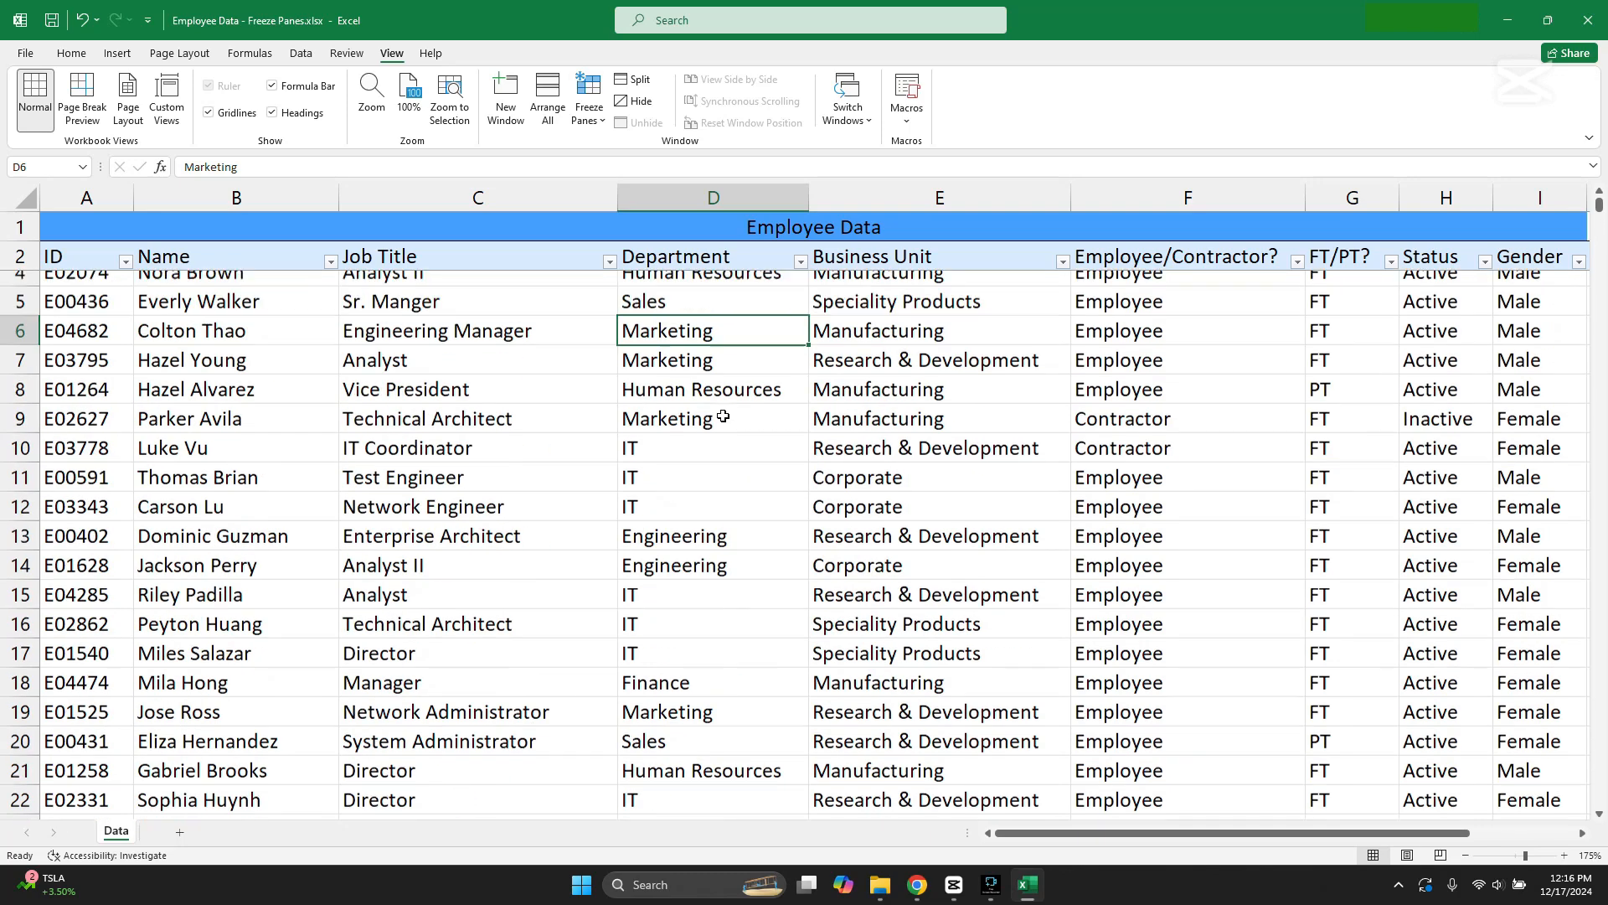
scroll(723, 415, "up", 1)
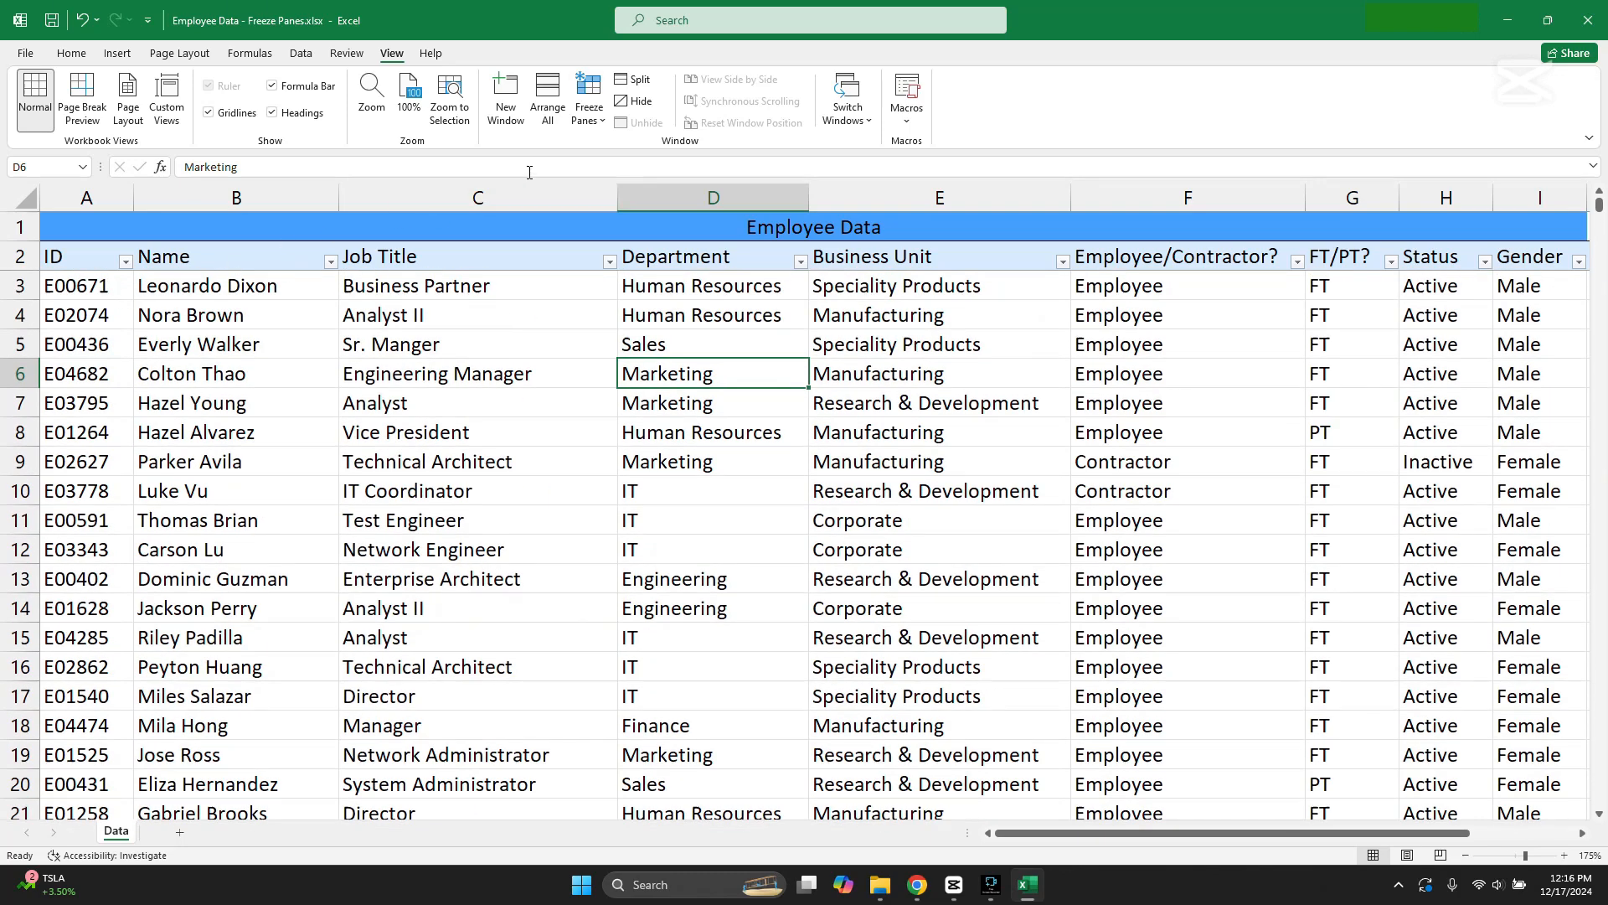
Step: Unfreeze the panes and delete row 1 containing the Employee Data title
left_click(589, 107)
left_click(626, 160)
left_click(423, 318)
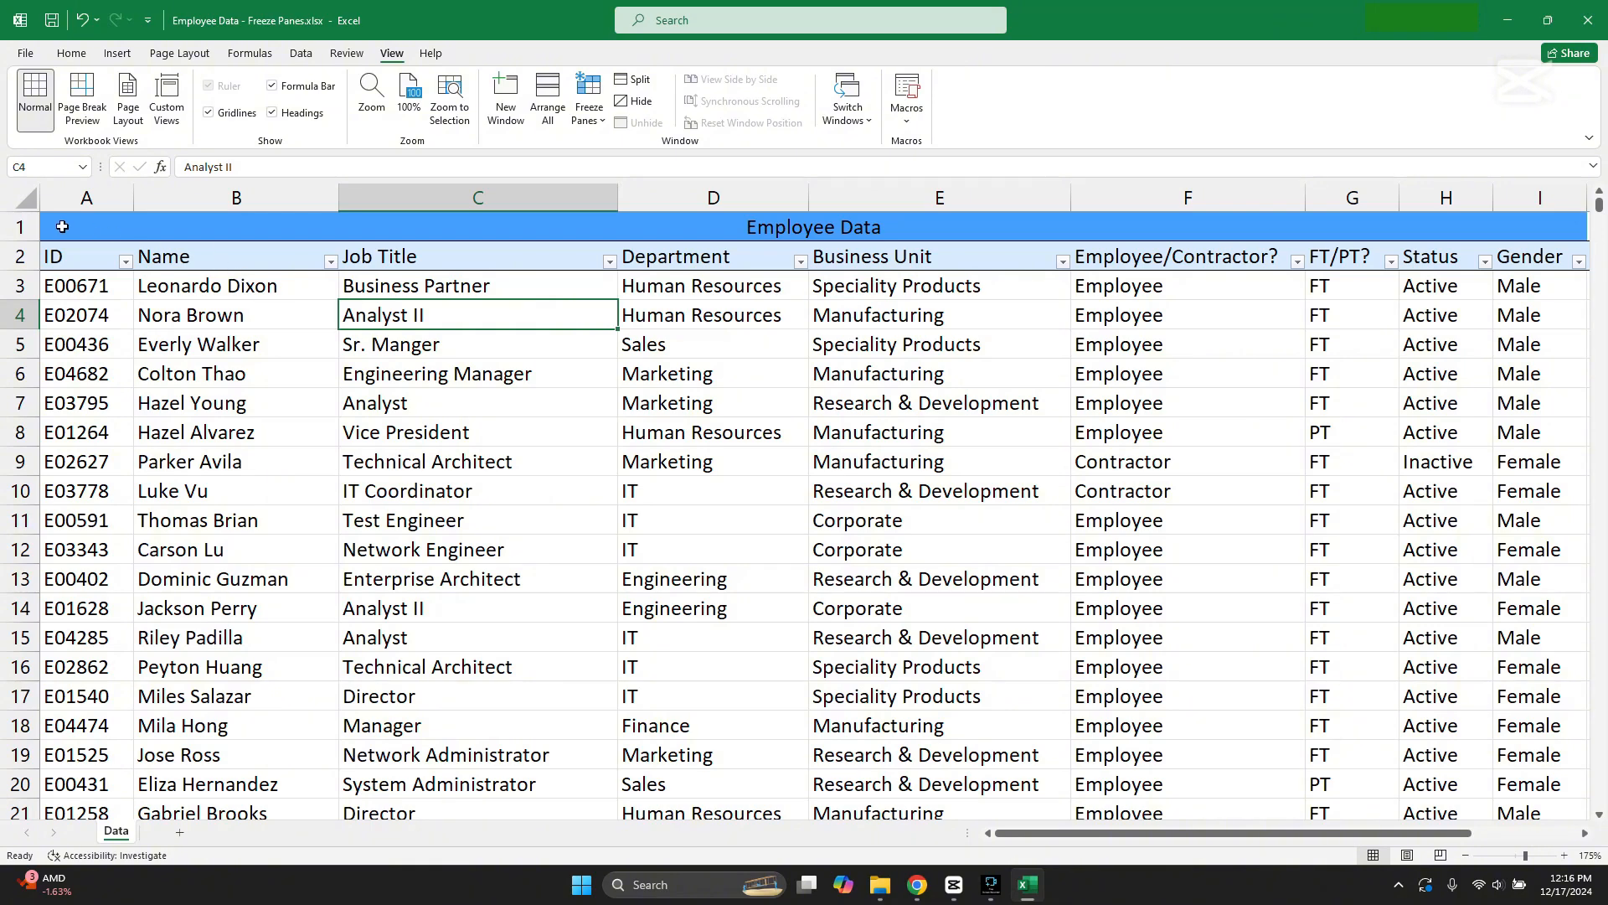
right_click(20, 227)
left_click(67, 366)
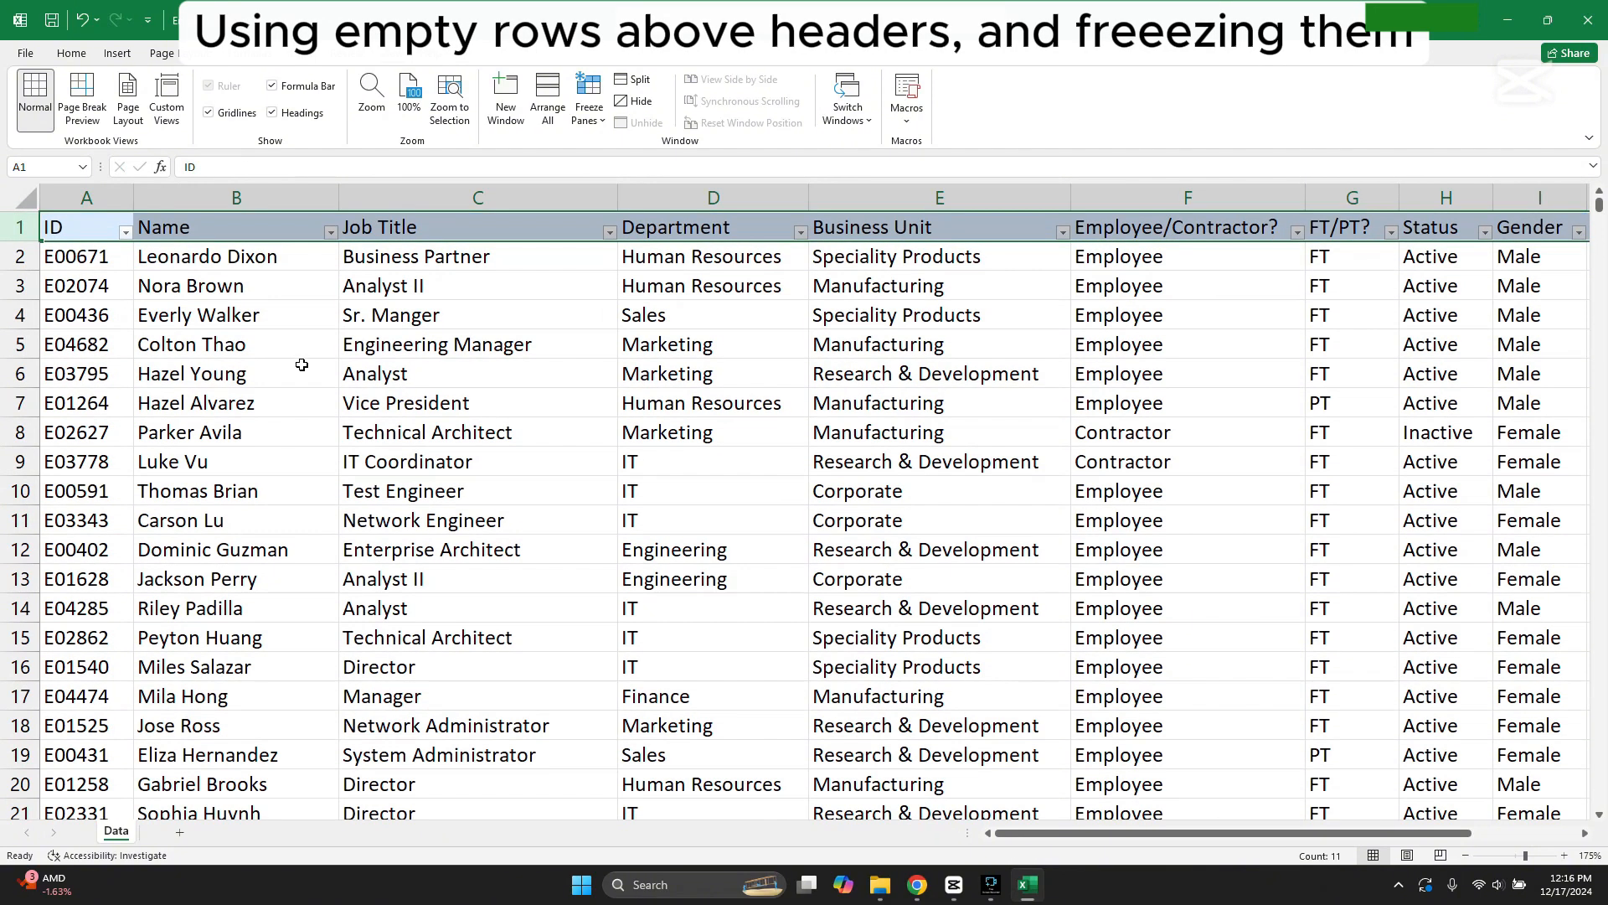
Step: Insert five blank rows above the column header row
right_click(33, 227)
left_click(74, 361)
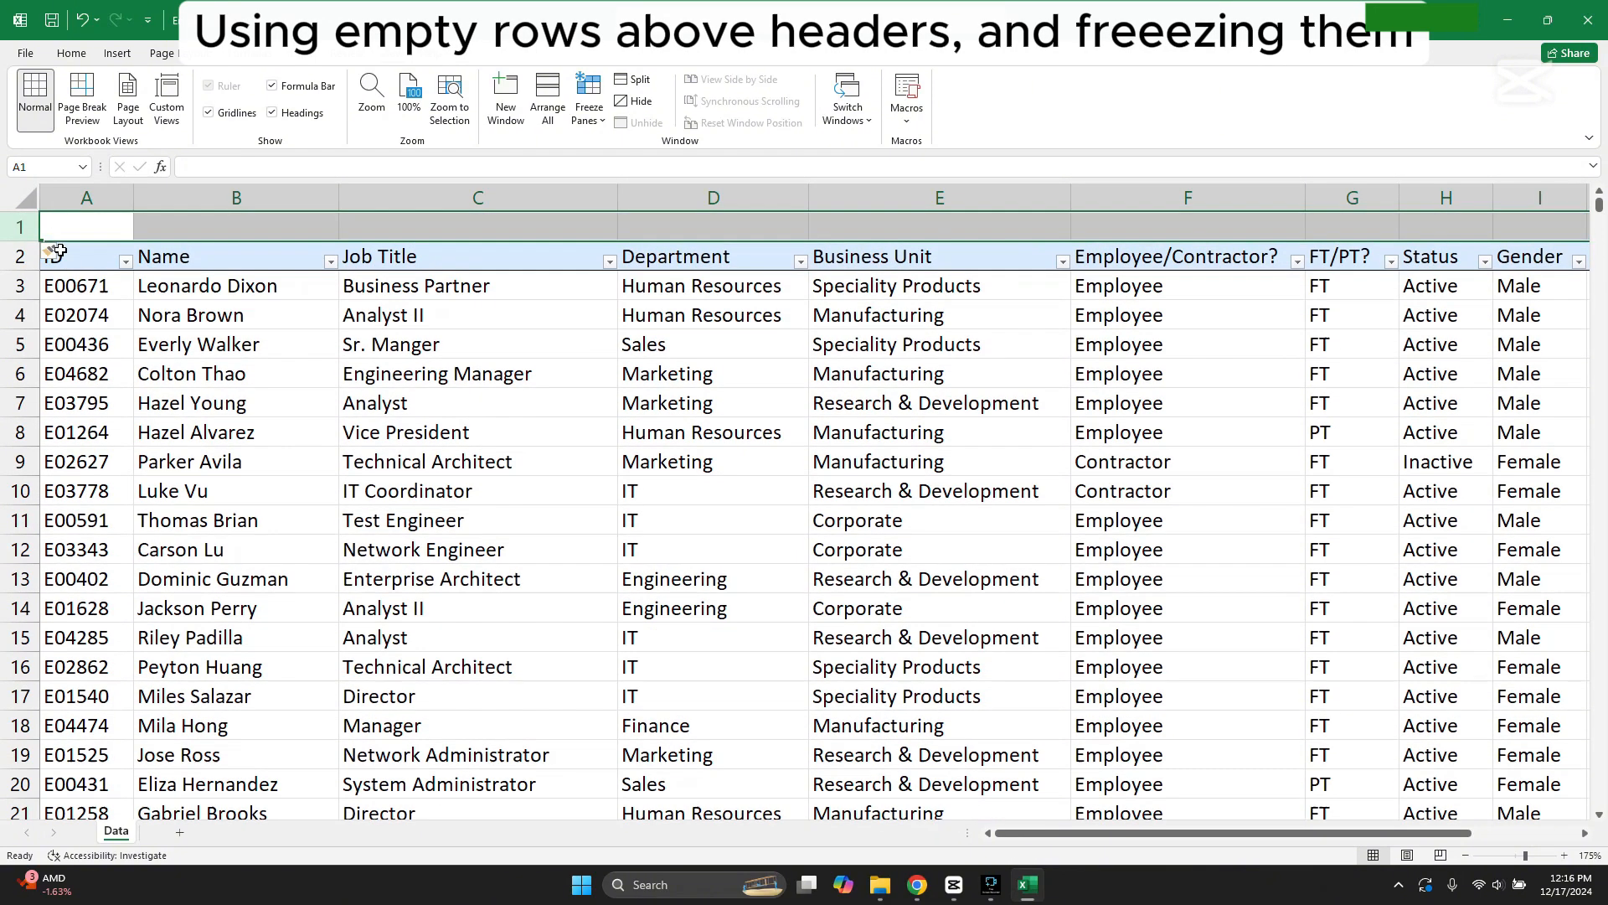
right_click(30, 228)
left_click(105, 362)
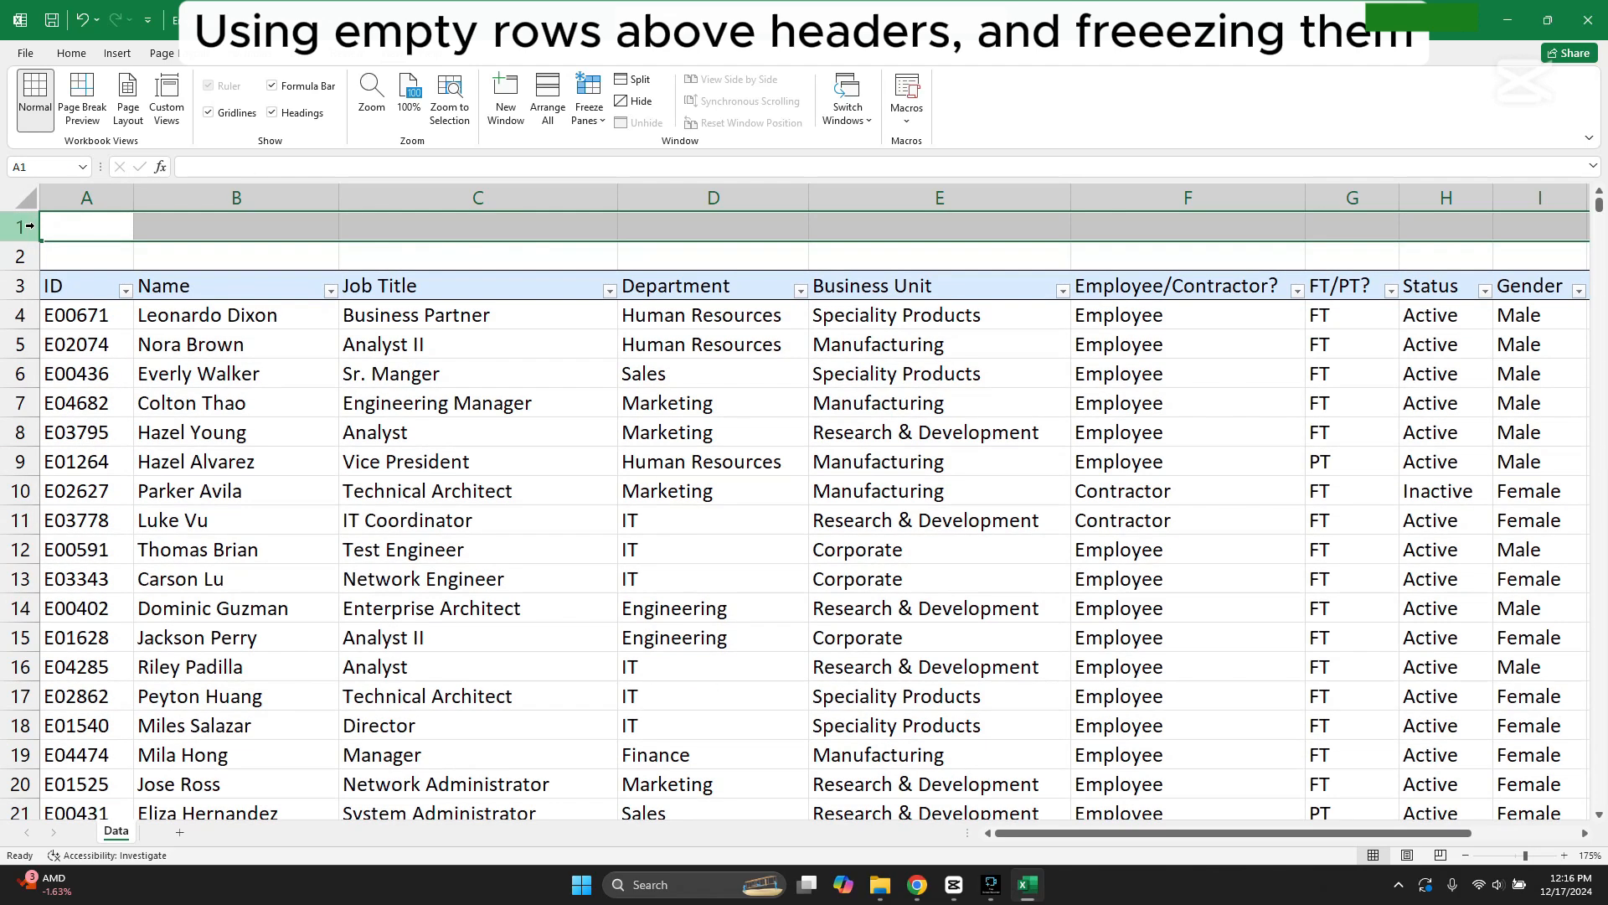
right_click(36, 226)
left_click(106, 362)
right_click(30, 234)
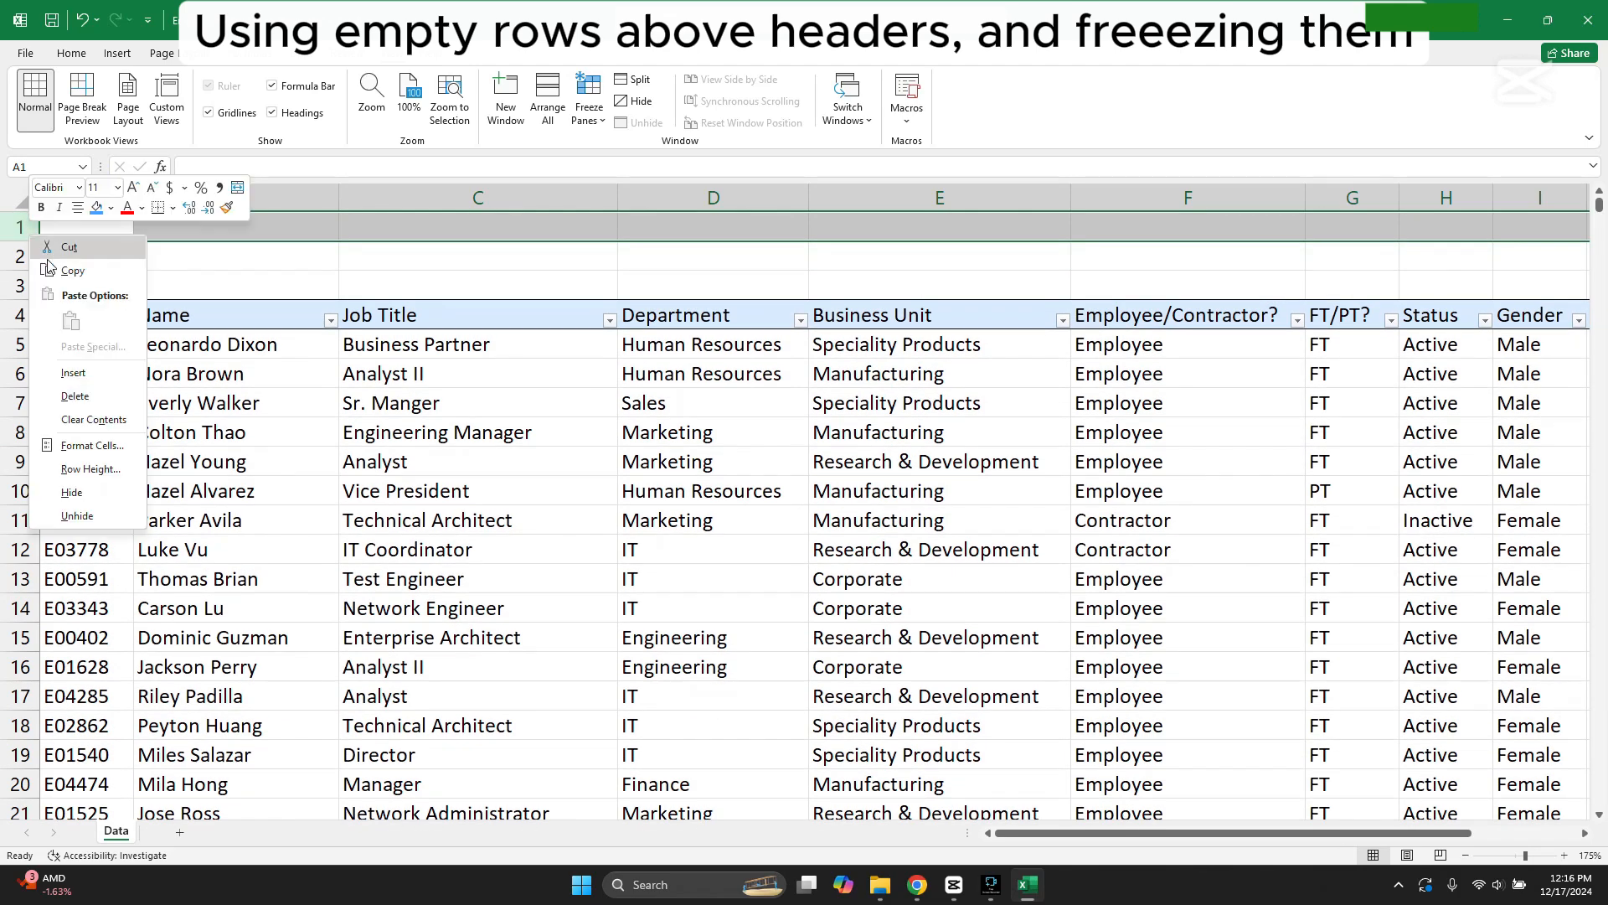
left_click(98, 372)
right_click(31, 231)
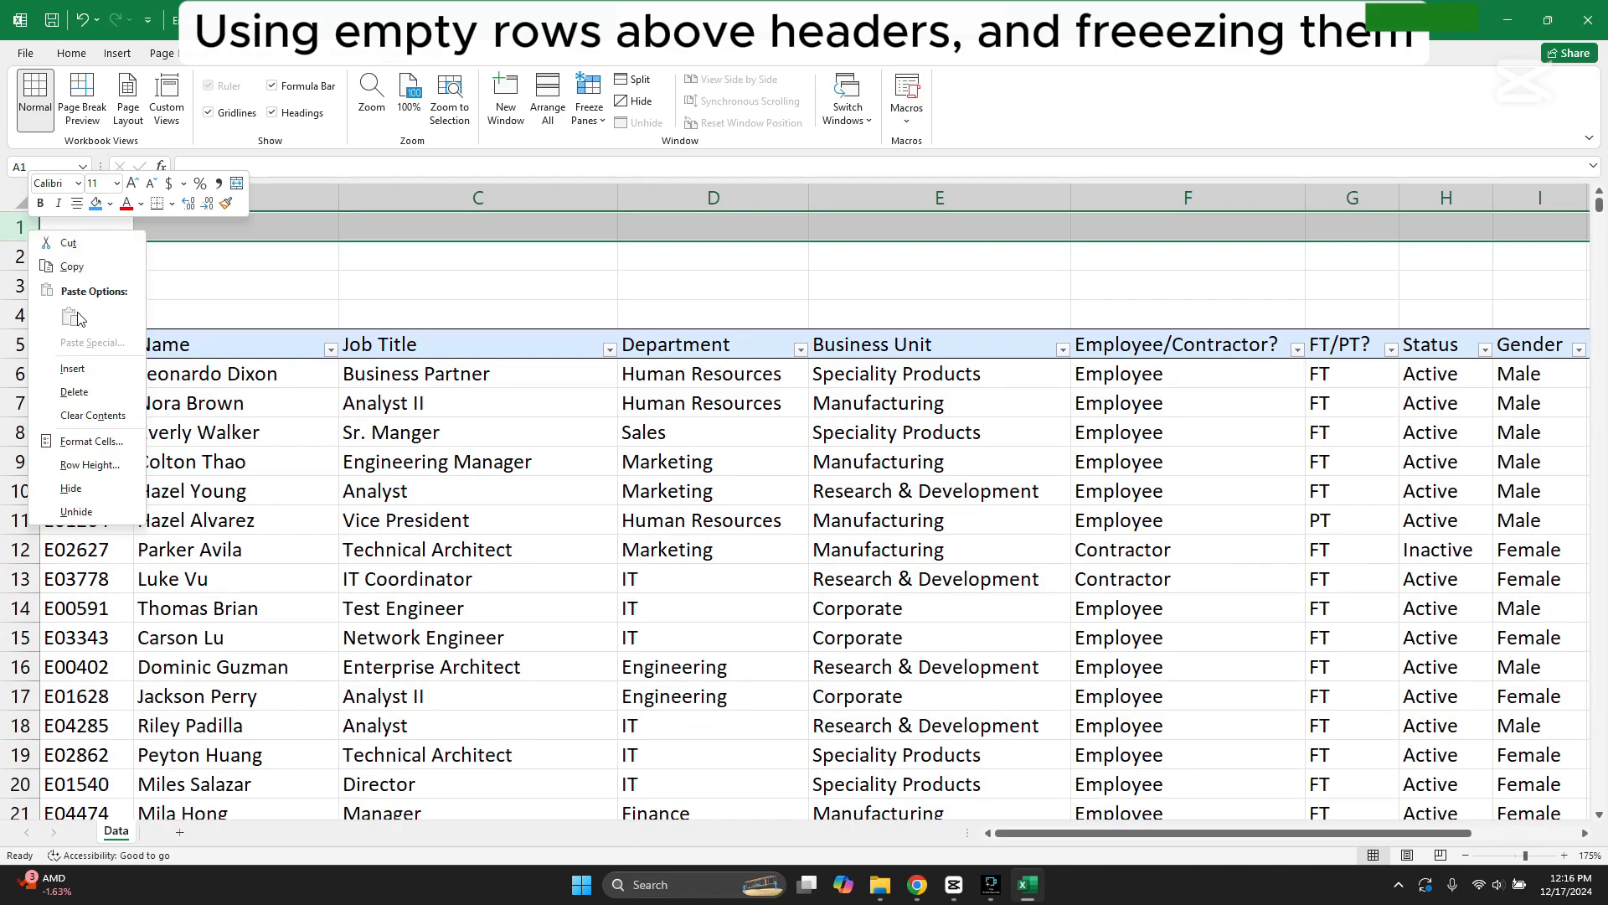
left_click(94, 369)
left_click(482, 577)
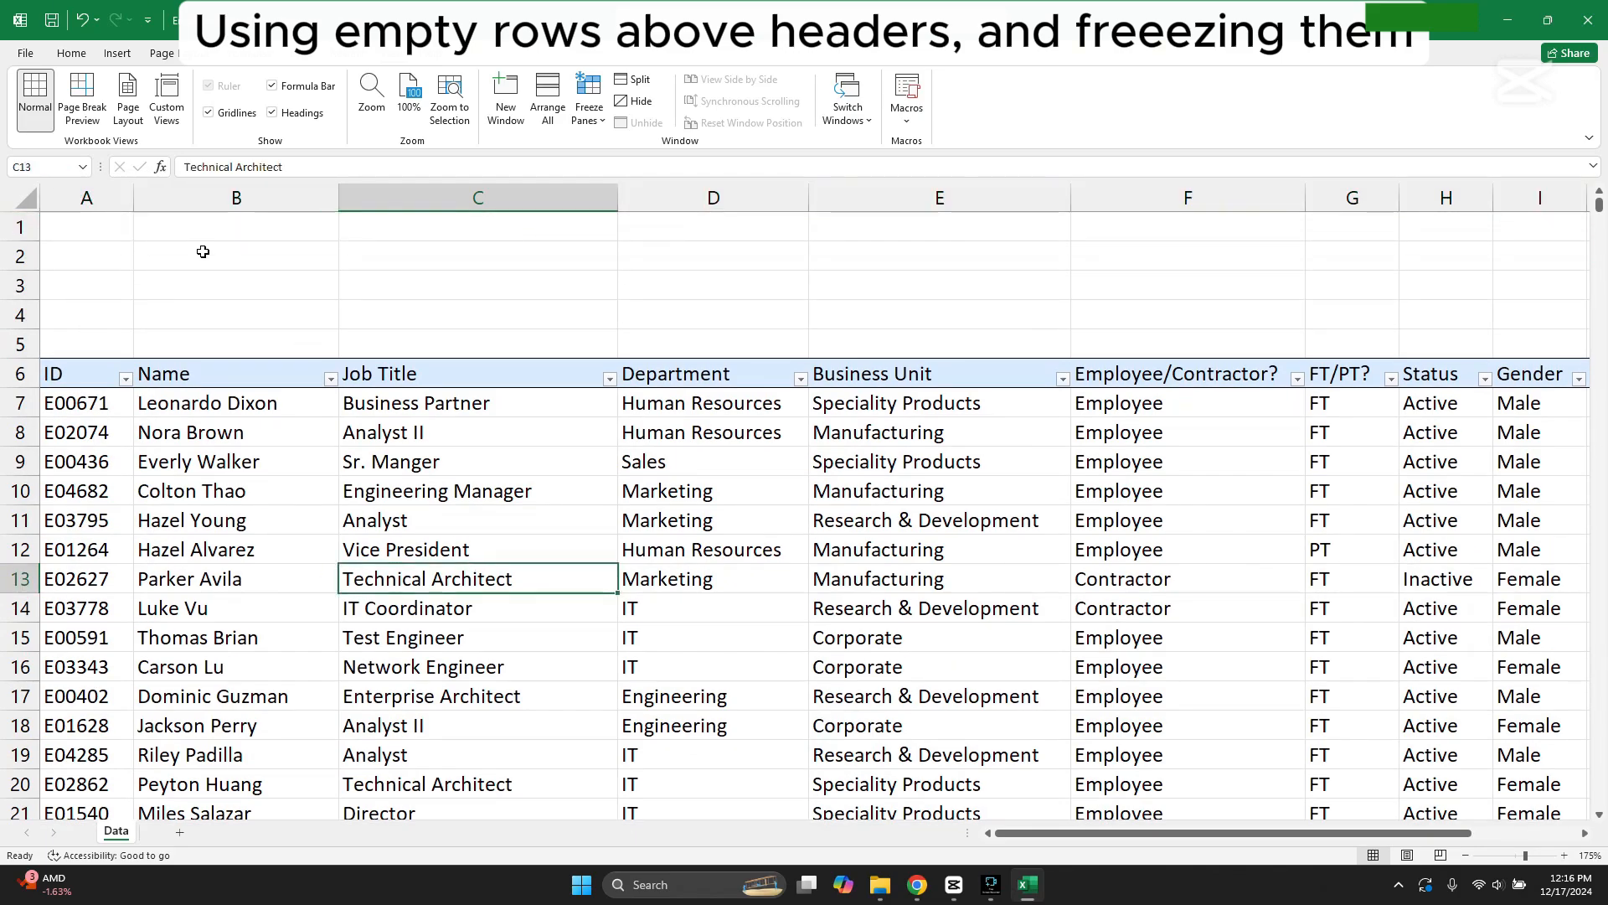
Step: Freeze the panes above row 7 to lock the five blank rows and the column header row
scroll(307, 374, "down", 5)
scroll(395, 413, "down", 10)
scroll(424, 456, "up", 15)
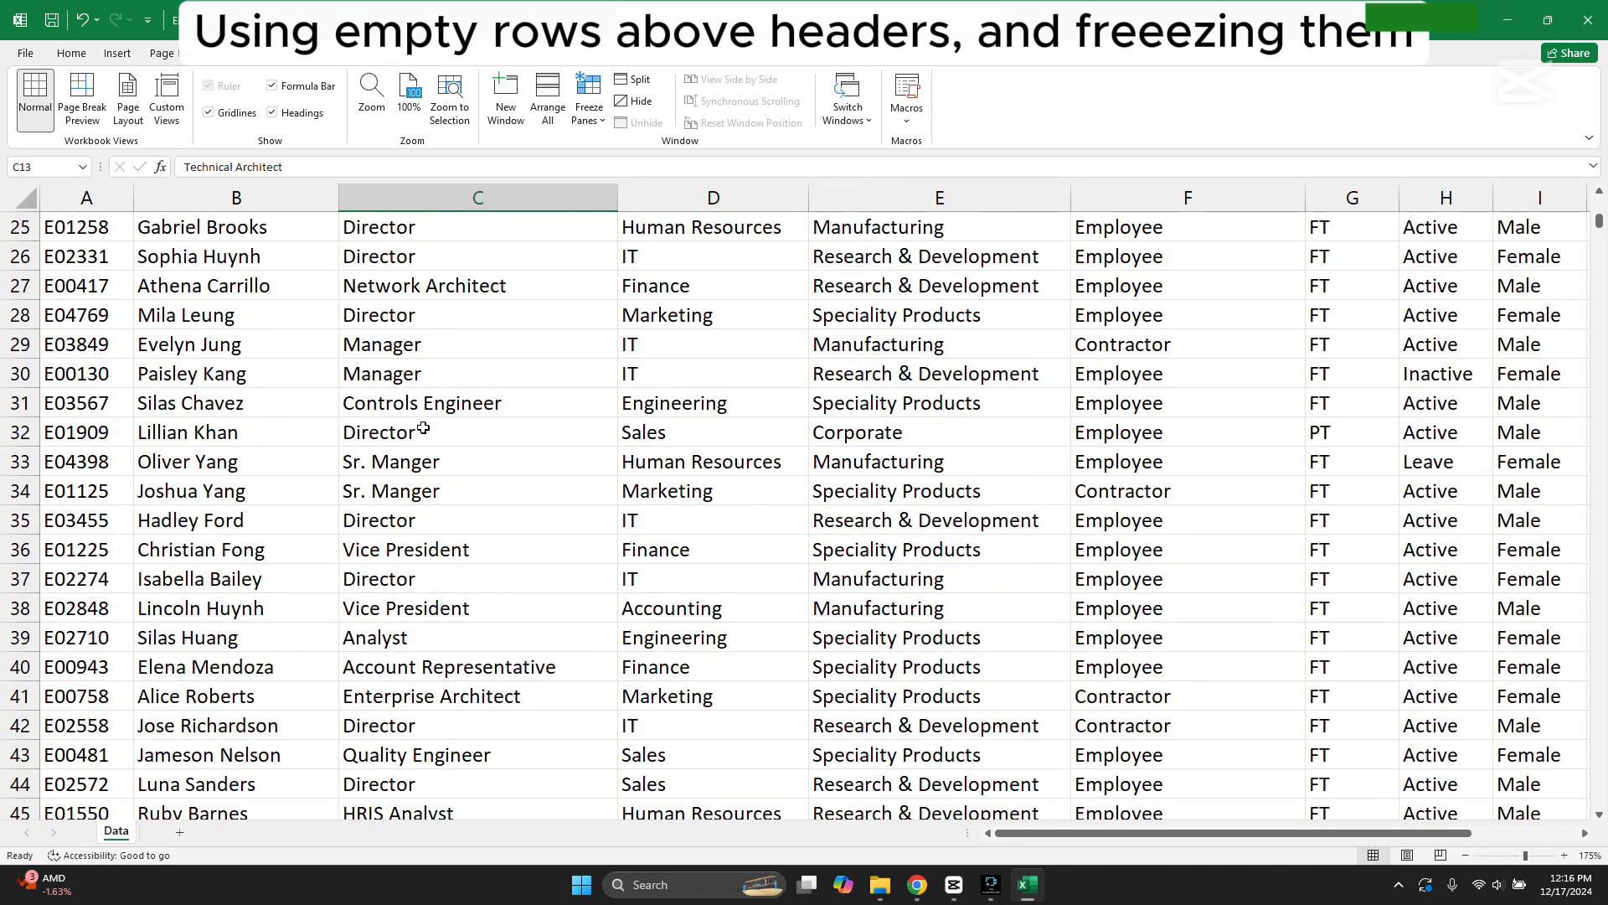
left_click(258, 259)
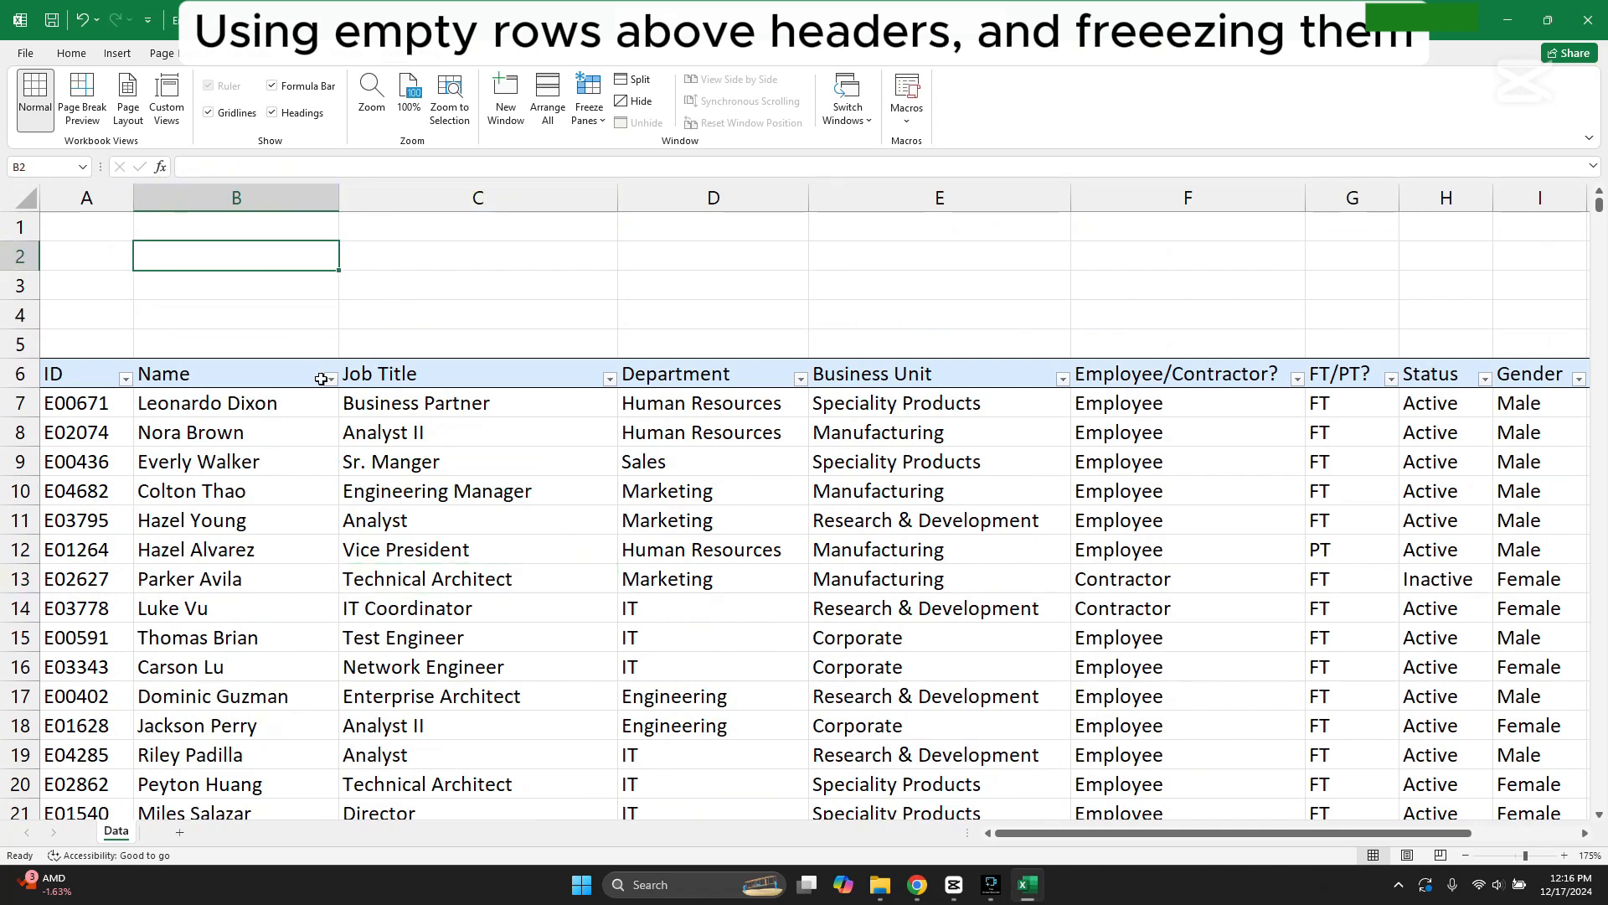
scroll(366, 441, "down", 4)
scroll(400, 432, "up", 4)
left_click(20, 403)
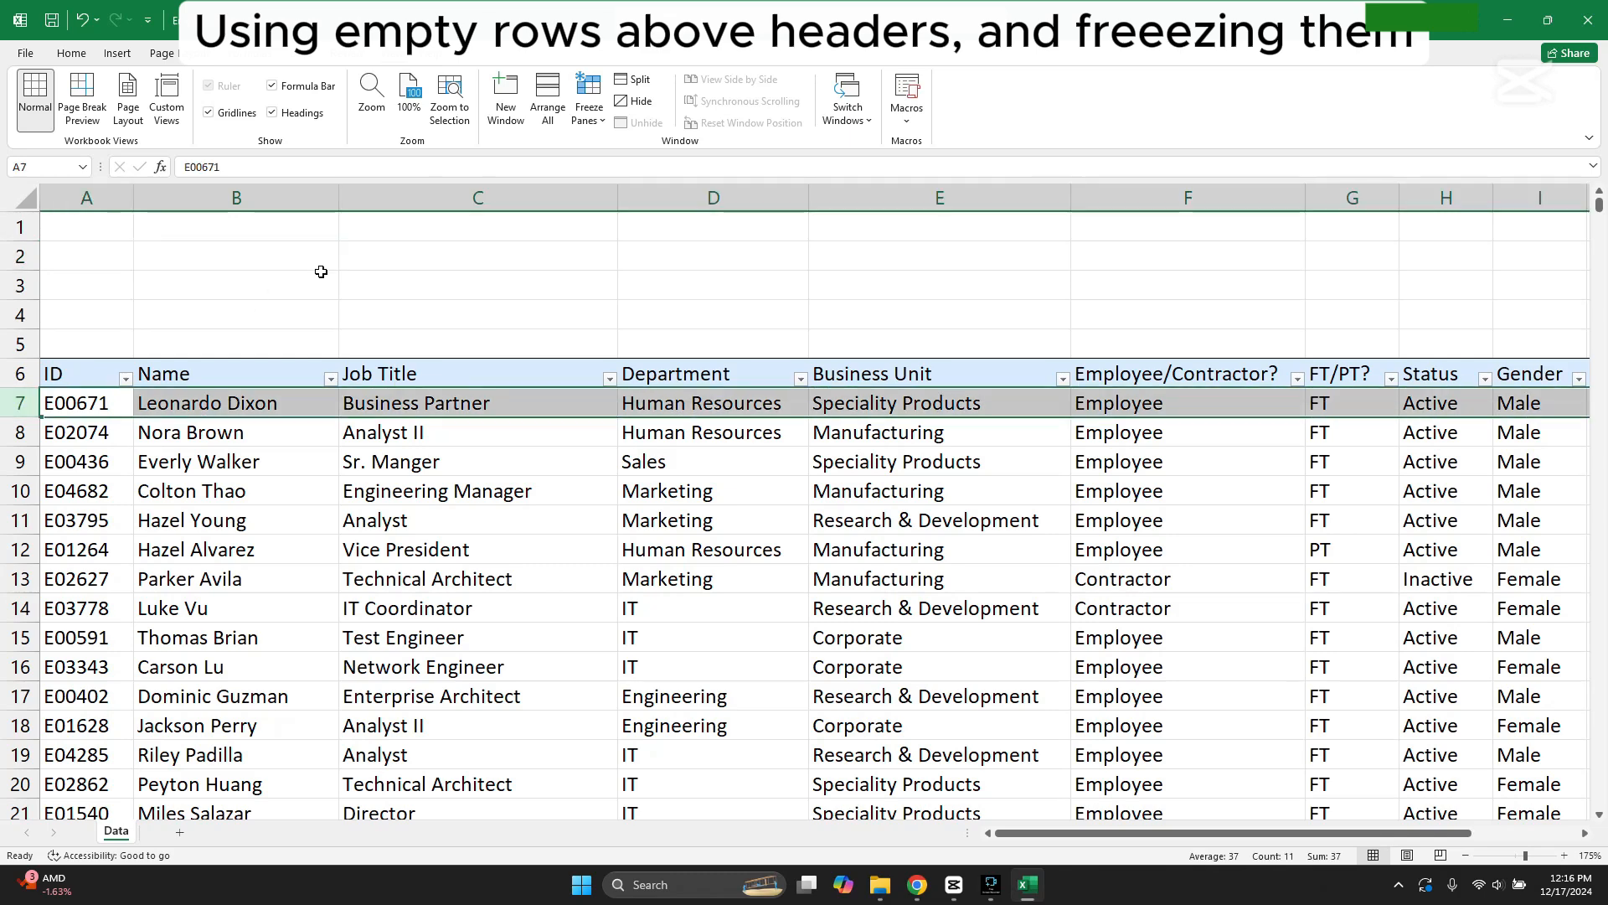
left_click(586, 118)
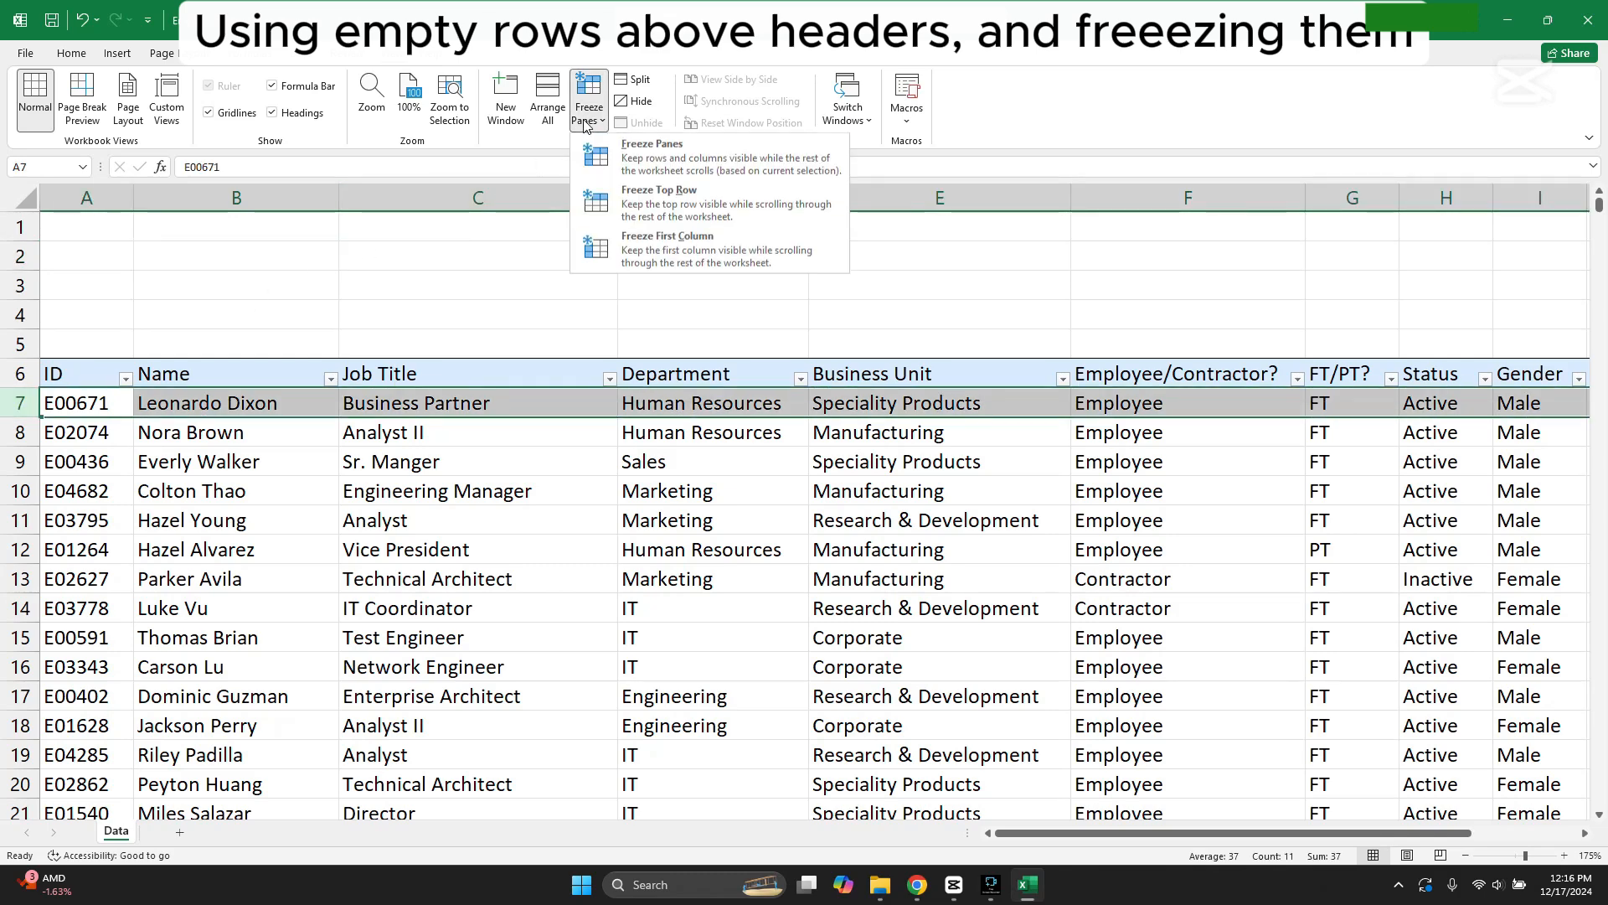
left_click(661, 161)
Step: Browse the records and examine whether the blank rows and column headings stay in view
scroll(595, 465, "down", 4)
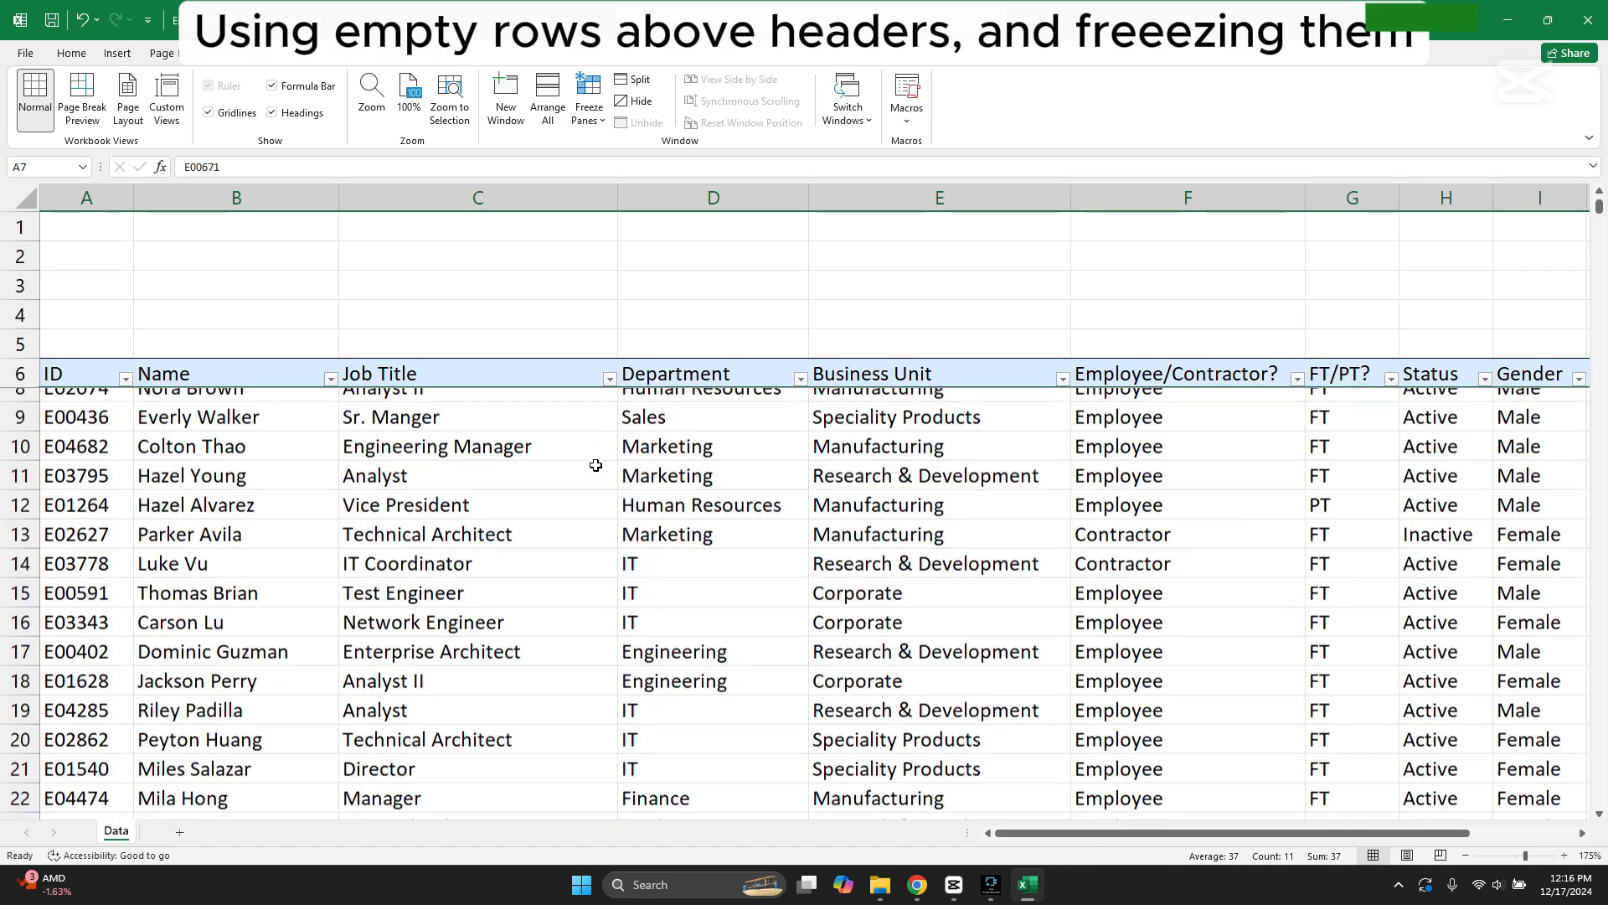
scroll(599, 467, "down", 9)
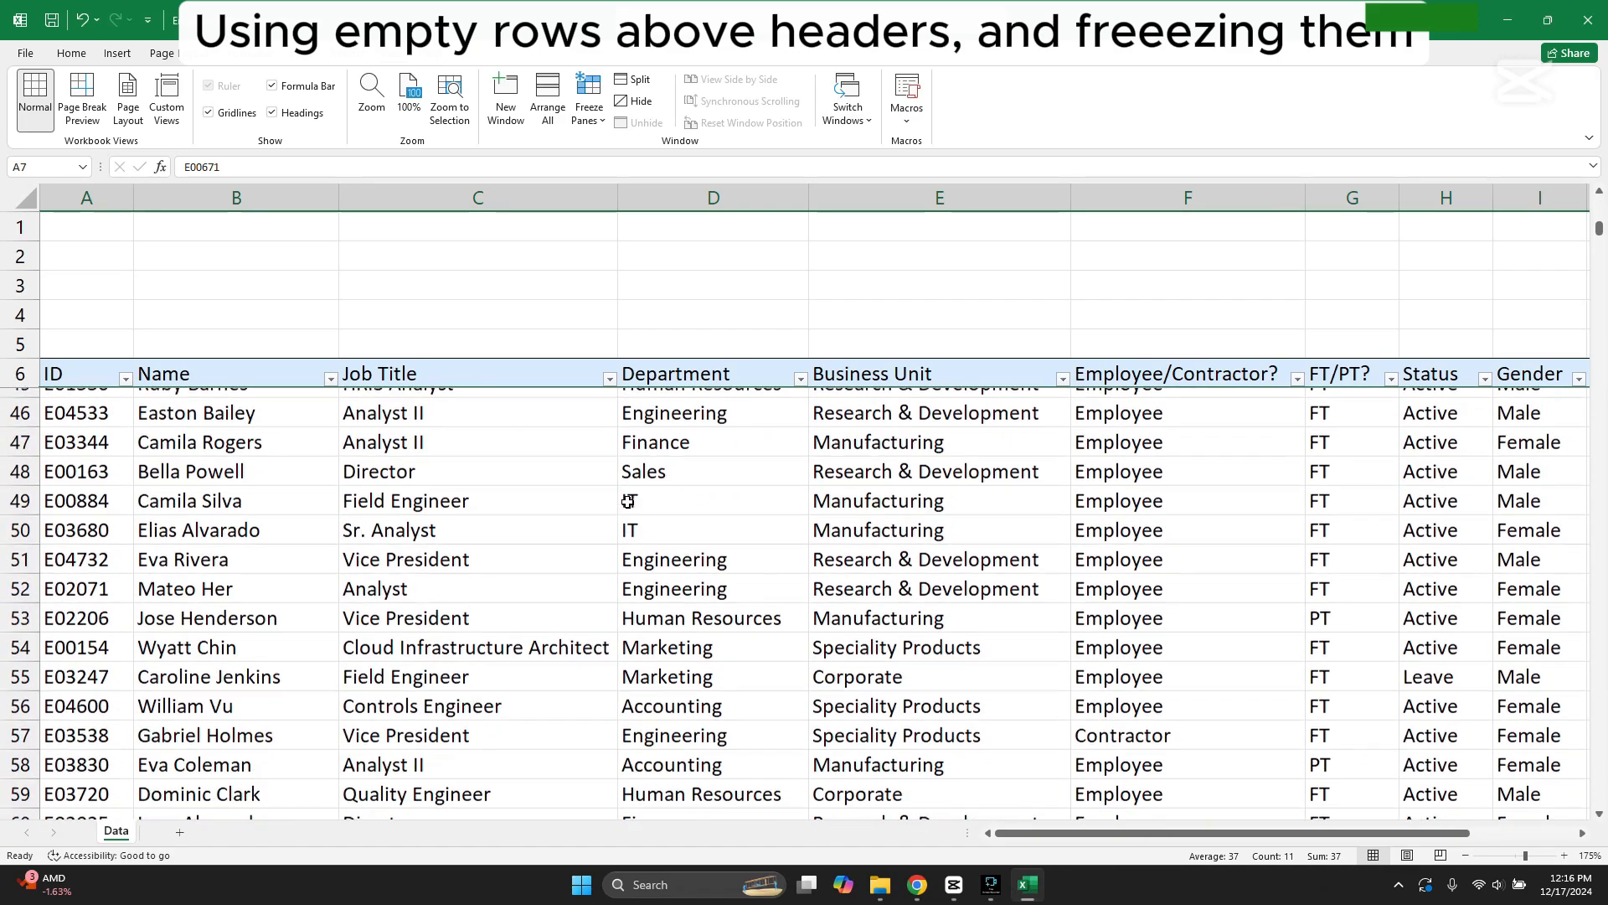
scroll(625, 494, "up", 9)
scroll(631, 501, "up", 4)
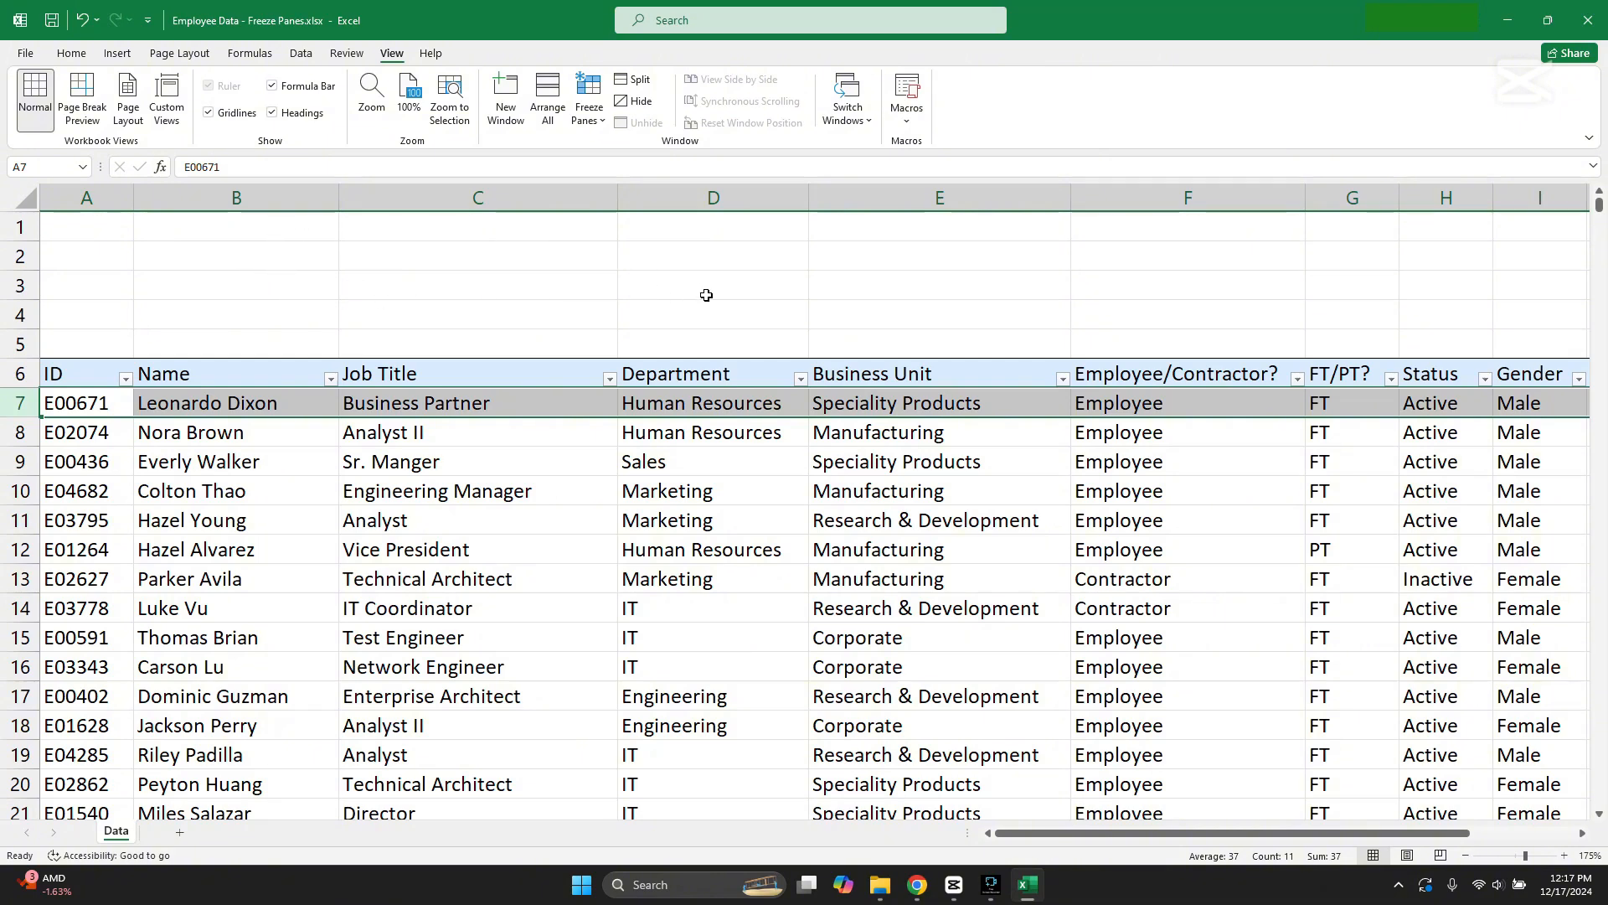
left_click_drag(119, 226, 984, 277)
left_click(786, 250)
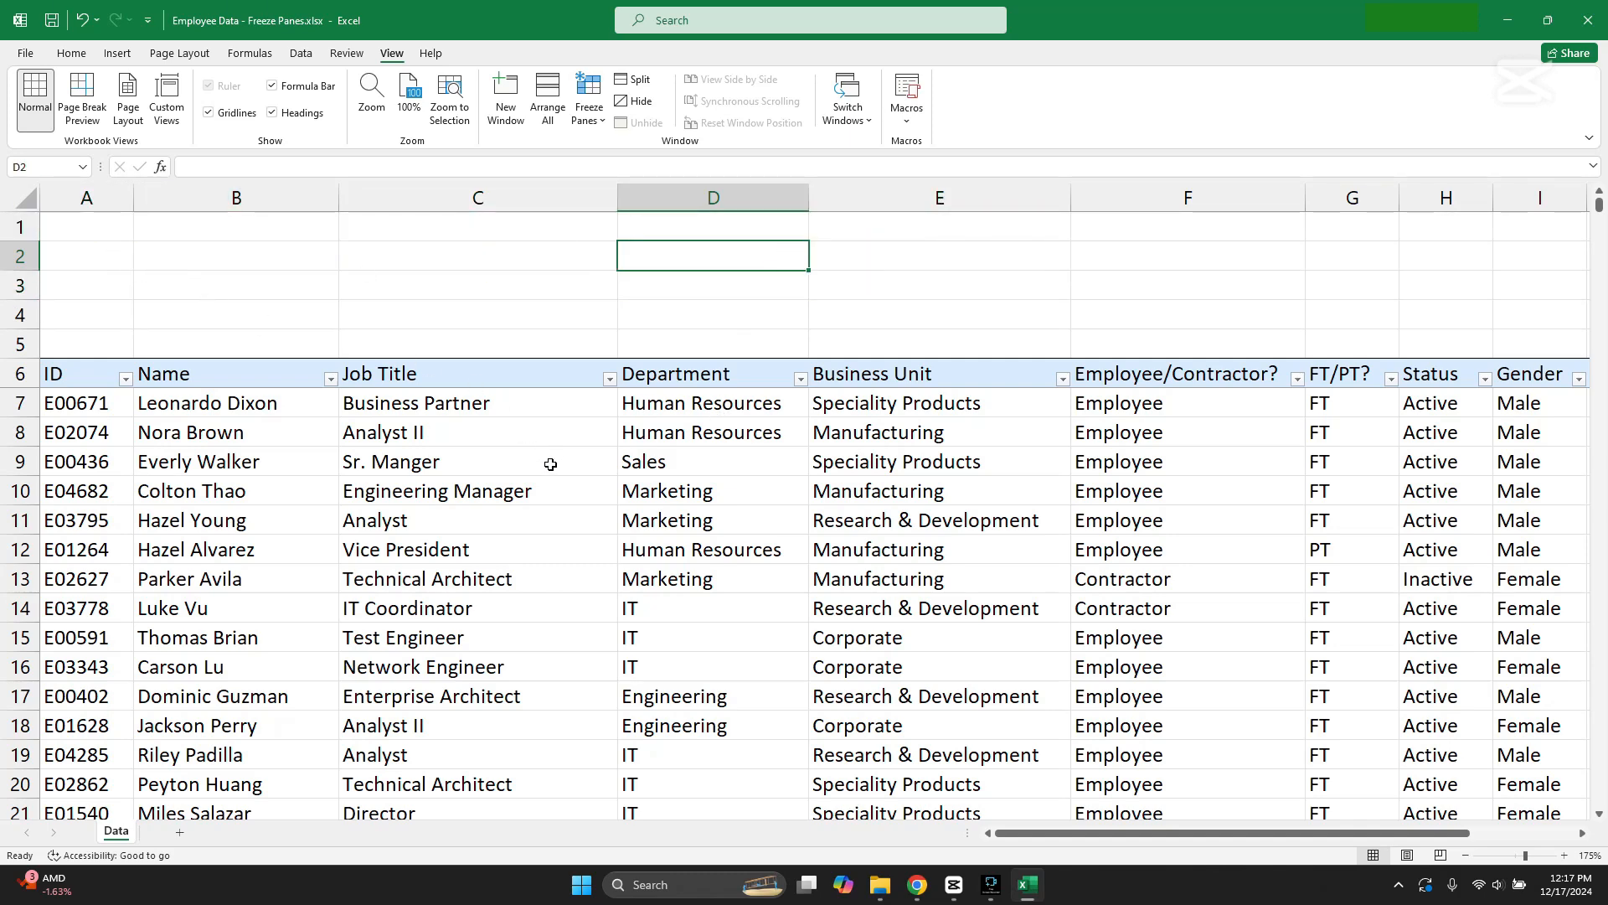
scroll(537, 342, "down", 4)
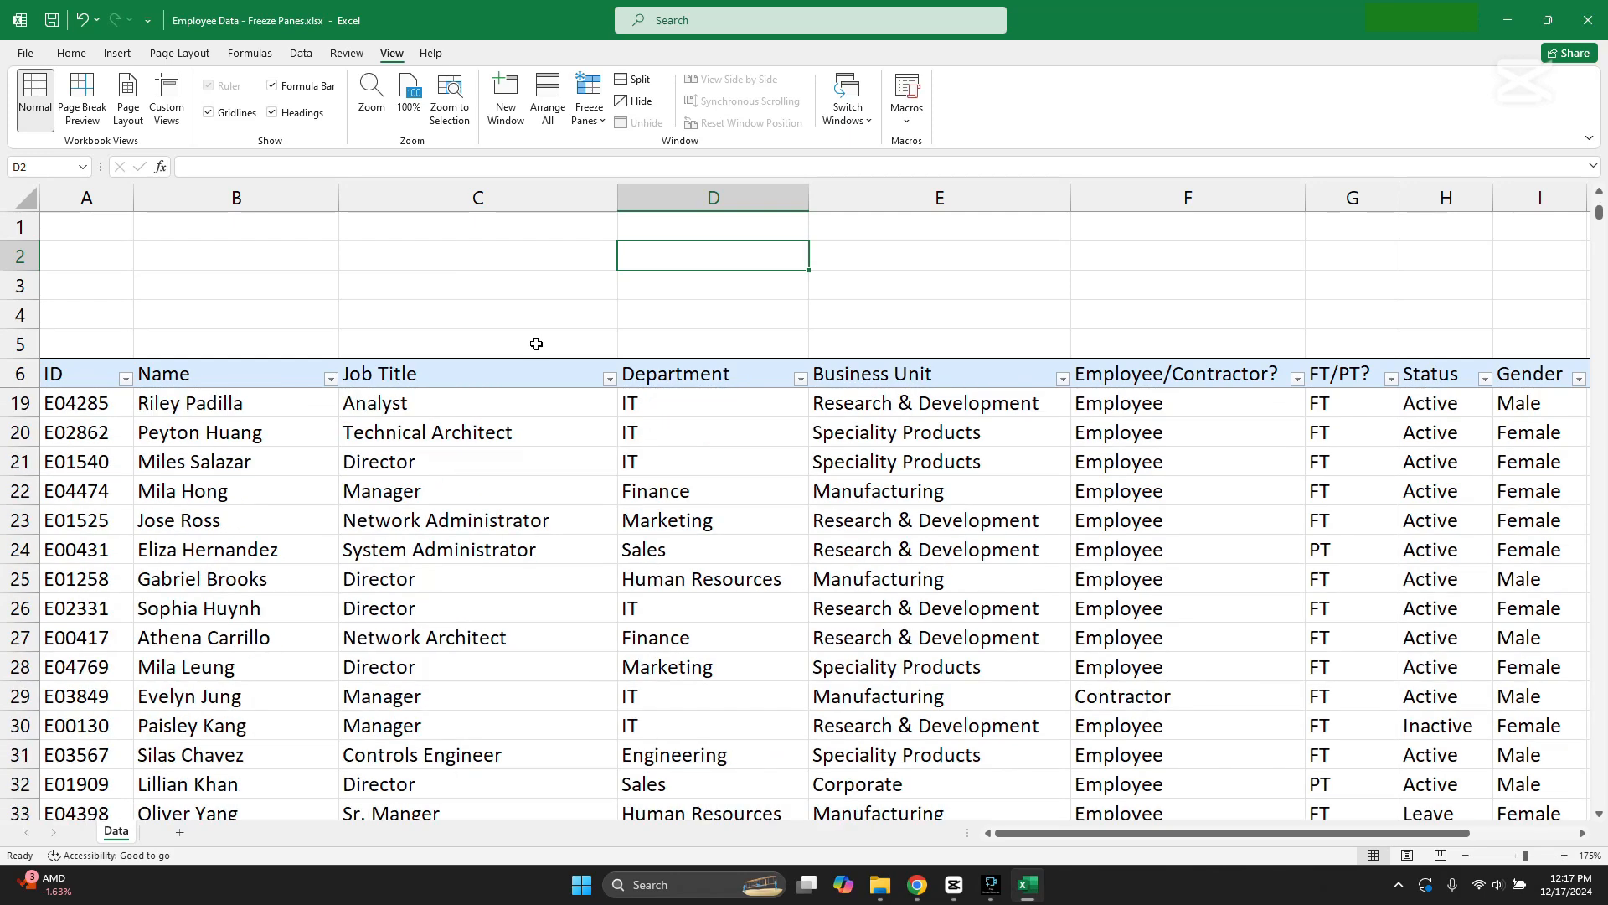
scroll(570, 403, "up", 4)
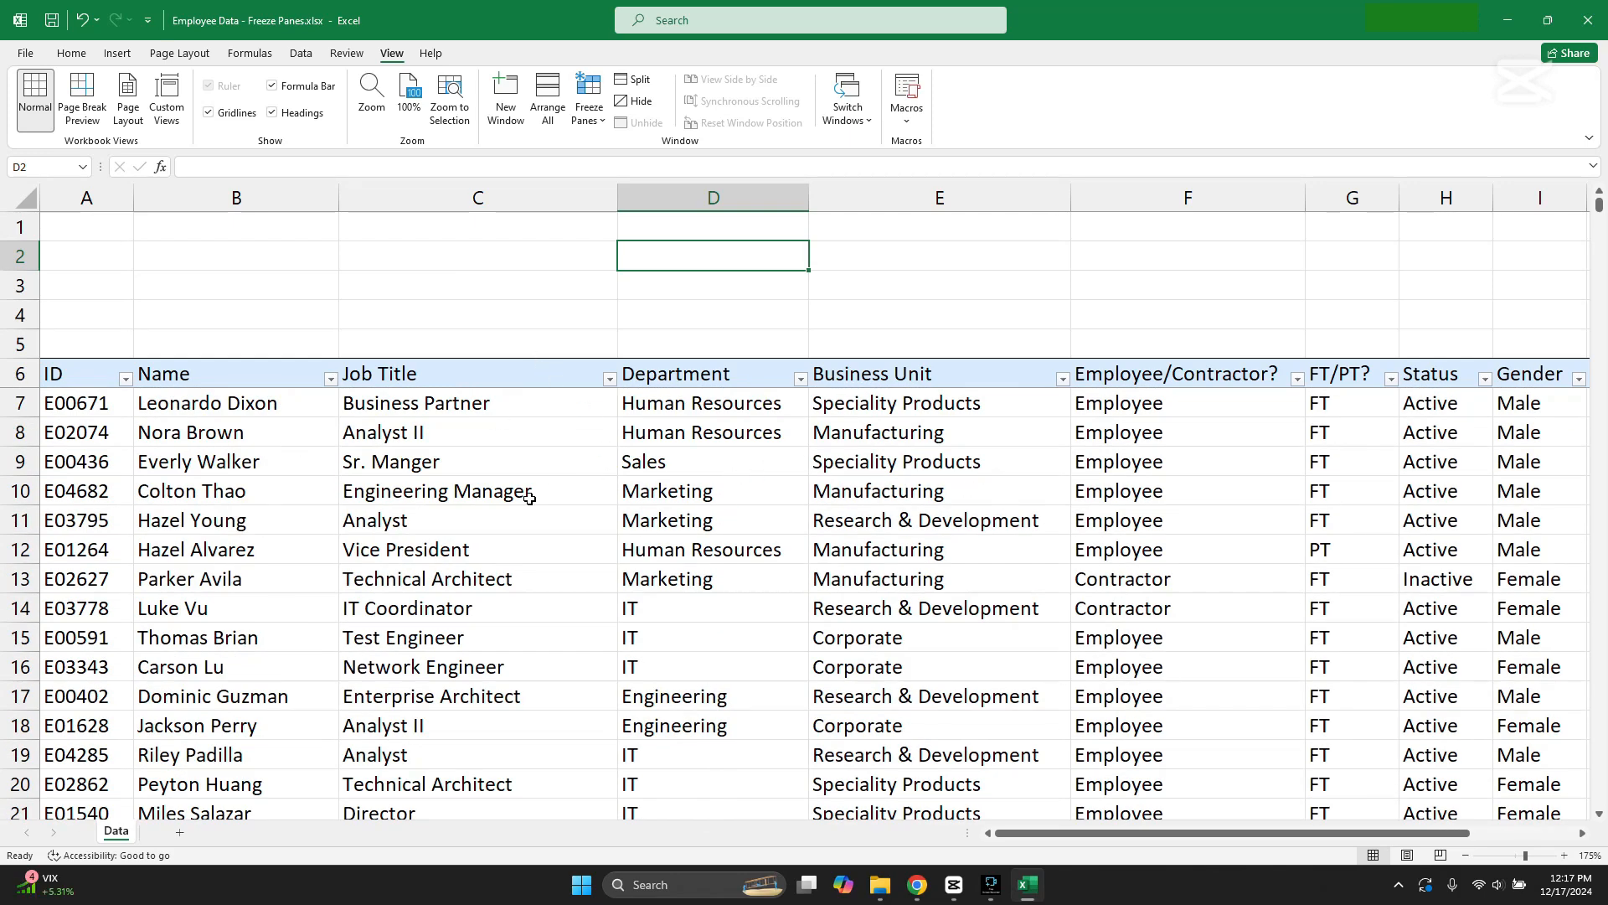
Step: Fill the scattered cells C11, D9, E11, F13, H18 and E17 with standard orange
left_click(444, 520)
left_click(696, 470, "ctrl")
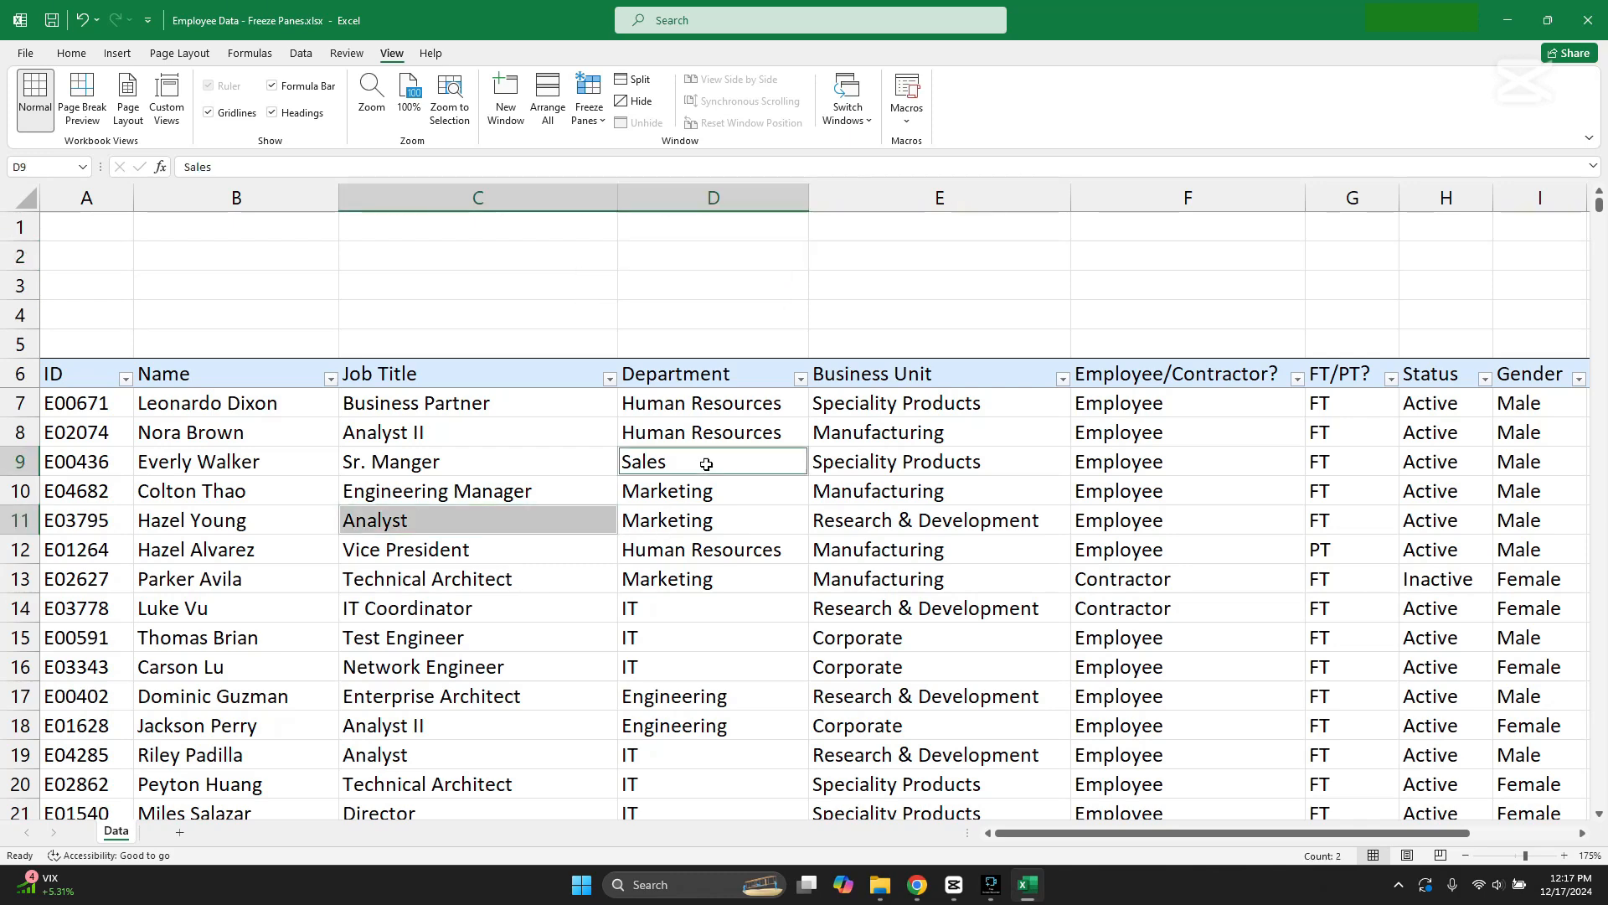
left_click(962, 523, "ctrl")
left_click(1142, 577, "ctrl")
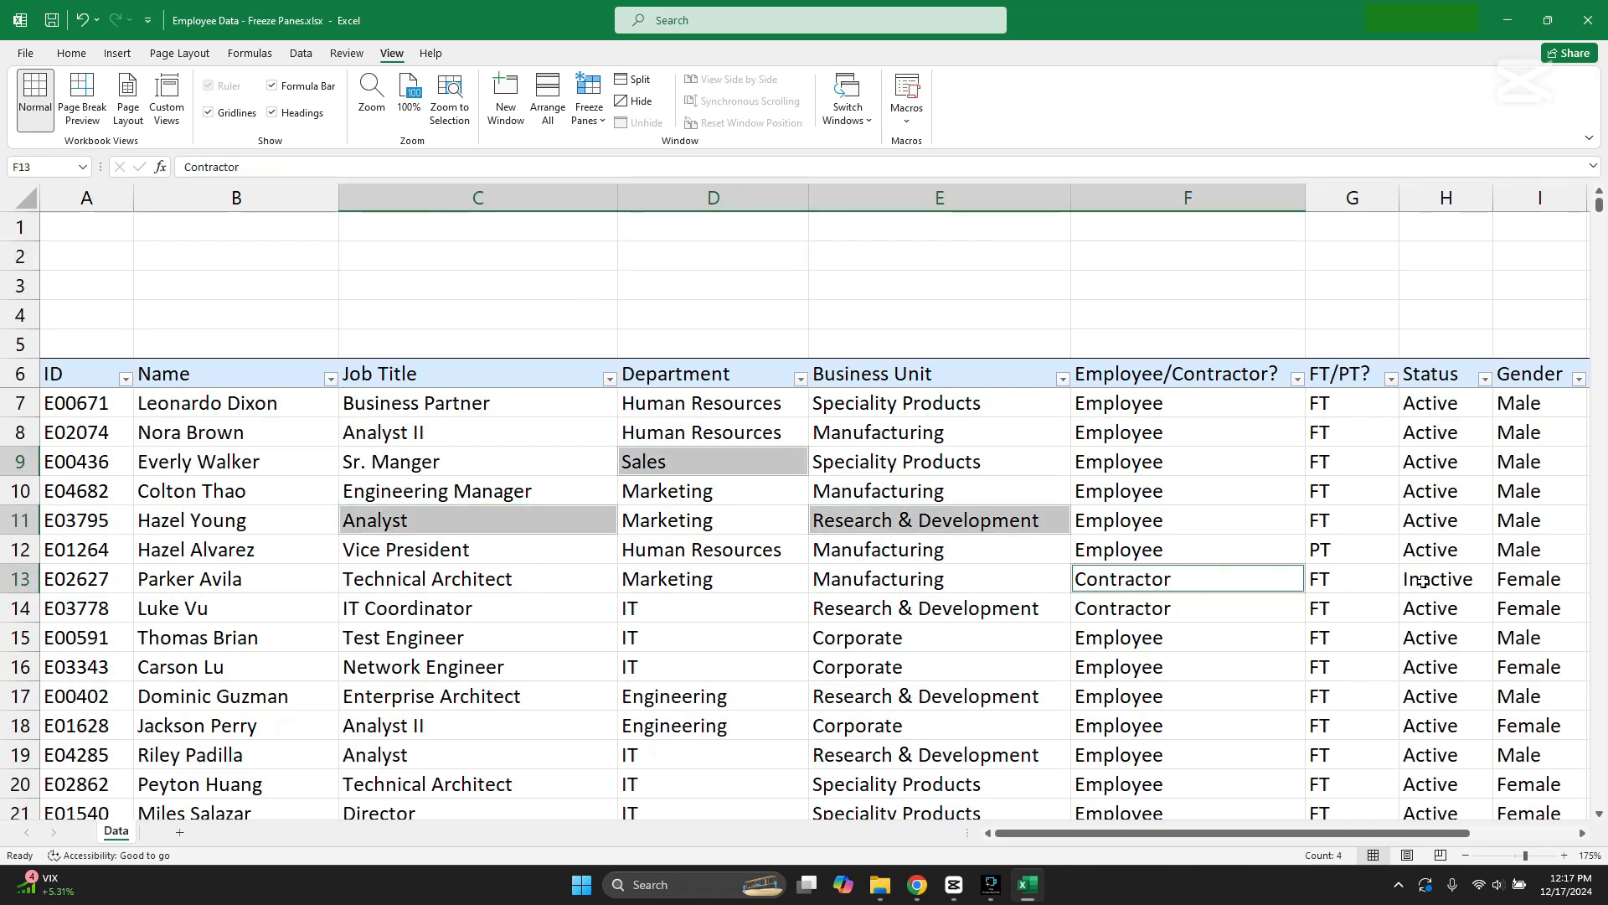
left_click(1442, 725, "ctrl")
left_click(930, 699, "ctrl")
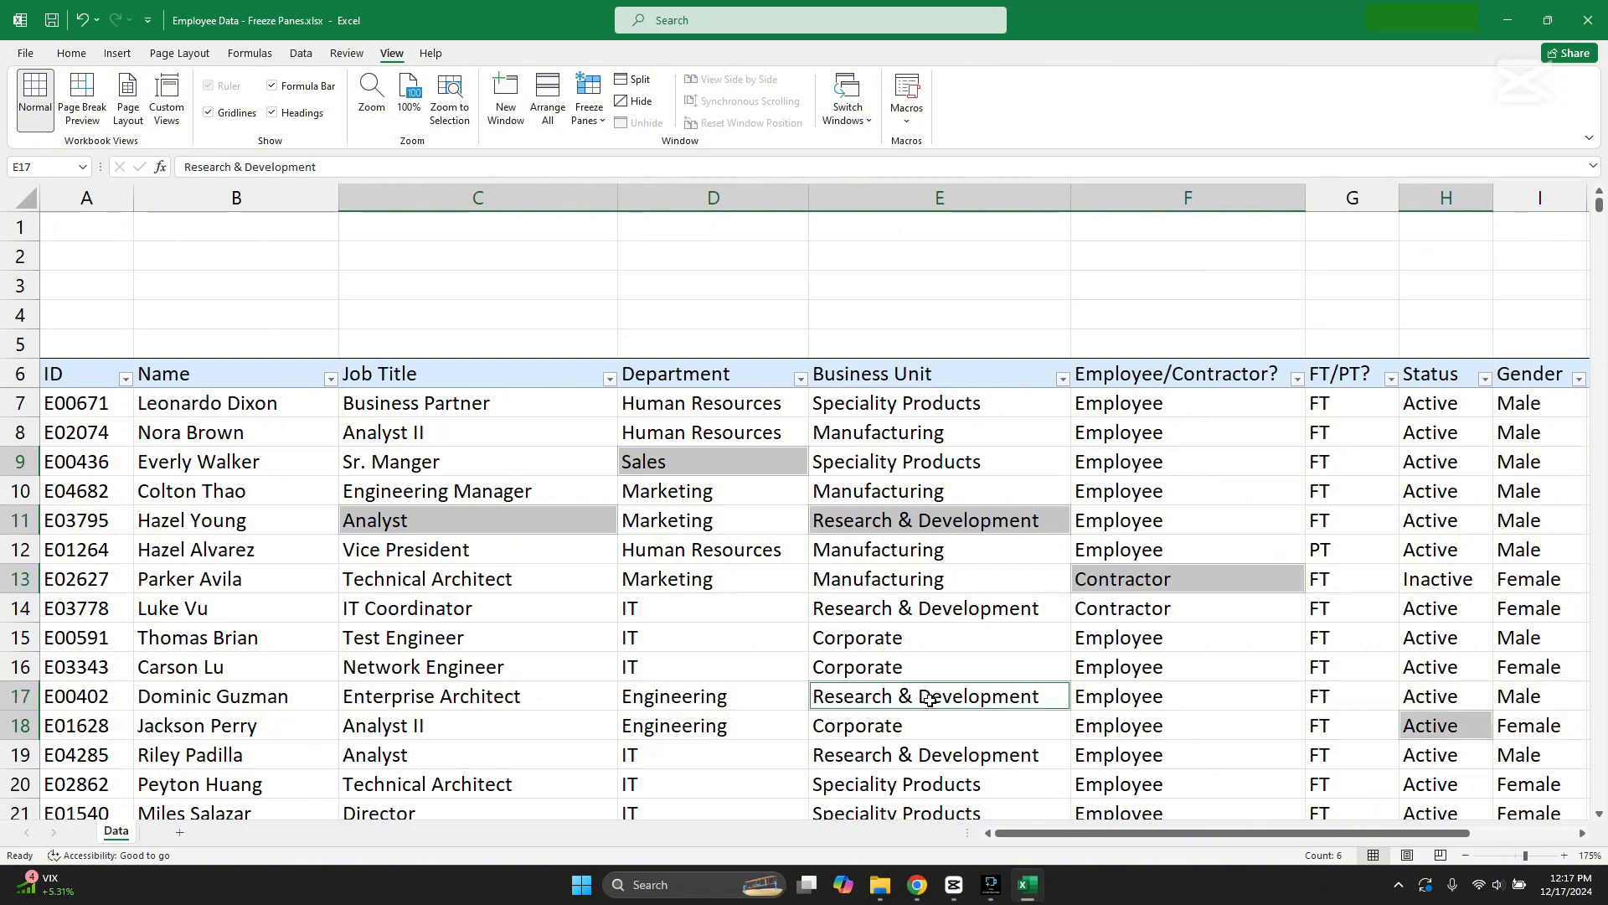
left_click(71, 53)
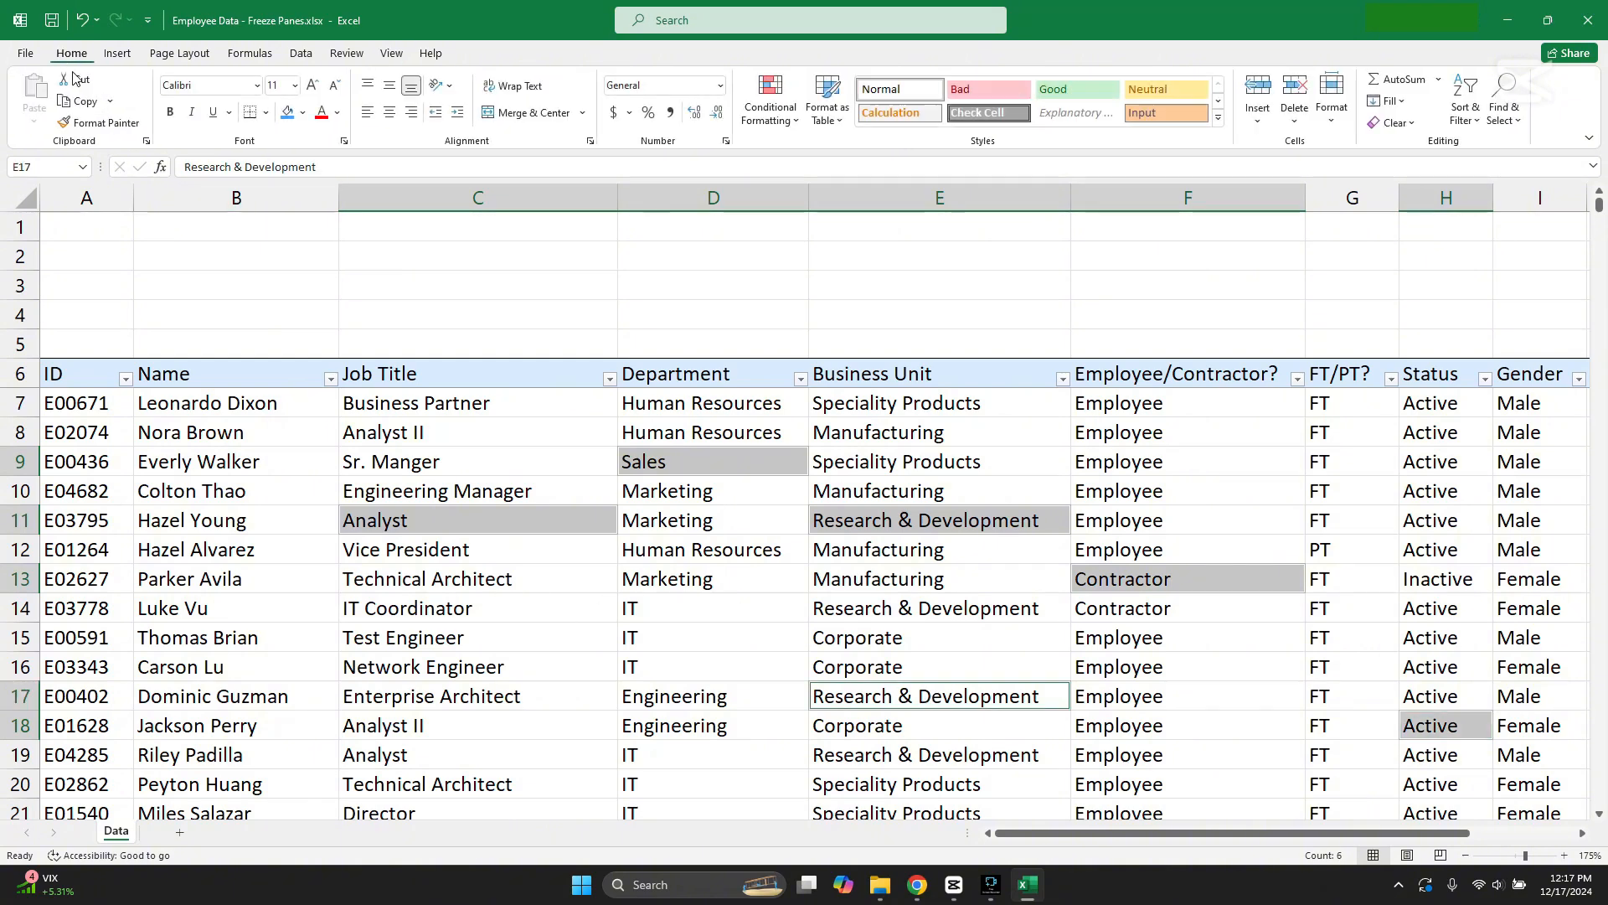
left_click(304, 115)
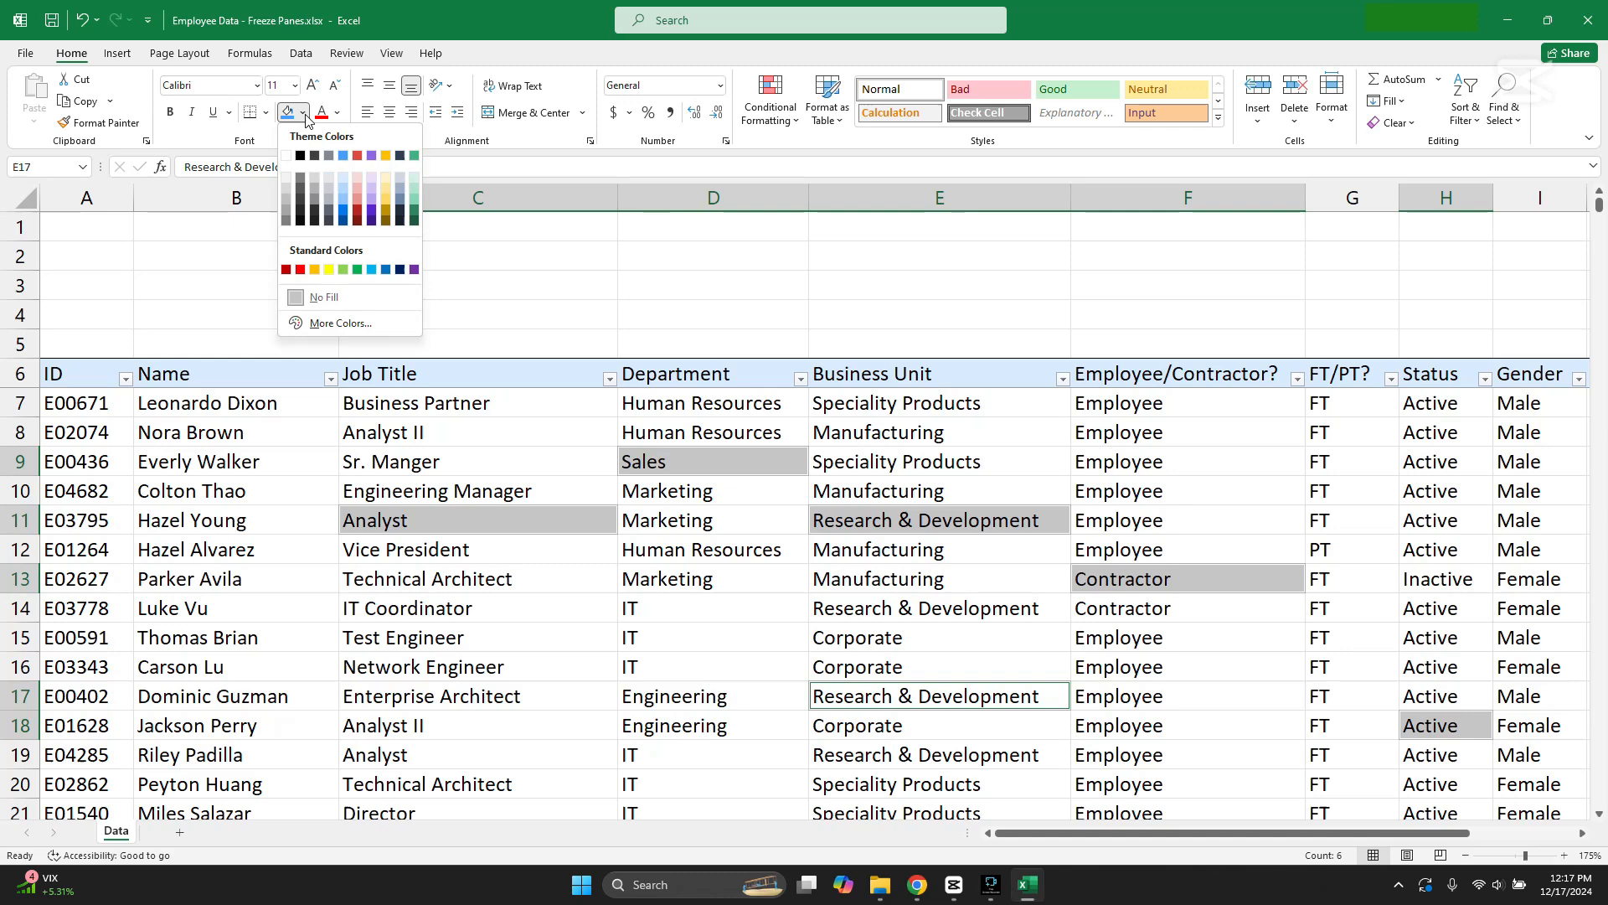
left_click(315, 270)
Step: Fill cells B17, B9, C19, D13 and E10 with standard green
left_click(234, 703)
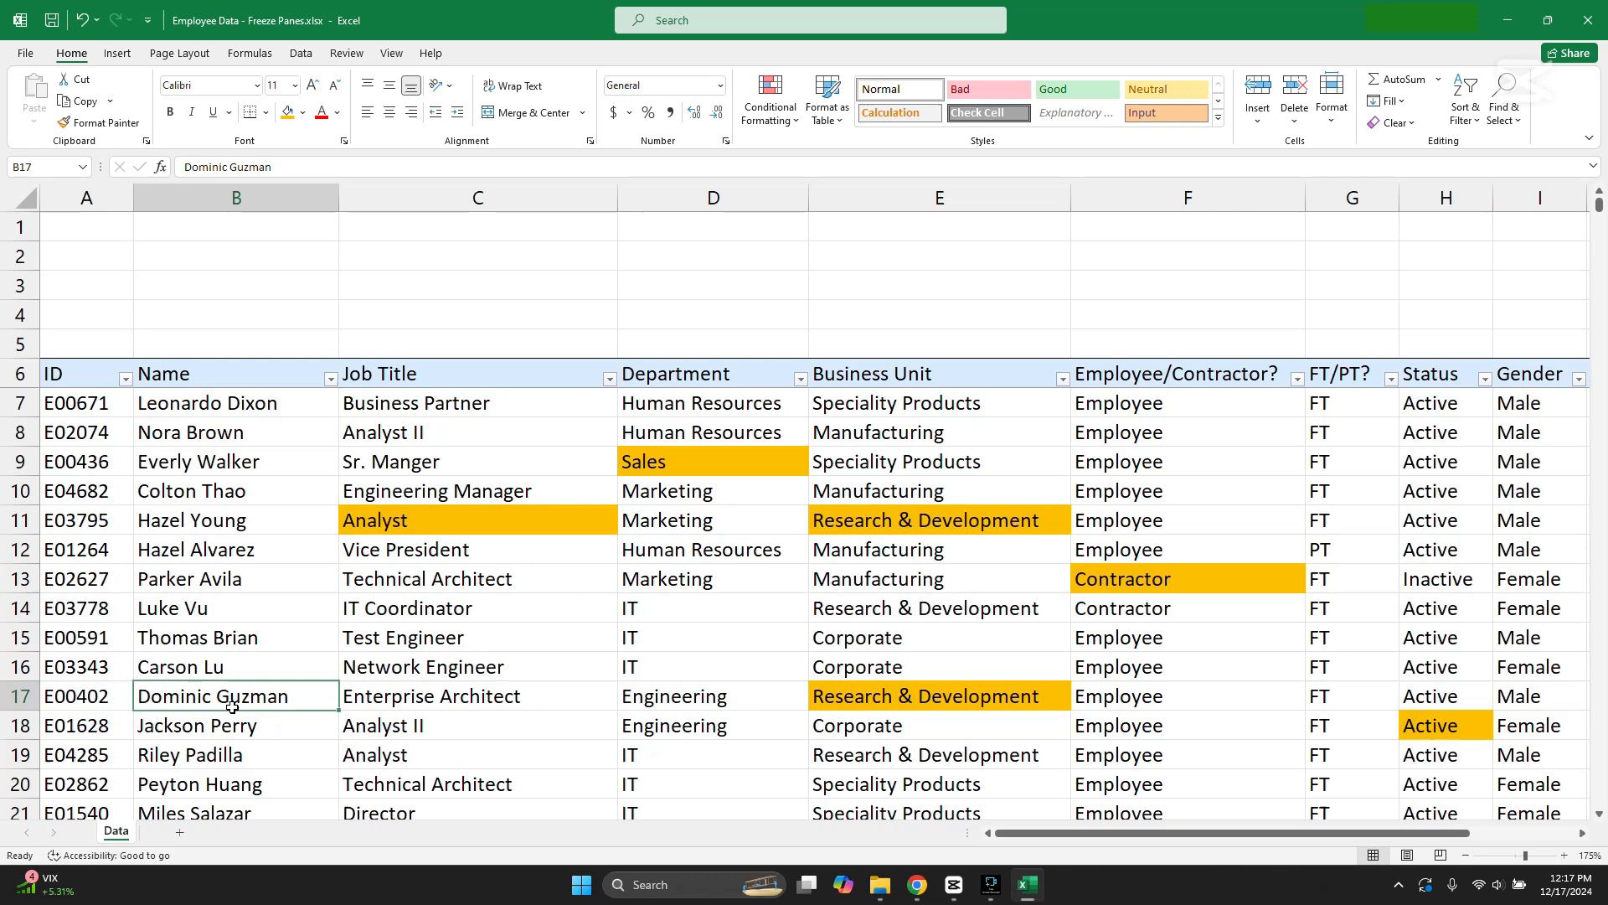
left_click(195, 474, "ctrl")
left_click(450, 740, "ctrl")
left_click(669, 584, "ctrl")
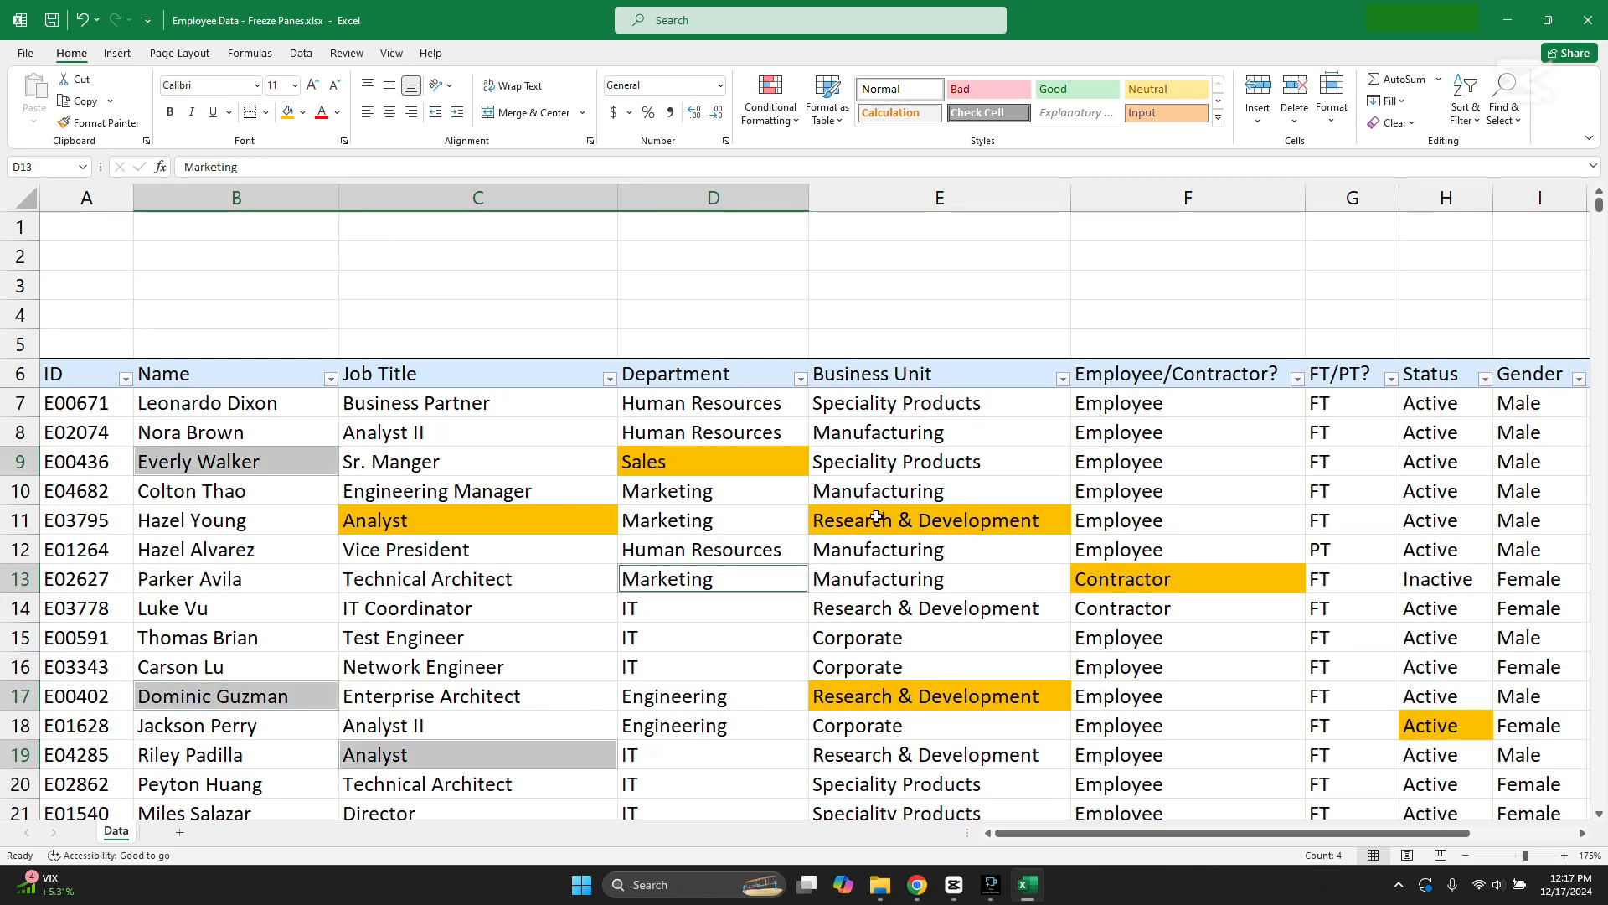
left_click(882, 488, "ctrl")
left_click(304, 114)
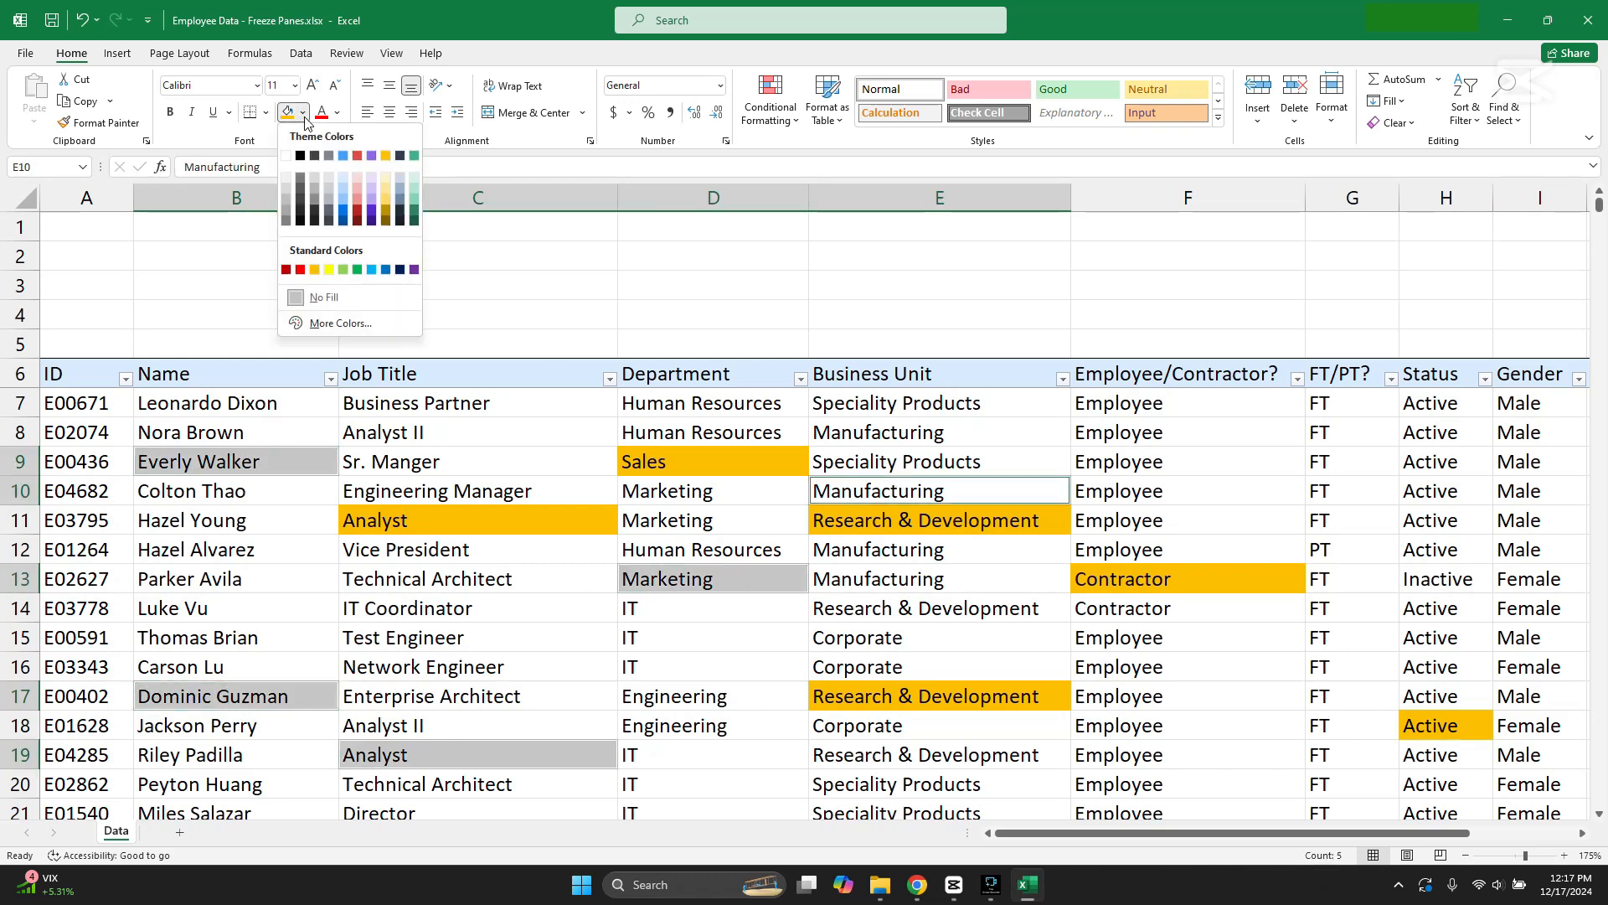
left_click(356, 270)
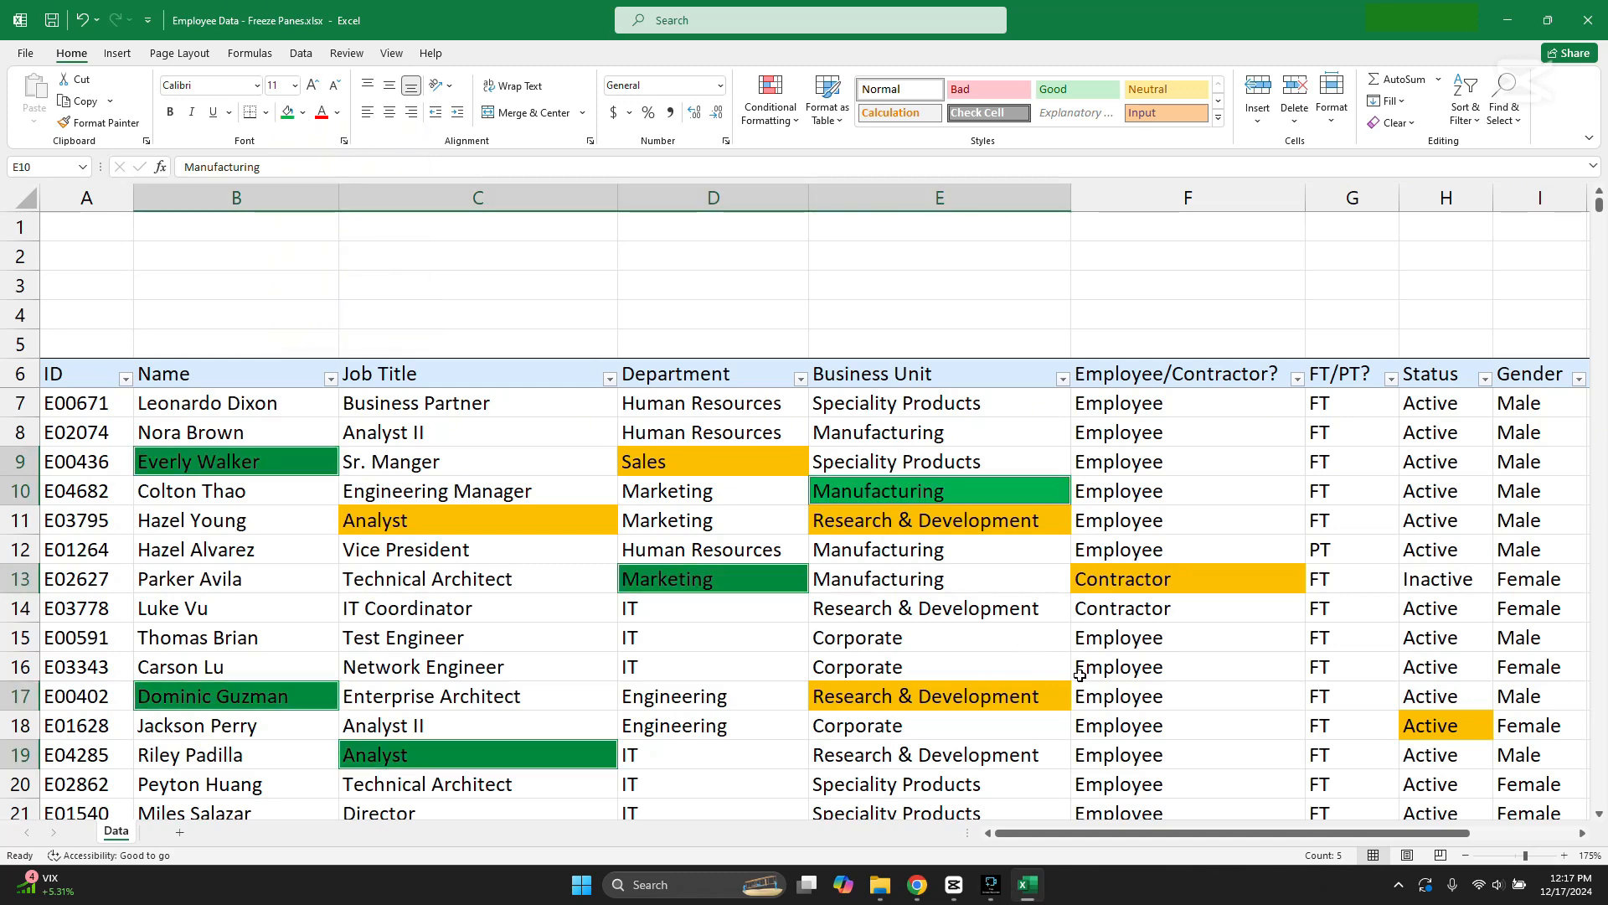
Step: Fill cells F26, F23, D19, C14 and B12 with standard red
left_click(1194, 703)
scroll(1194, 703, "down", 4)
left_click(1208, 615)
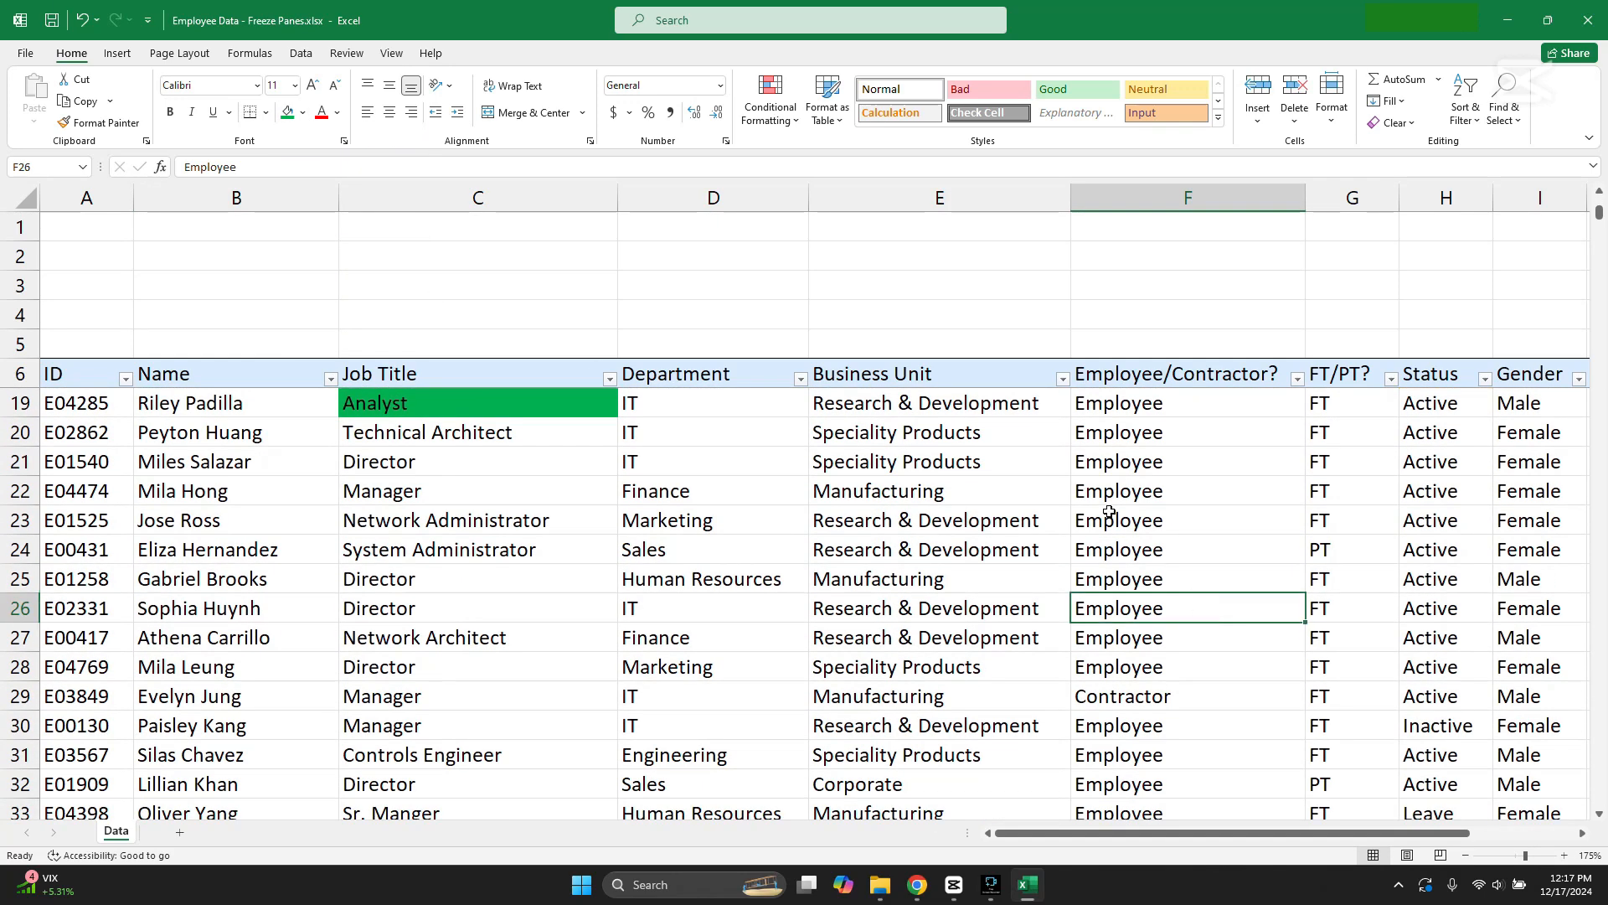
left_click(1111, 511, "ctrl")
left_click(779, 412, "ctrl")
scroll(741, 490, "up", 3)
left_click(385, 514, "ctrl")
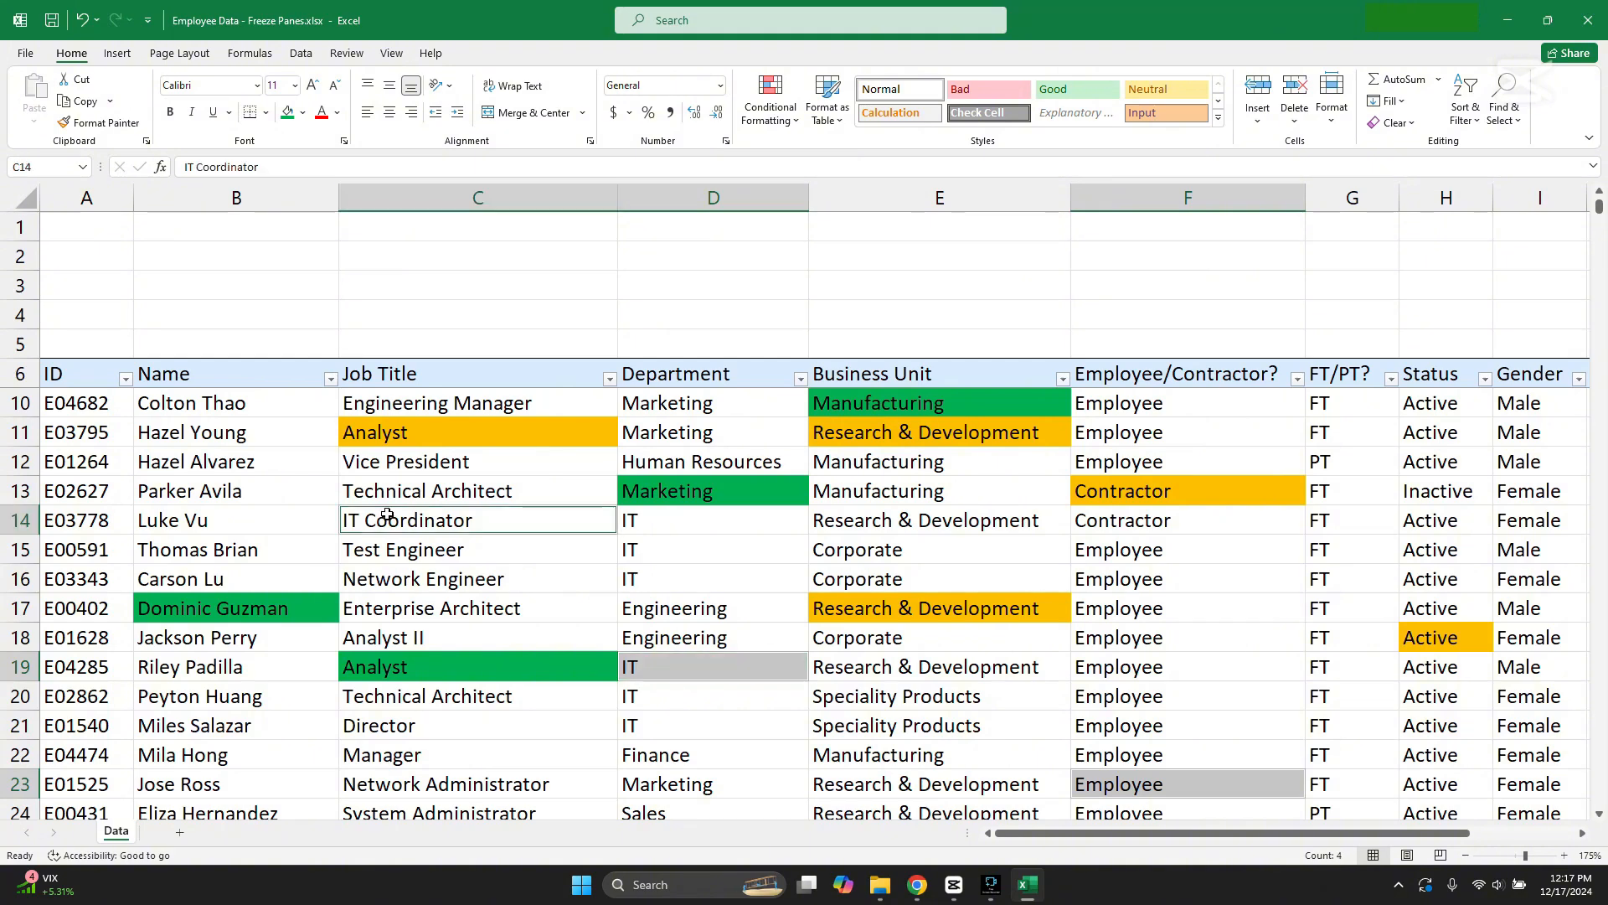
left_click(221, 448, "ctrl")
left_click(302, 112)
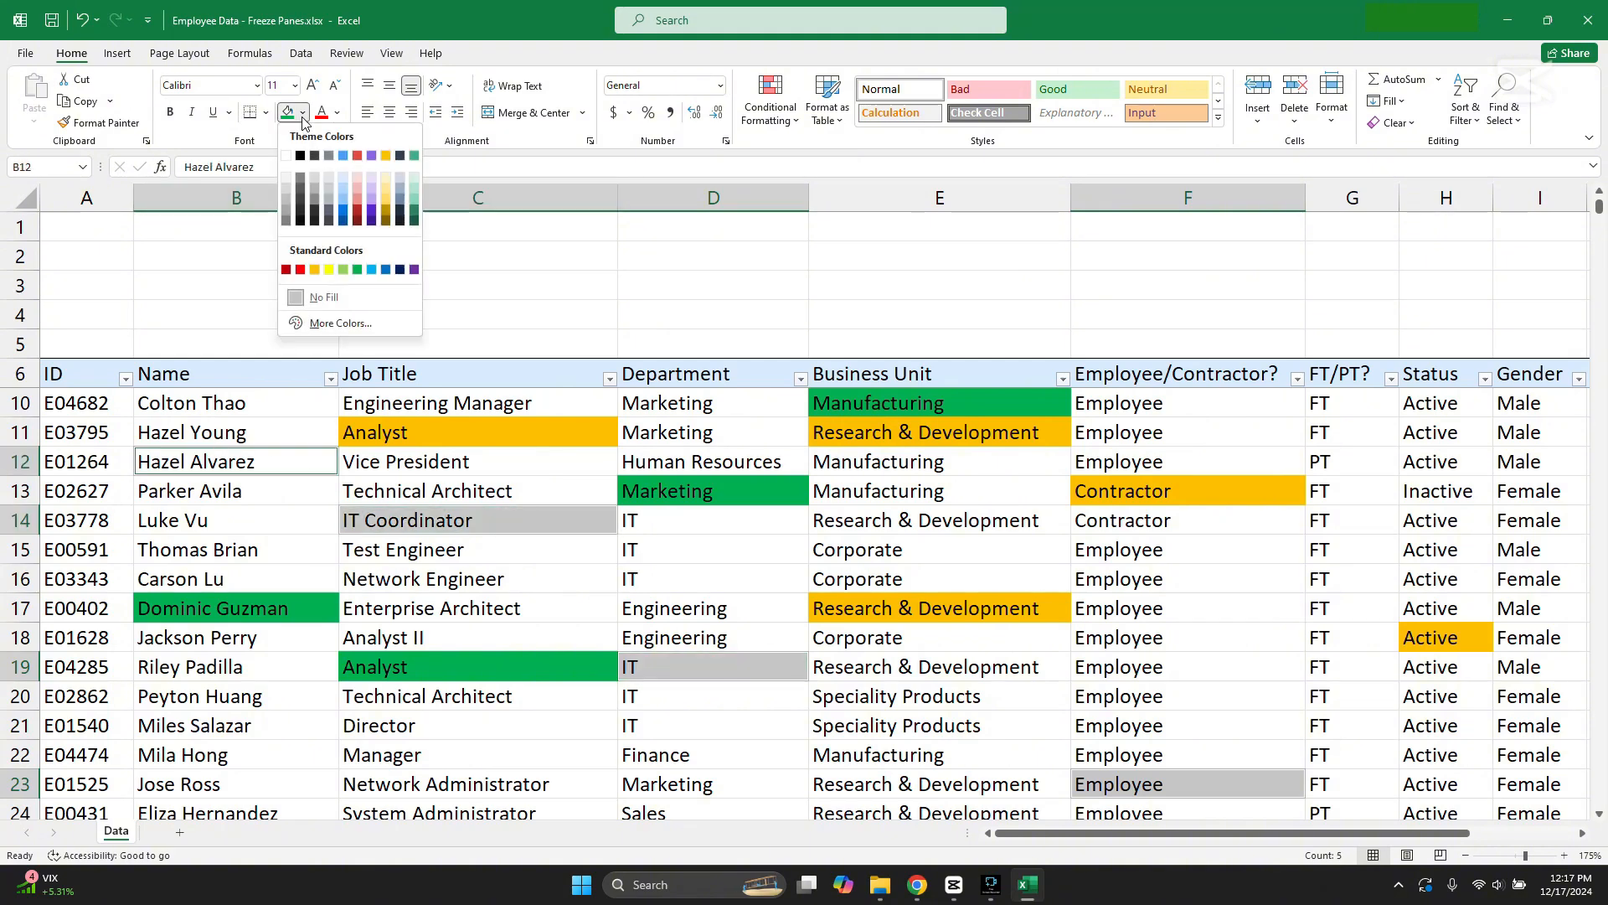
left_click(300, 269)
scroll(113, 265, "up", 1)
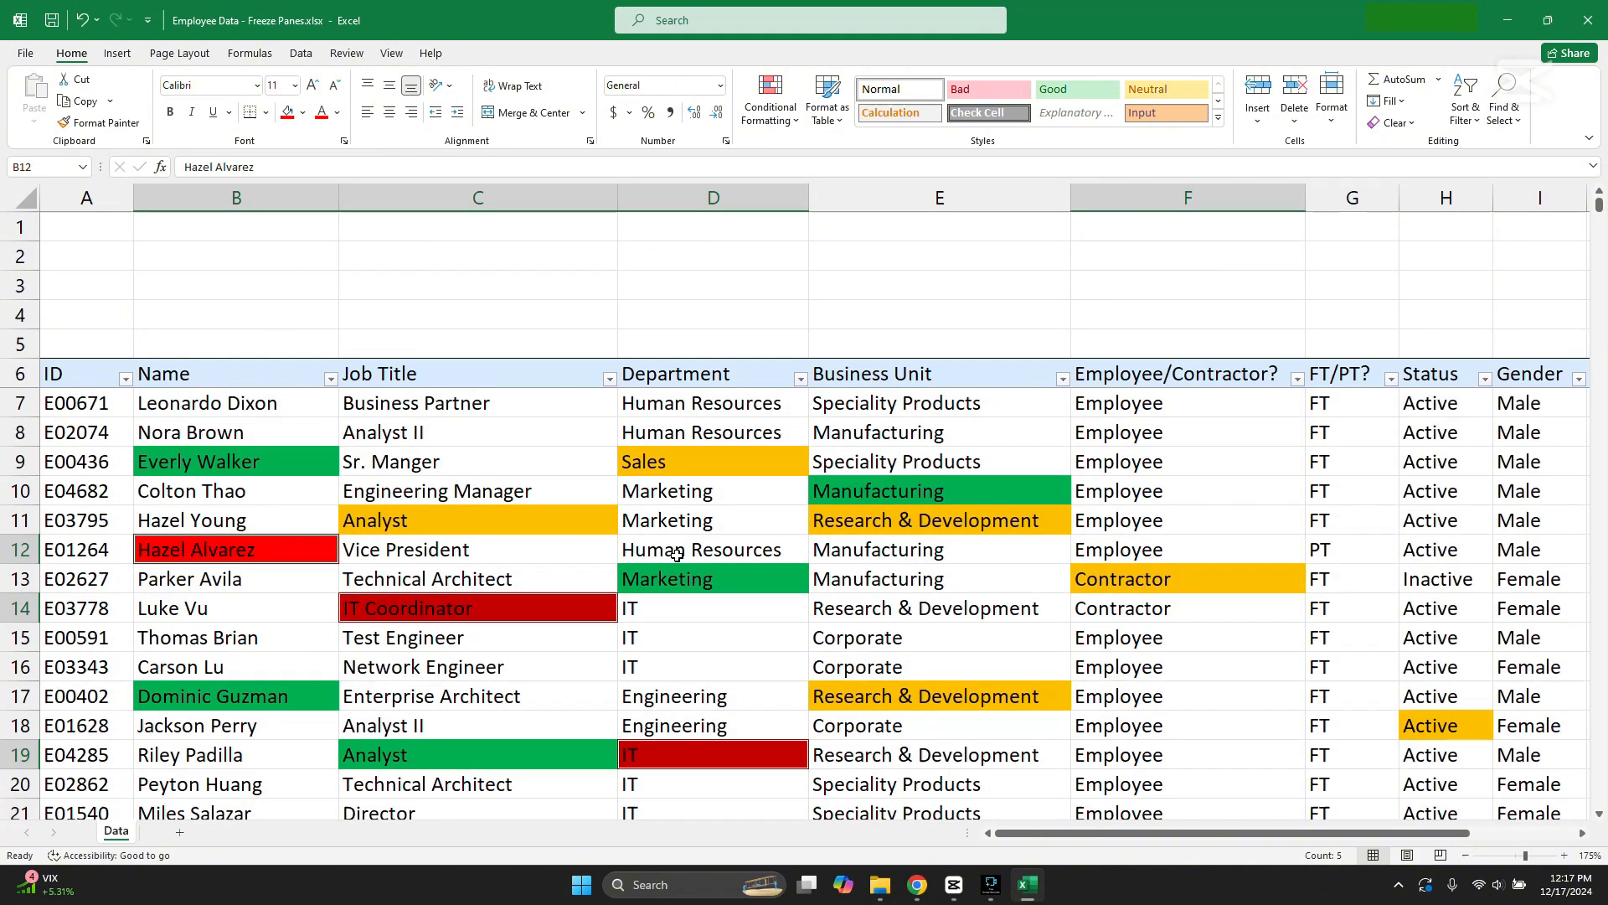
Step: Enter the heading Legend in cell A1
left_click(76, 233)
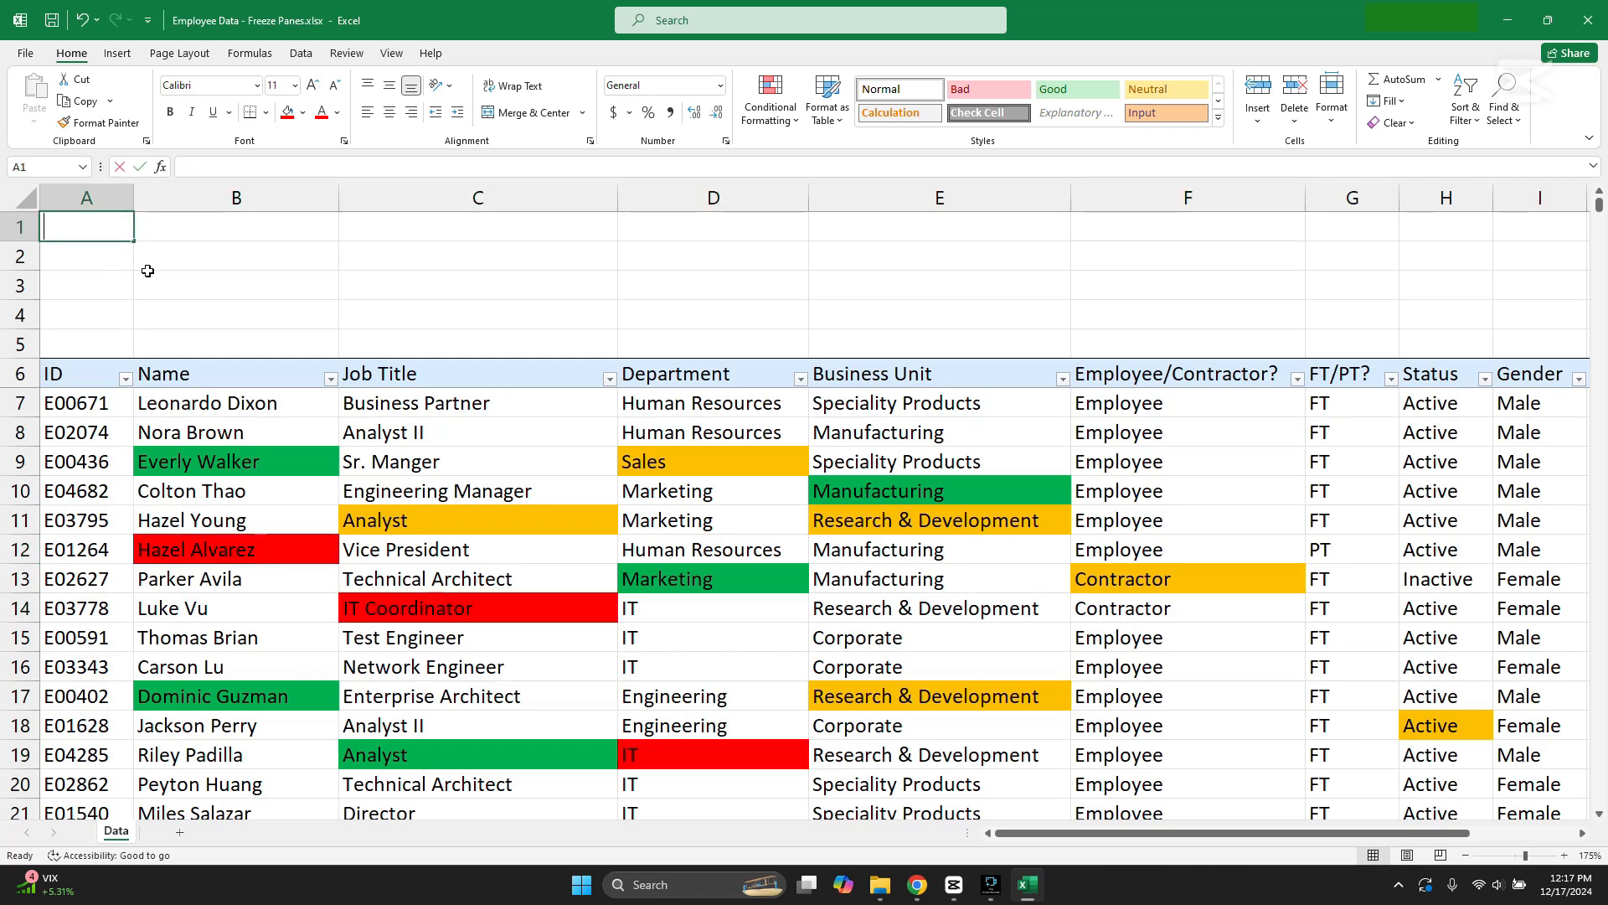
type("Legend")
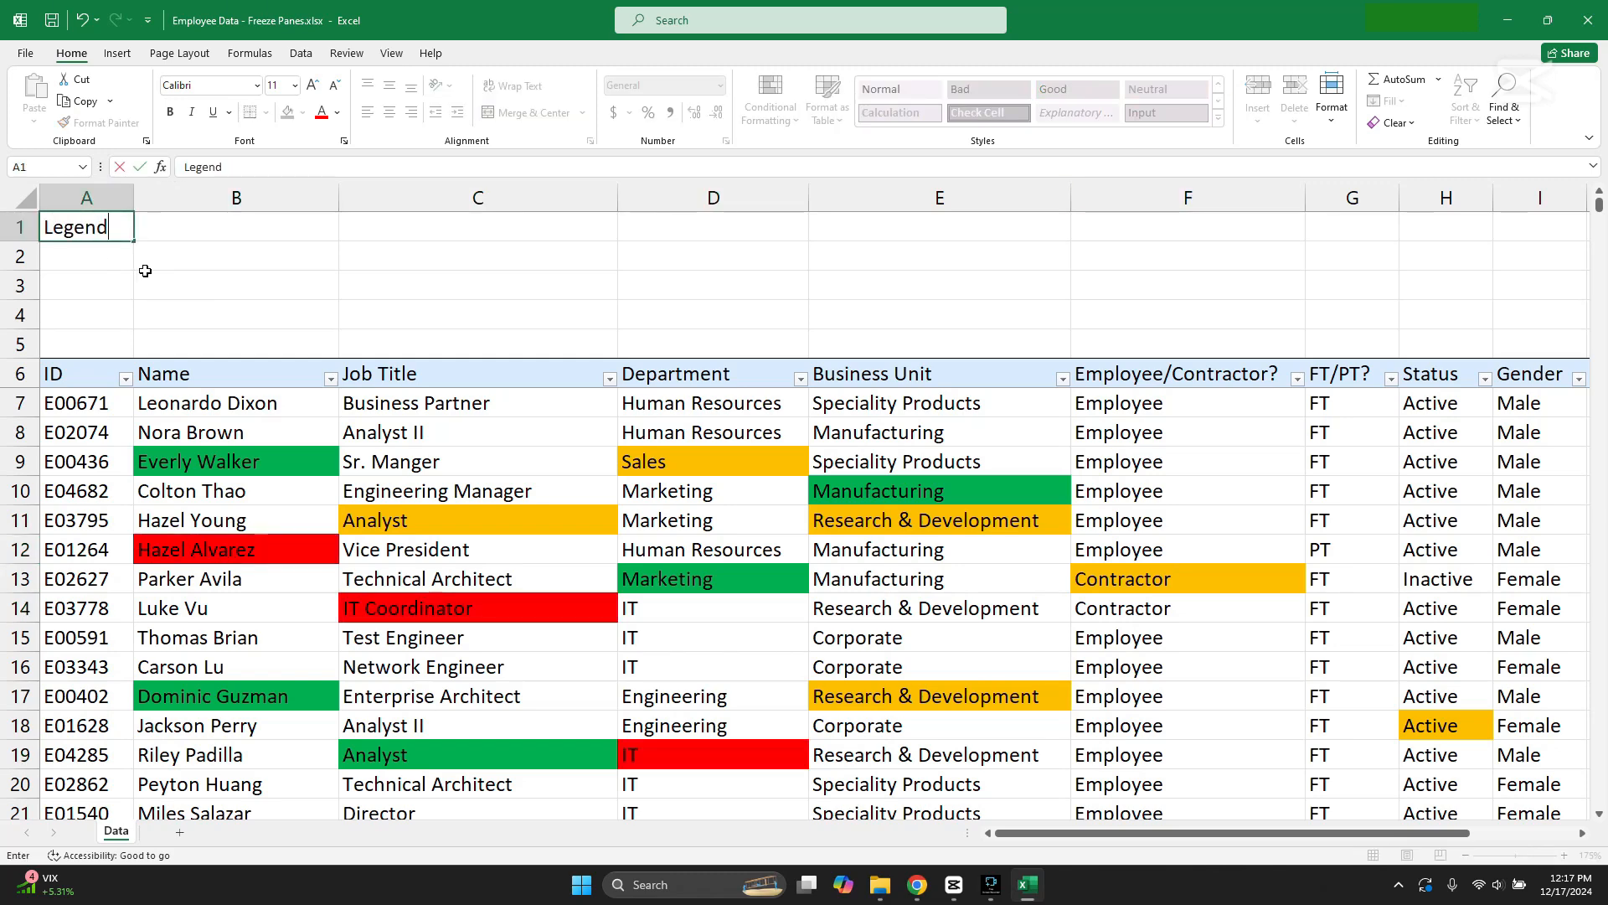
Step: Enter the legend entries "Green = Ok", "Orange = Monitor" and "Red = Risk" in cells B2 to B4
left_click(282, 256)
type("Green = Ok")
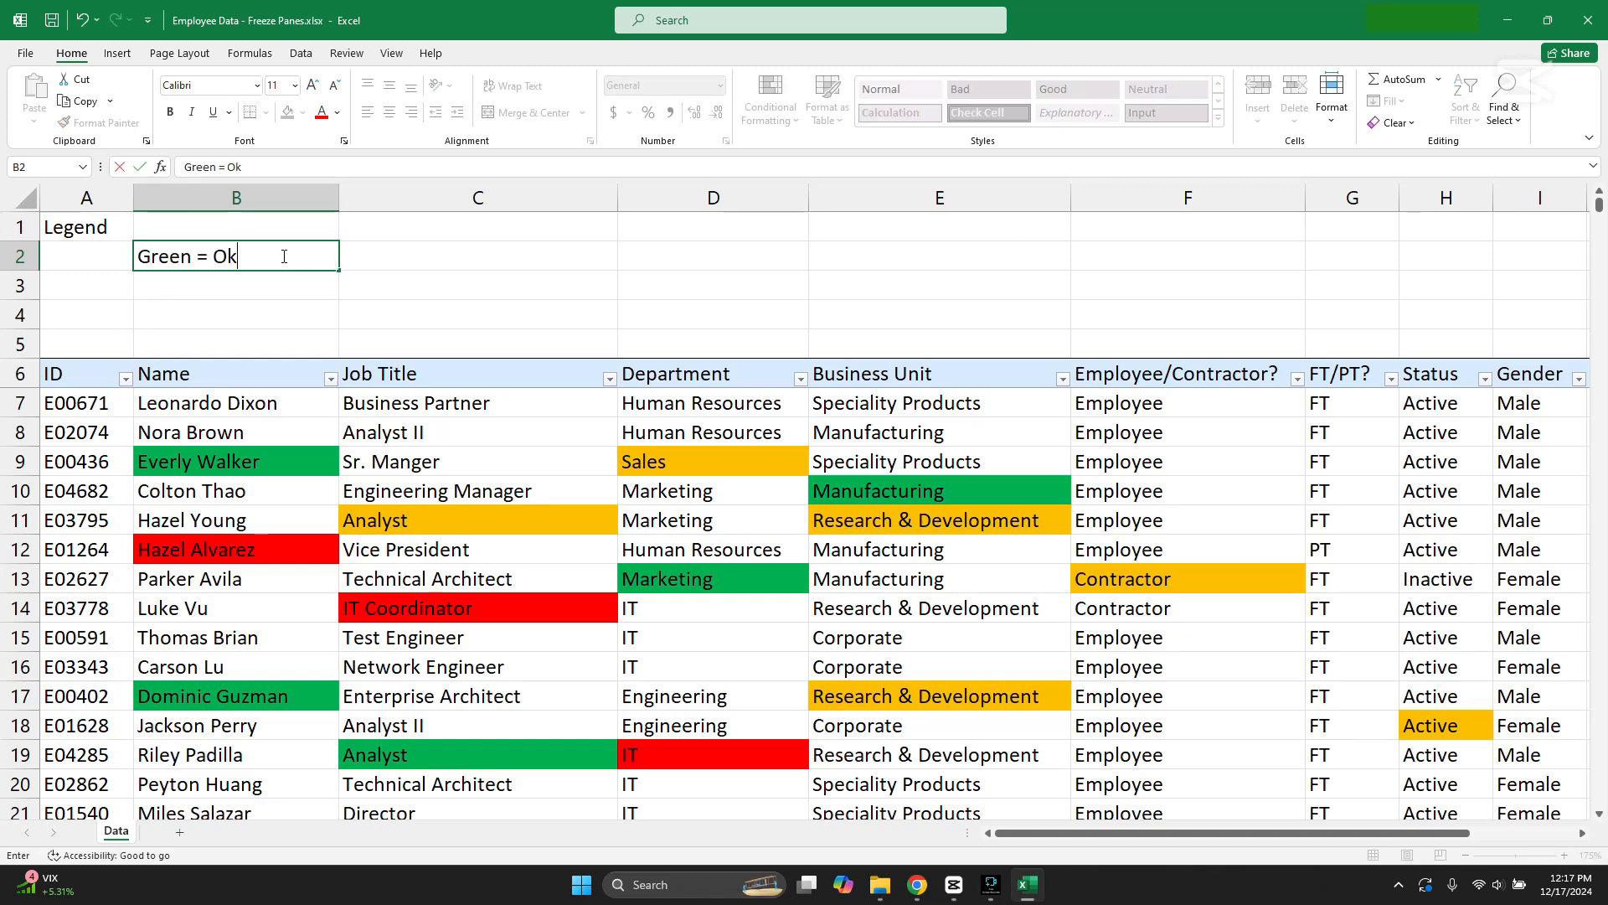
key("Return")
type("Orange")
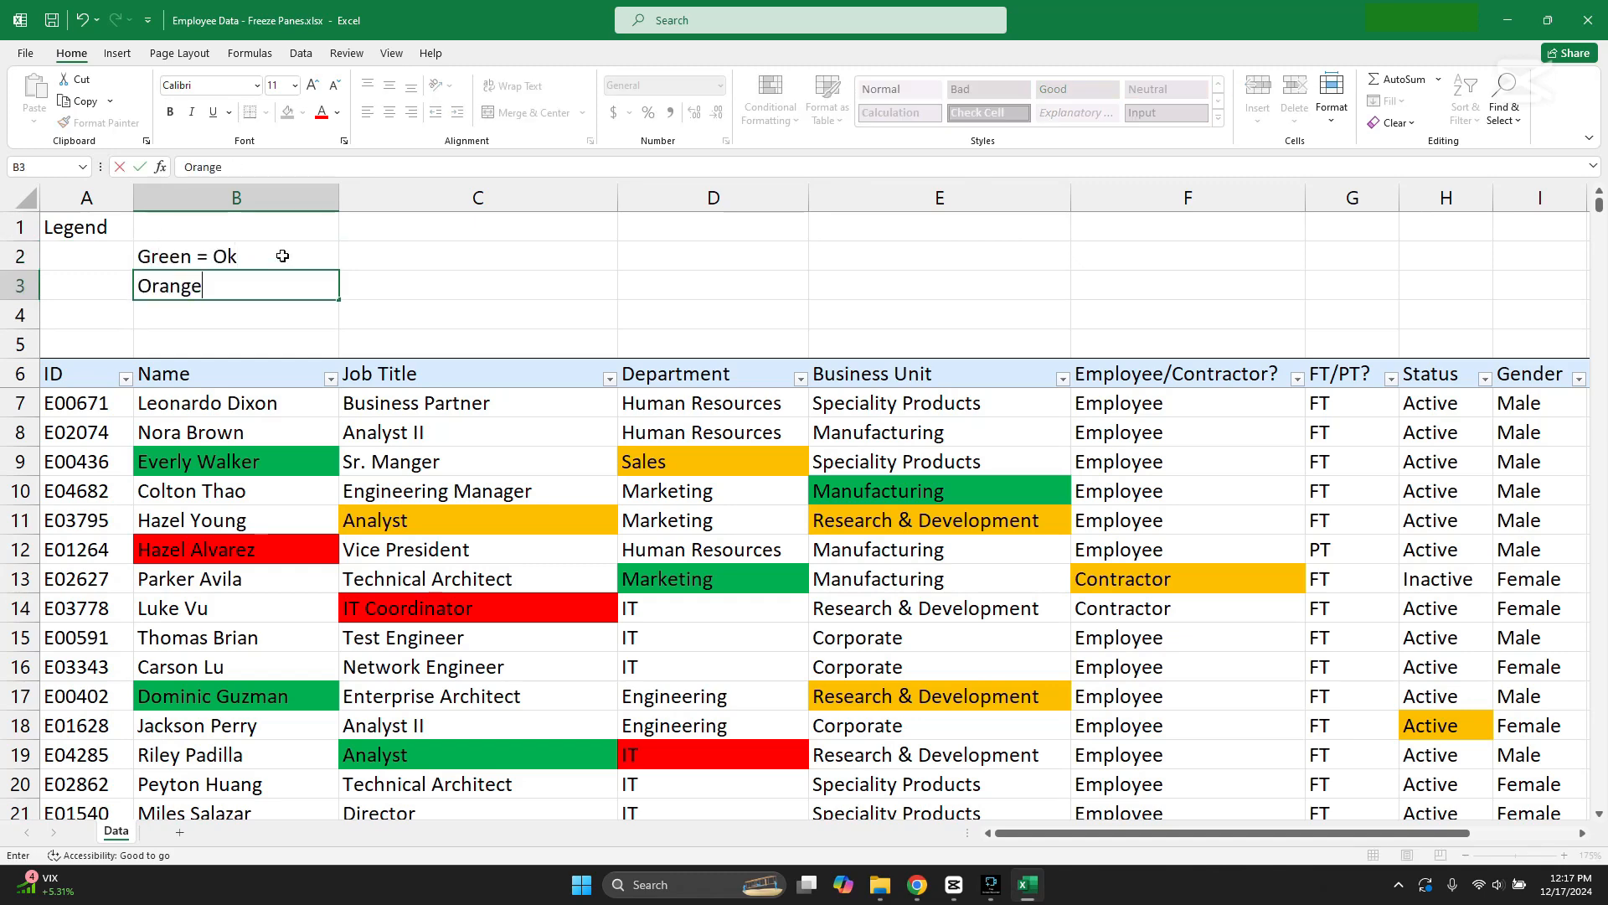
type(" = Monitor")
key("Return")
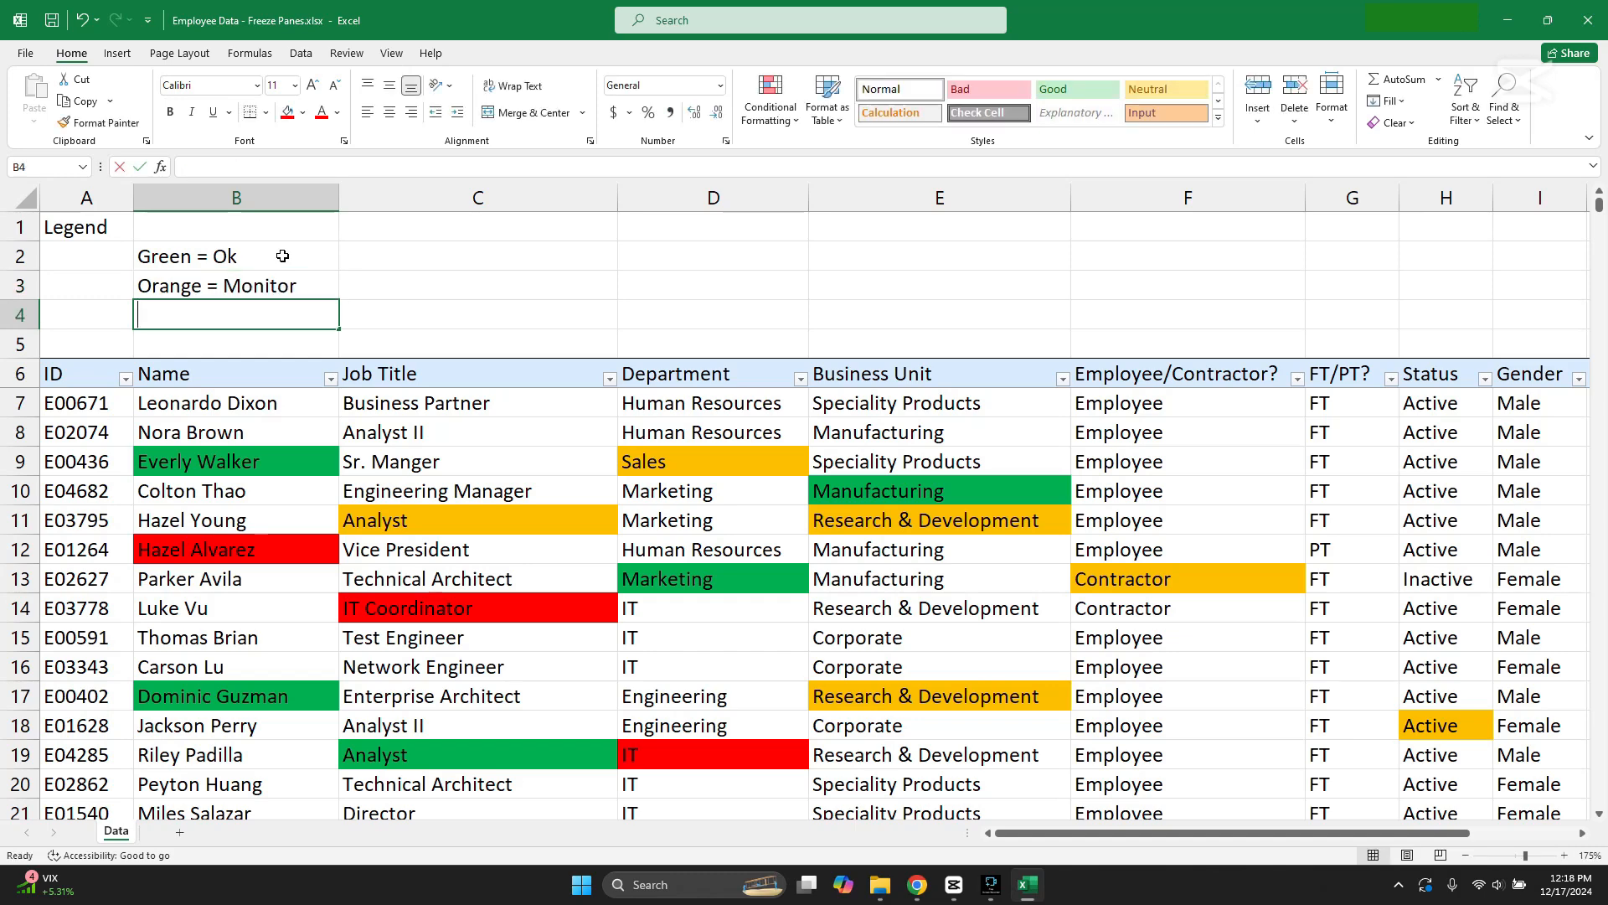
type("Red = Risk")
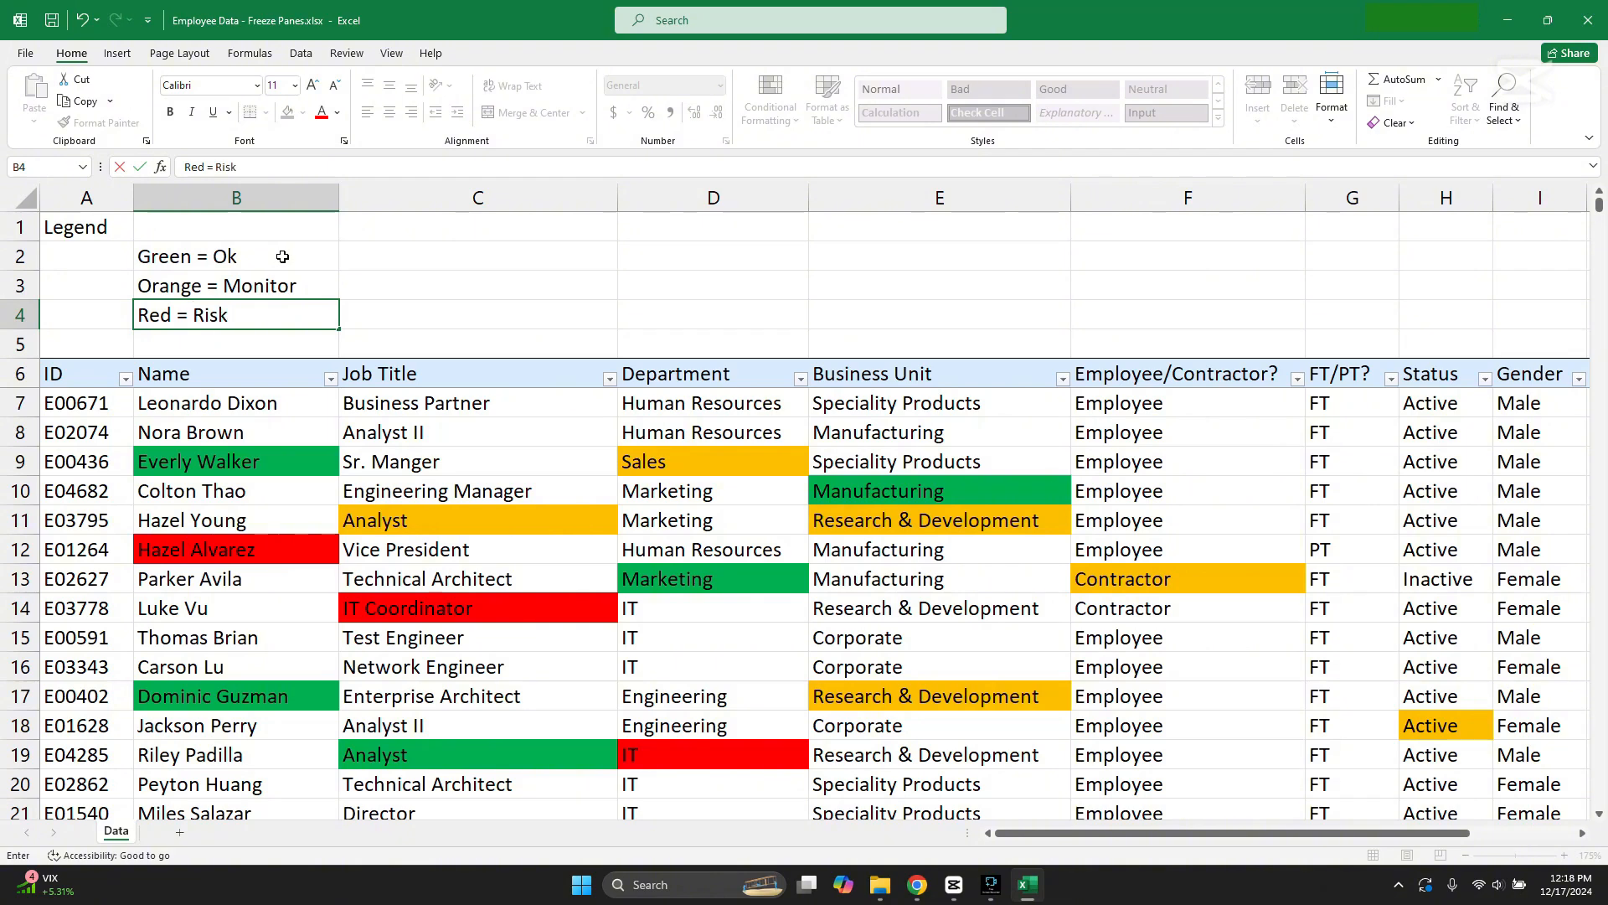
left_click(651, 643)
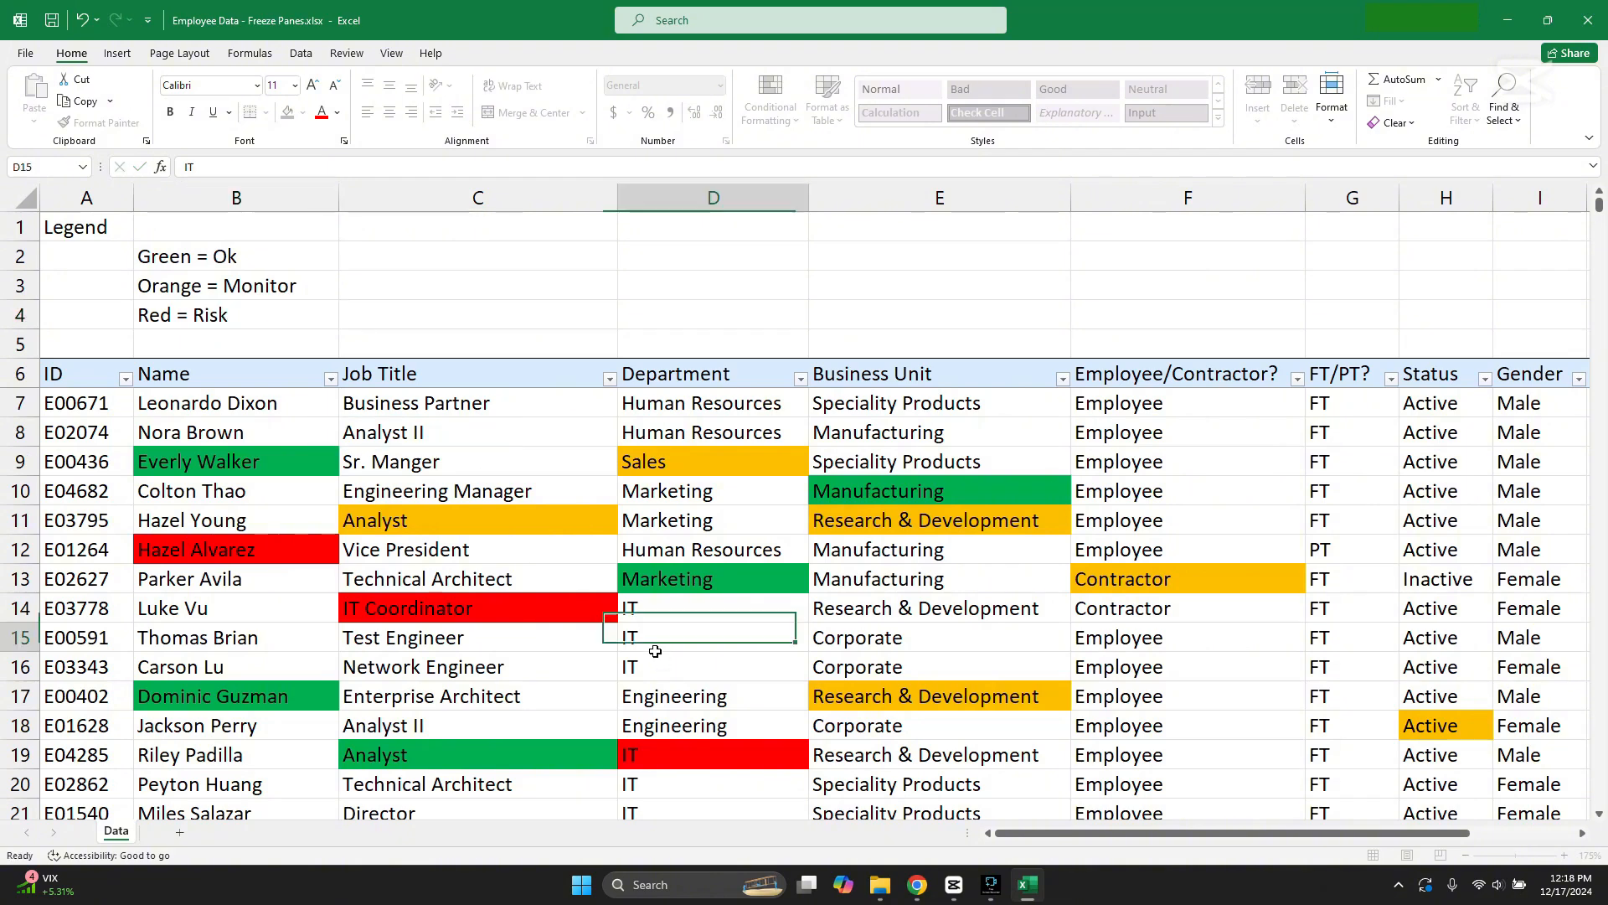
Step: Fill the legend entries to match their text: B2 green, B3 orange and B4 red
left_click(261, 268)
left_click(302, 112)
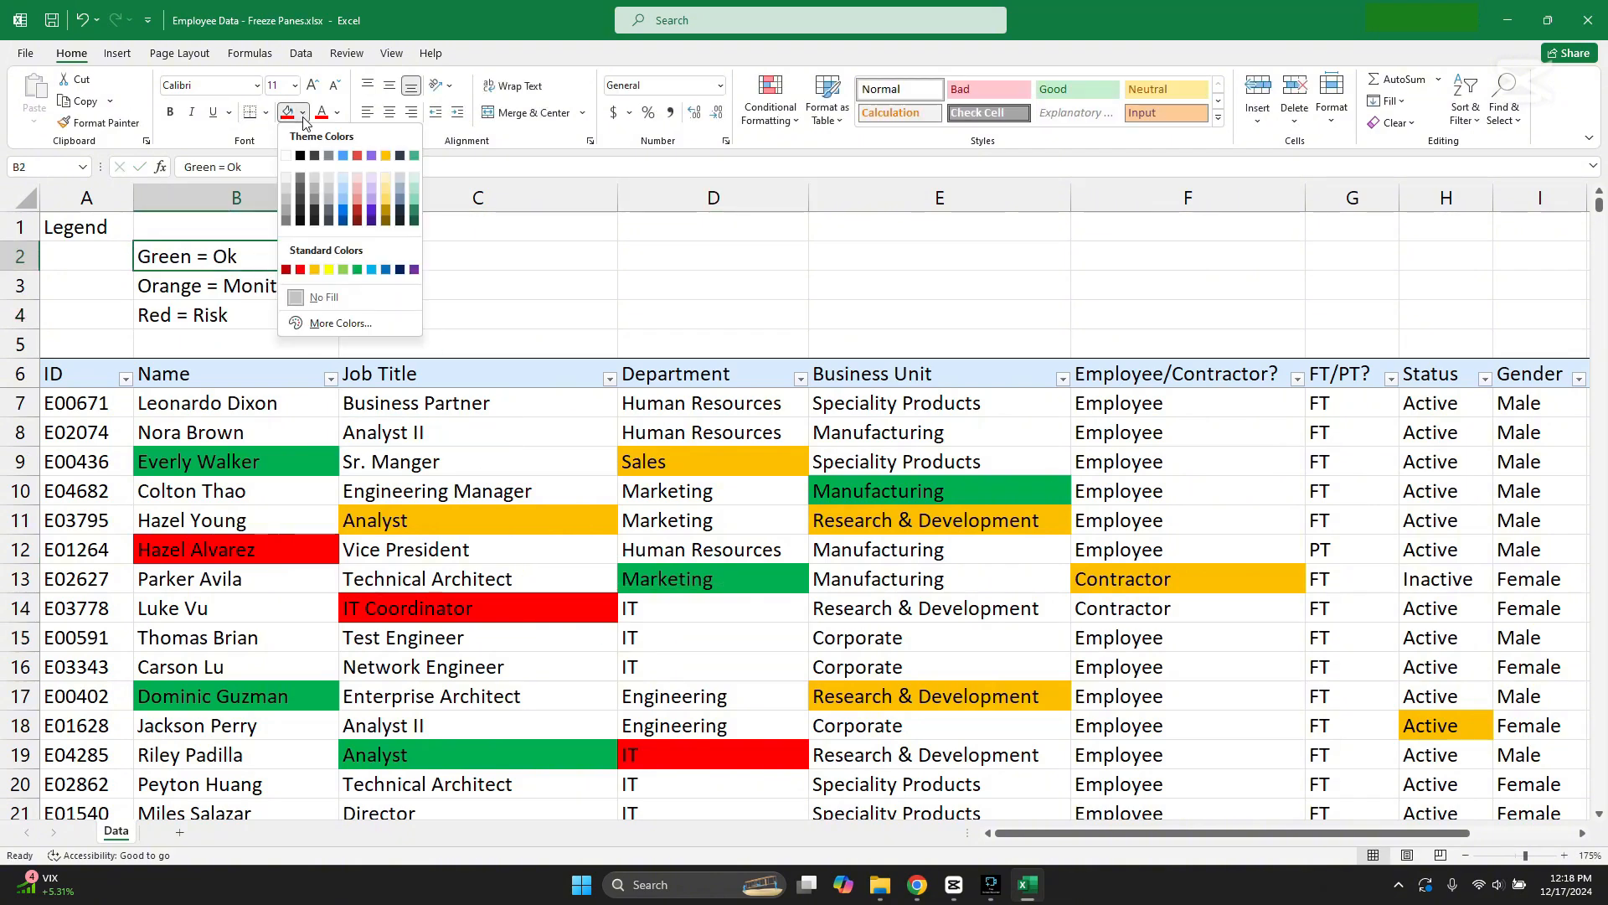
left_click(354, 266)
left_click(252, 286)
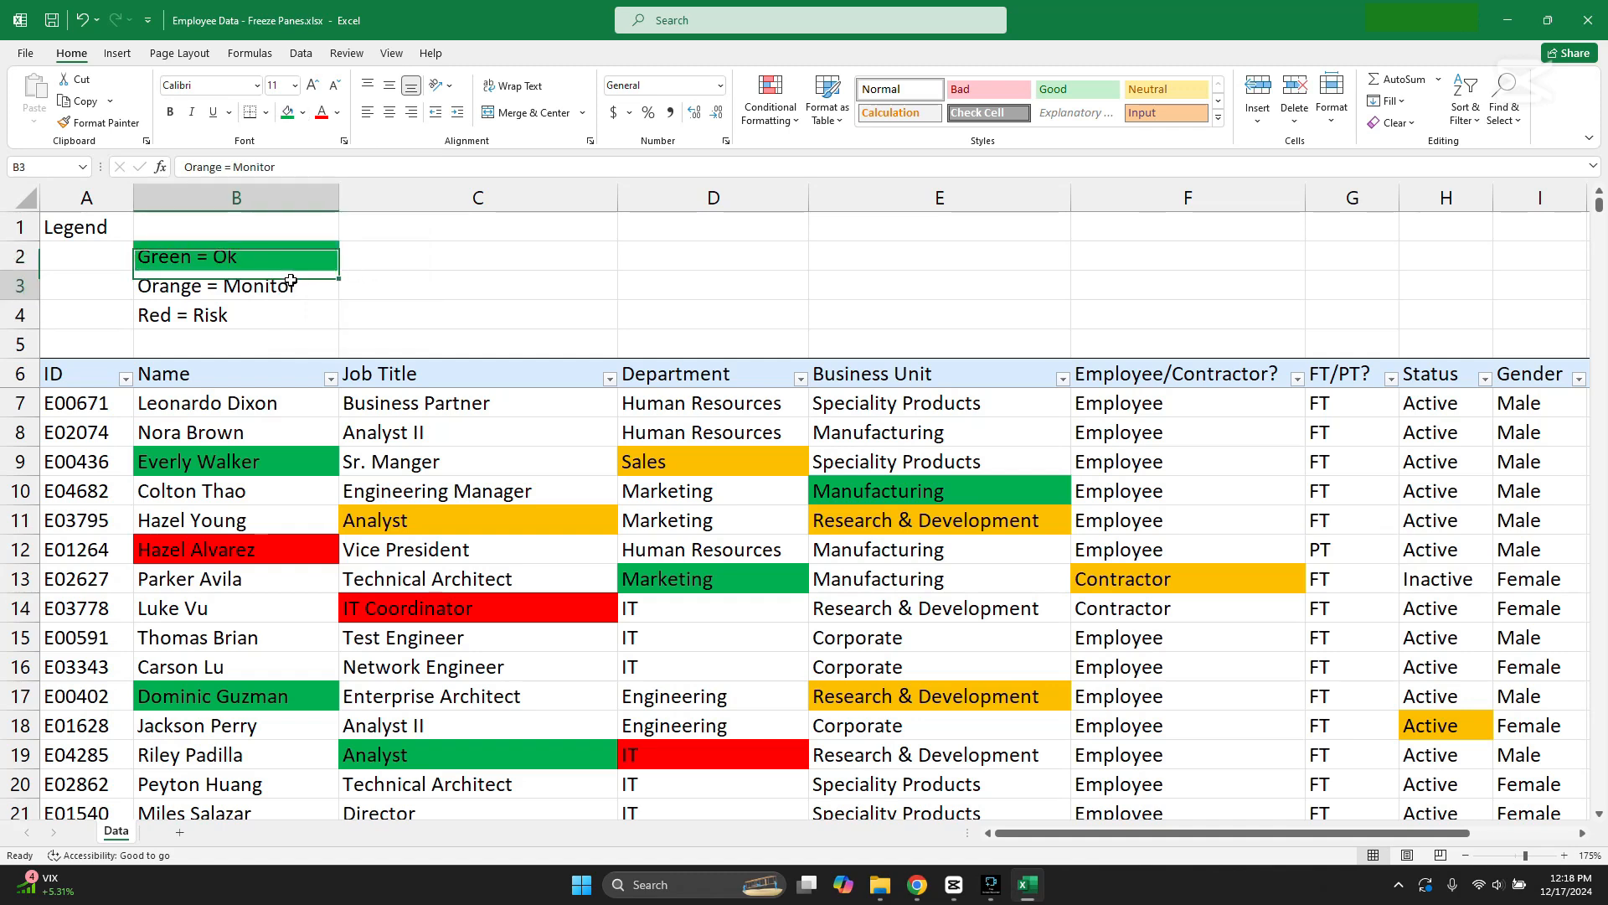
left_click(302, 113)
left_click(314, 269)
left_click(243, 315)
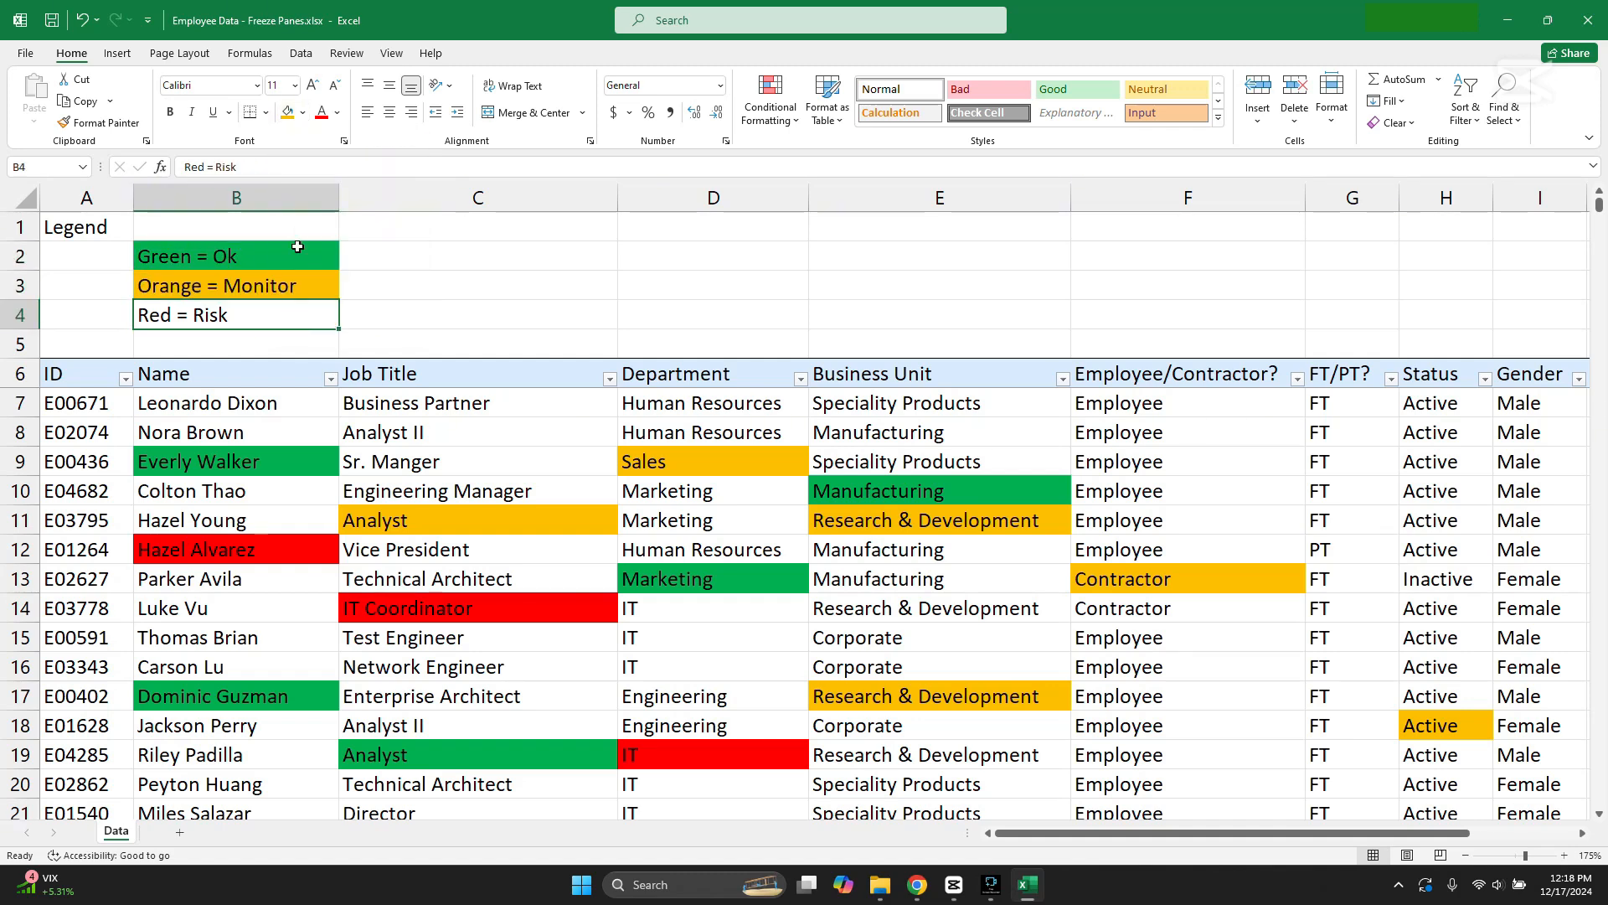
left_click(303, 113)
left_click(303, 270)
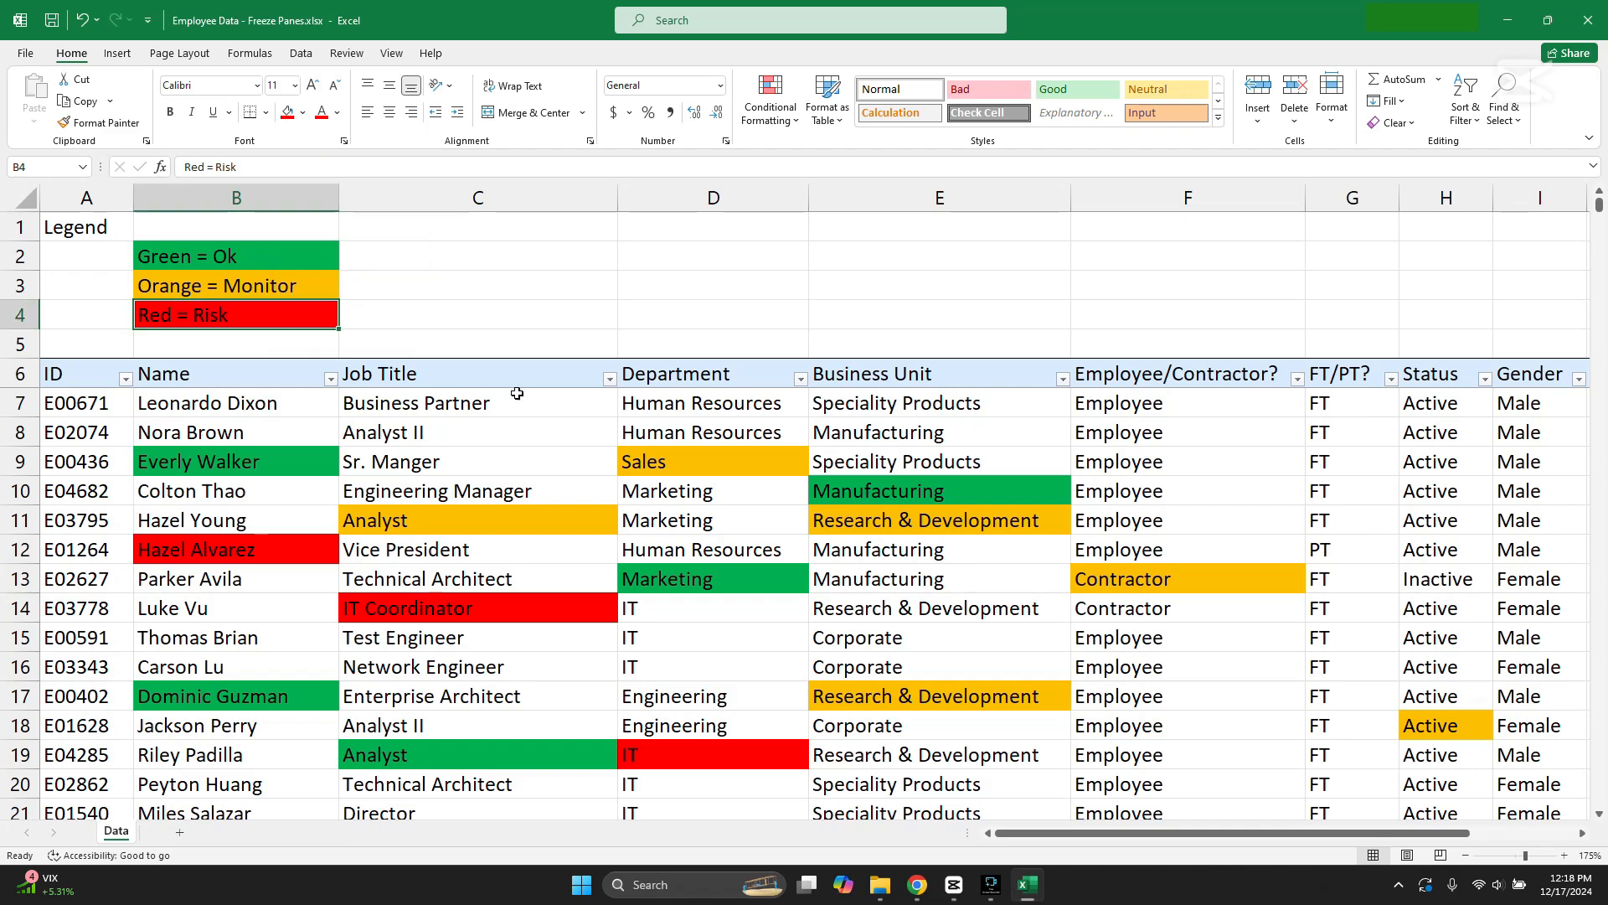
Step: Browse the records and examine whether the color legend and the column headings stay in view
left_click(810, 546)
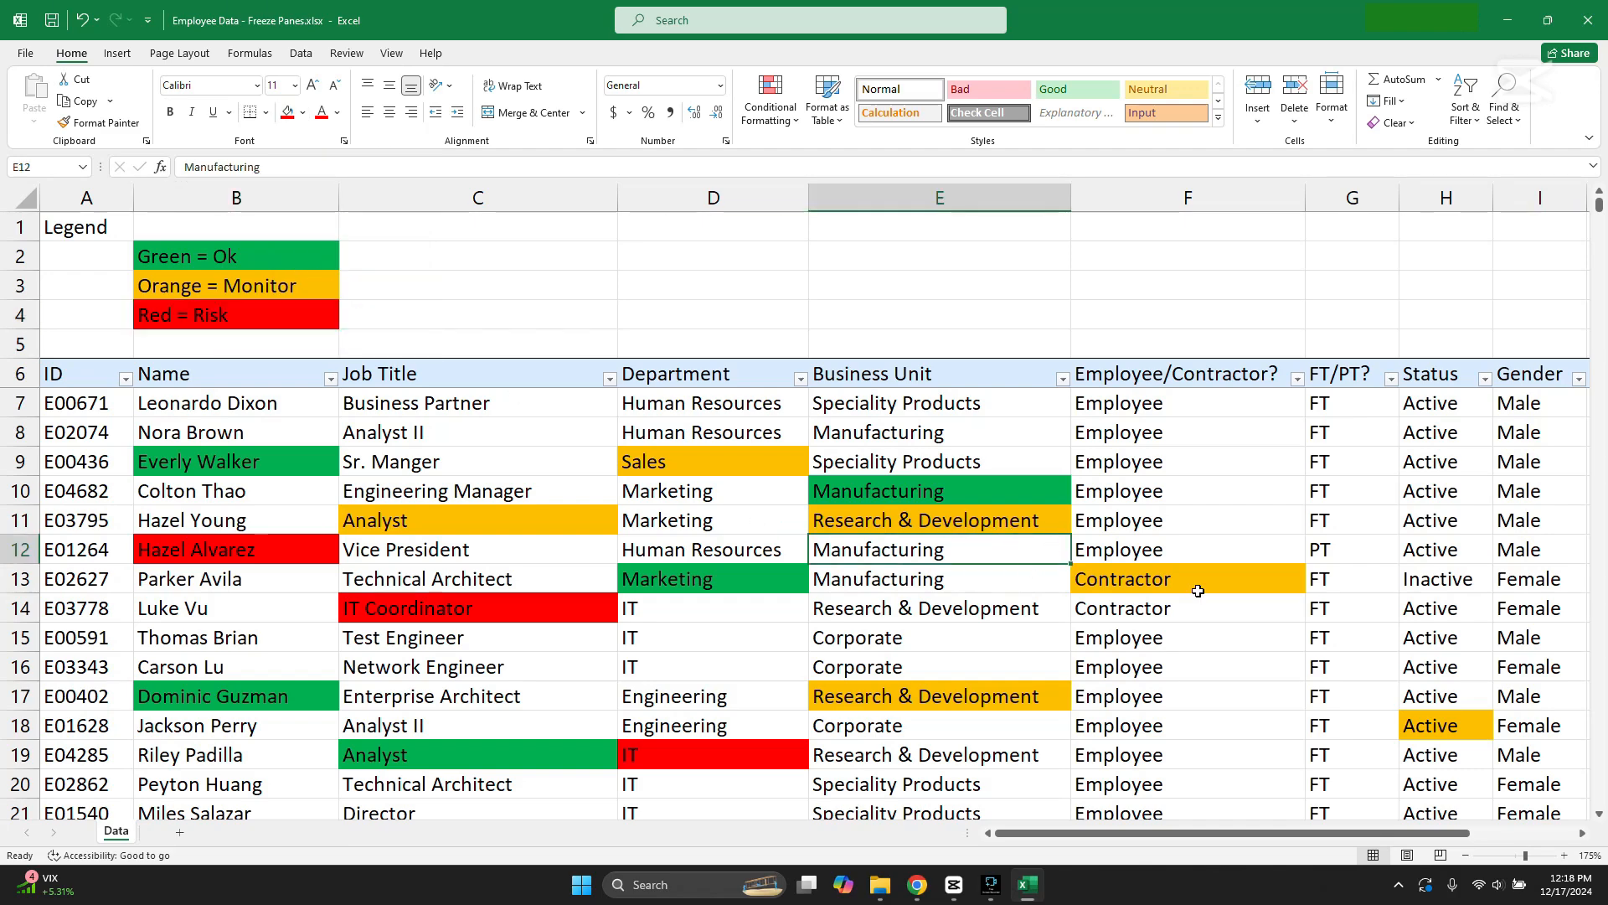
scroll(1207, 586, "down", 4)
scroll(1206, 591, "up", 4)
left_click(950, 629)
left_click(950, 600)
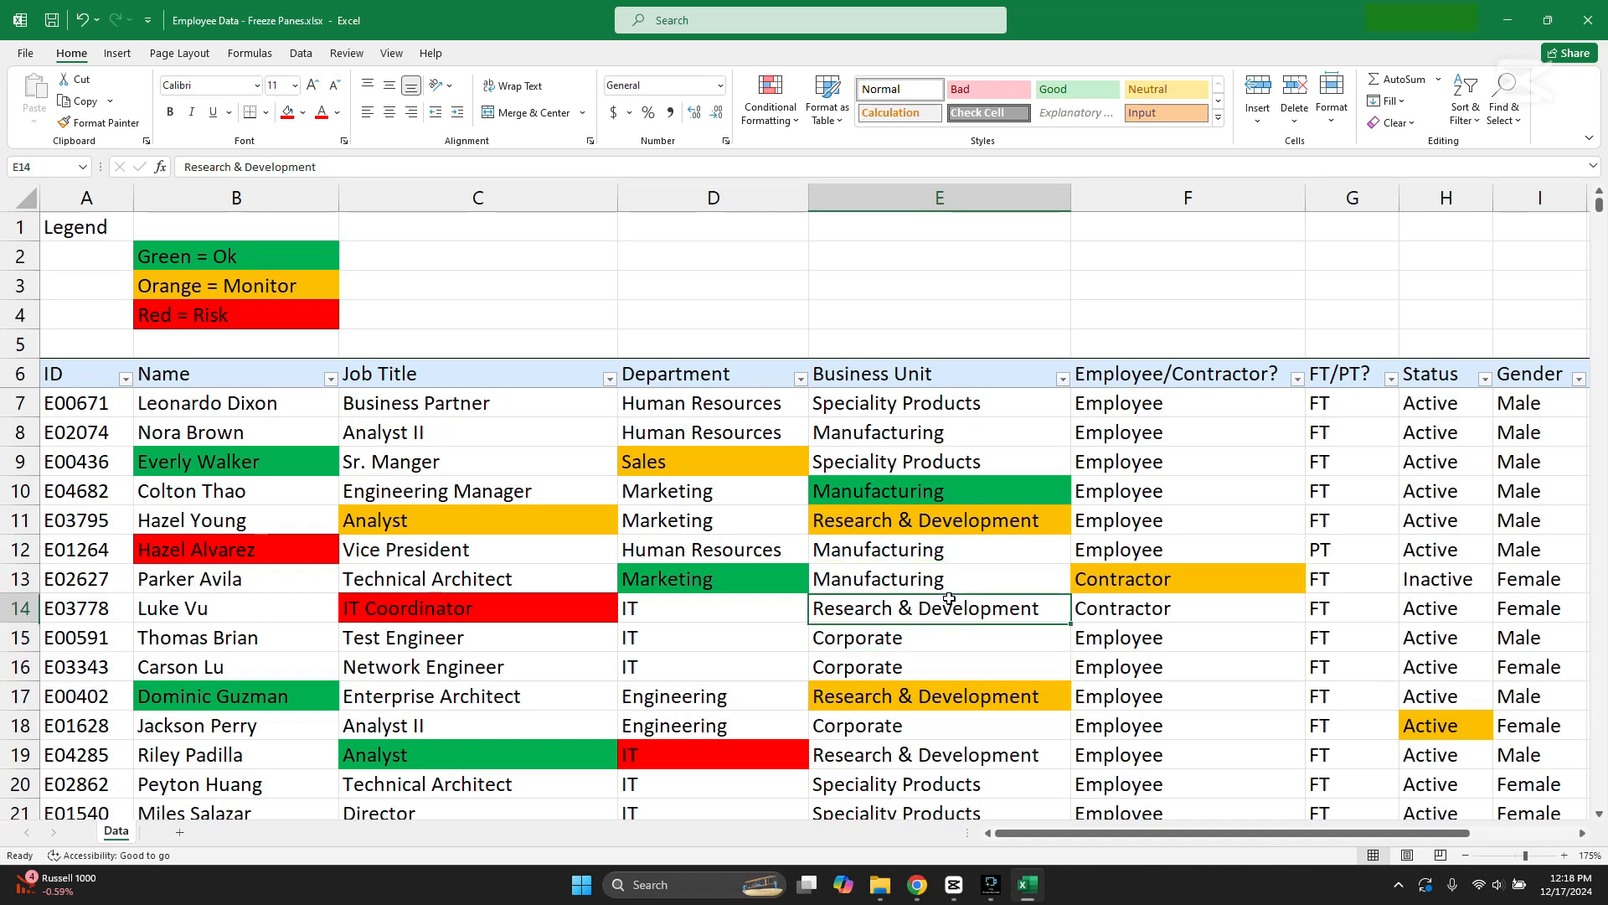
left_click(1145, 484)
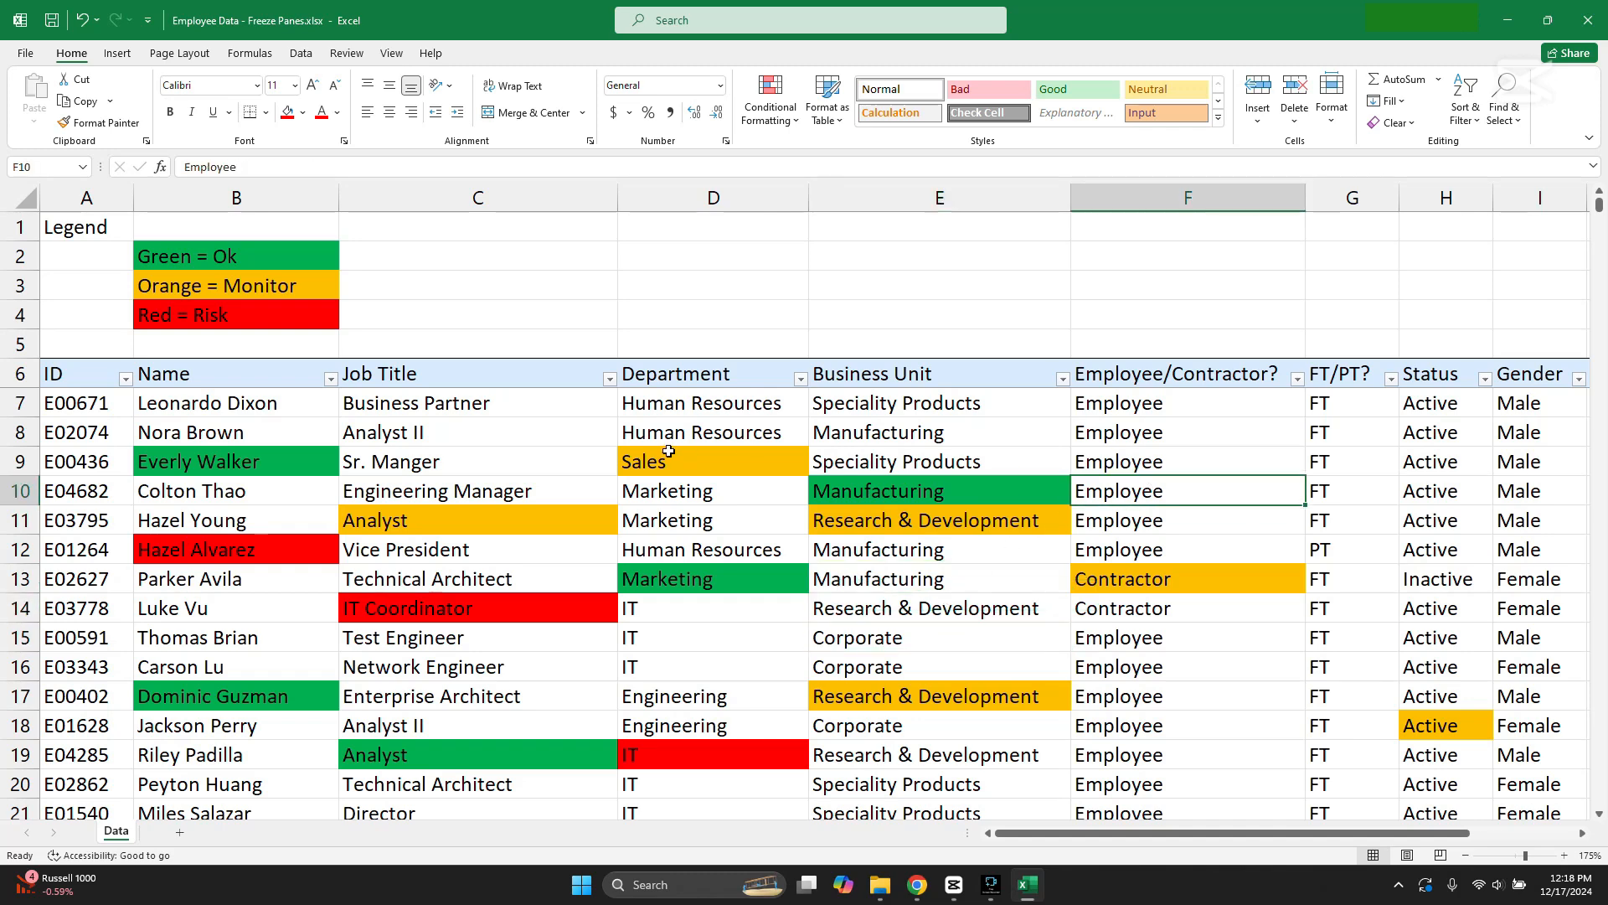
scroll(572, 463, "down", 3)
scroll(572, 462, "up", 3)
left_click(477, 373)
left_click(754, 373)
left_click(830, 371)
left_click(1166, 371)
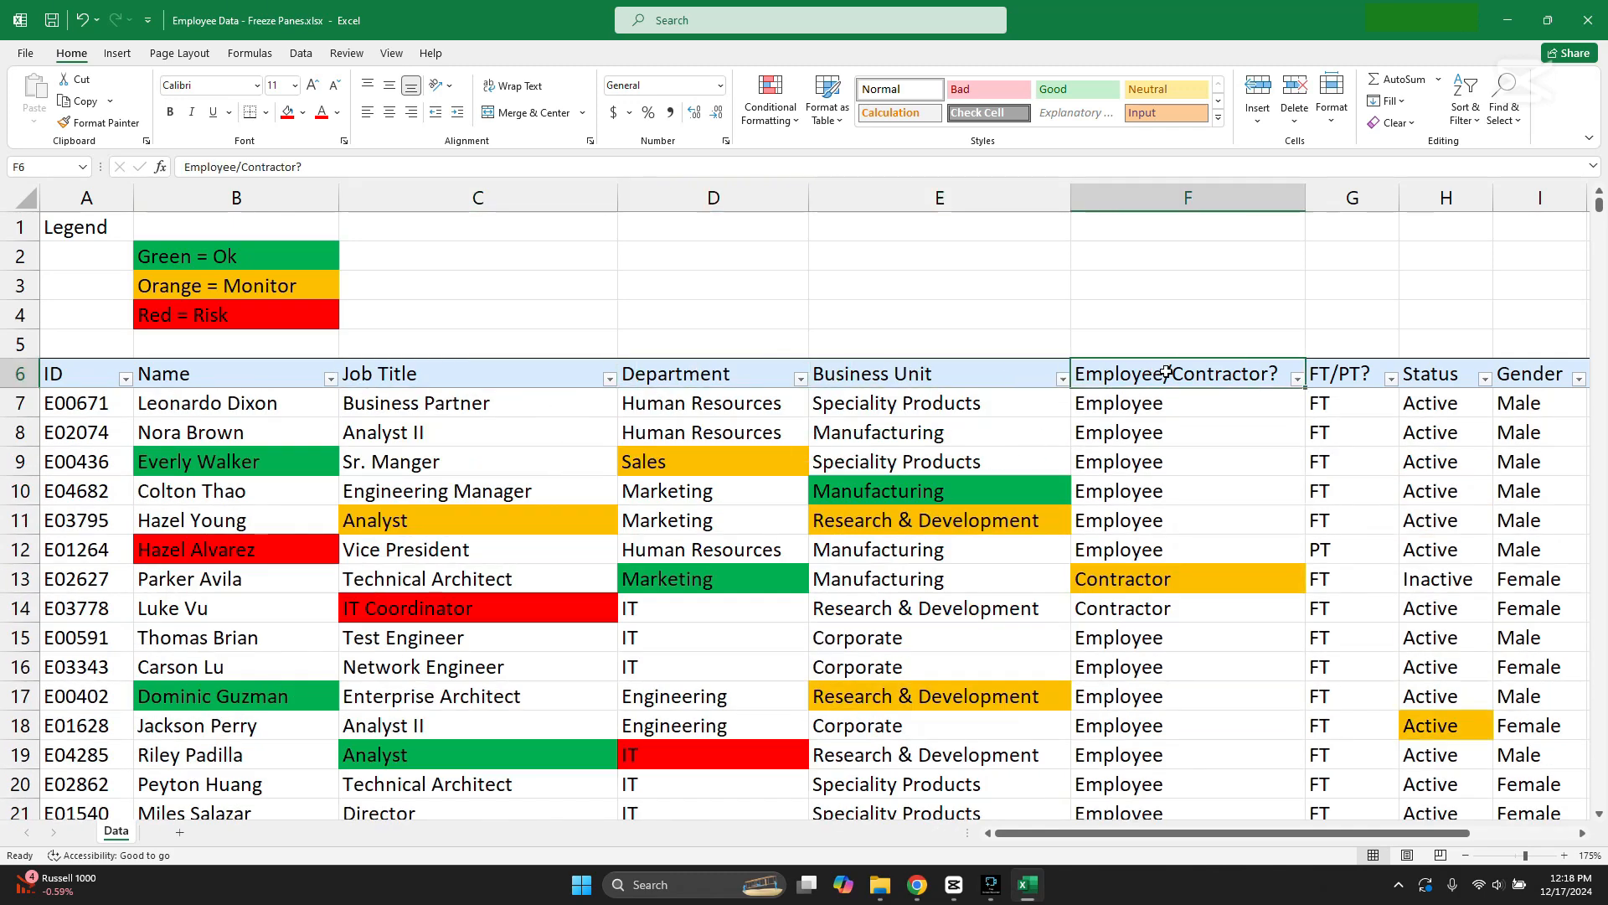
left_click(236, 261)
left_click(234, 291)
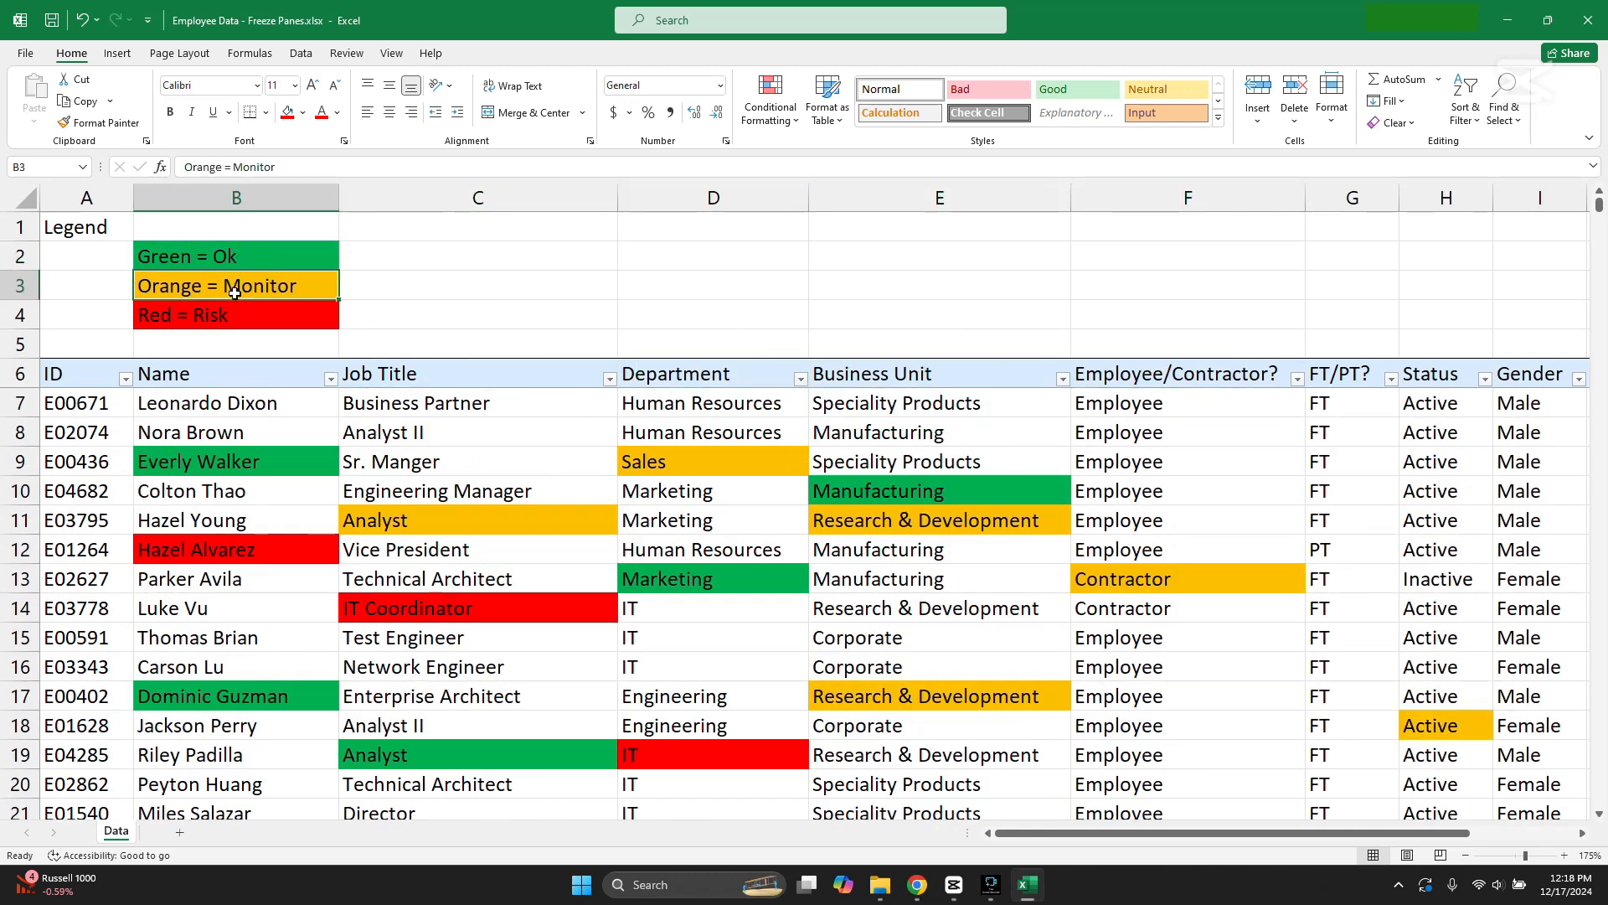
Step: Compare the red, green and orange cells in the records with their meanings in the frozen legend
left_click(262, 549)
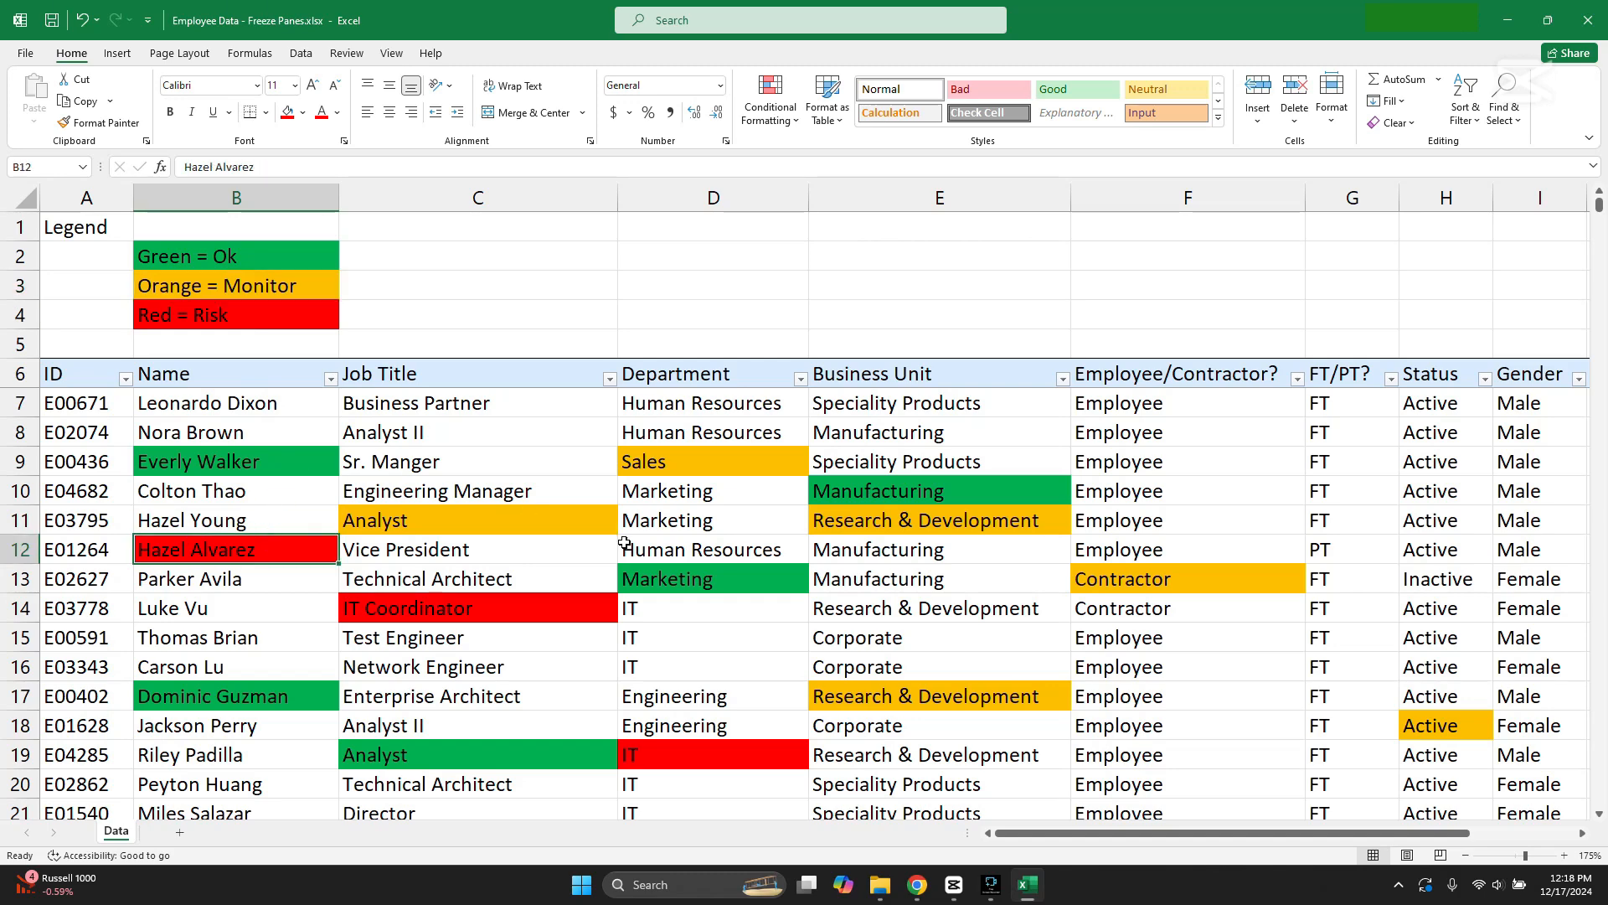
scroll(624, 543, "down", 2)
scroll(594, 631, "up", 2)
left_click(739, 752)
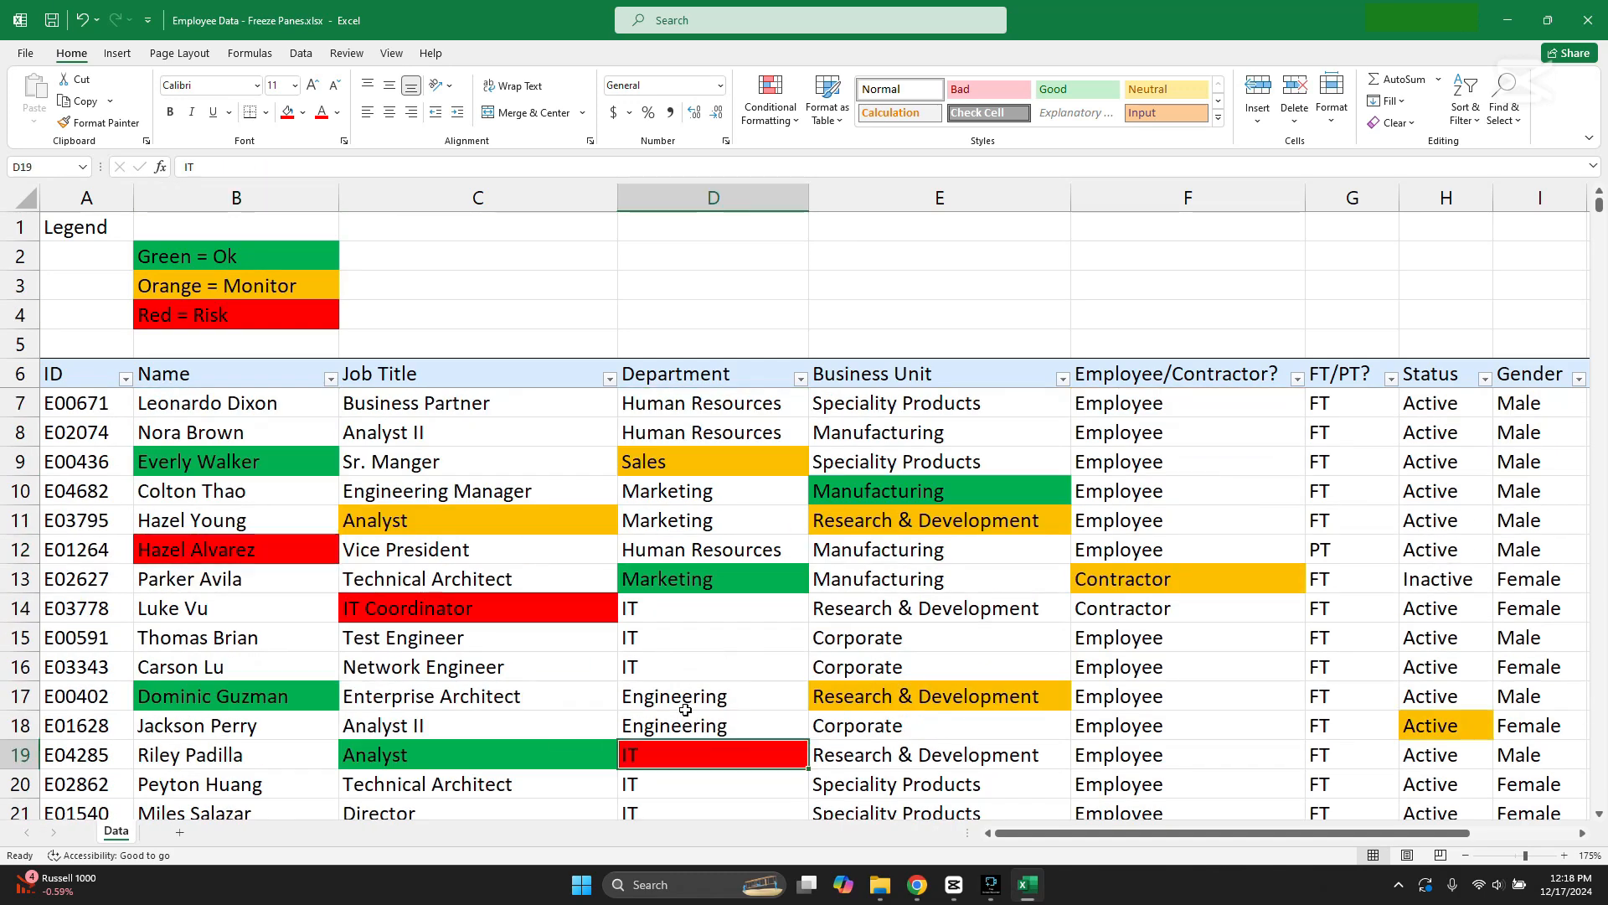
left_click(563, 609)
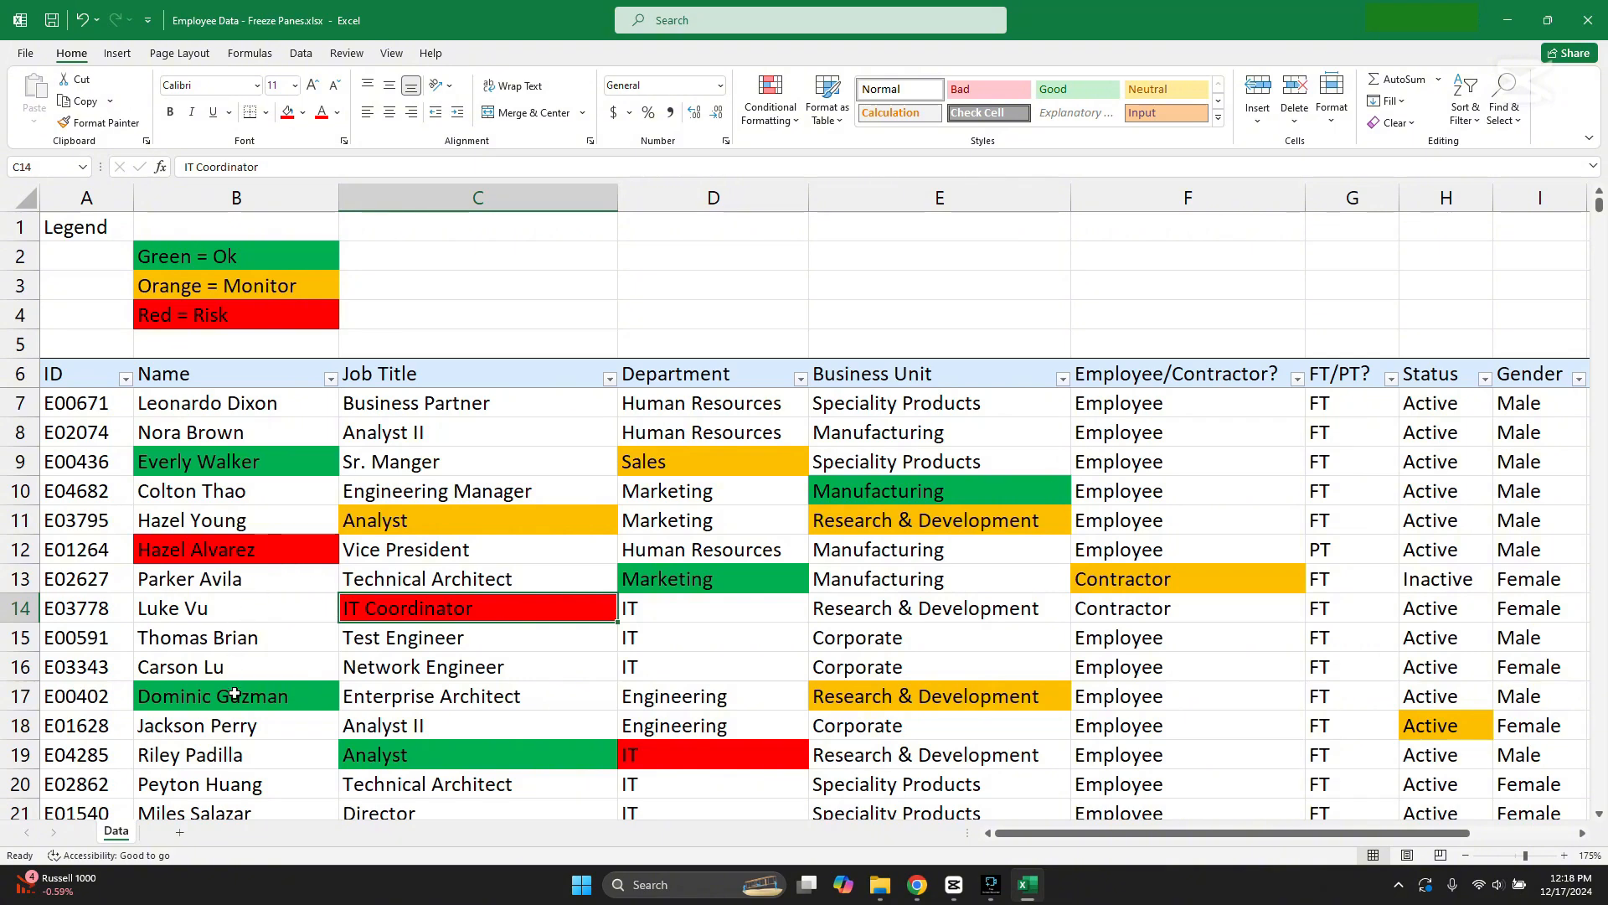
left_click(234, 693)
left_click(452, 518)
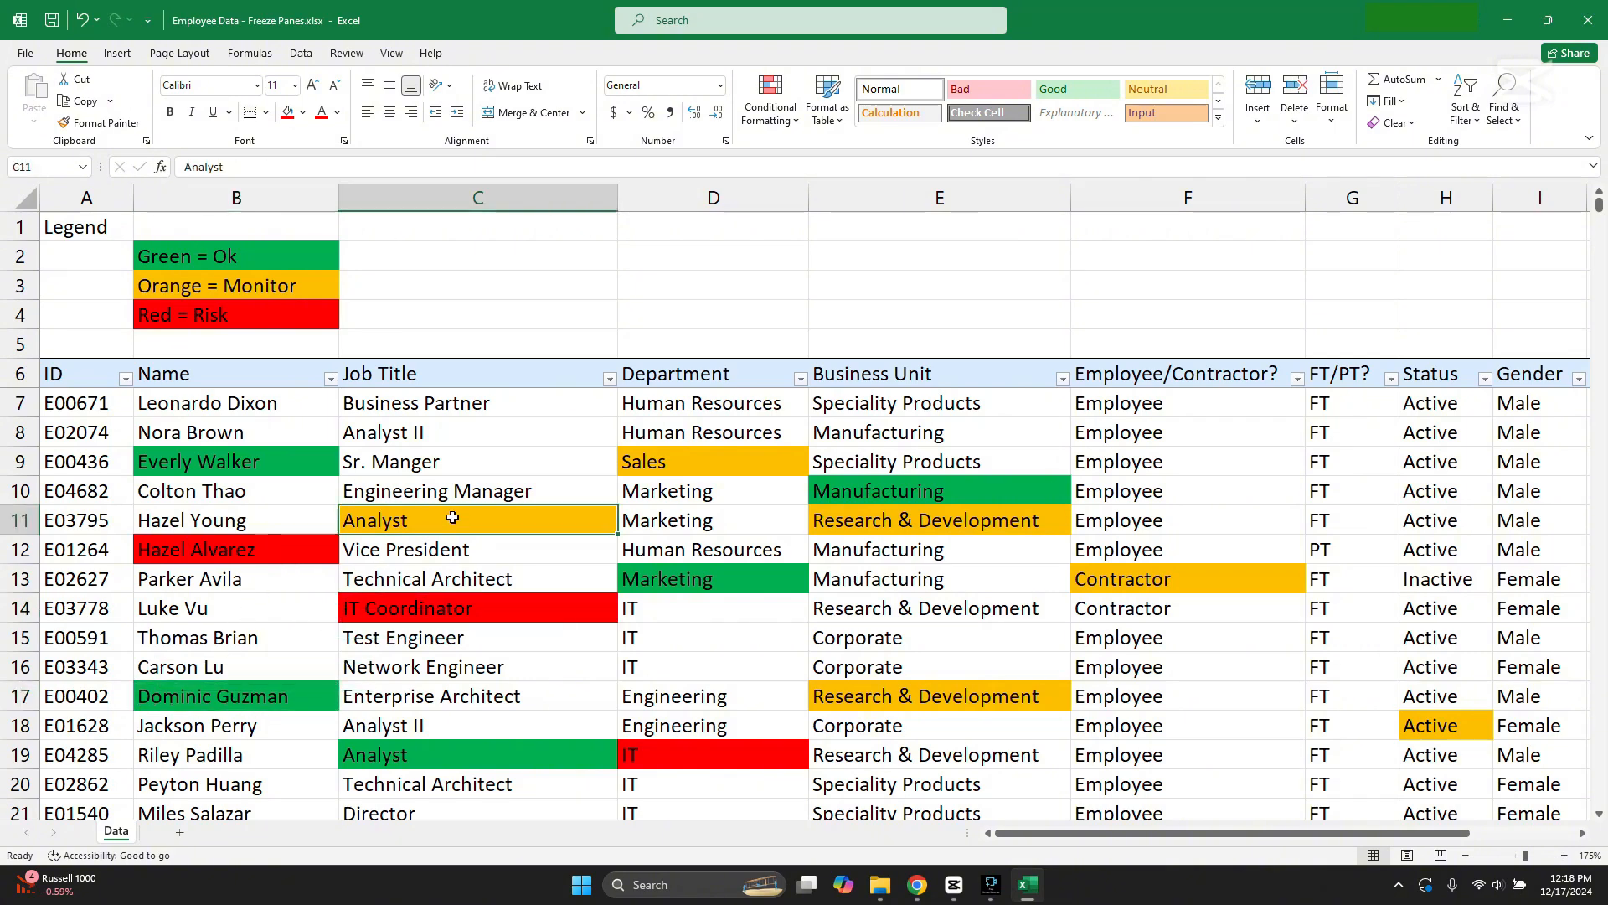
scroll(1018, 682, "down", 2)
scroll(1019, 686, "up", 2)
left_click(459, 461)
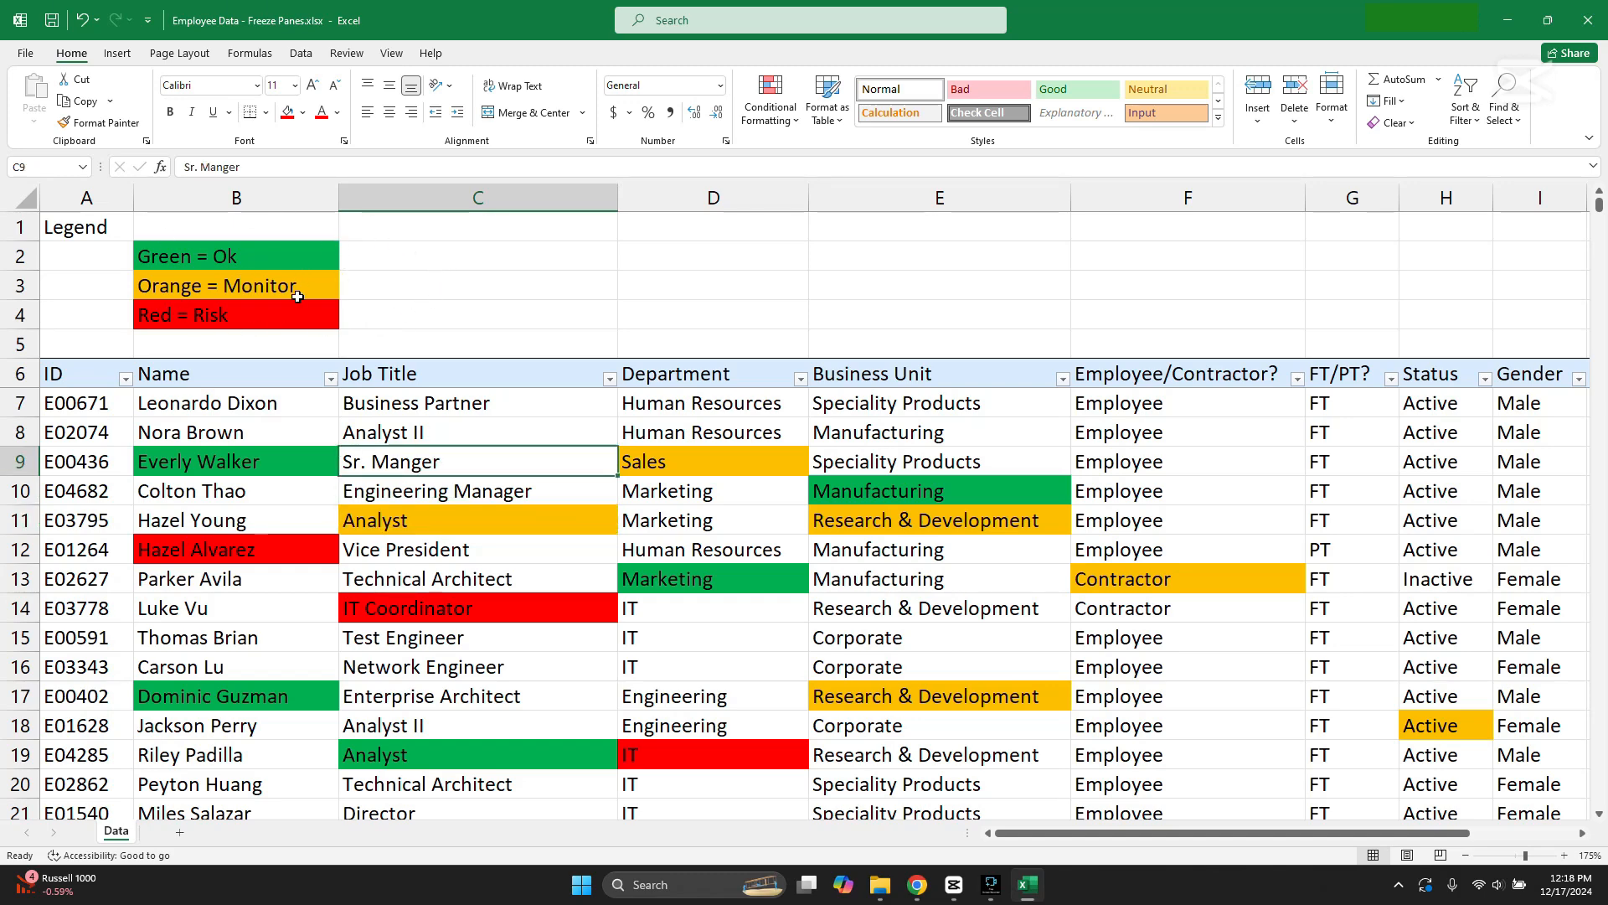
Step: Undo the Legend heading, its three color entries and all color fills, including those in the employee records
left_click(392, 53)
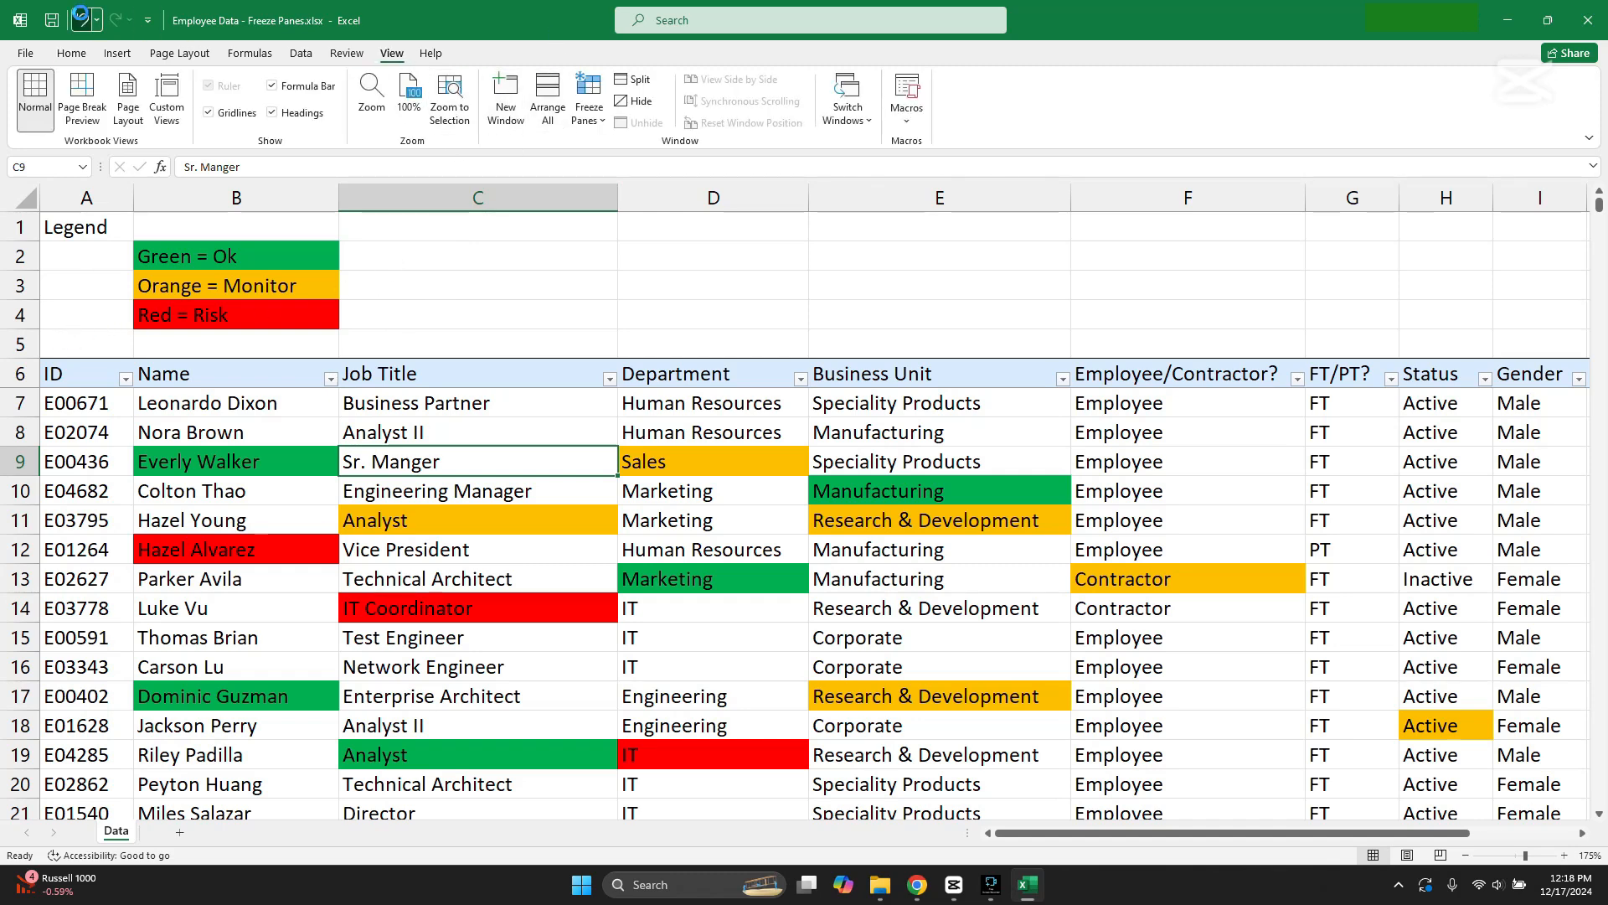
left_click(82, 19)
left_click(82, 20)
left_click(82, 19)
left_click(81, 19)
left_click(82, 20)
left_click(81, 19)
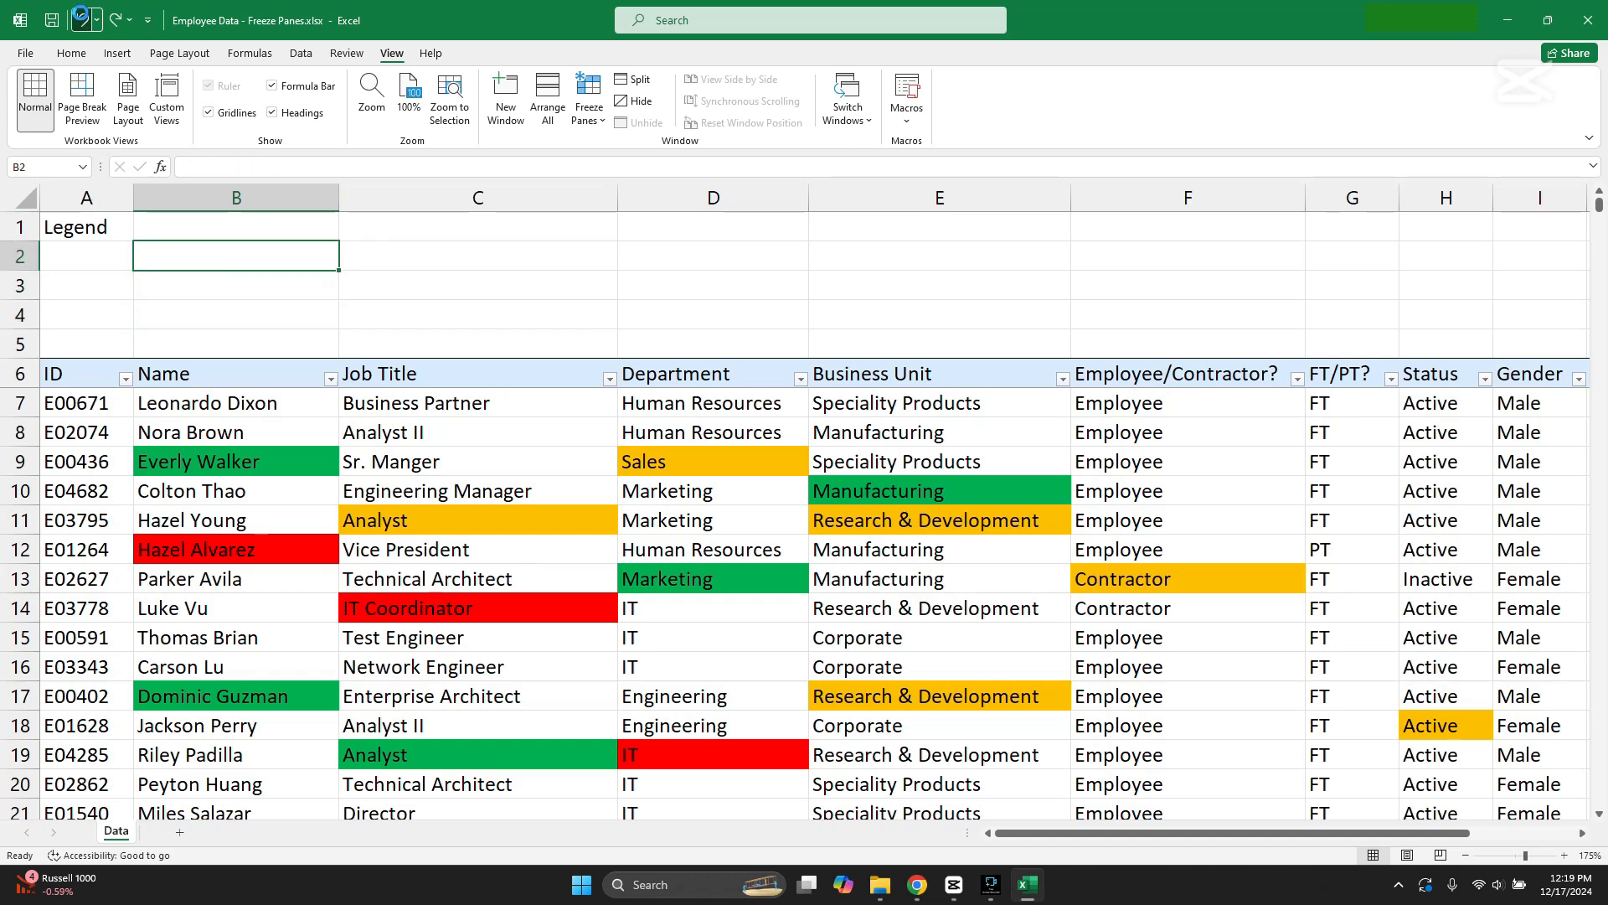
left_click(81, 20)
left_click(81, 19)
left_click(82, 19)
left_click(81, 20)
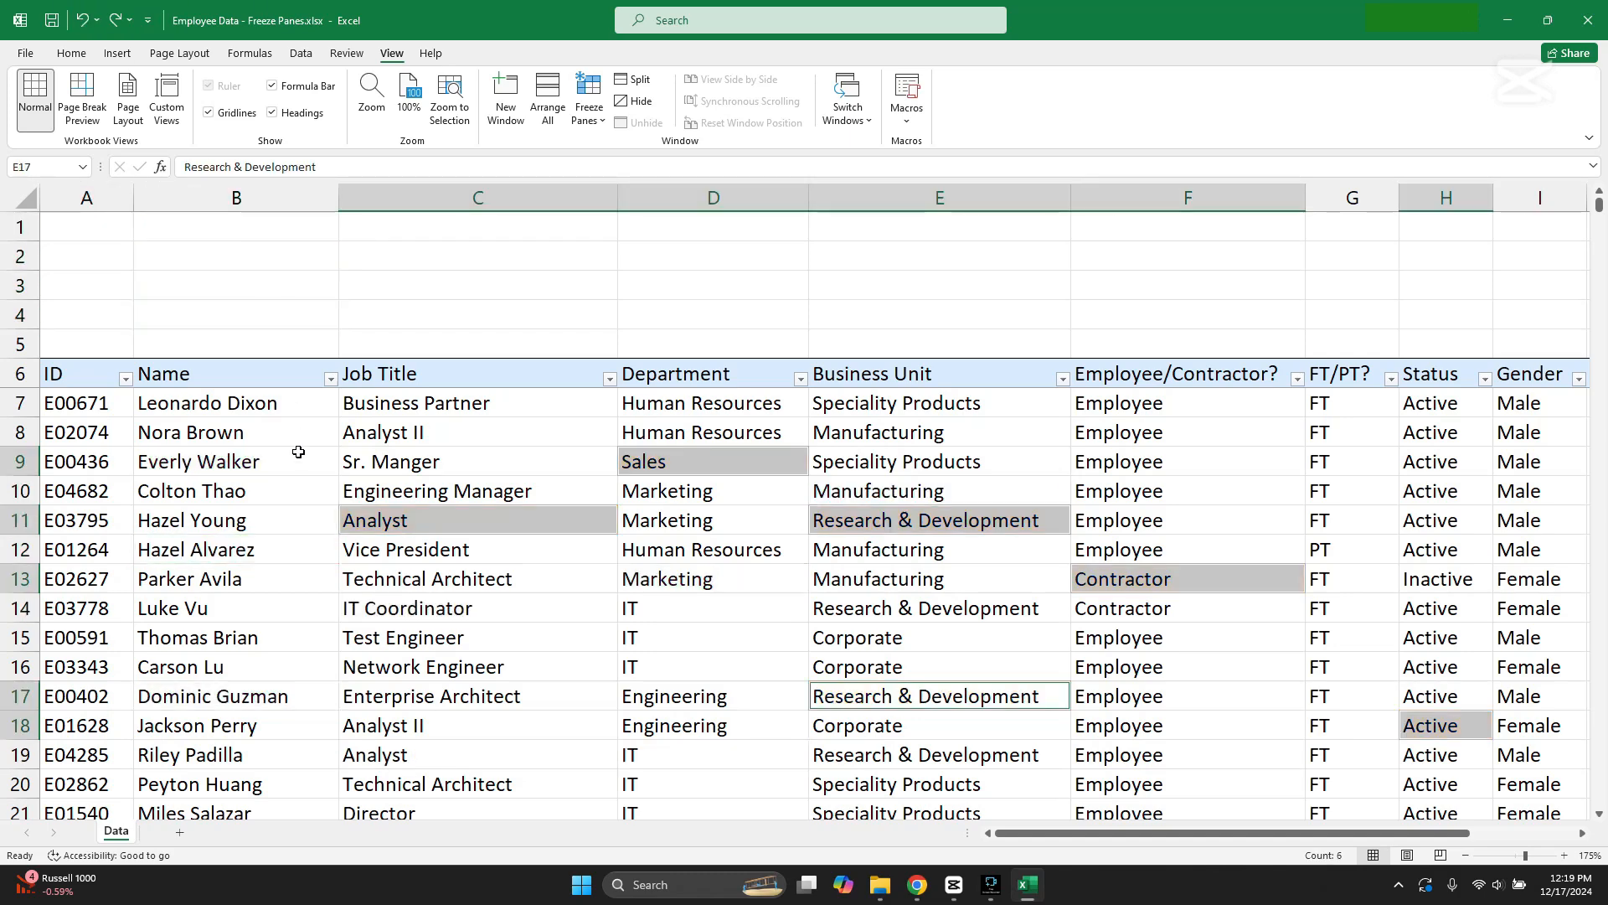
Step: Unfreeze the panes above the first employee record in row 7
left_click(307, 490)
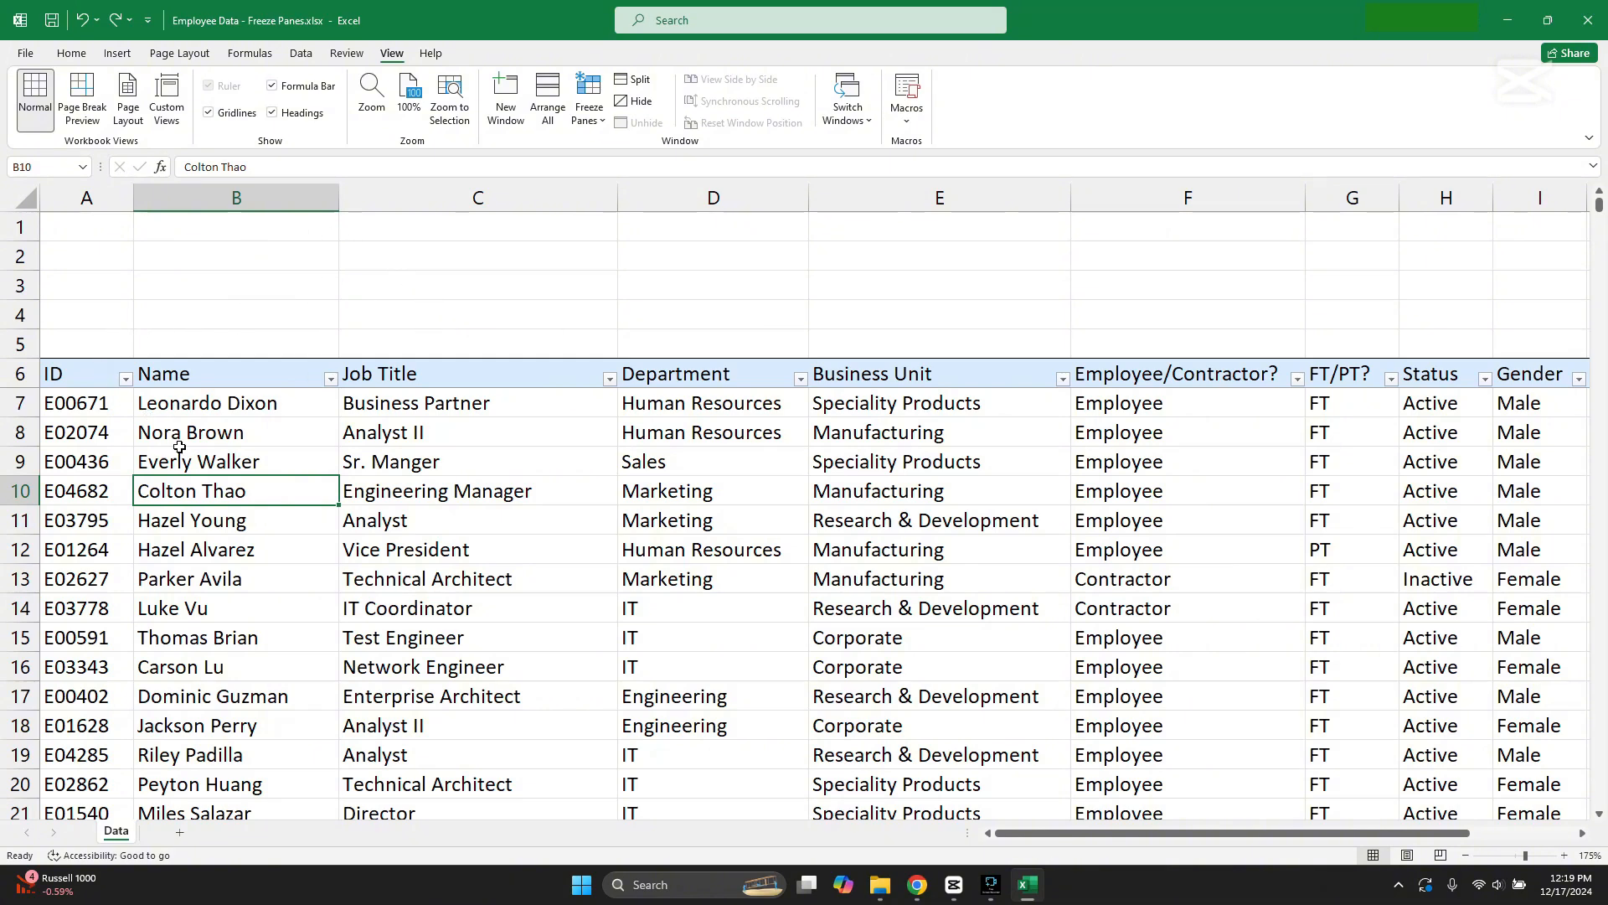
left_click(108, 405)
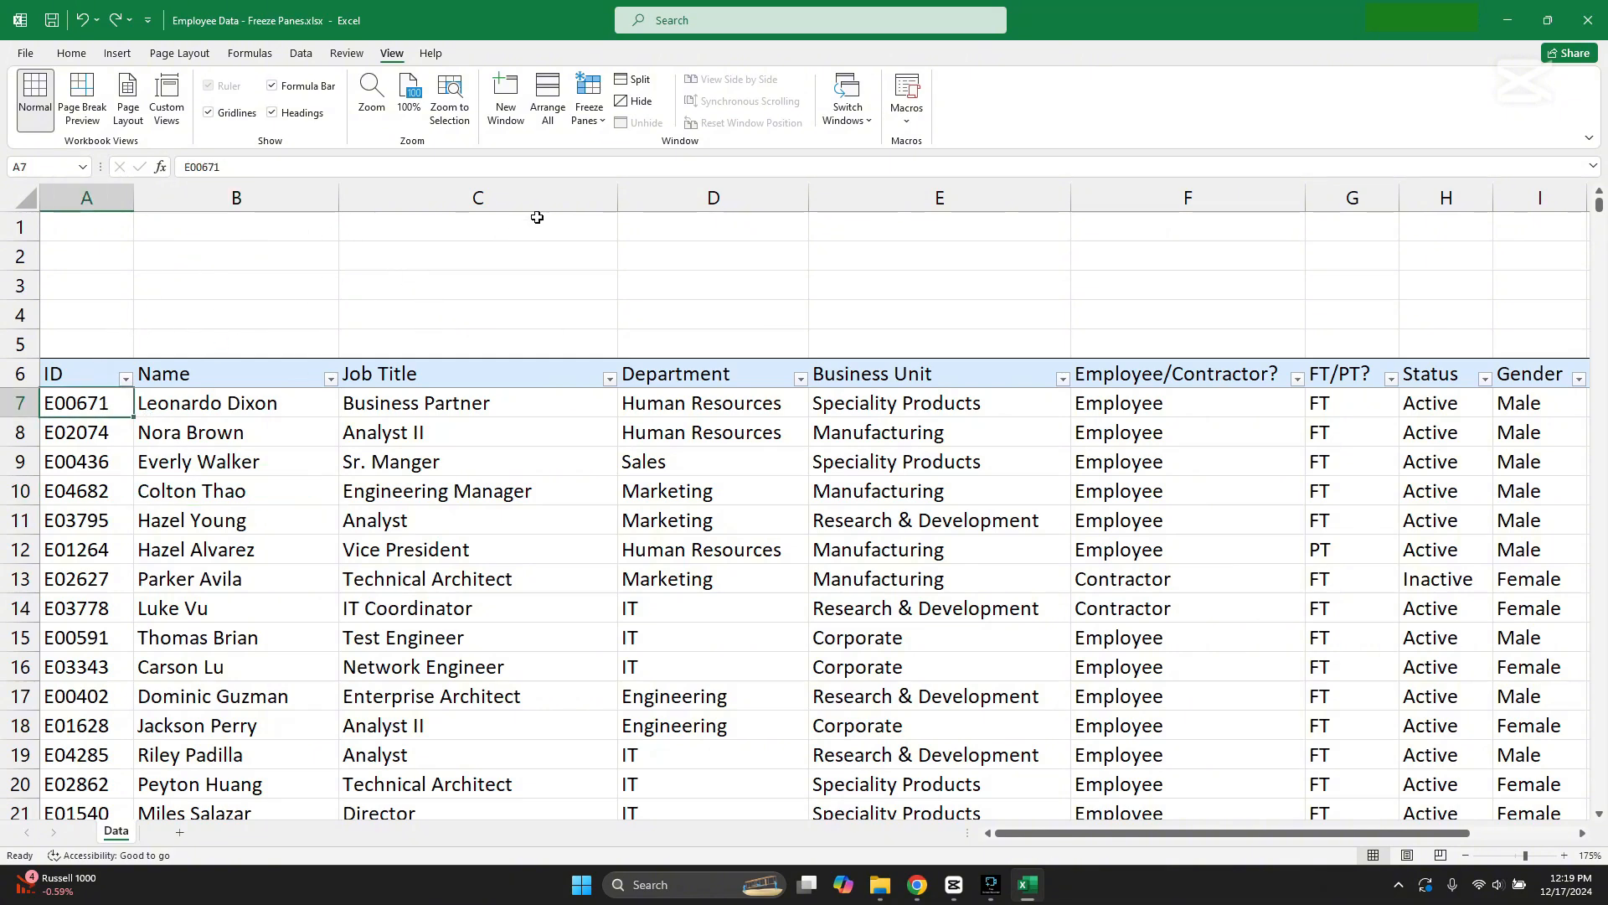
left_click(588, 132)
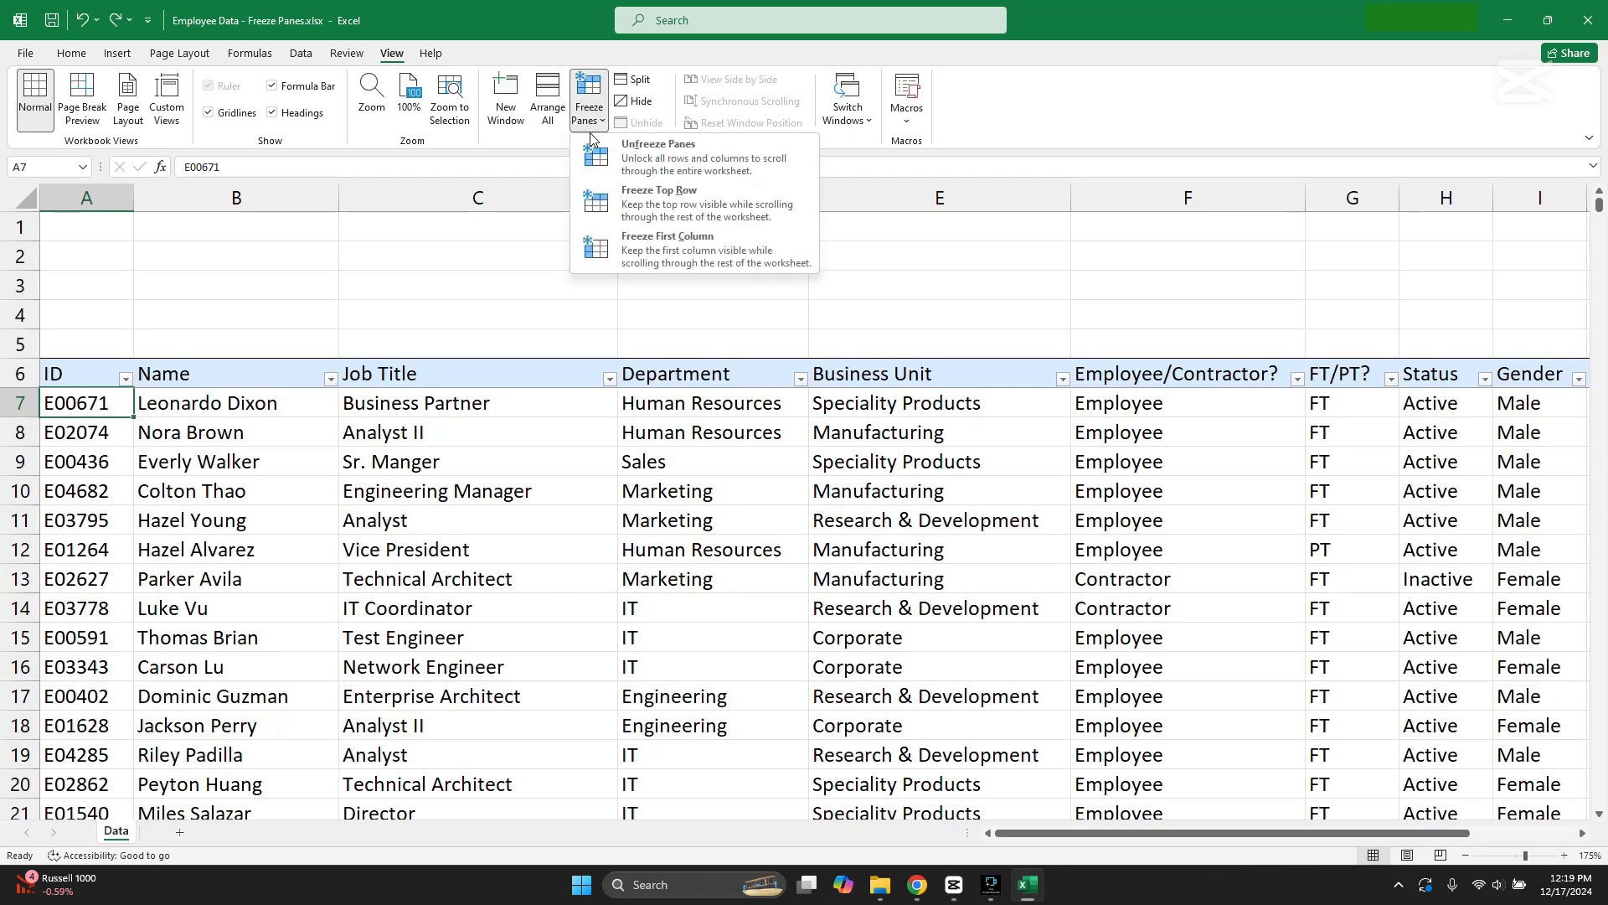
left_click(659, 163)
Step: Copy blank rows 1 to 4 and insert the copies above the employee table
left_click_drag(20, 227, 21, 307)
key("ctrl+c")
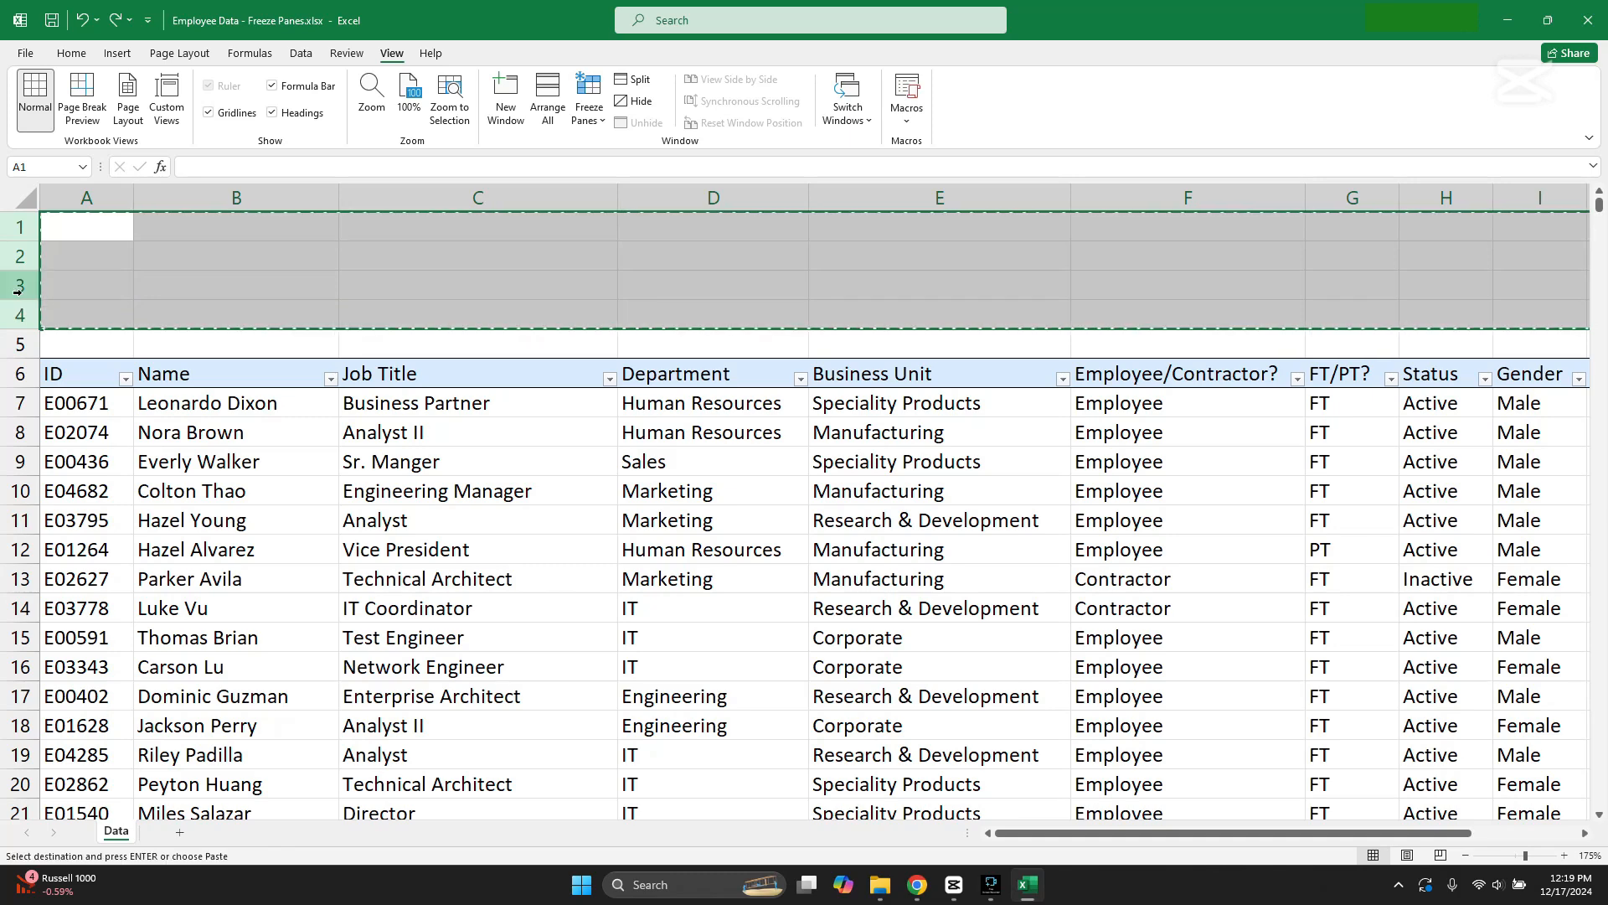
right_click(30, 257)
left_click(135, 394)
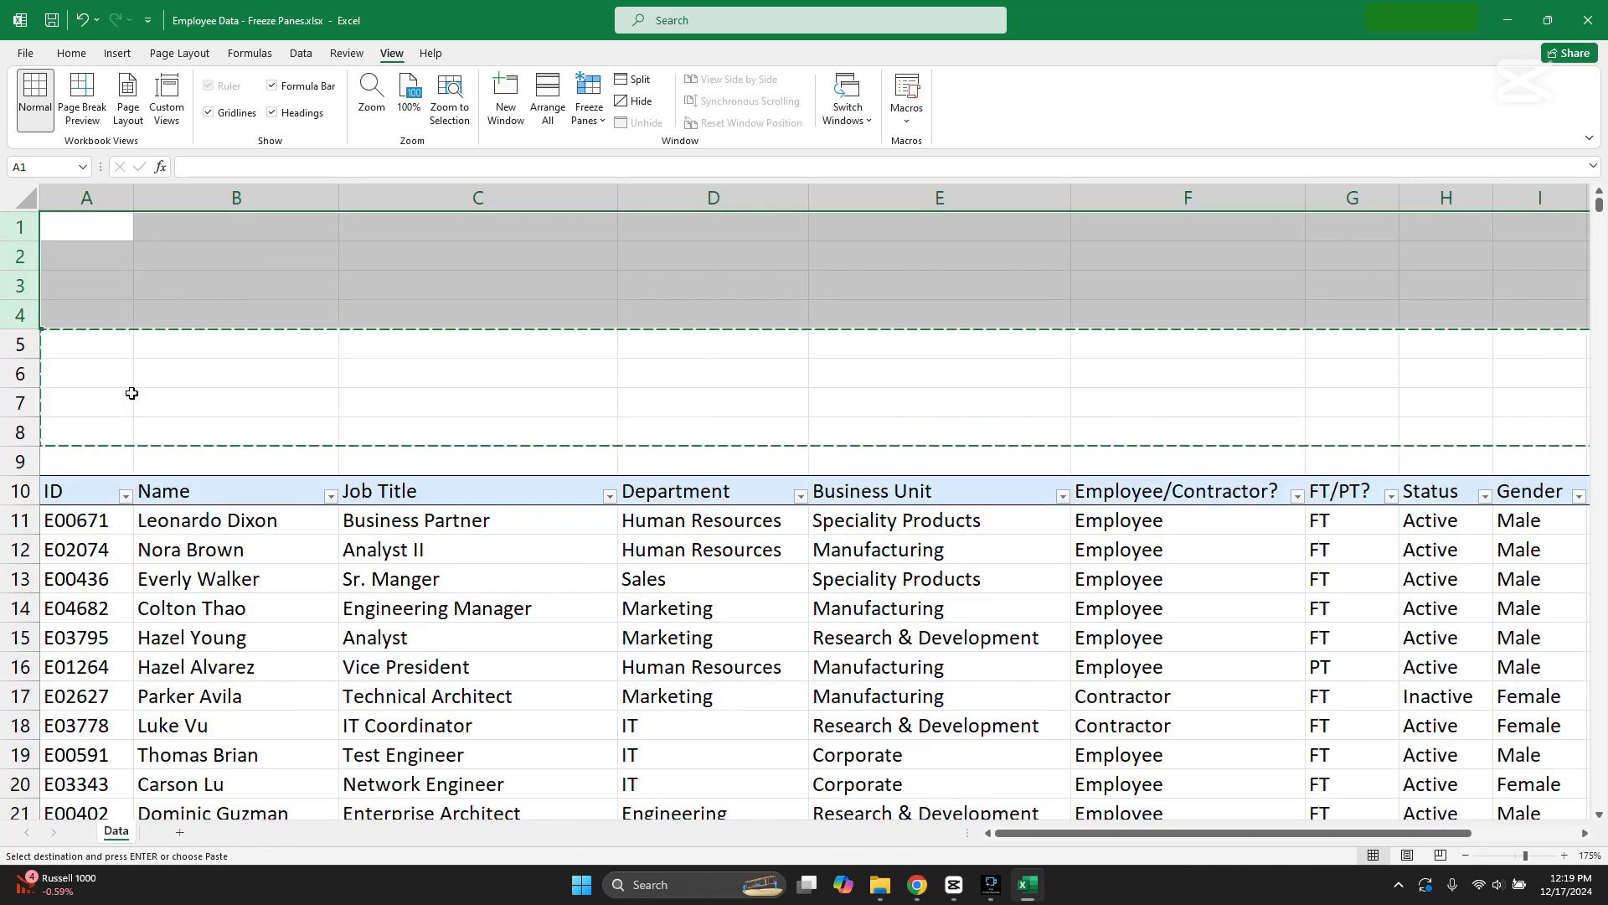
left_click(299, 434)
Step: Freeze all rows above row 11 so the blank rows and the column headings stay in view
left_click(25, 521)
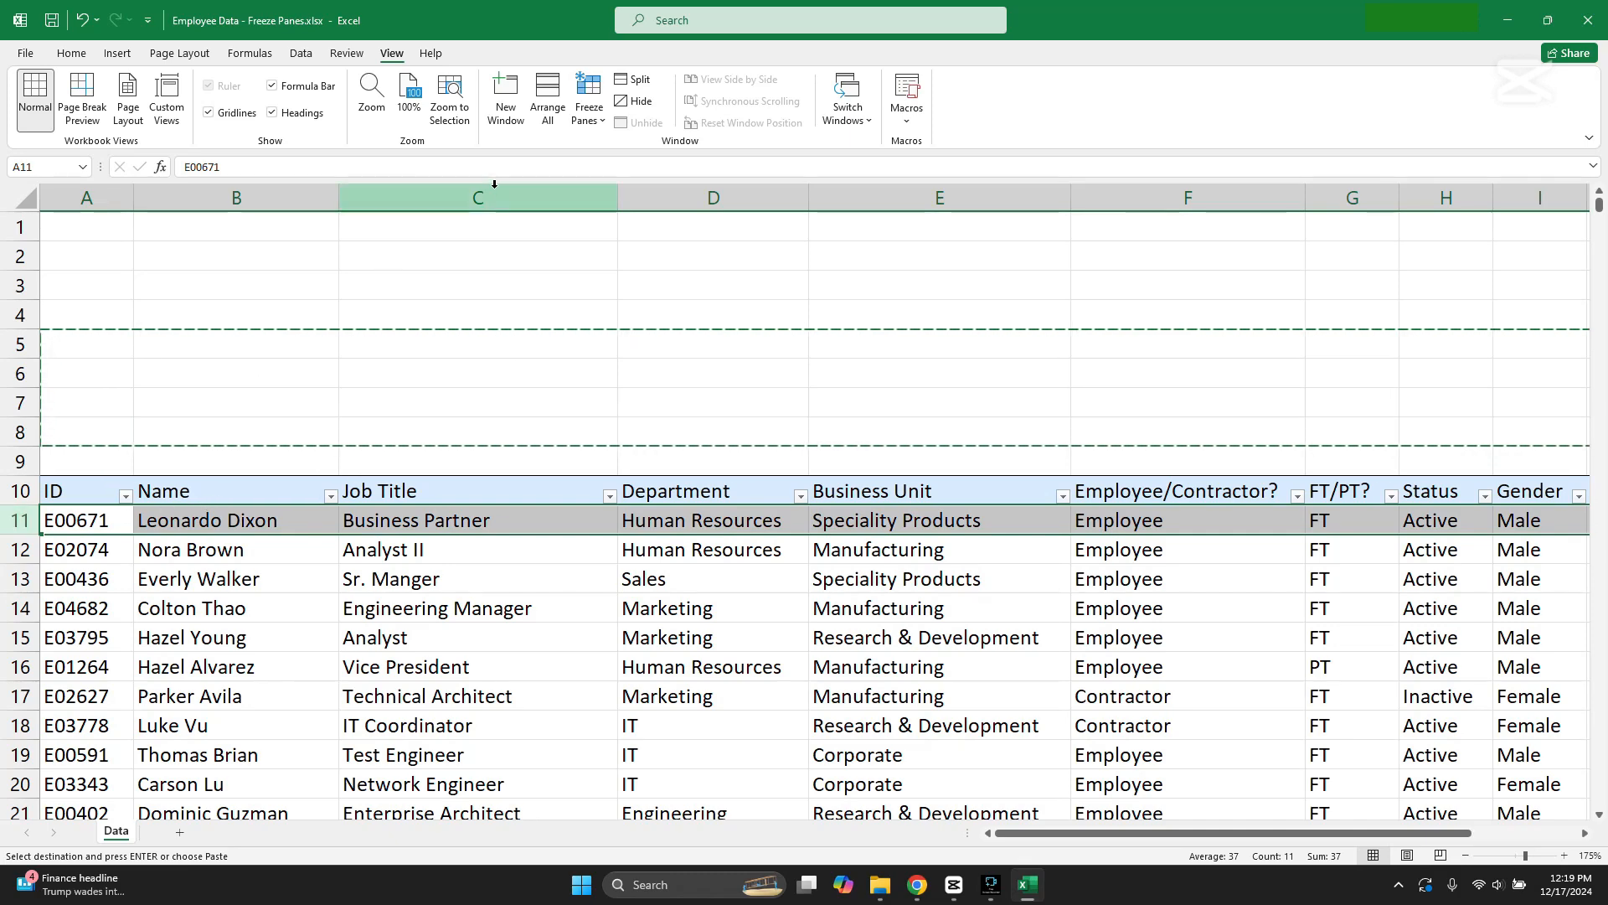
left_click(589, 115)
left_click(614, 152)
left_click(277, 607)
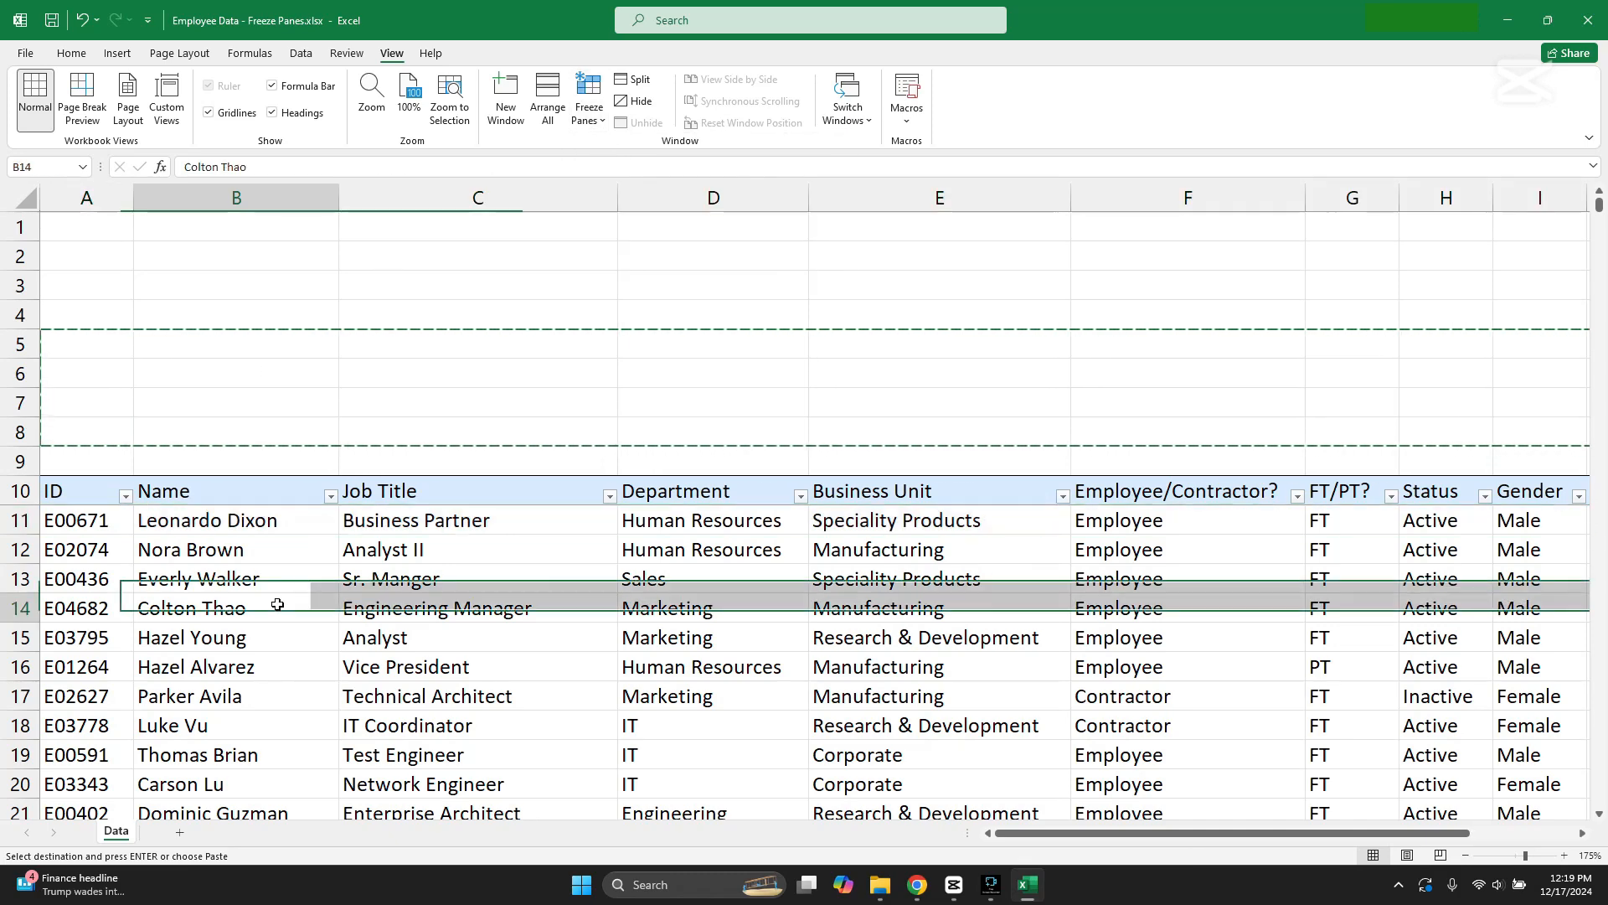
key("ctrl+c")
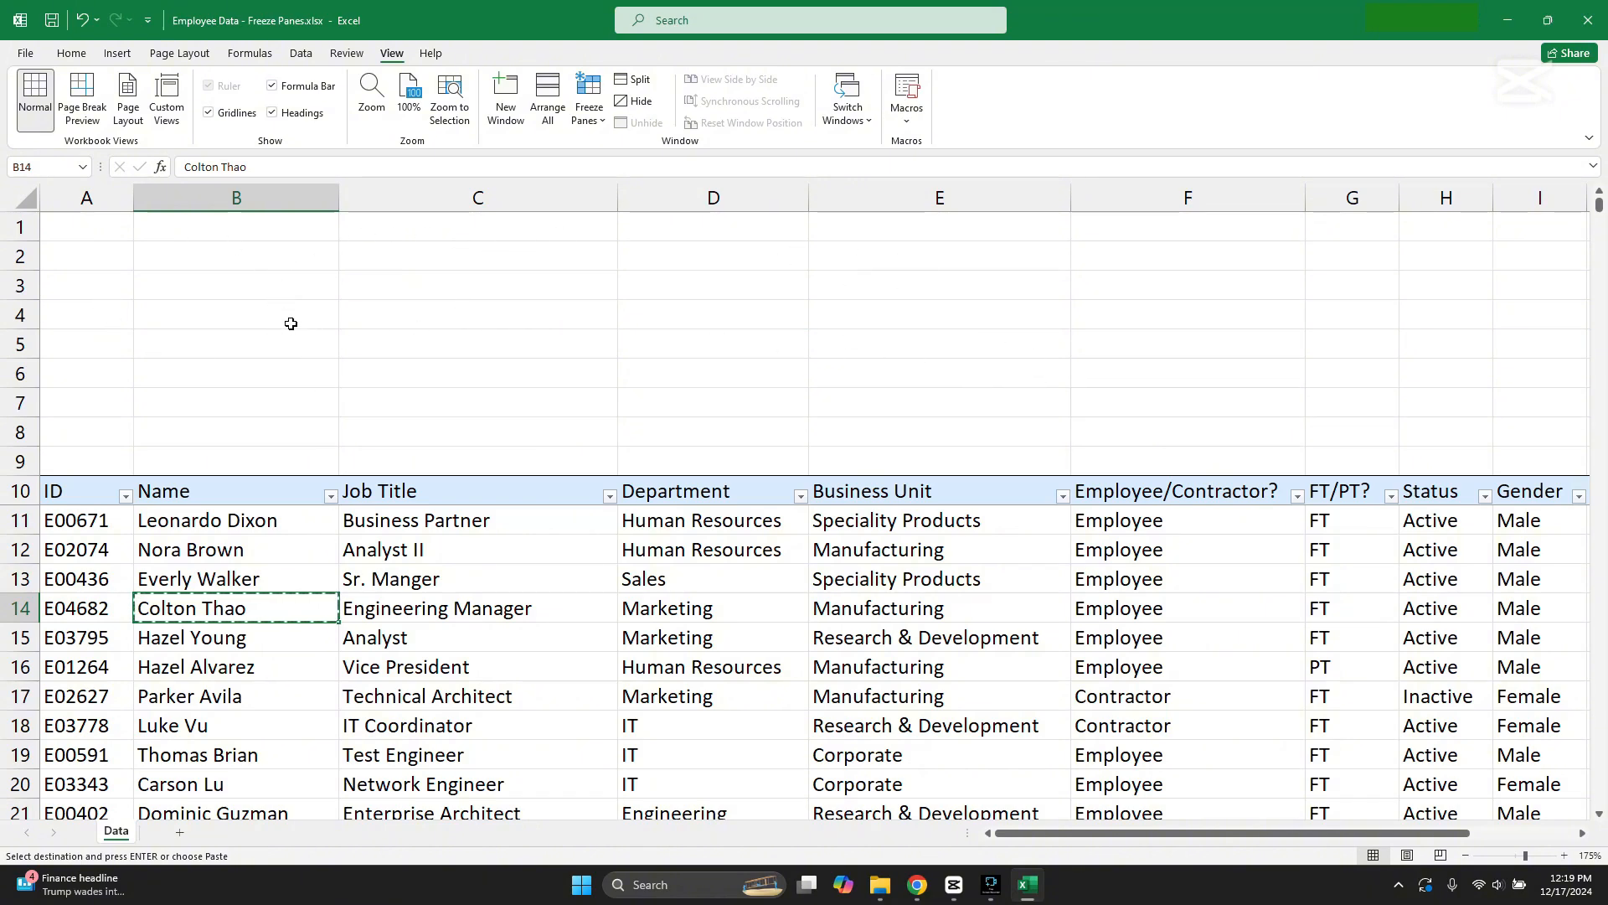
left_click(837, 578)
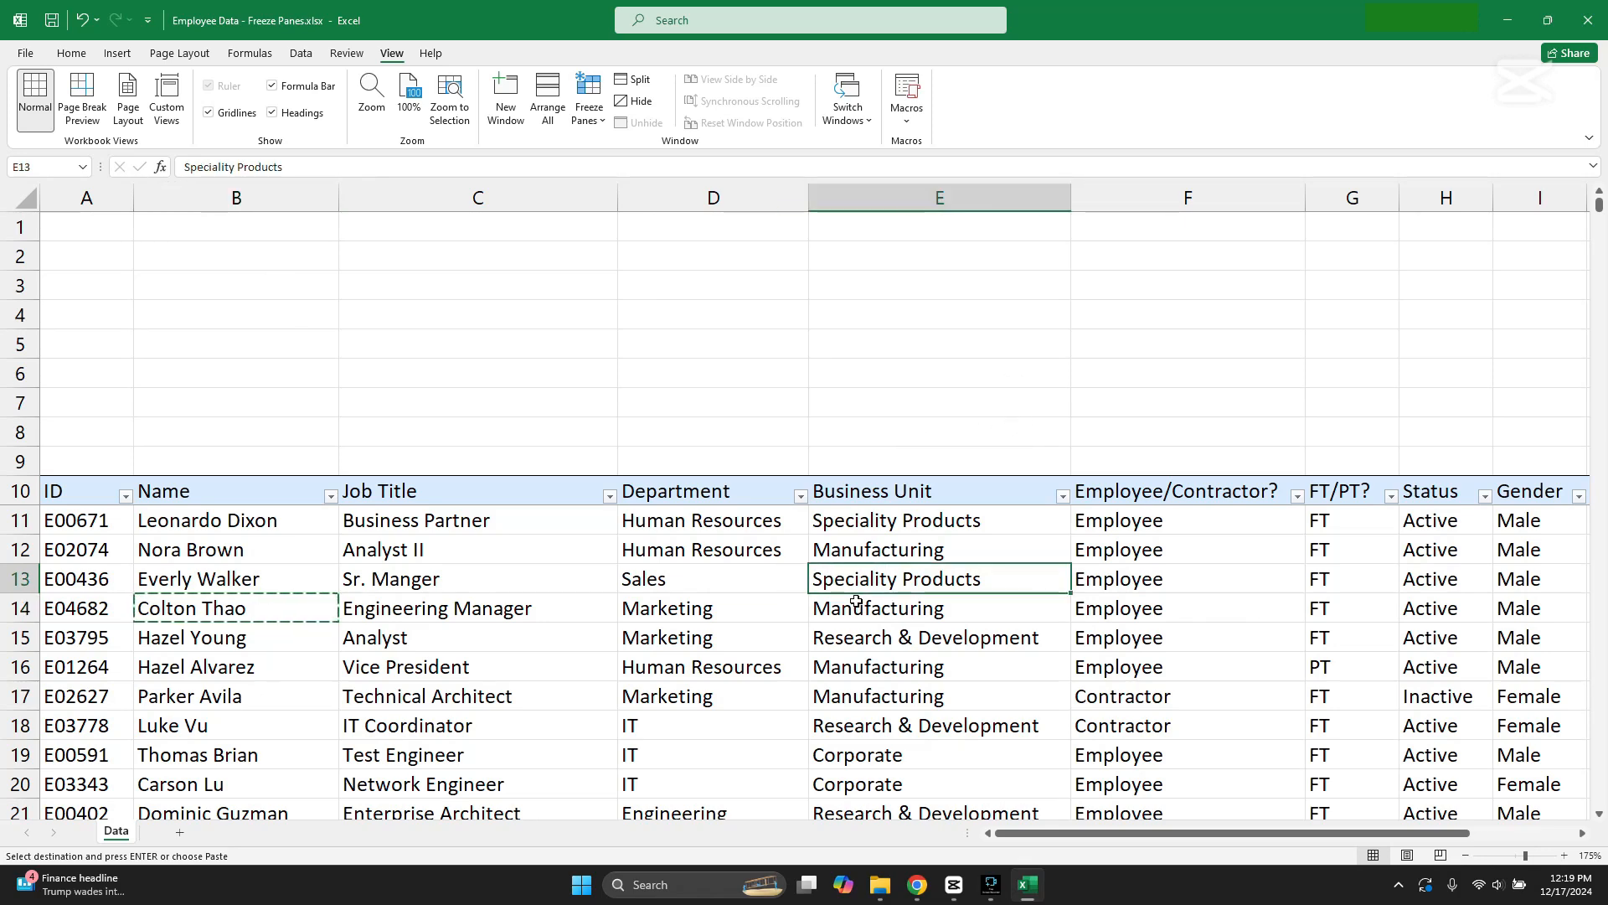
scroll(866, 608, "down", 4)
scroll(867, 609, "up", 4)
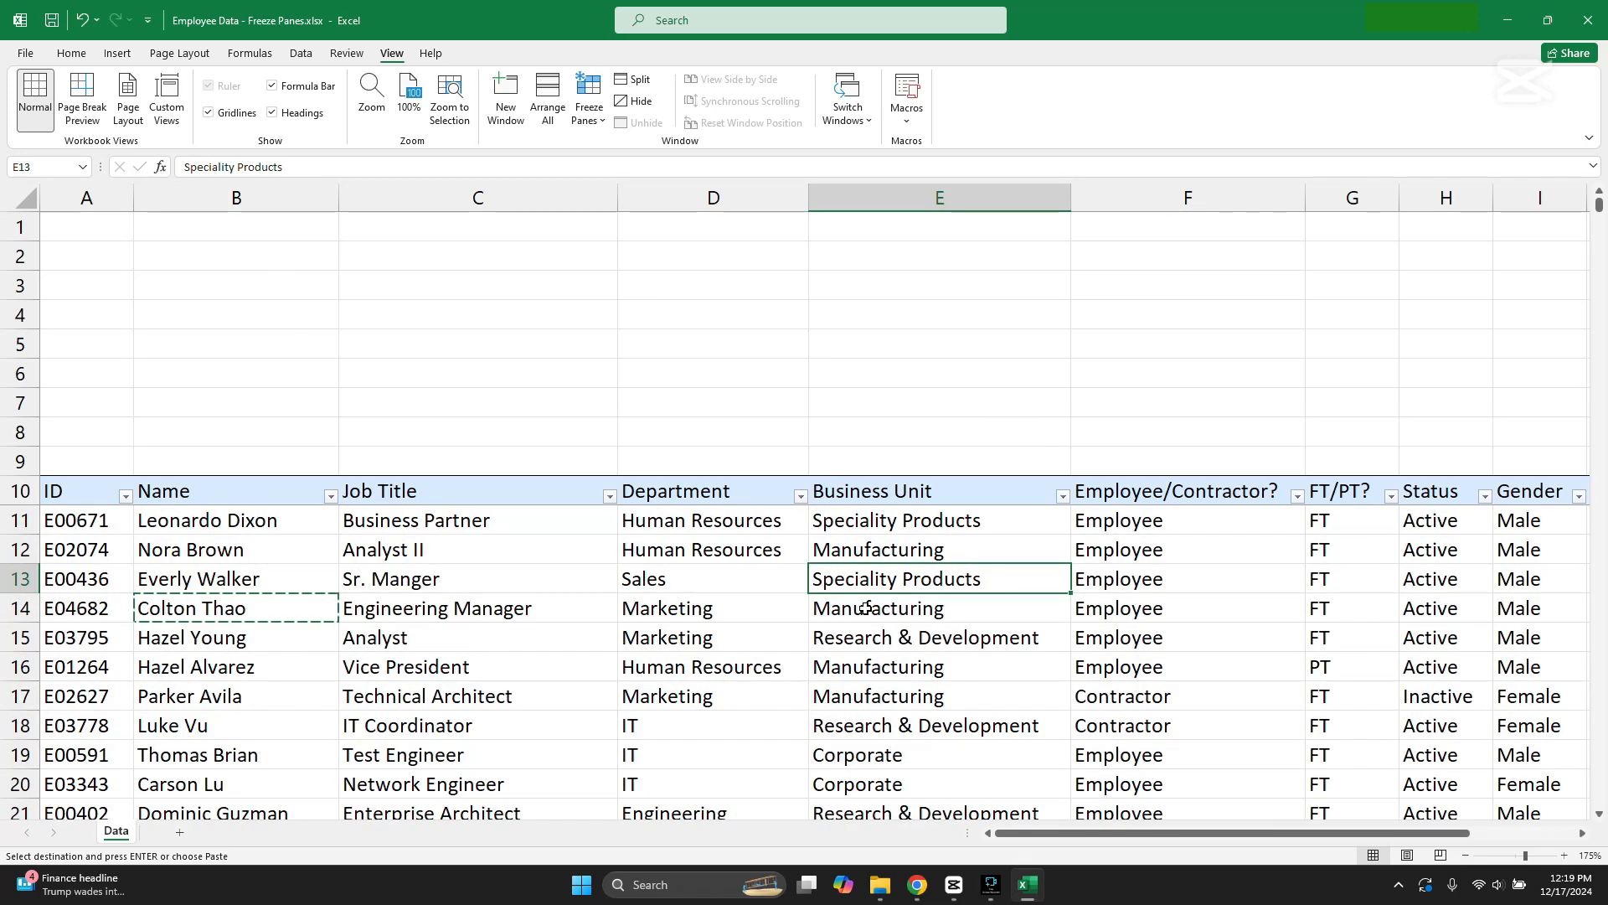
Step: Delete blank rows 1 to 9 above the employee table's headings
left_click(198, 458)
left_click_drag(23, 460, 19, 228)
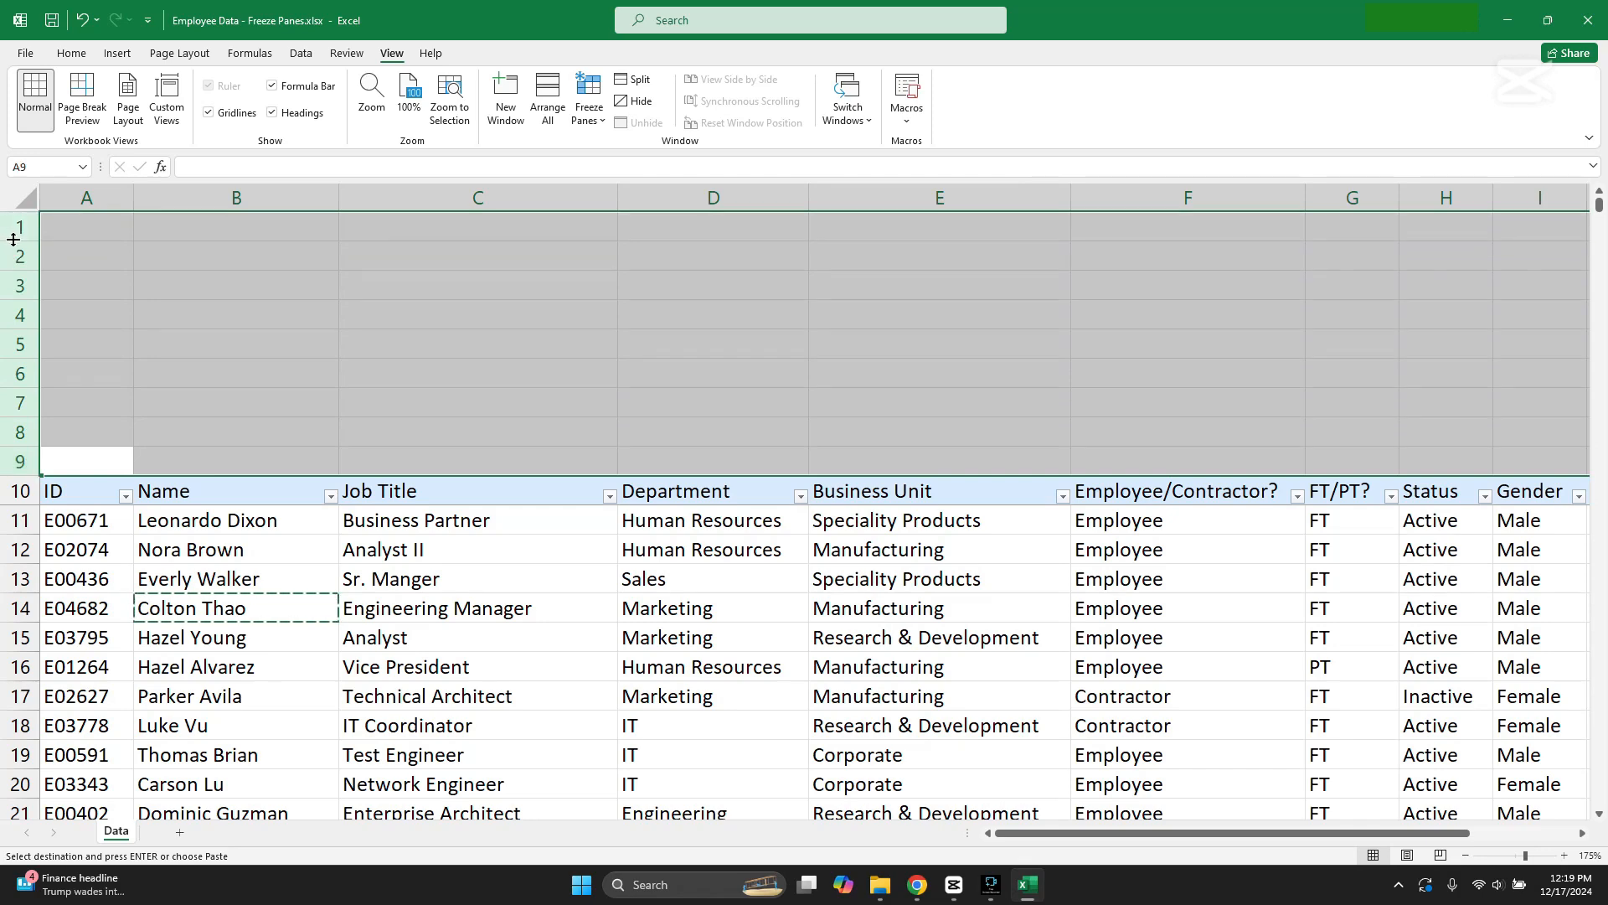
right_click(22, 256)
left_click(69, 532)
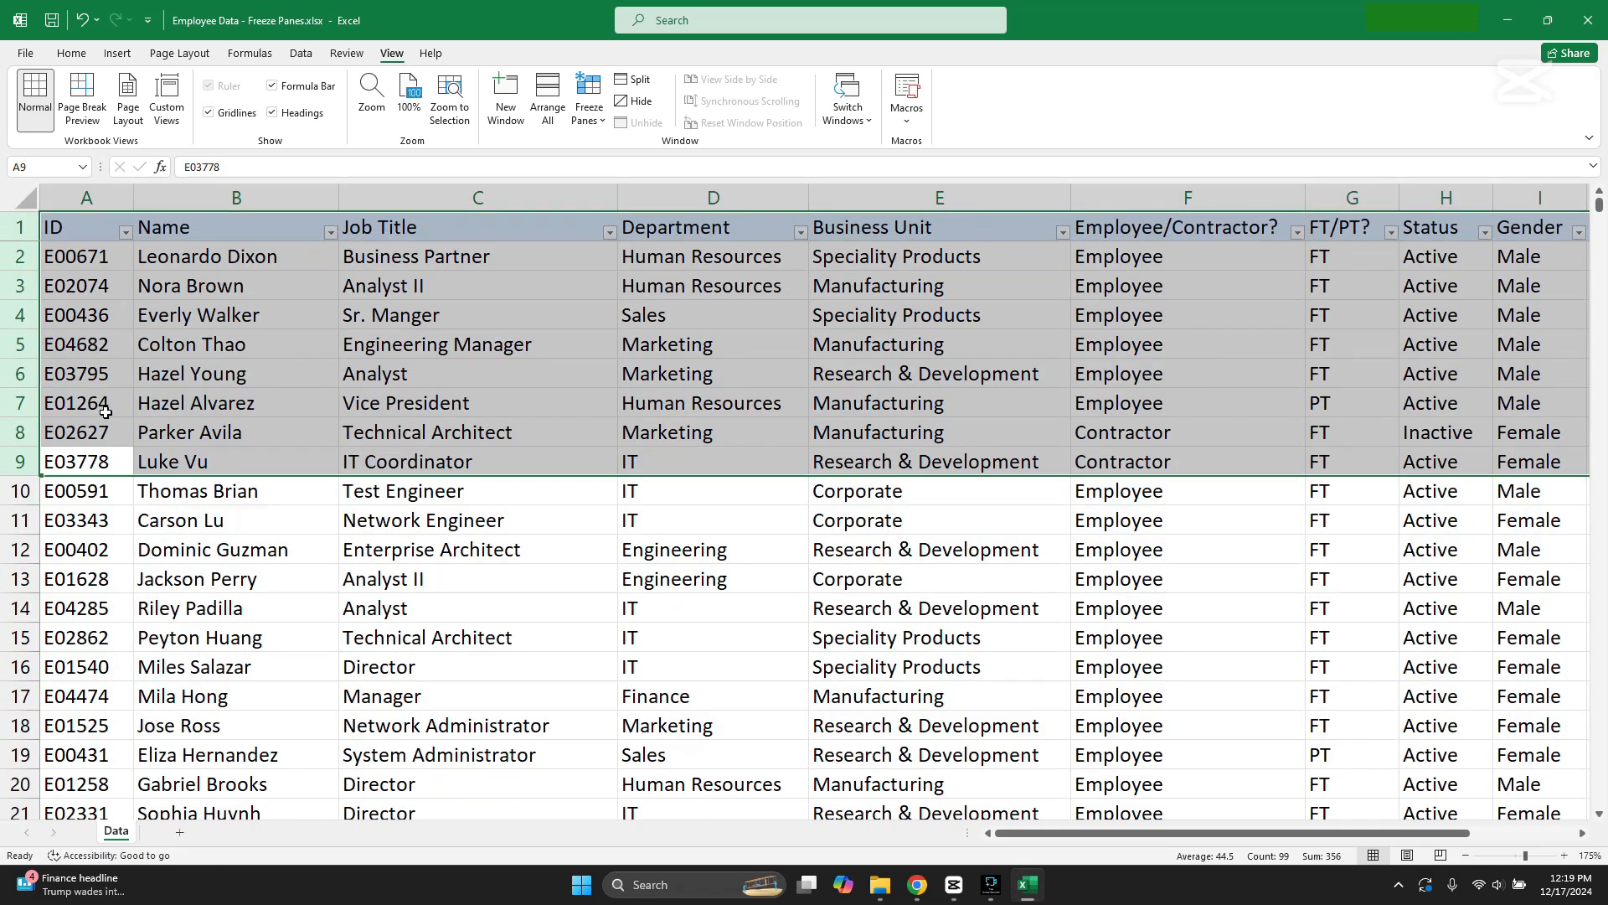
Step: Unfreeze the panes now that the table's headings are in row 1
left_click(178, 369)
left_click(589, 104)
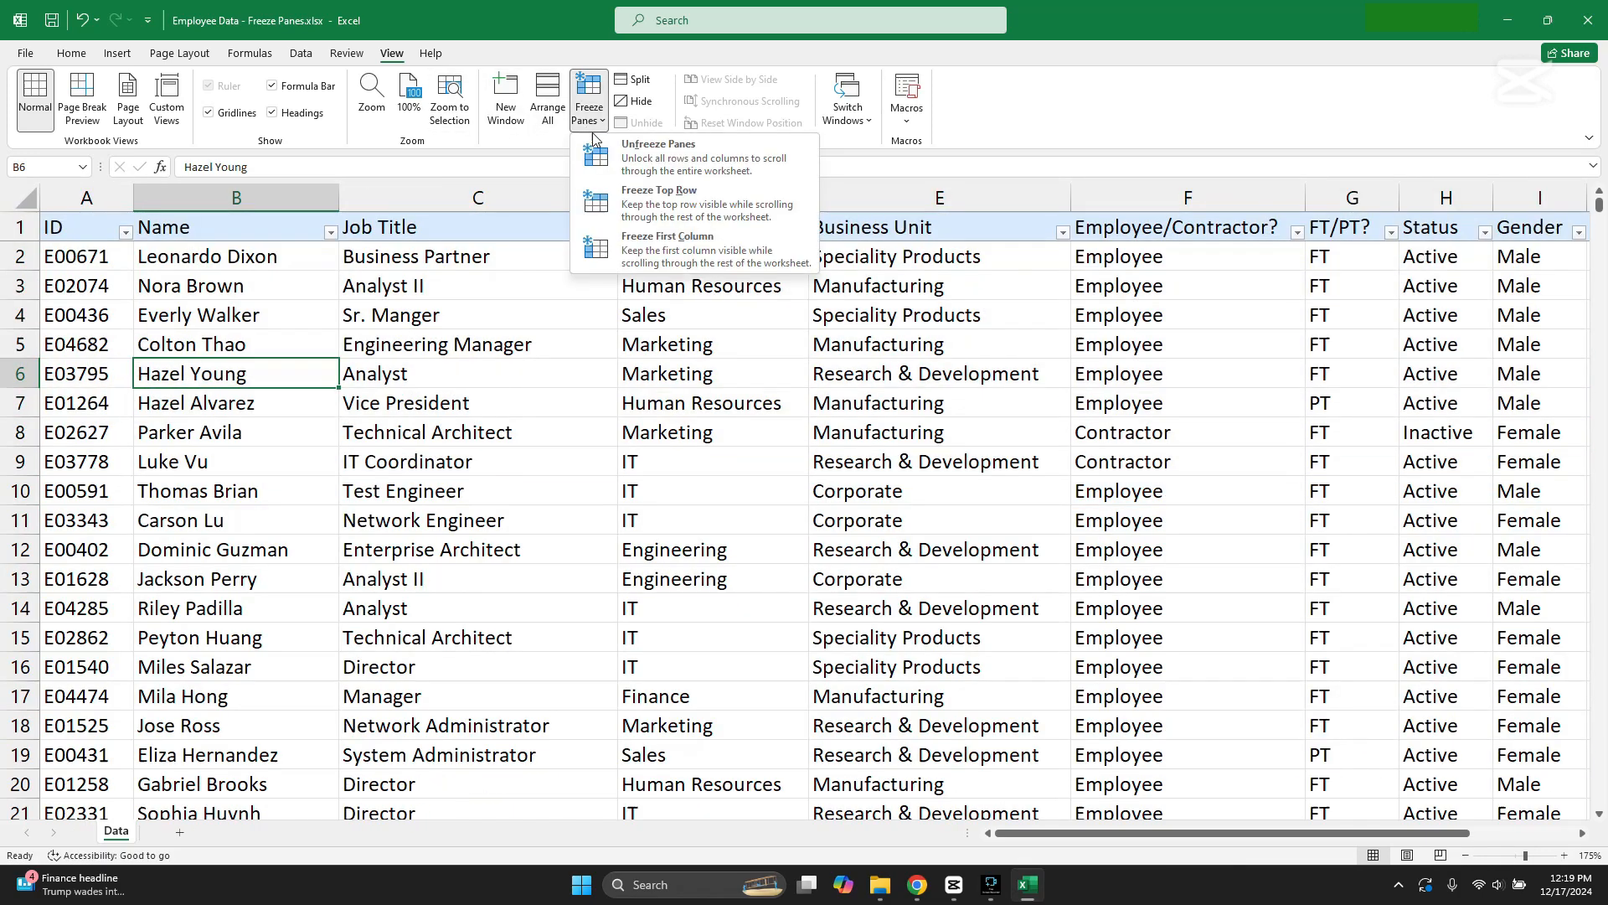
left_click(661, 155)
left_click(451, 311)
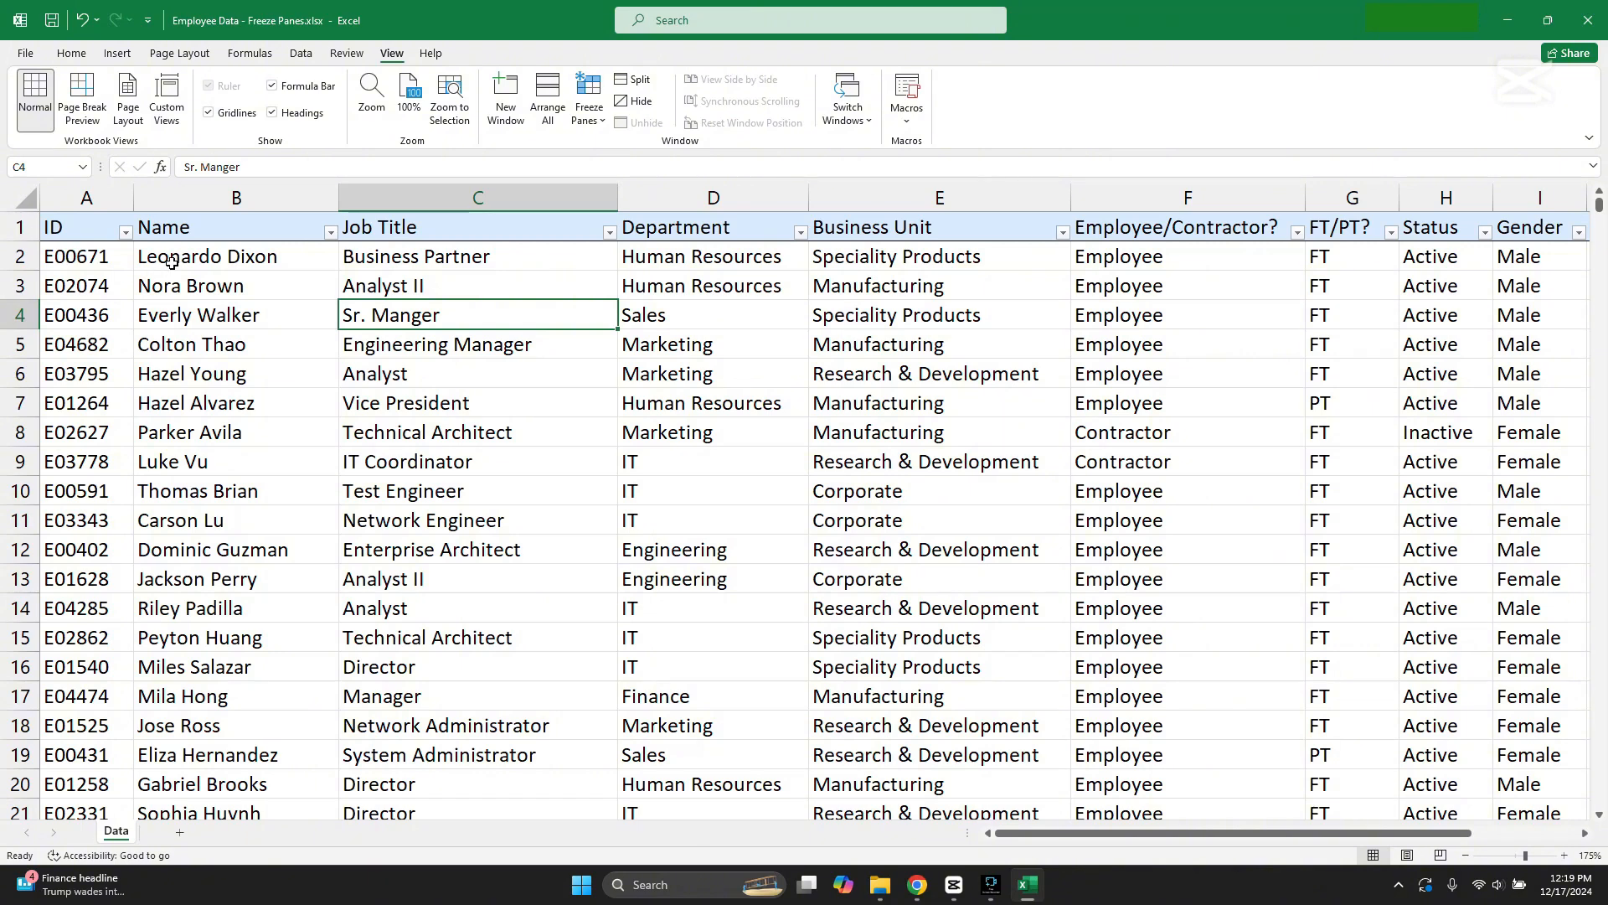
Step: Freeze the heading row and the first three employee records, splitting the panes above row 5
left_click_drag(172, 261, 180, 314)
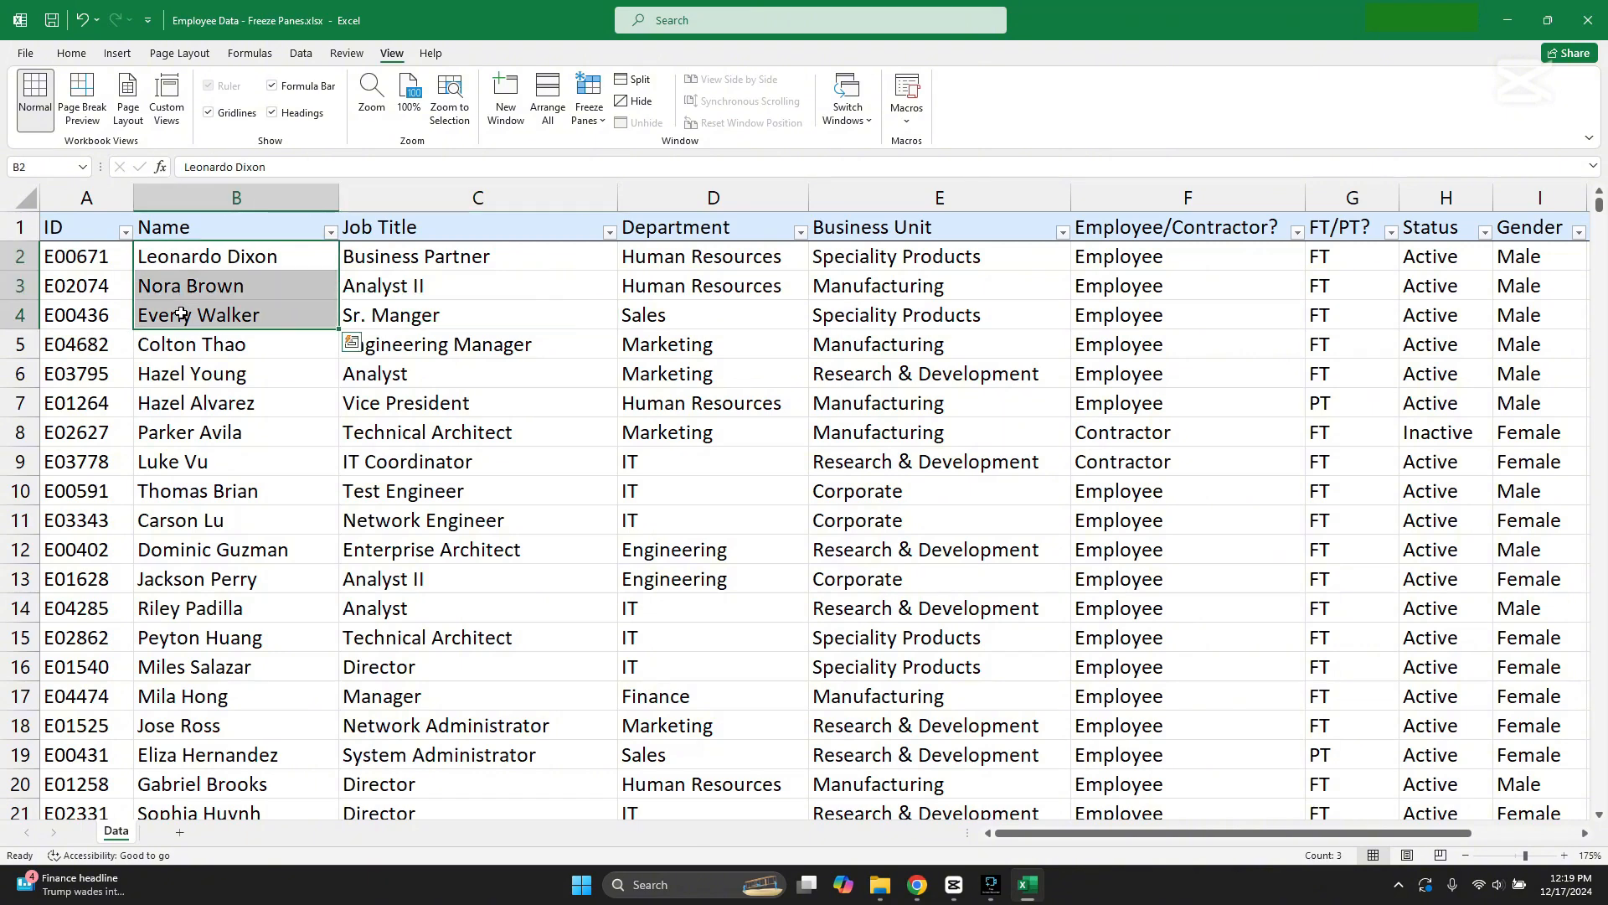
left_click(21, 344)
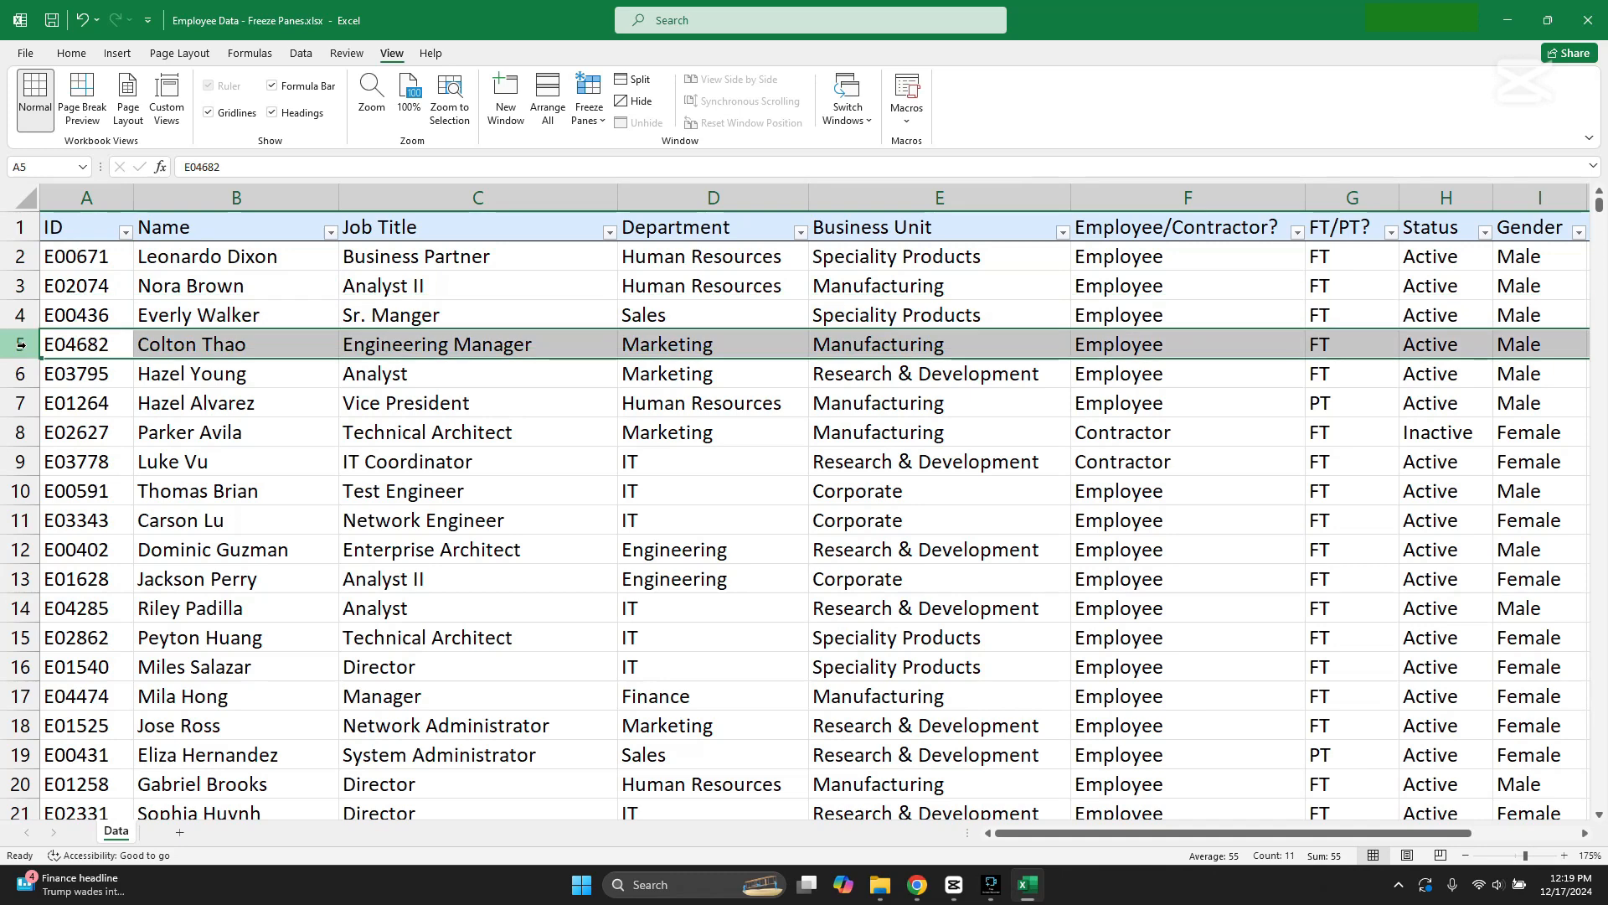
left_click(589, 113)
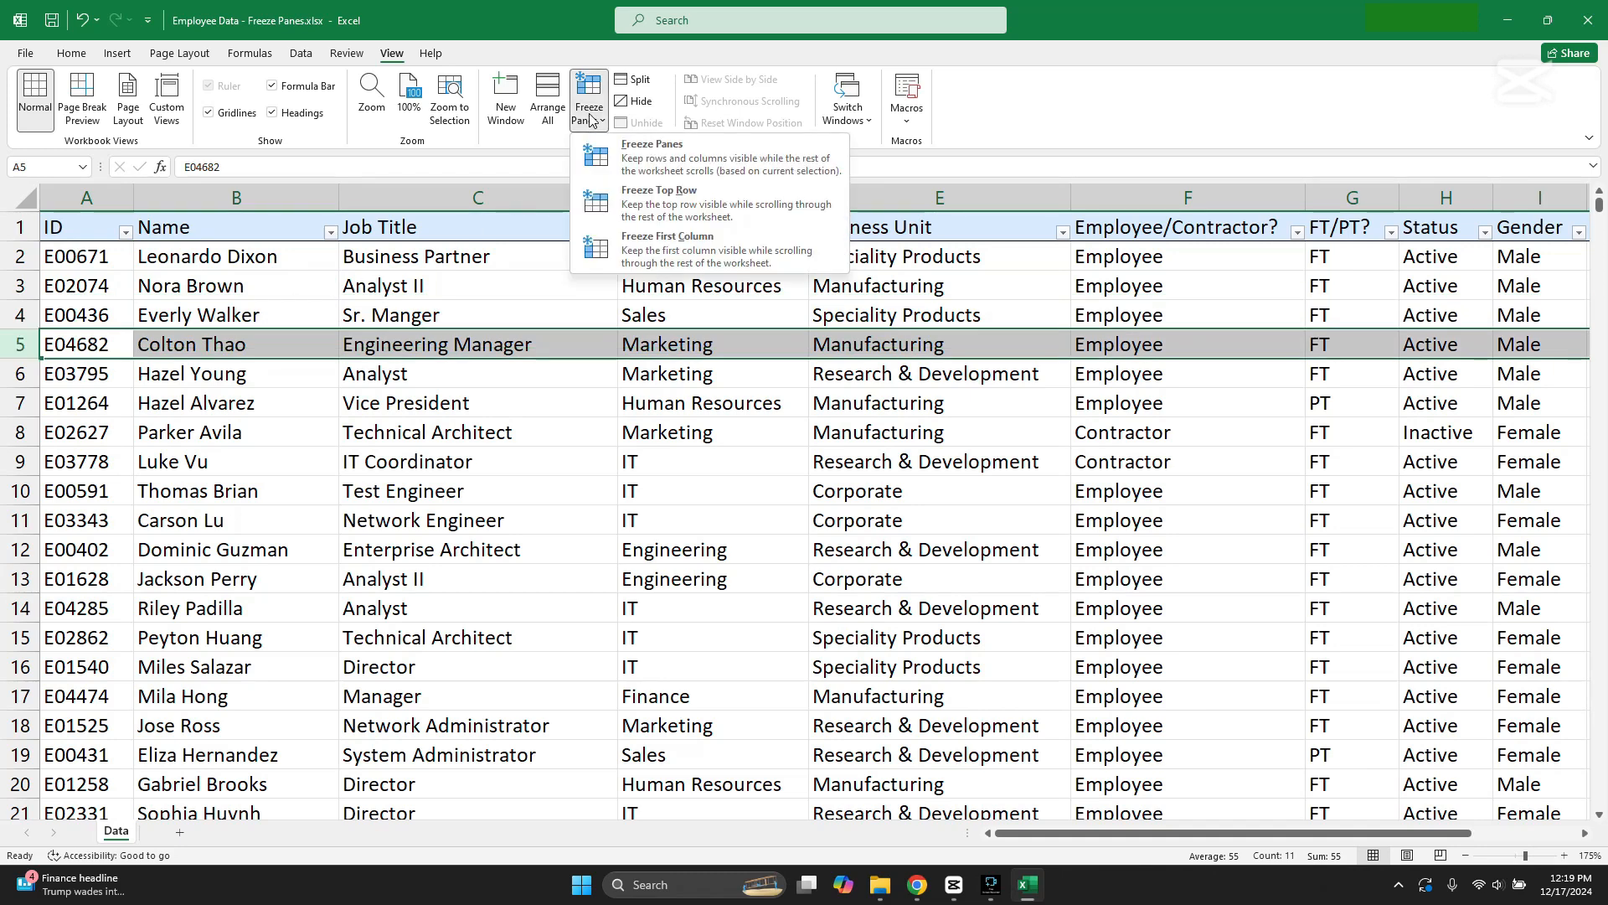
left_click(662, 161)
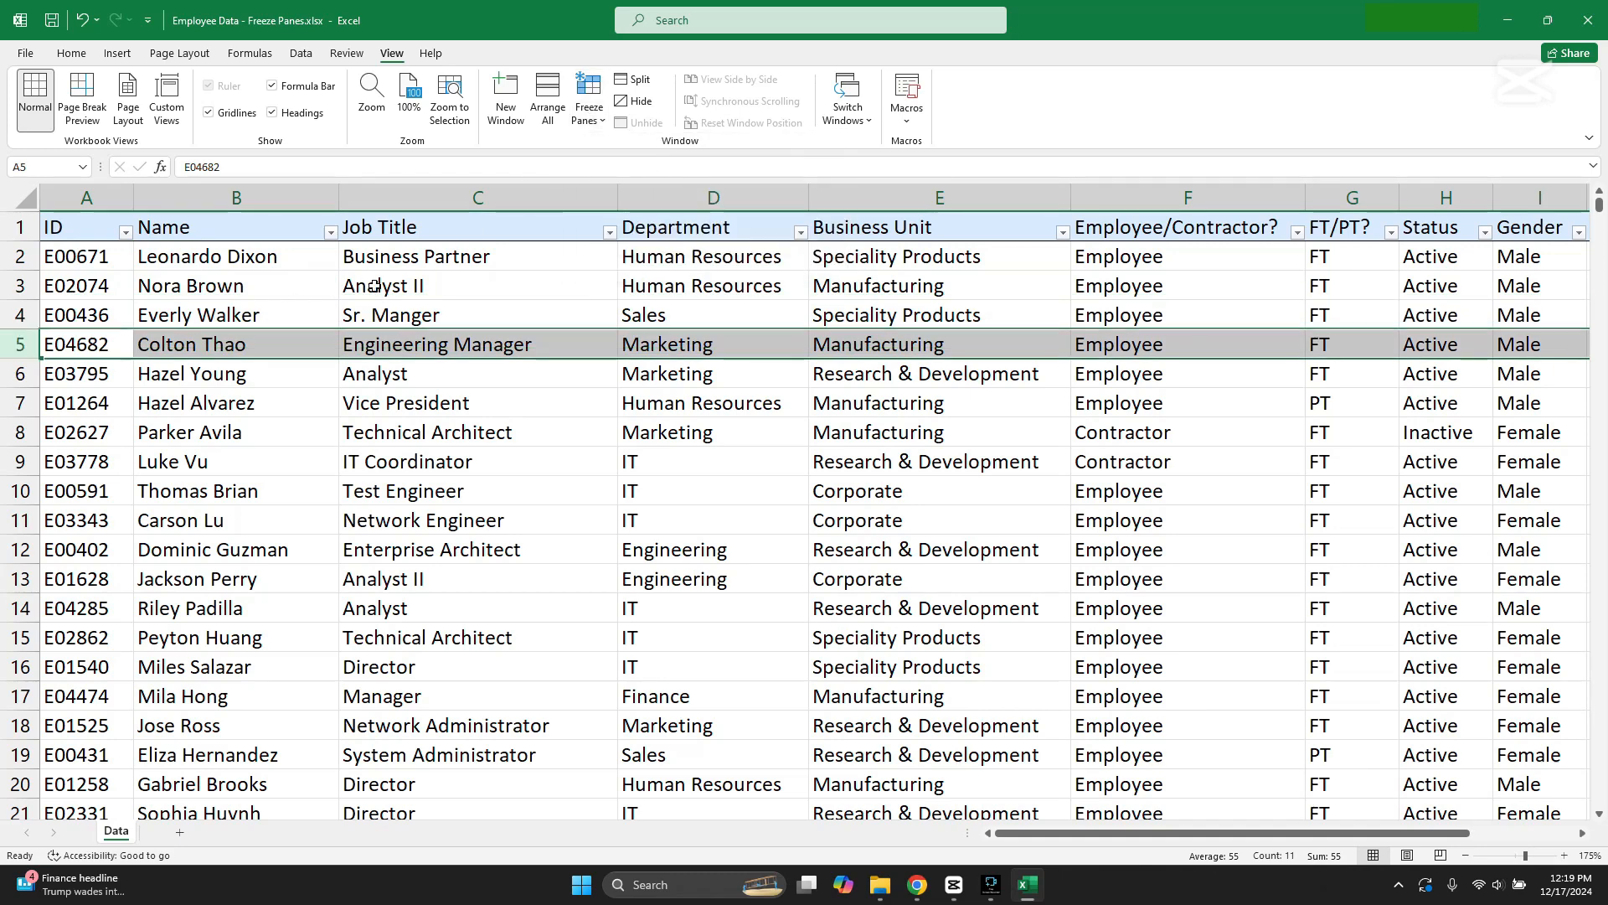
Step: Browse the employee records and examine whether rows 1 to 4 stay in view for comparison with other records
scroll(299, 350, "down", 1)
scroll(215, 313, "up", 1)
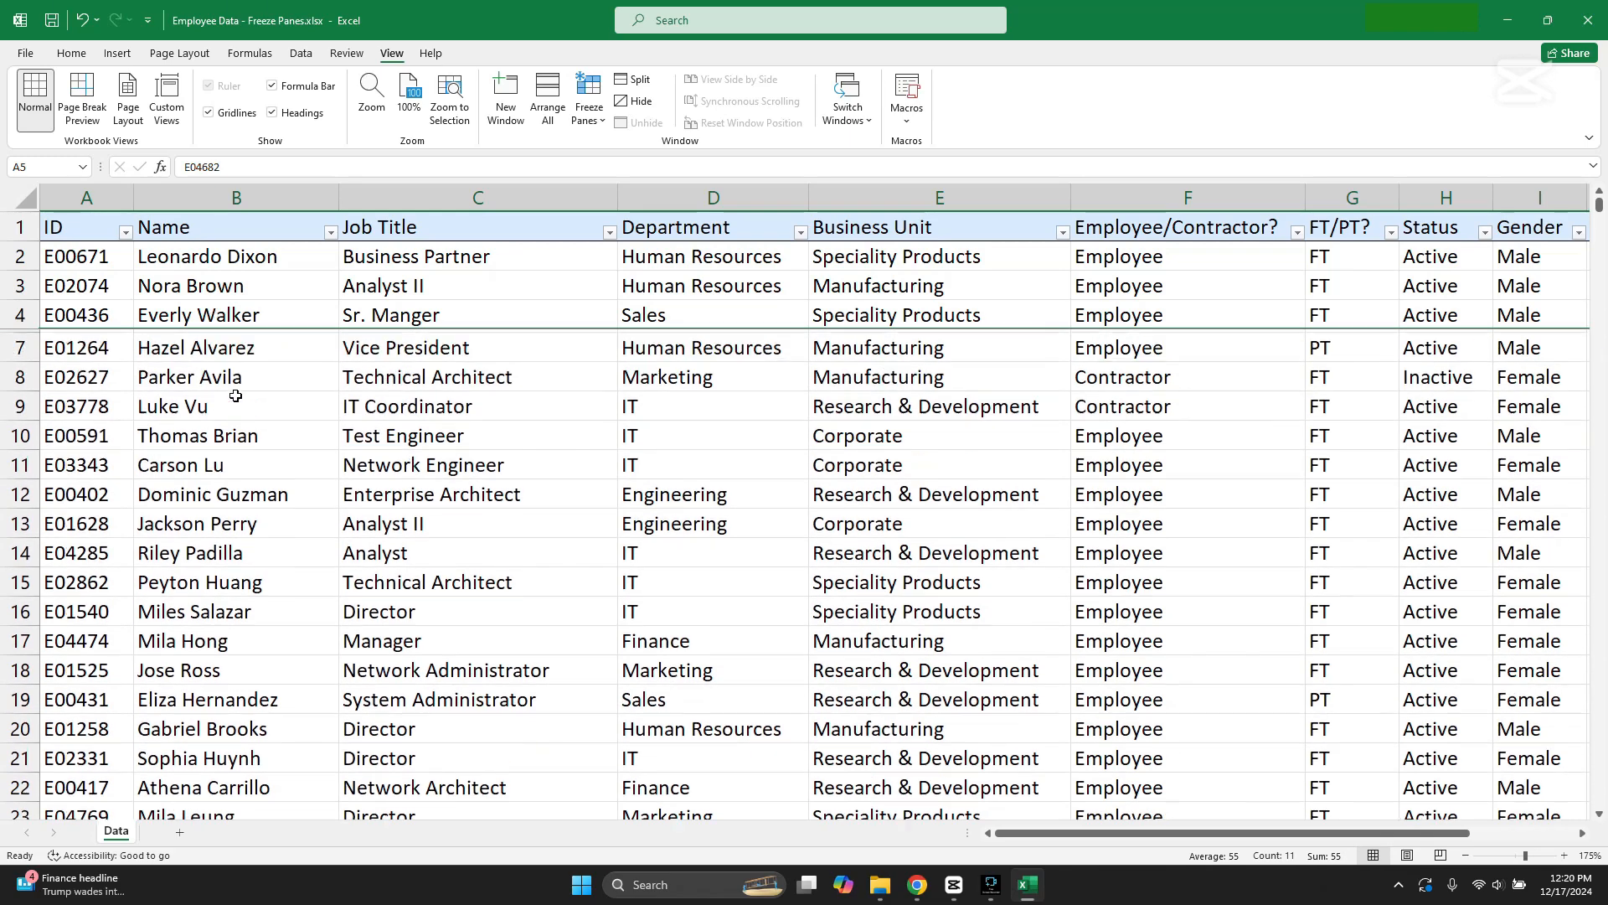
left_click(250, 432)
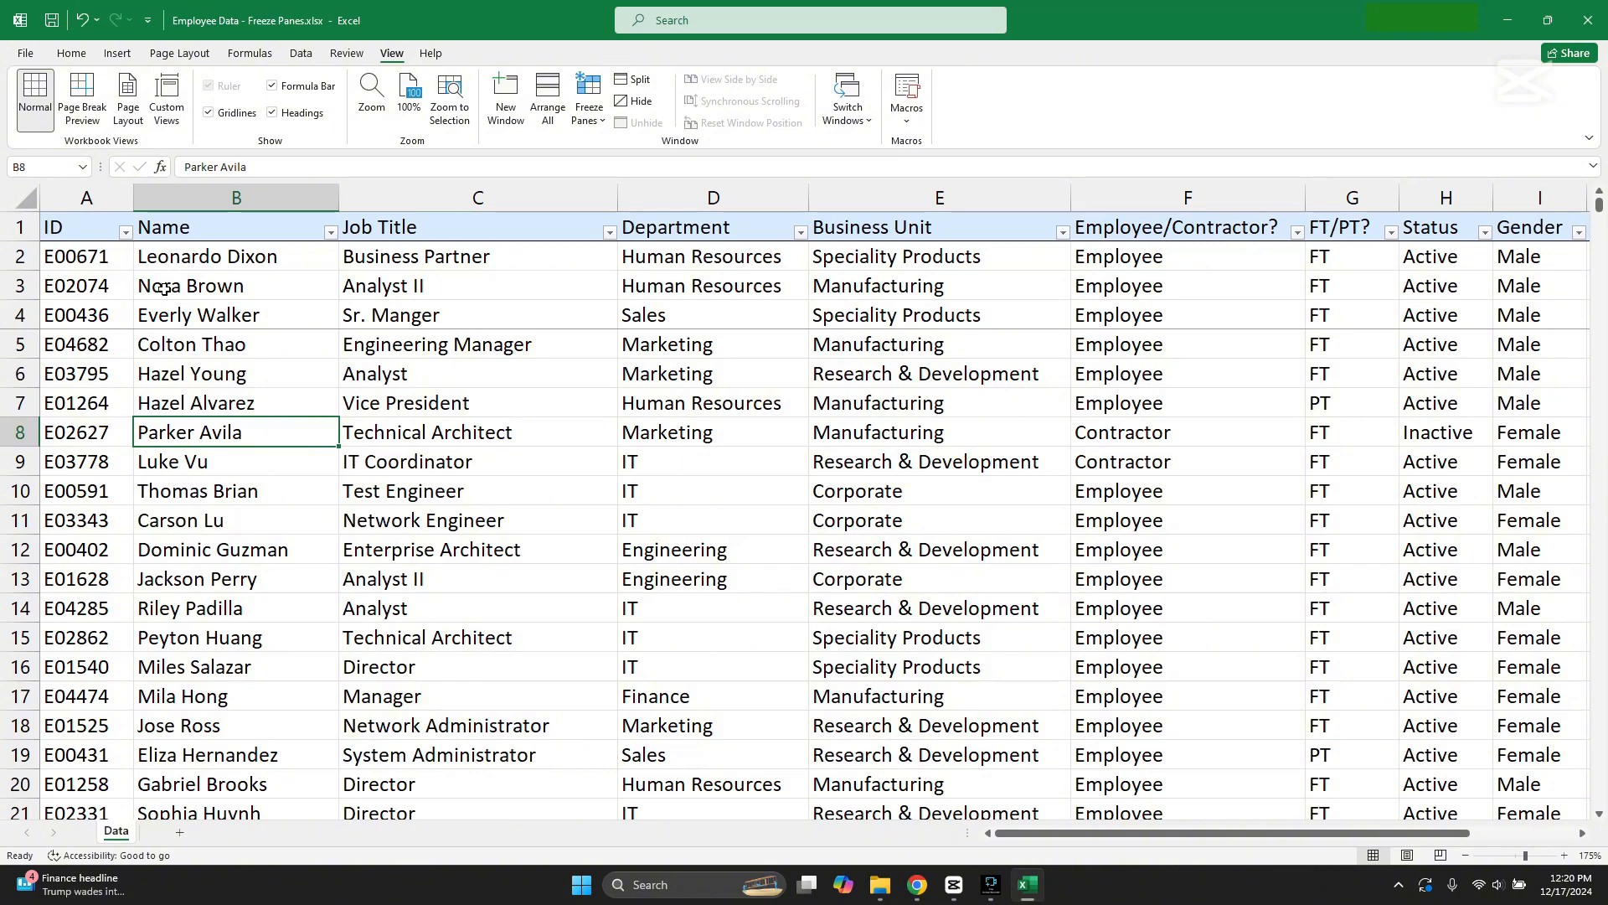
scroll(298, 288, "down", 1)
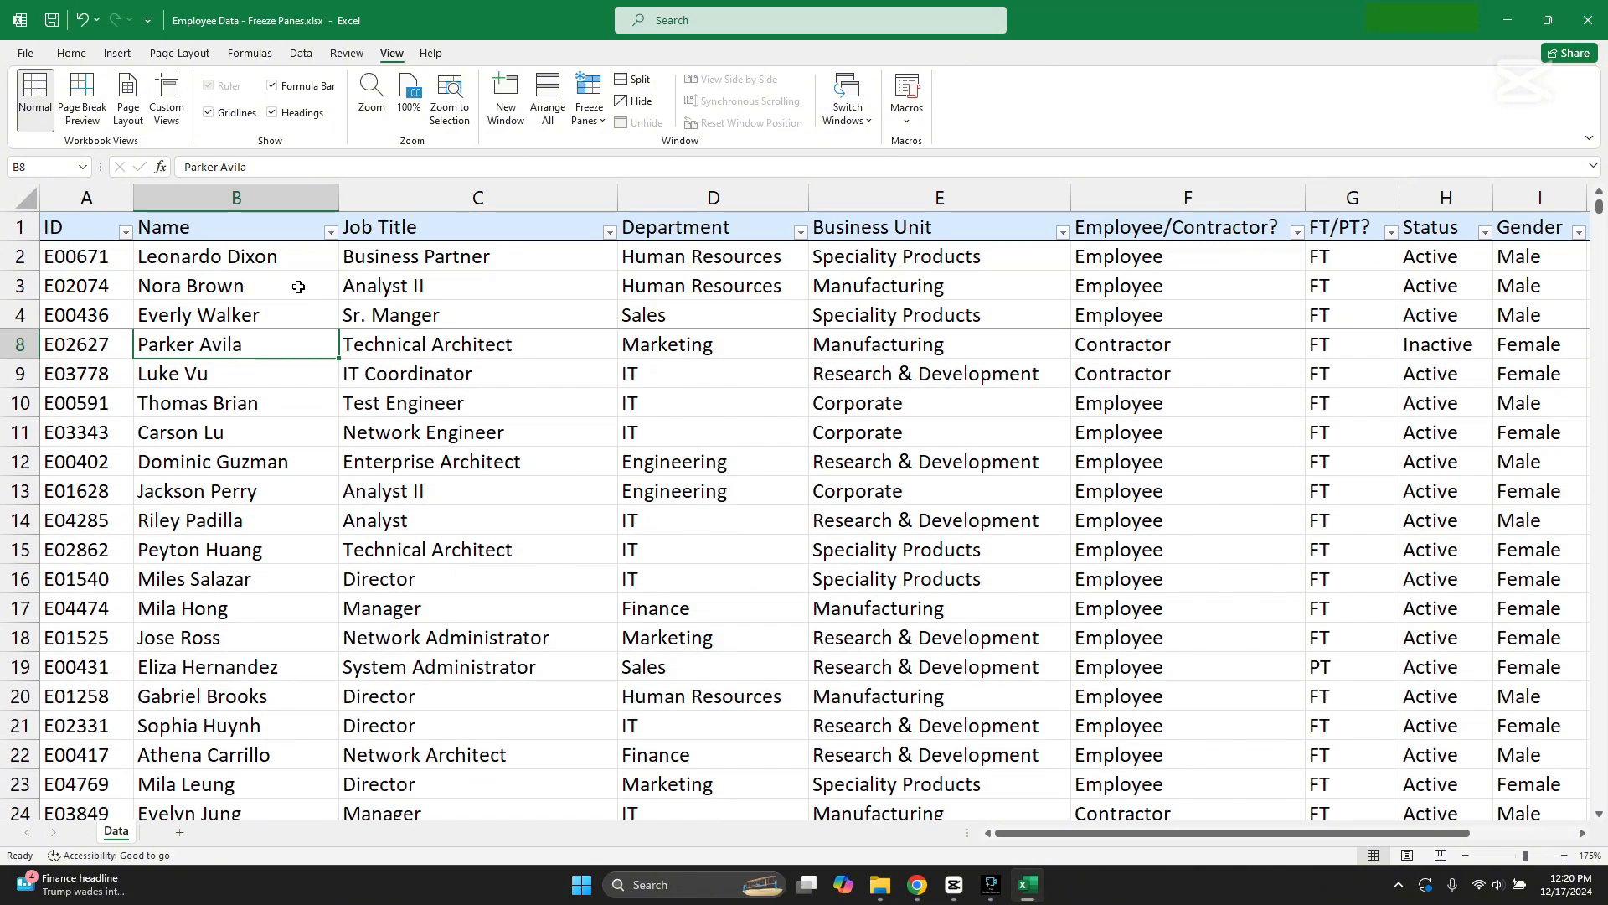
scroll(298, 288, "up", 1)
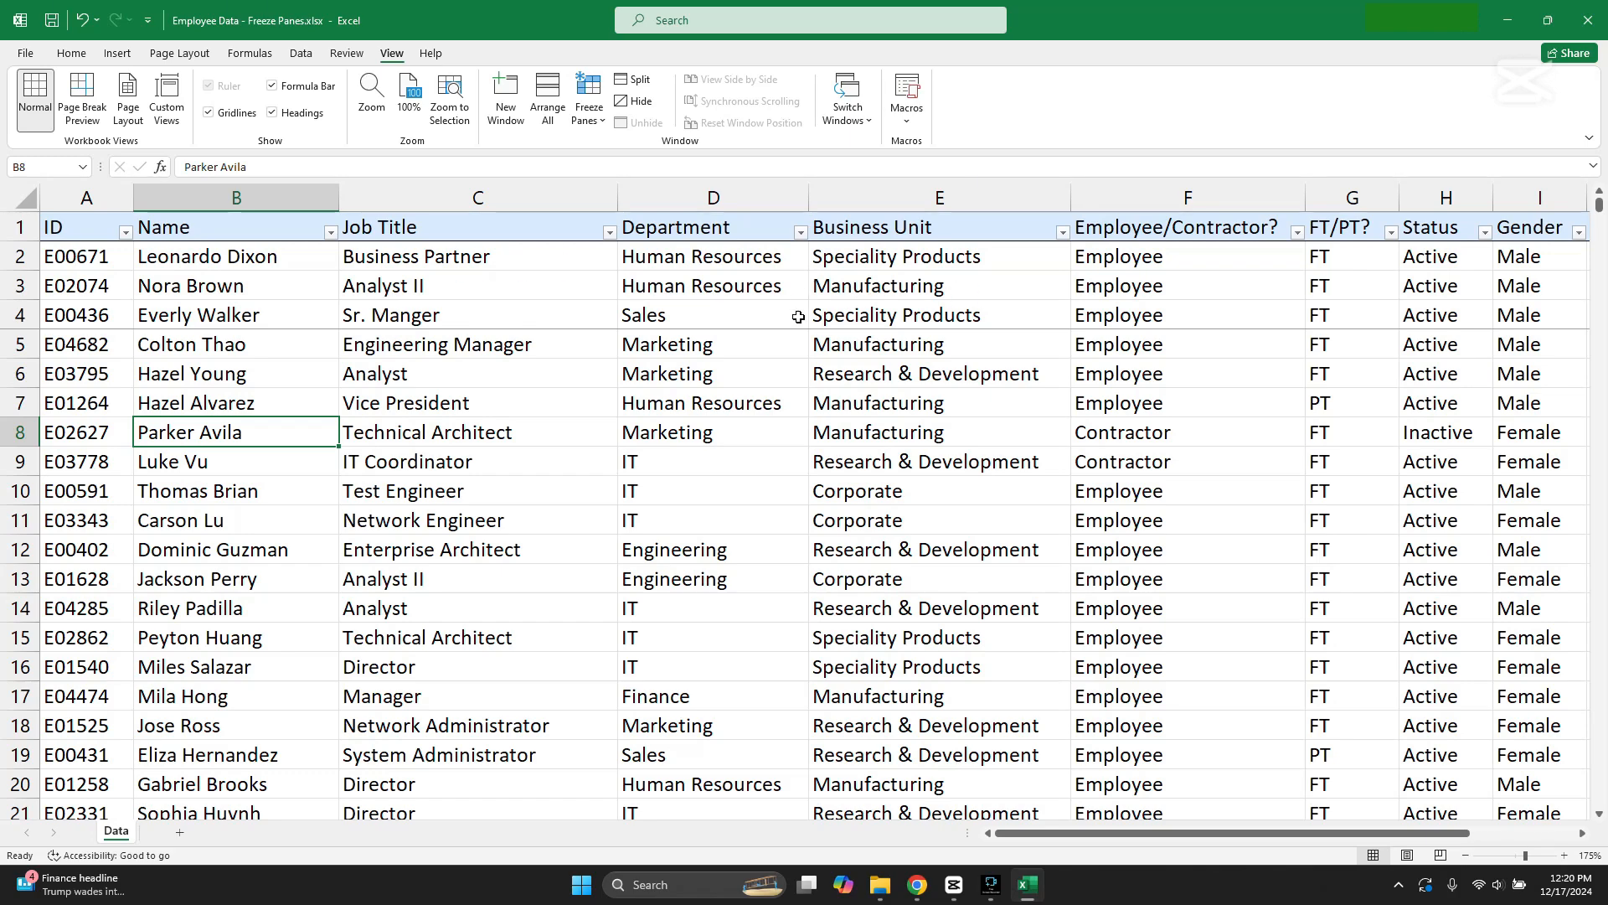
scroll(770, 524, "down", 10)
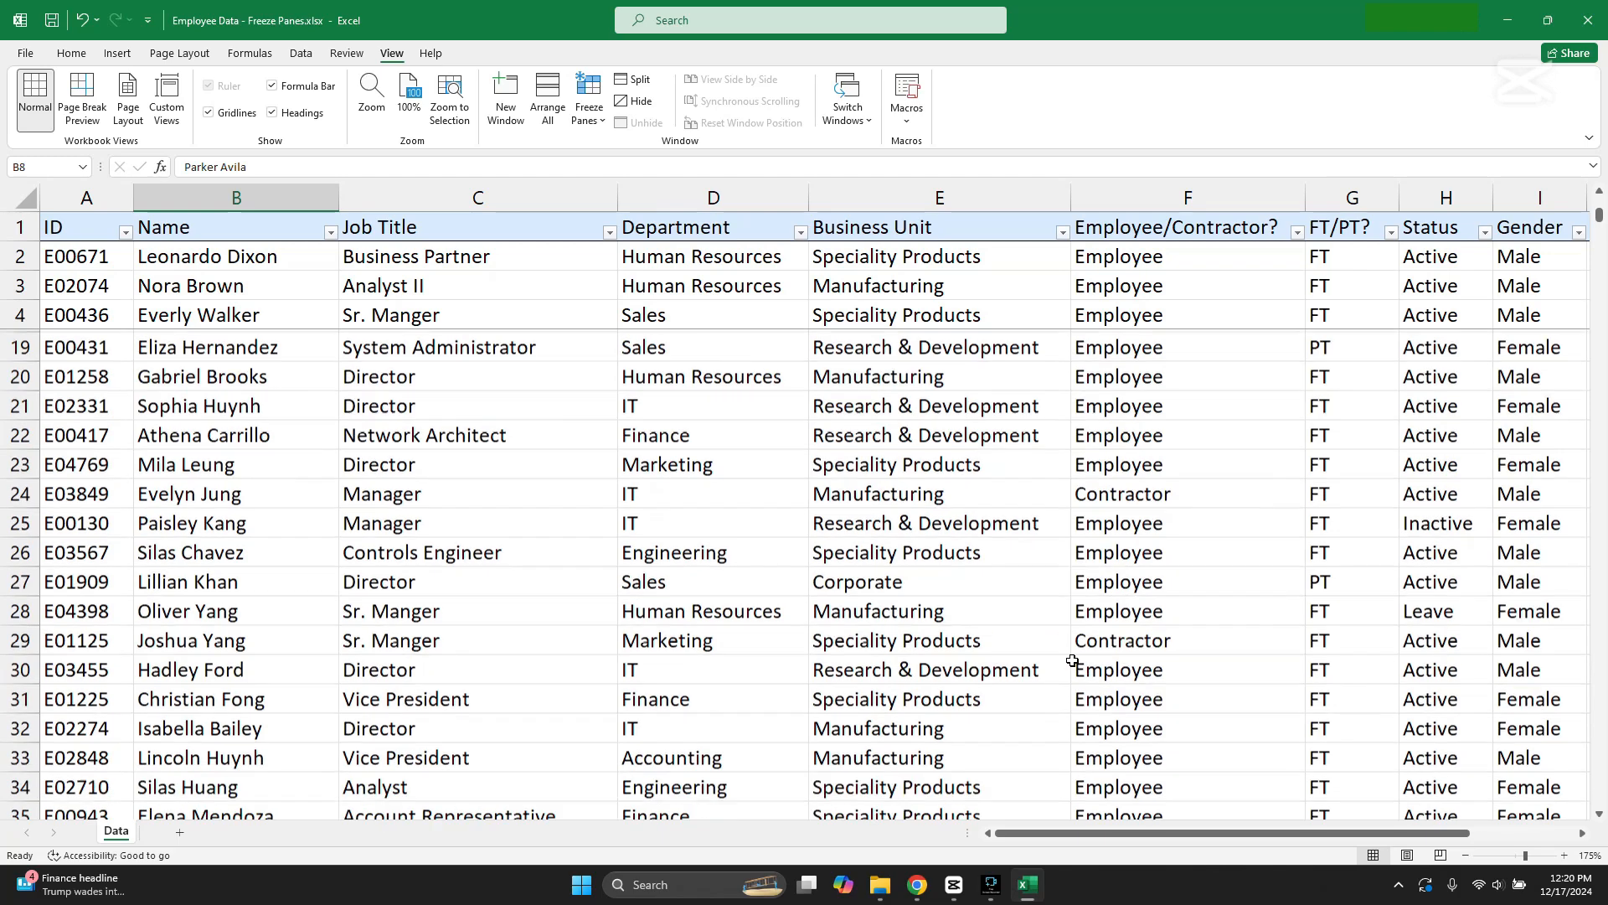
left_click(1243, 550)
left_click(452, 494)
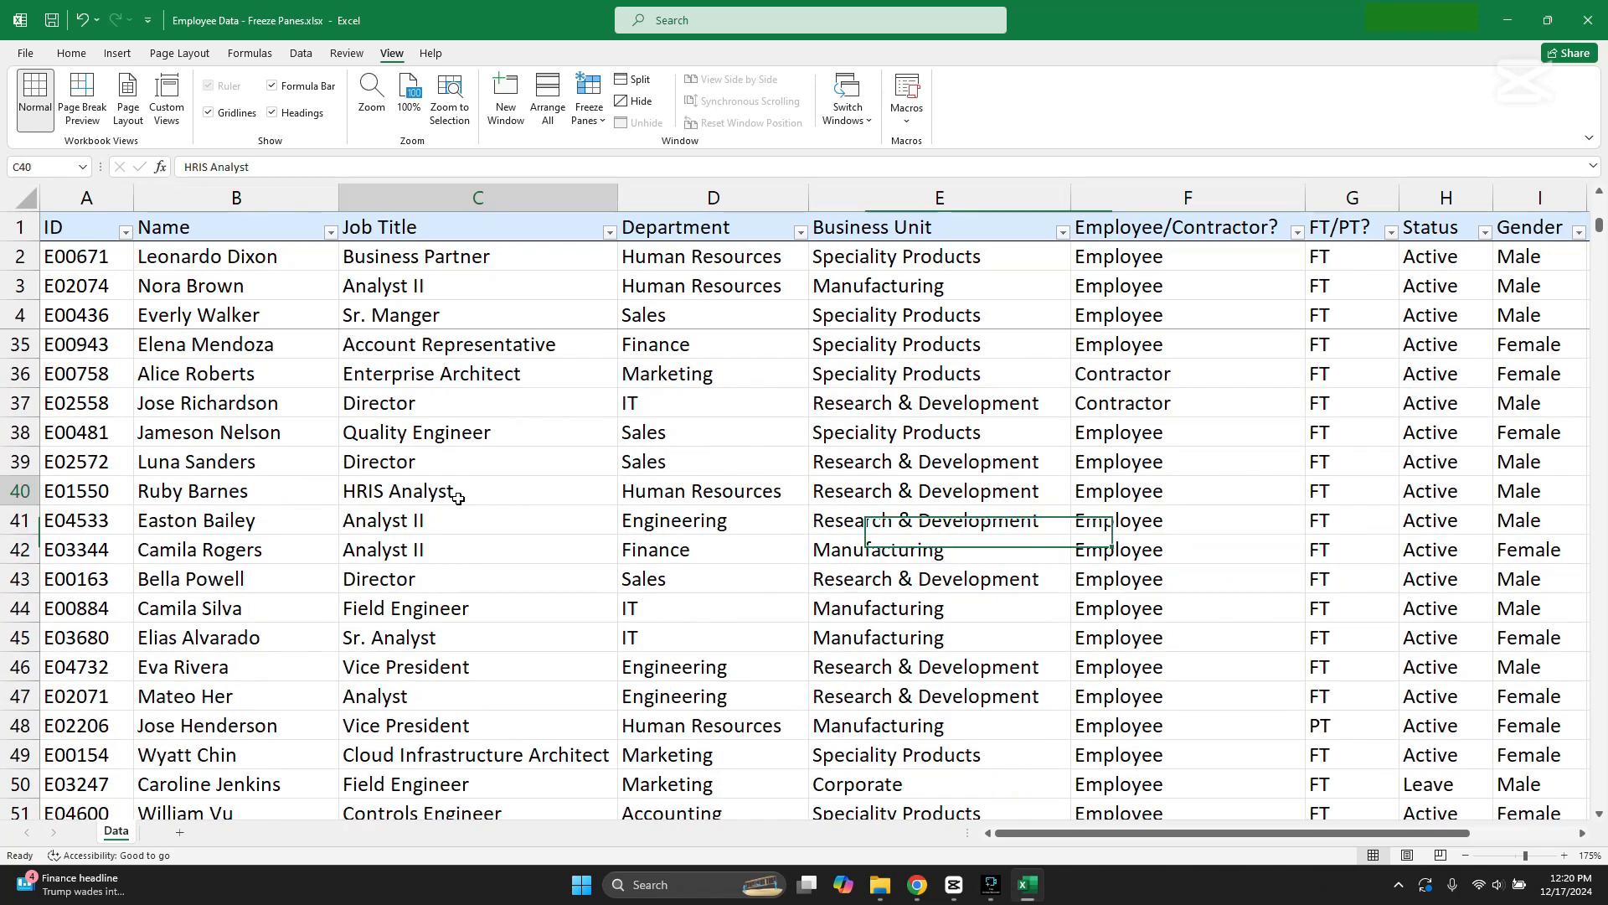
scroll(1288, 579, "down", 4)
left_click(1502, 599)
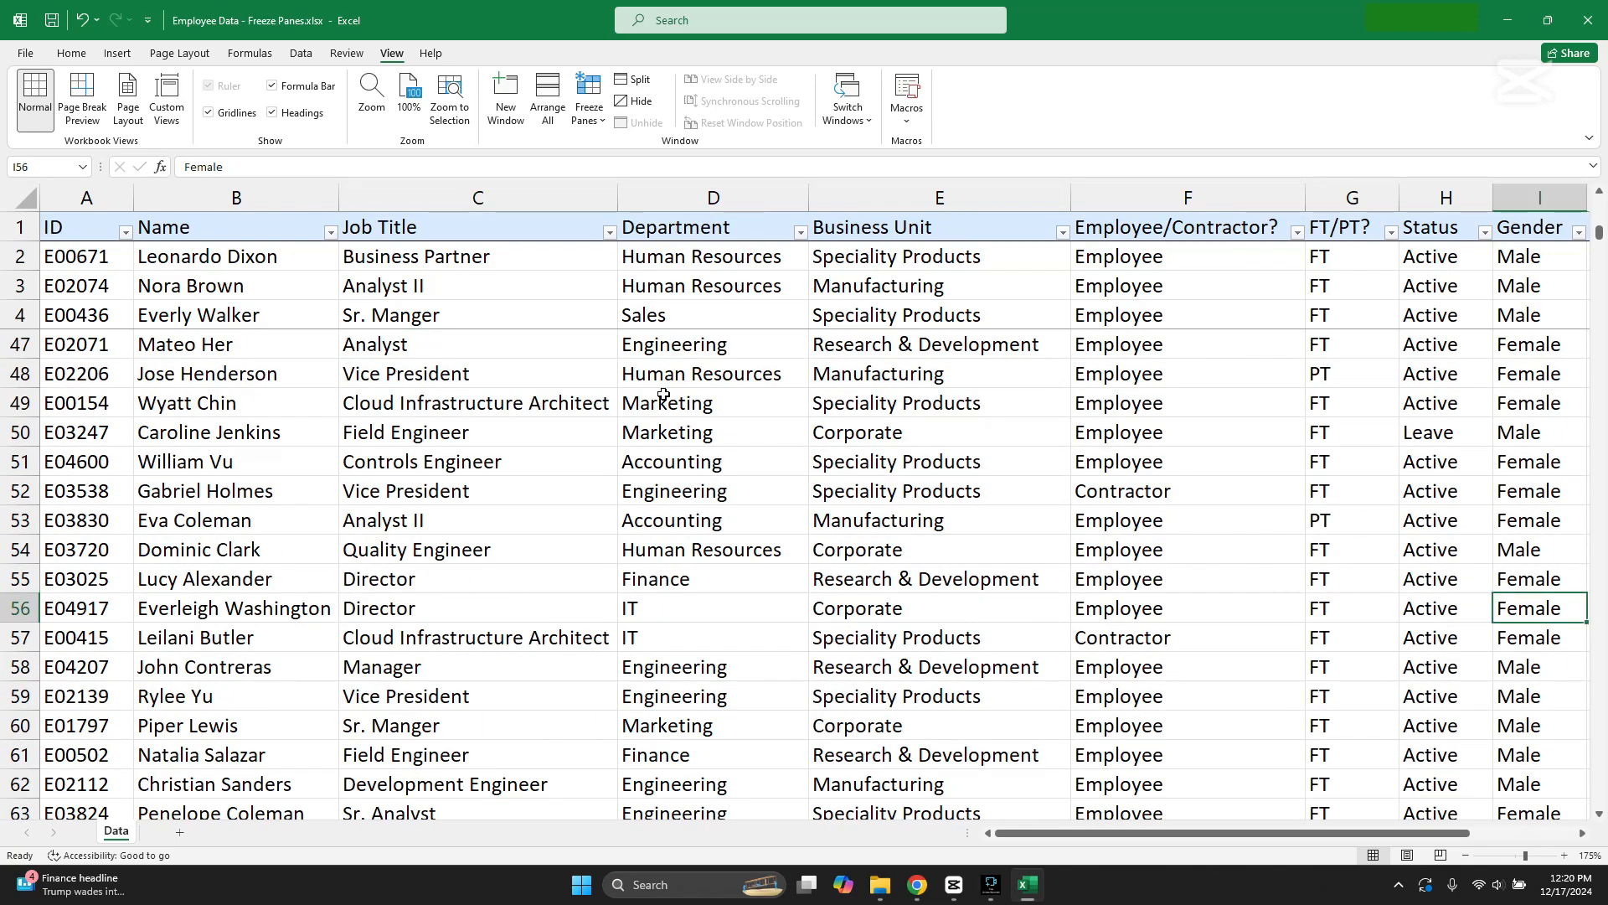
left_click(632, 423)
left_click(1243, 629)
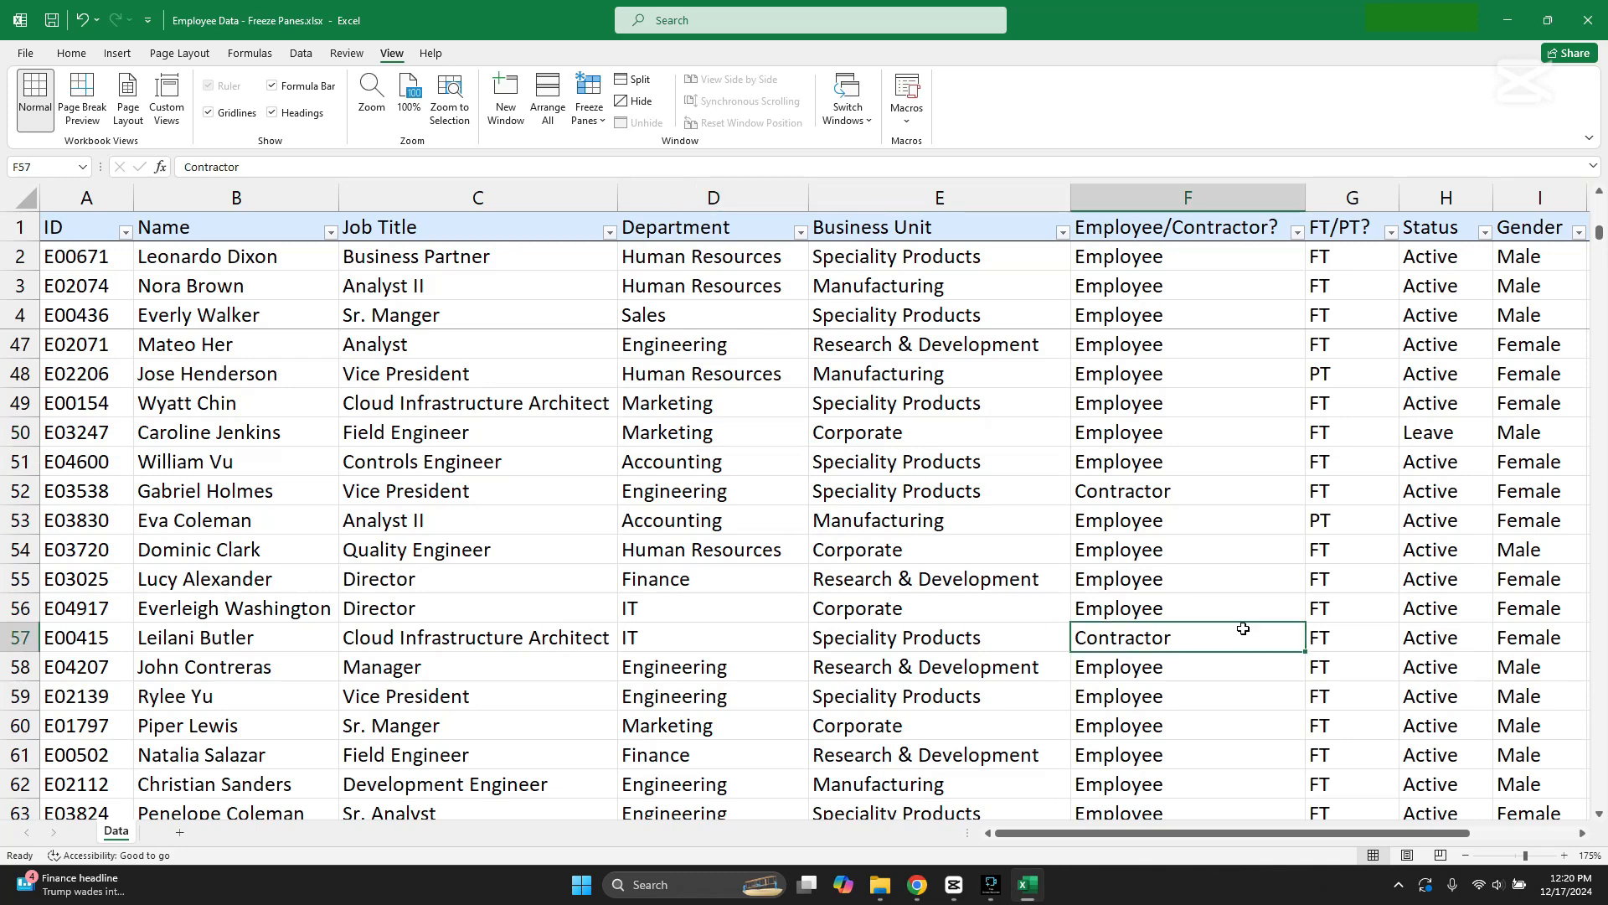
left_click(273, 260)
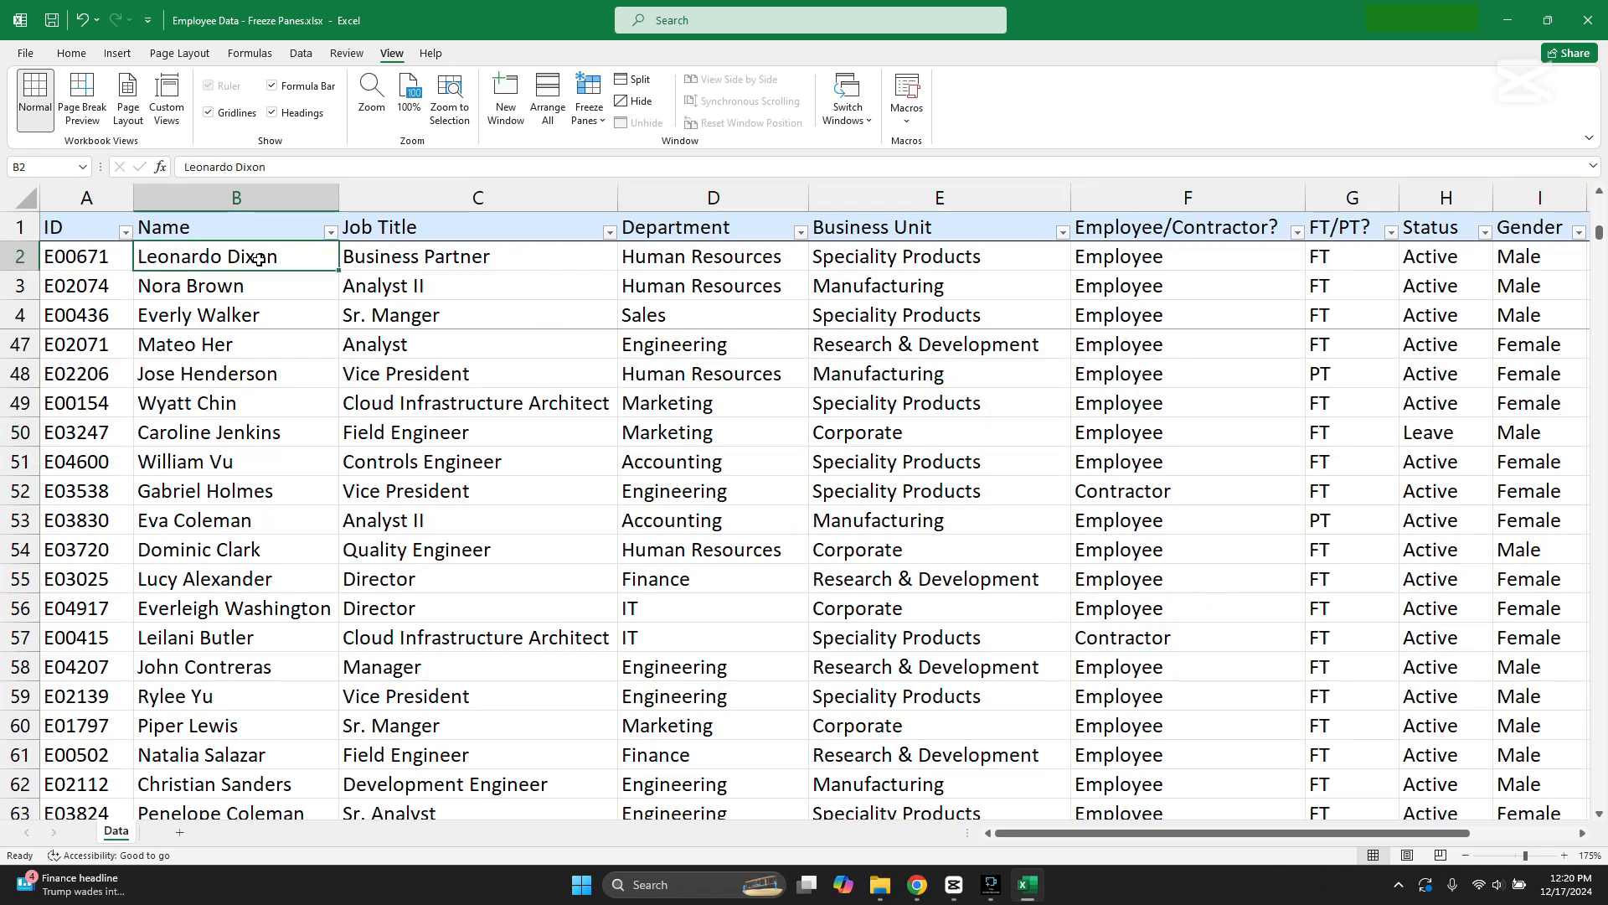
scroll(771, 608, "up", 14)
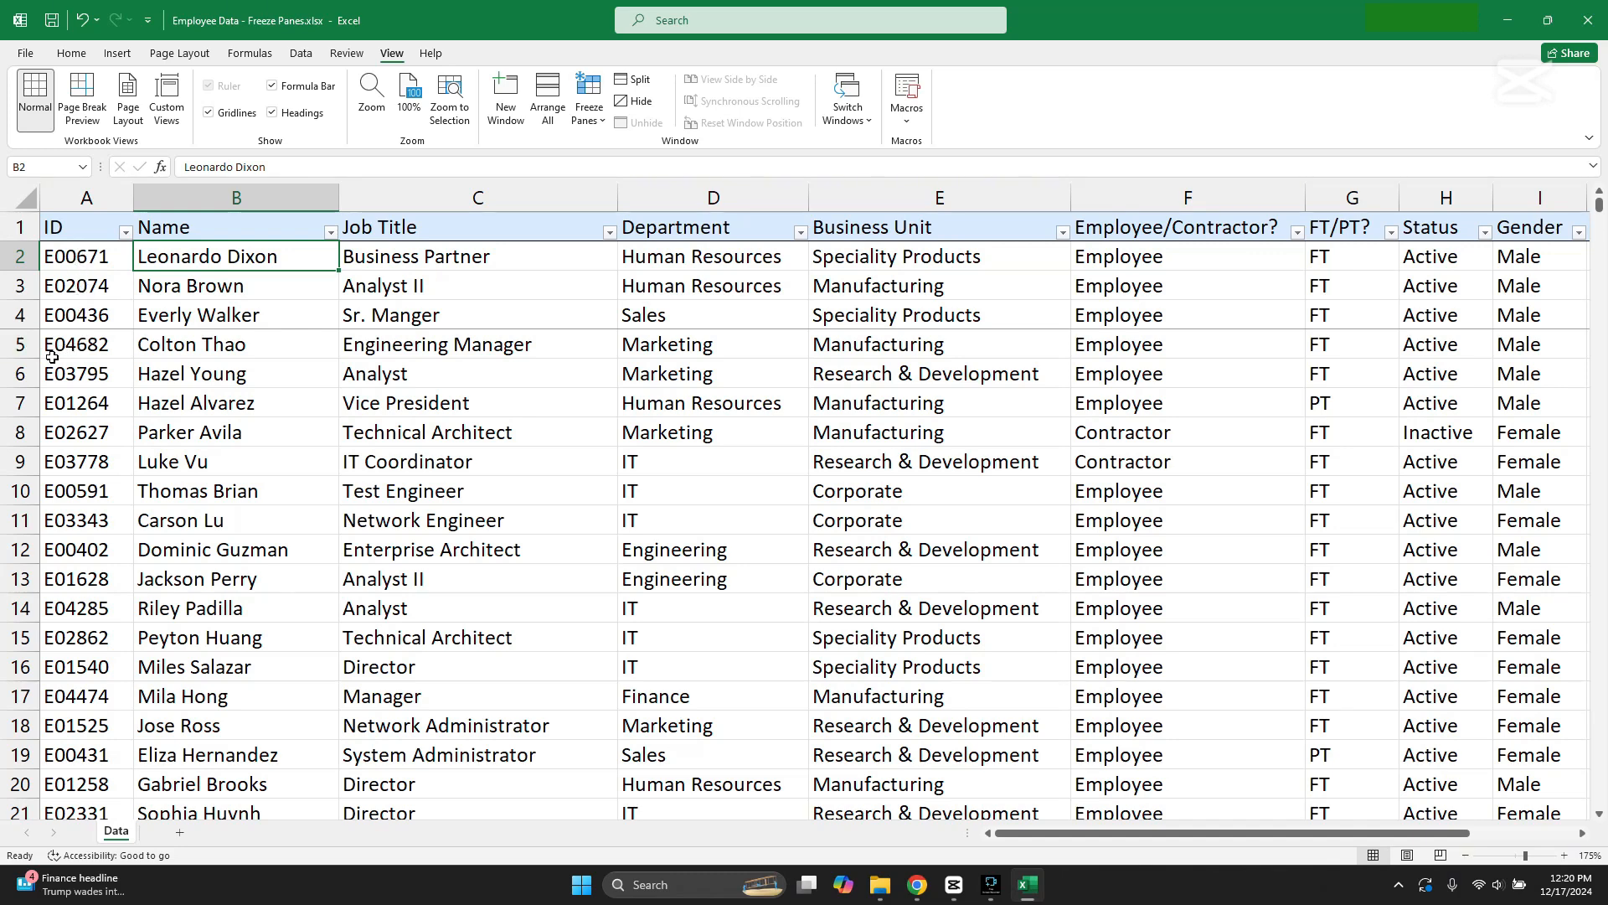
Step: Unfreeze rows 1 to 4 and check whether the headings scroll with the rest of the table
left_click(589, 104)
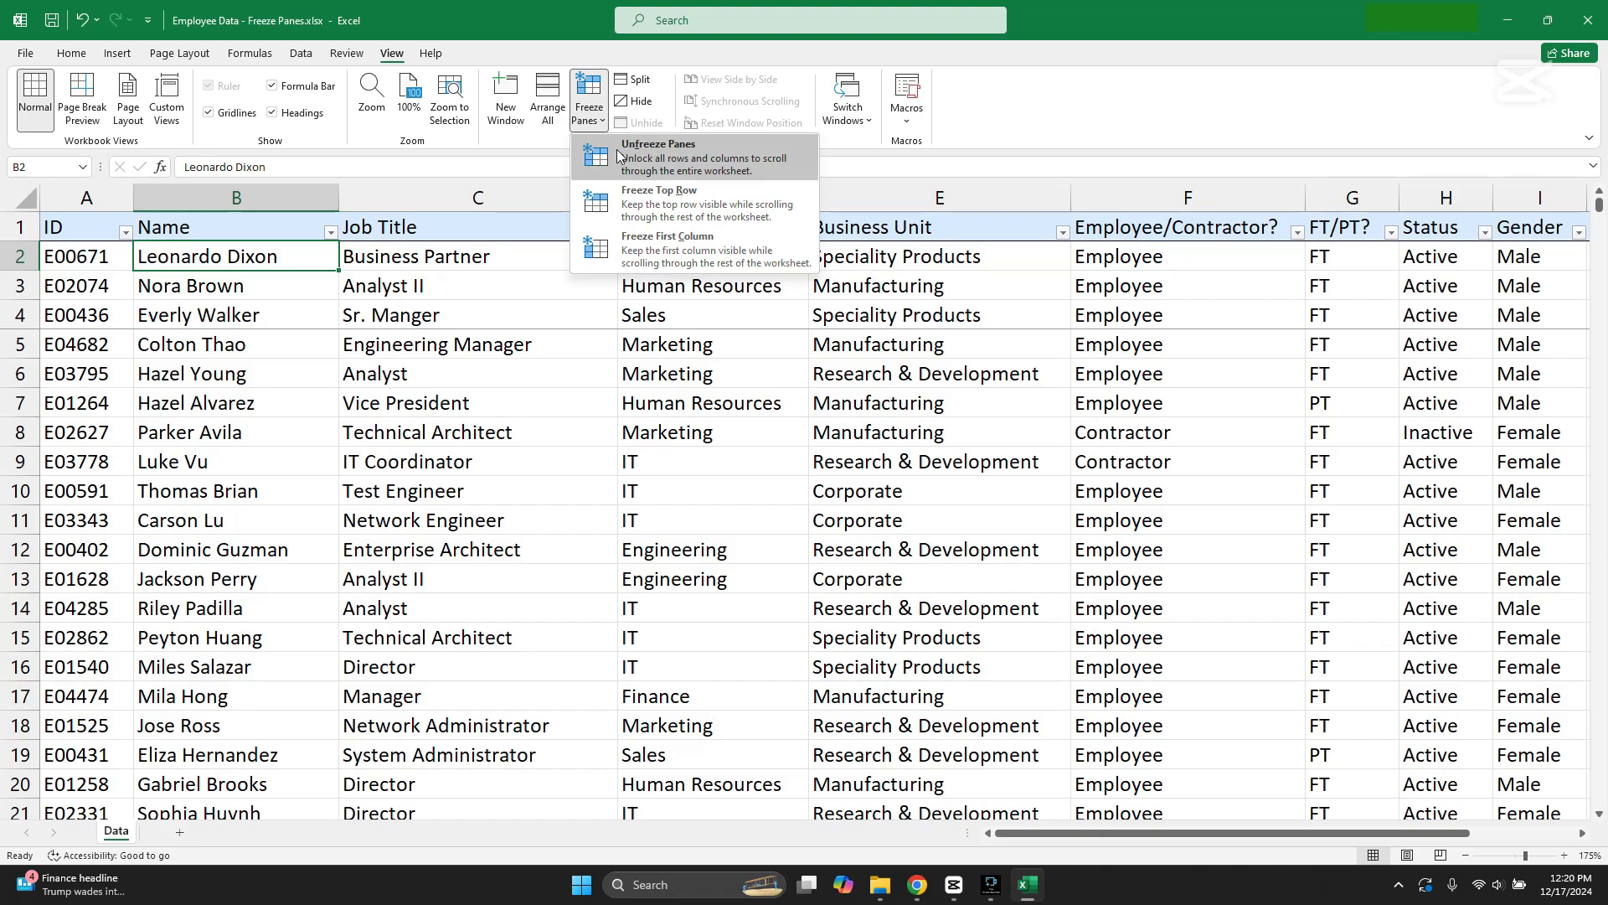
left_click(653, 158)
left_click(470, 356)
left_click(471, 366)
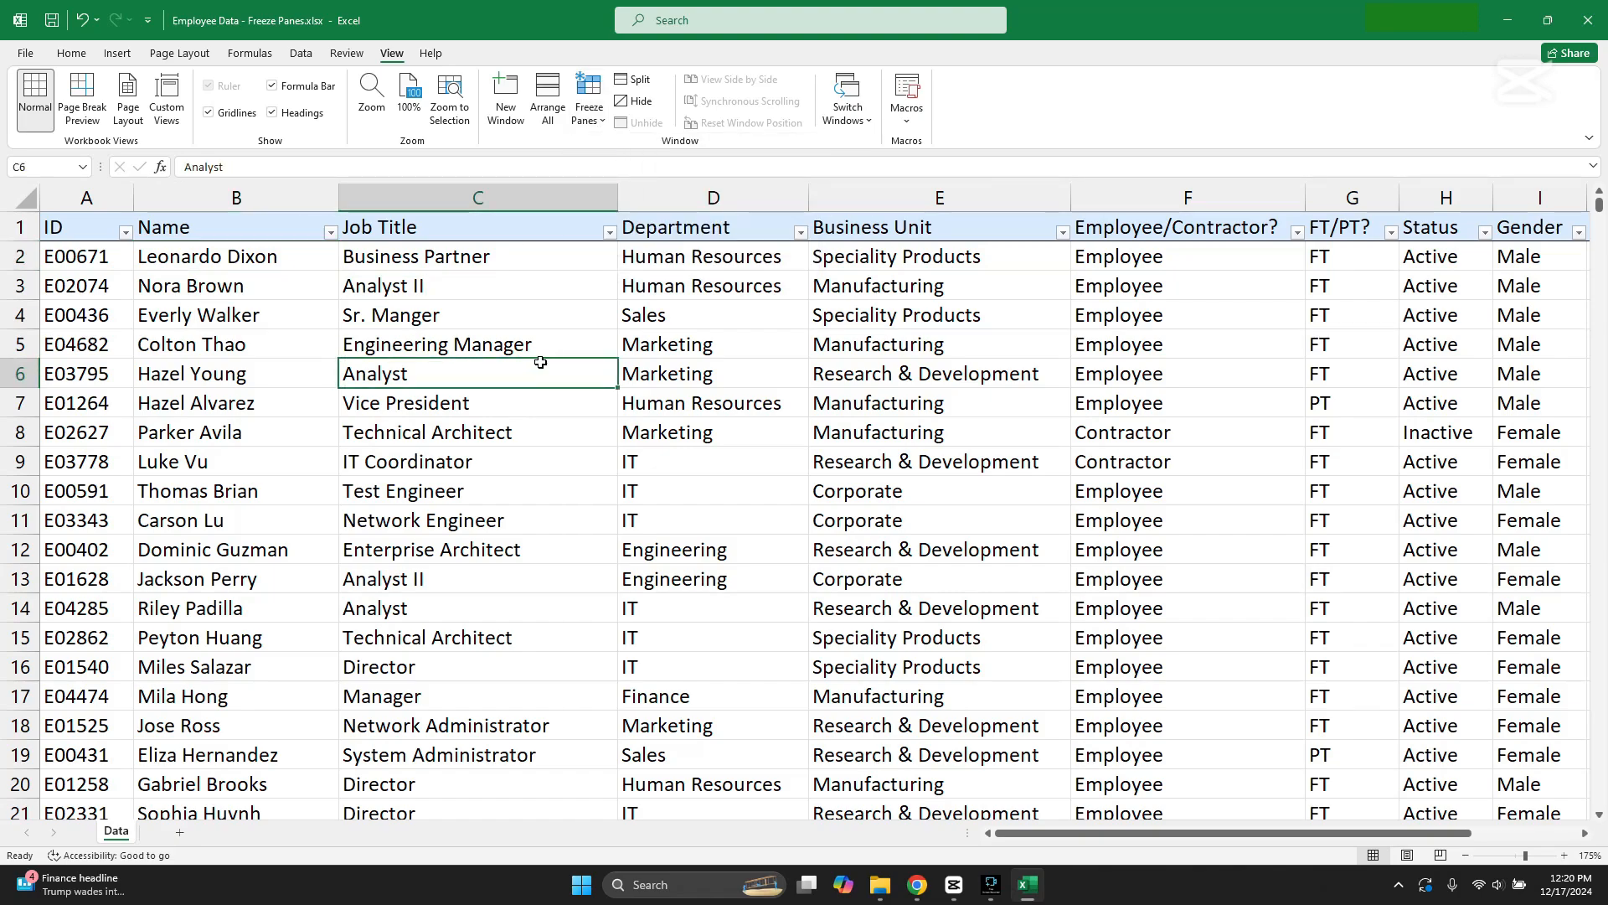
scroll(963, 683, "down", 2)
scroll(962, 670, "up", 1)
scroll(962, 662, "down", 4)
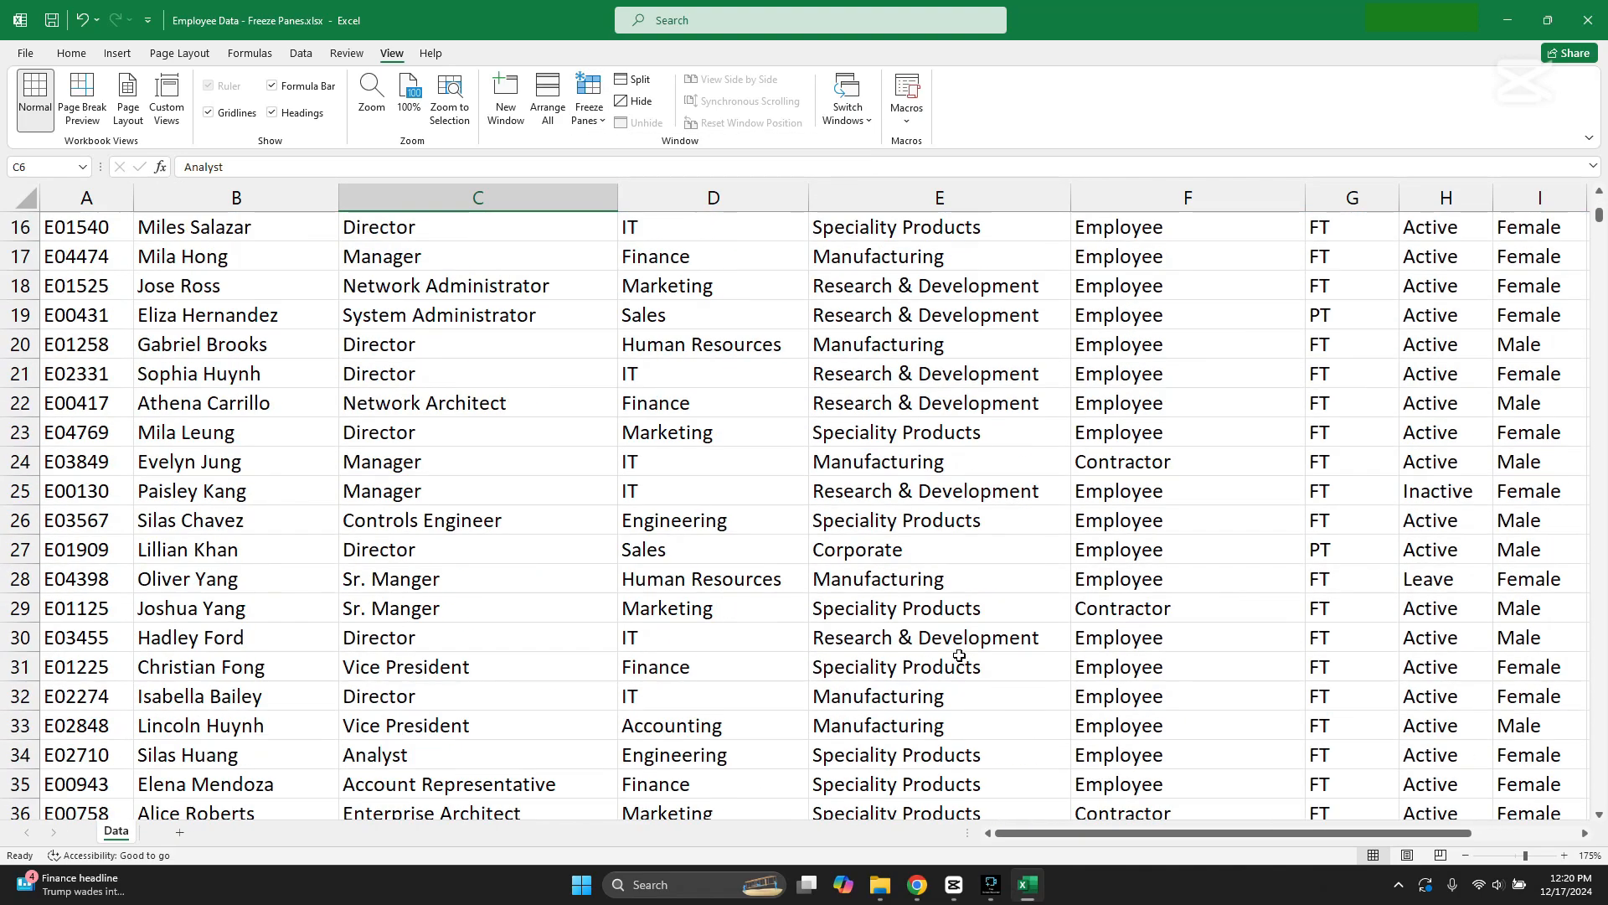
scroll(960, 655, "up", 5)
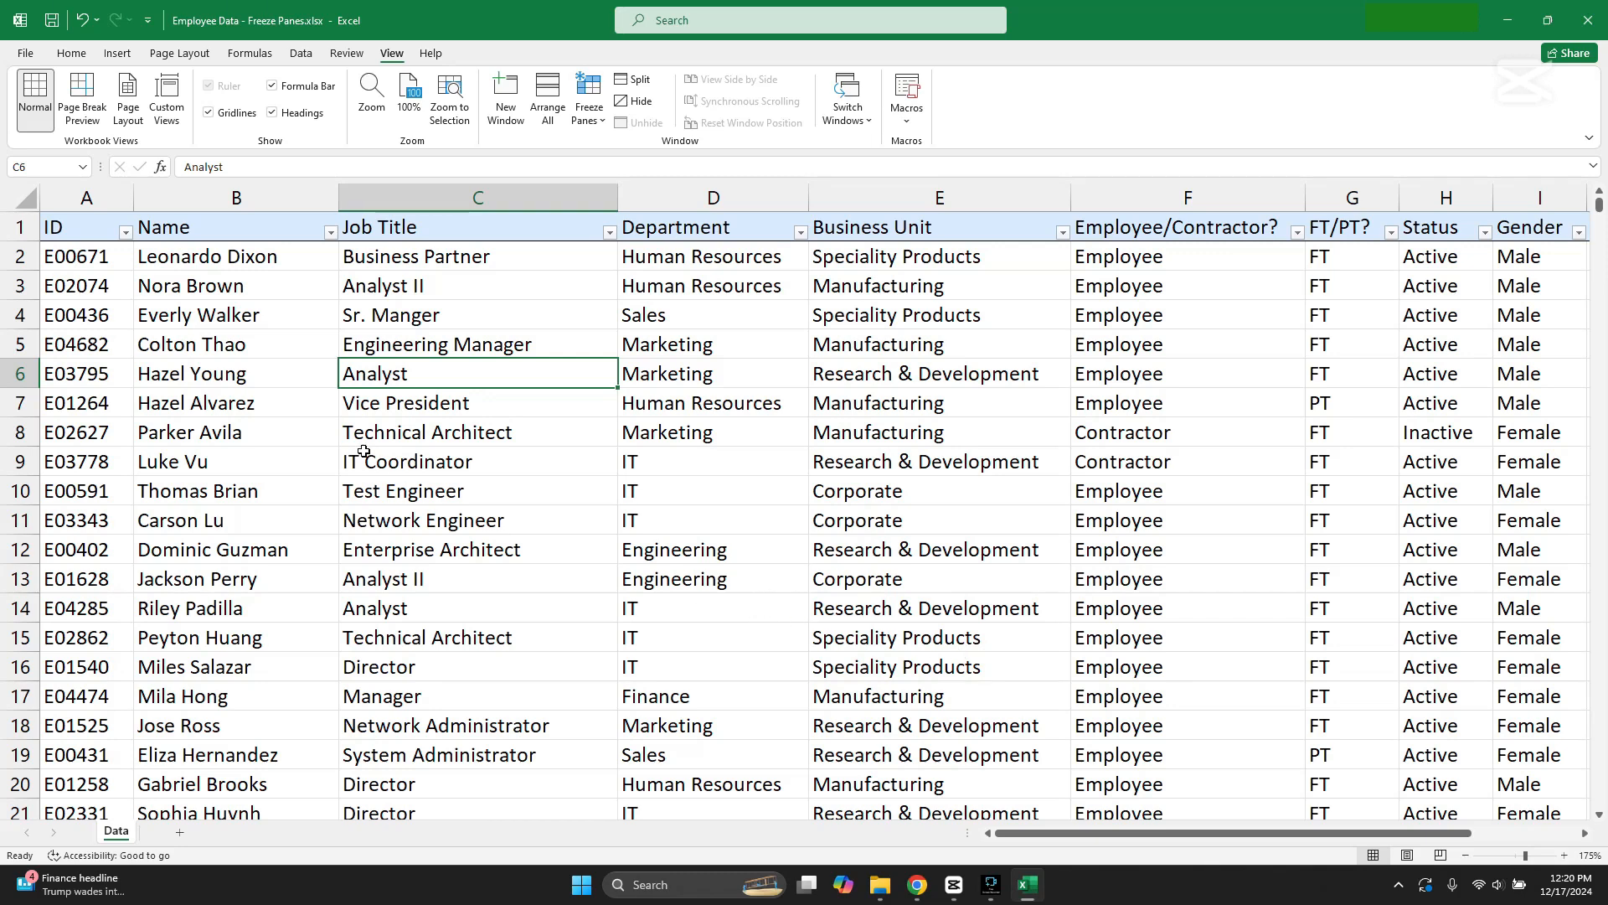
Step: Look across the table to the Age column and check whether the ID column stays in view
left_click(110, 203)
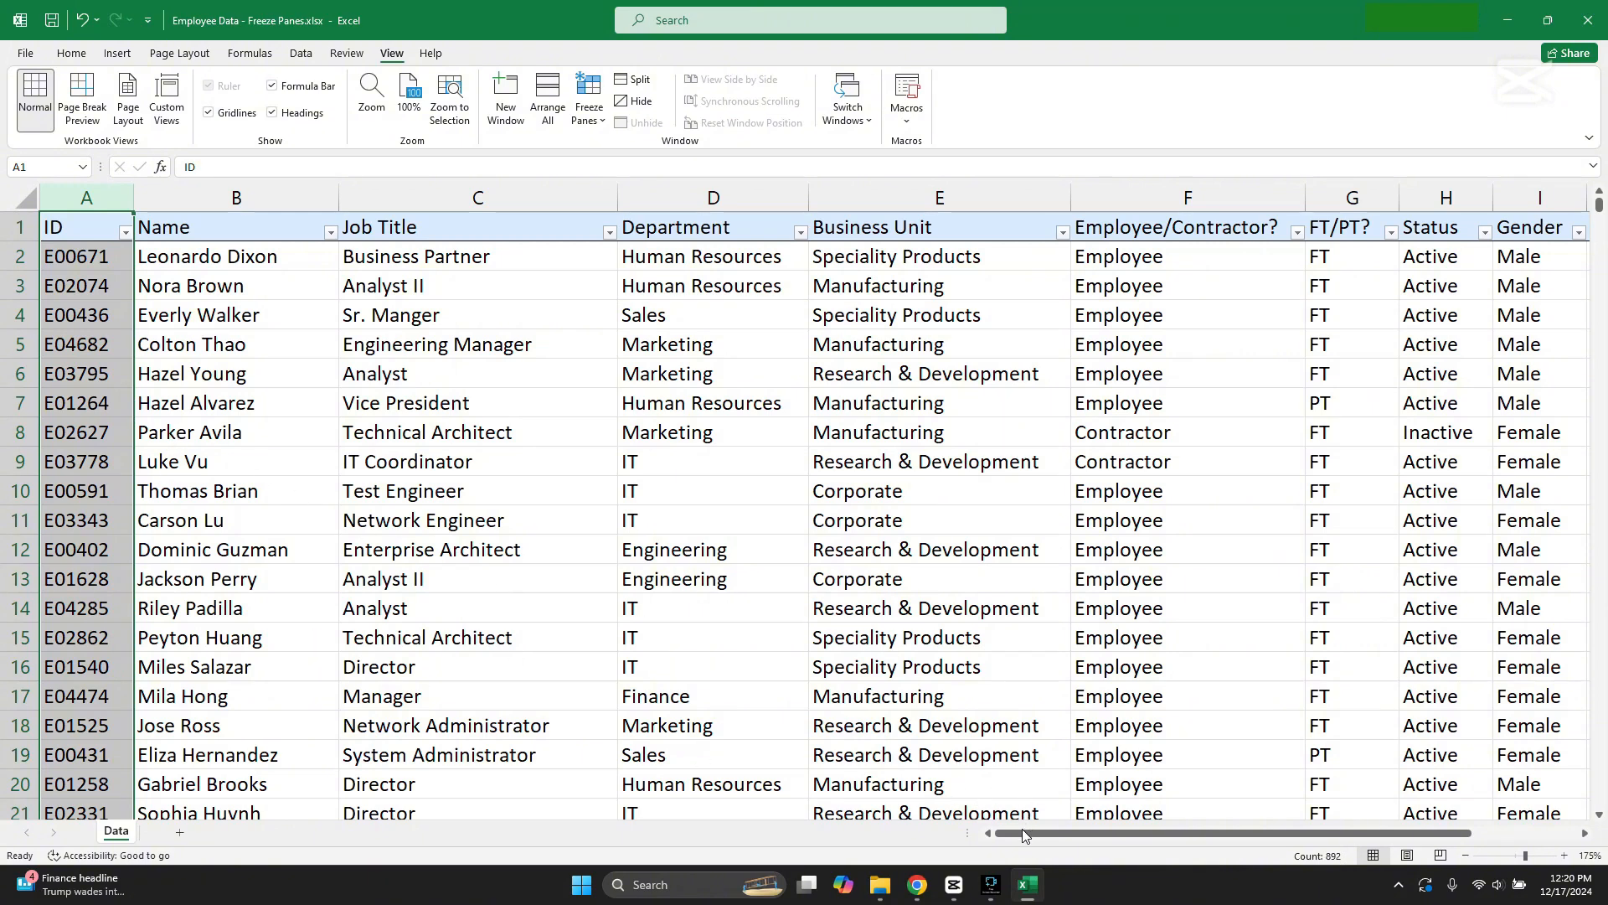
left_click_drag(1022, 829, 1114, 831)
left_click(1443, 379)
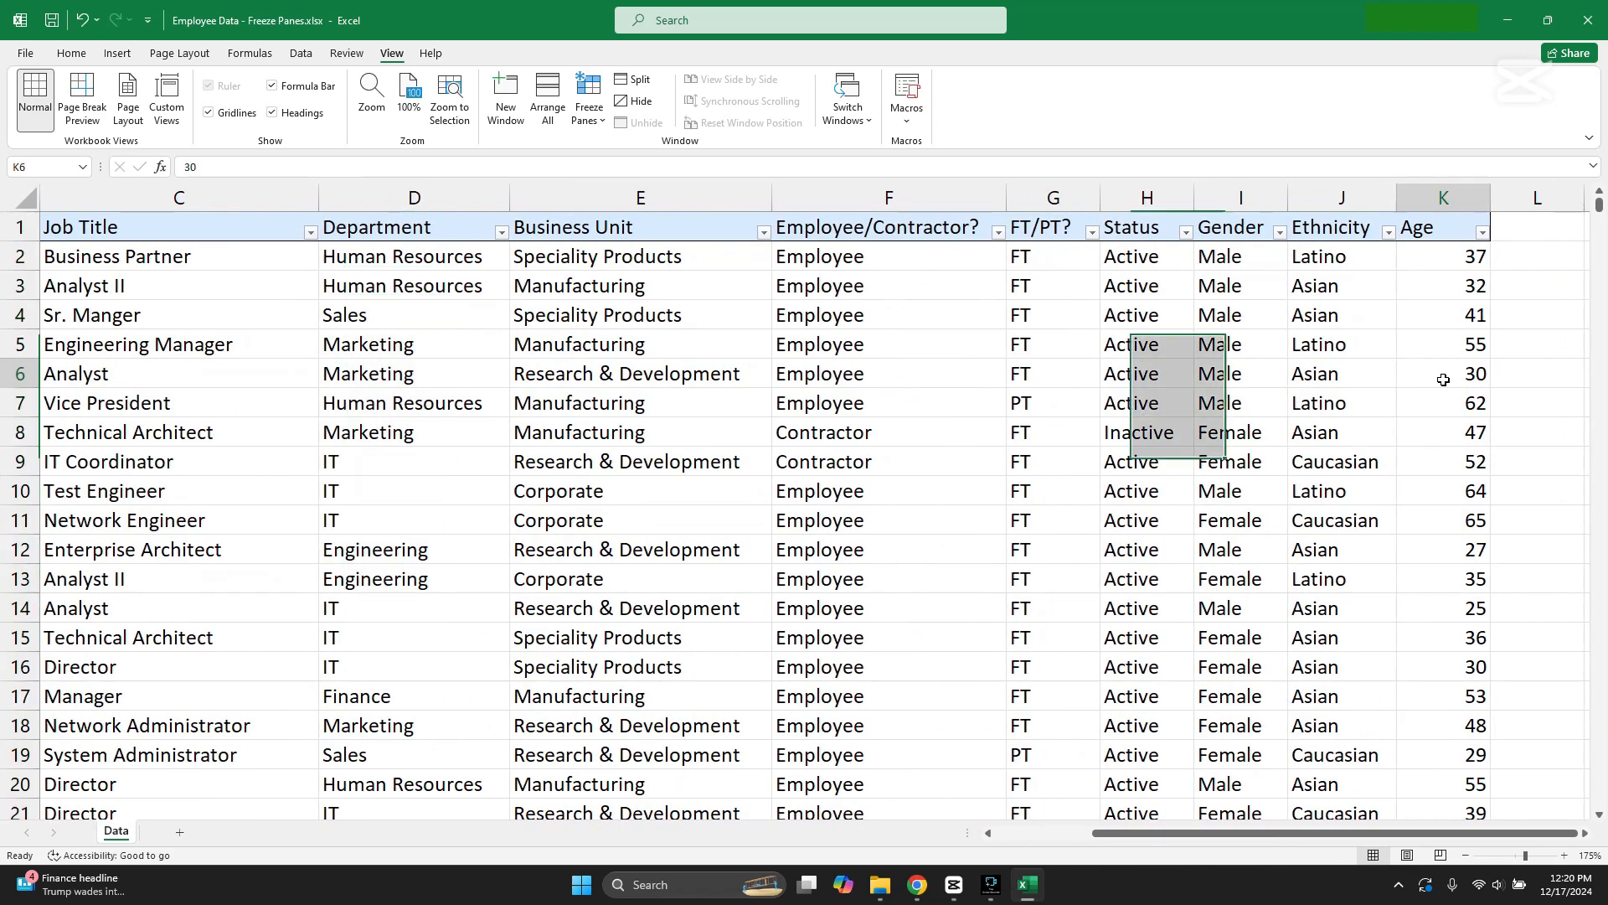
left_click(1235, 459)
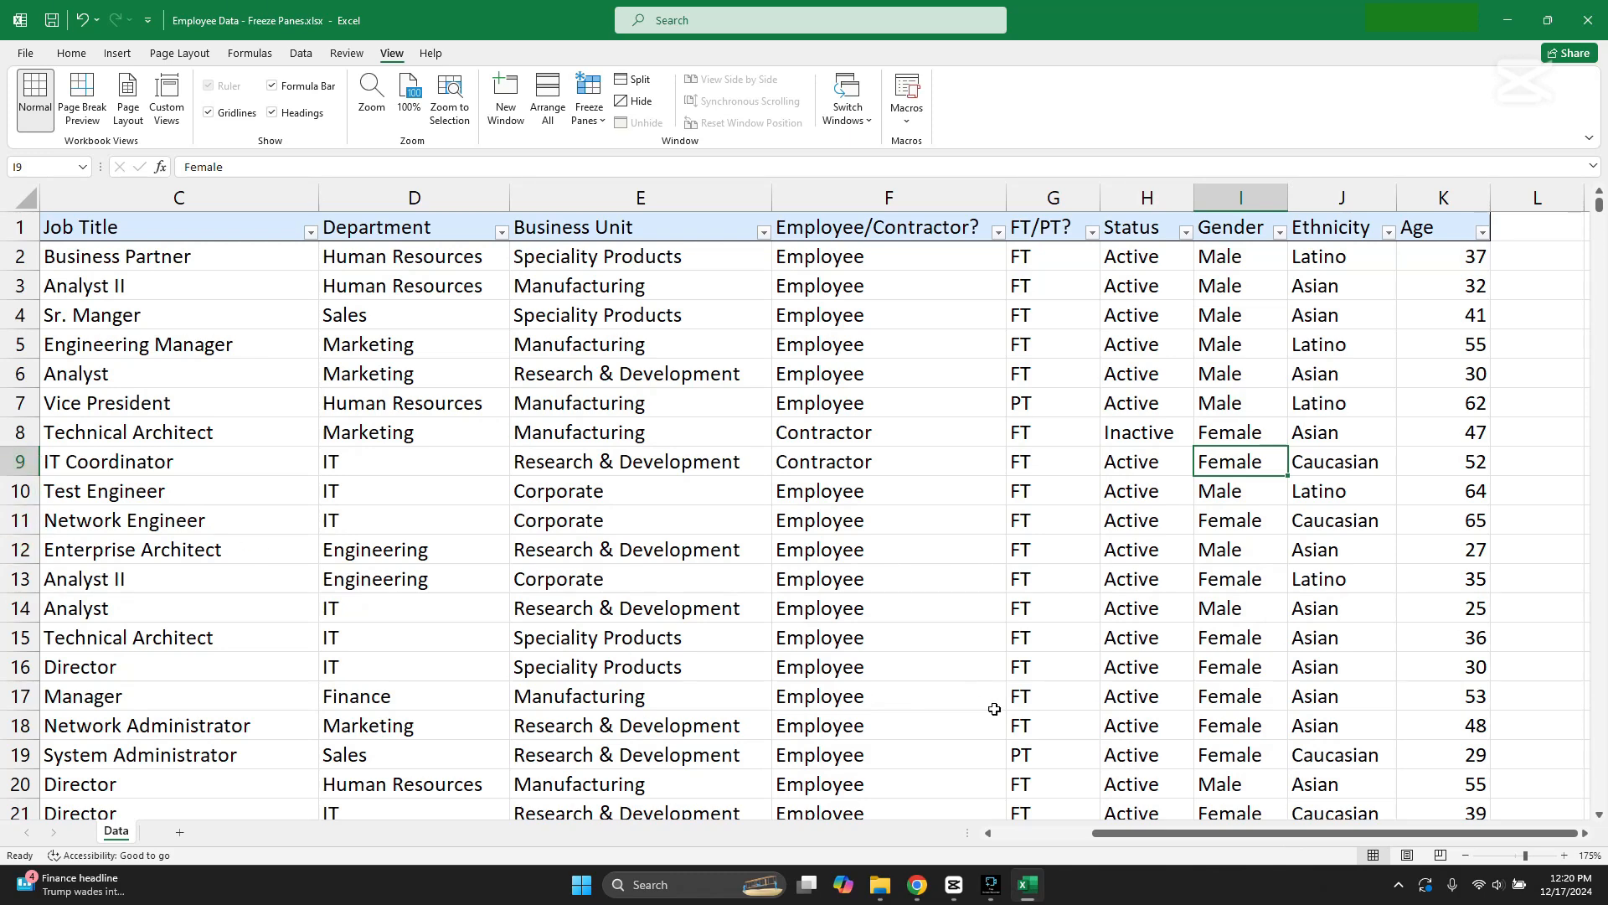
left_click_drag(1192, 829, 945, 792)
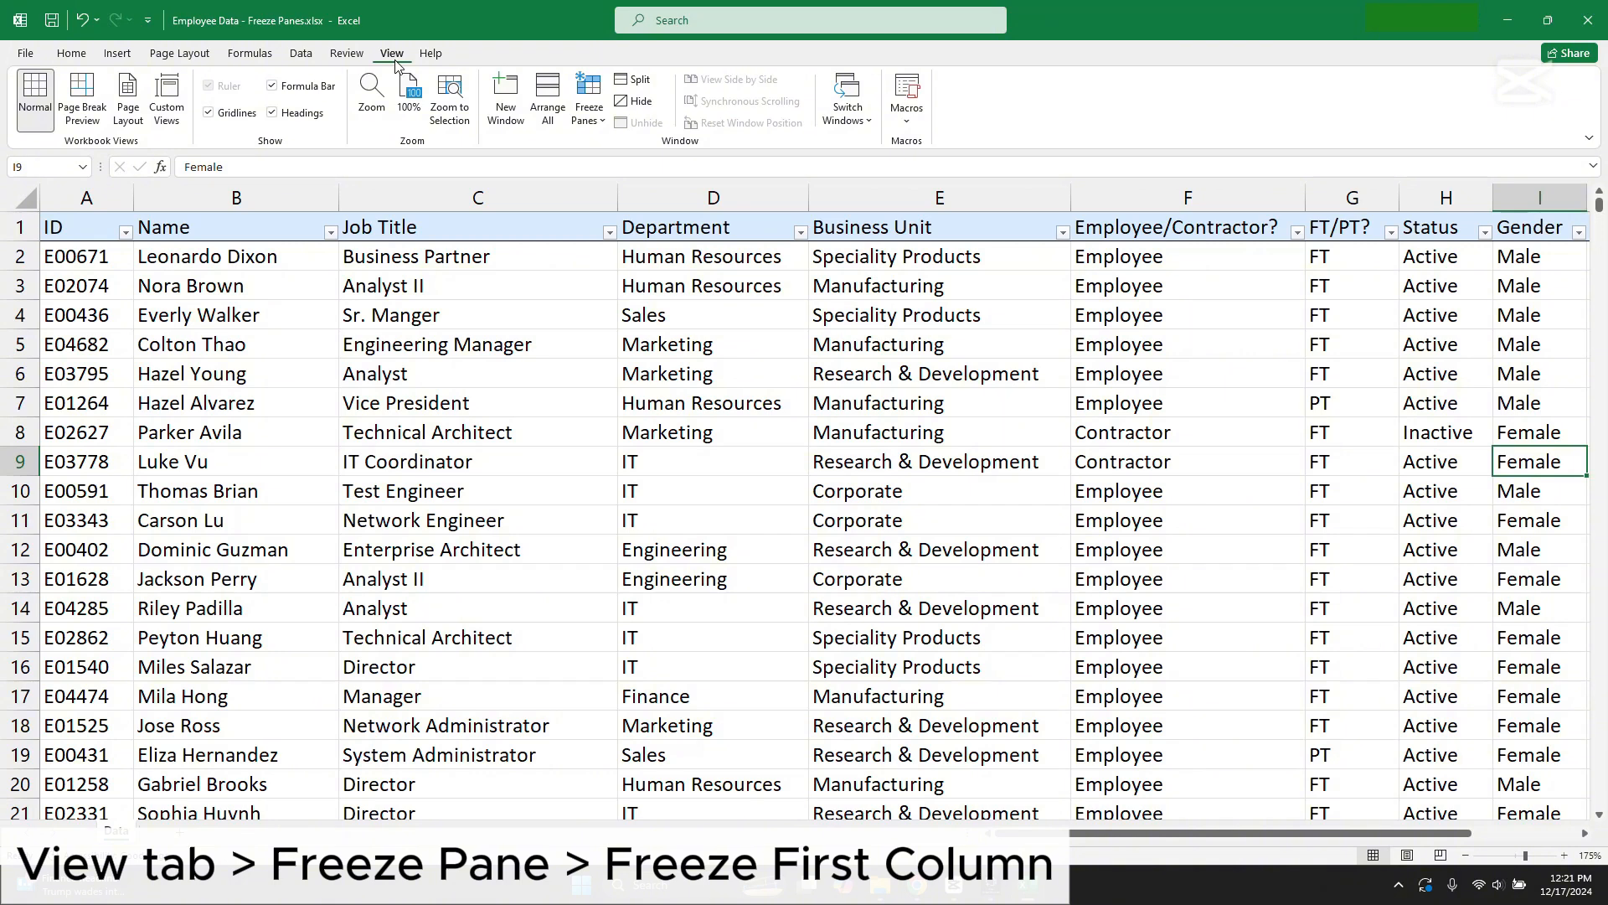
Step: Freeze the first column and check whether the employee IDs stay in view across the table
left_click(597, 124)
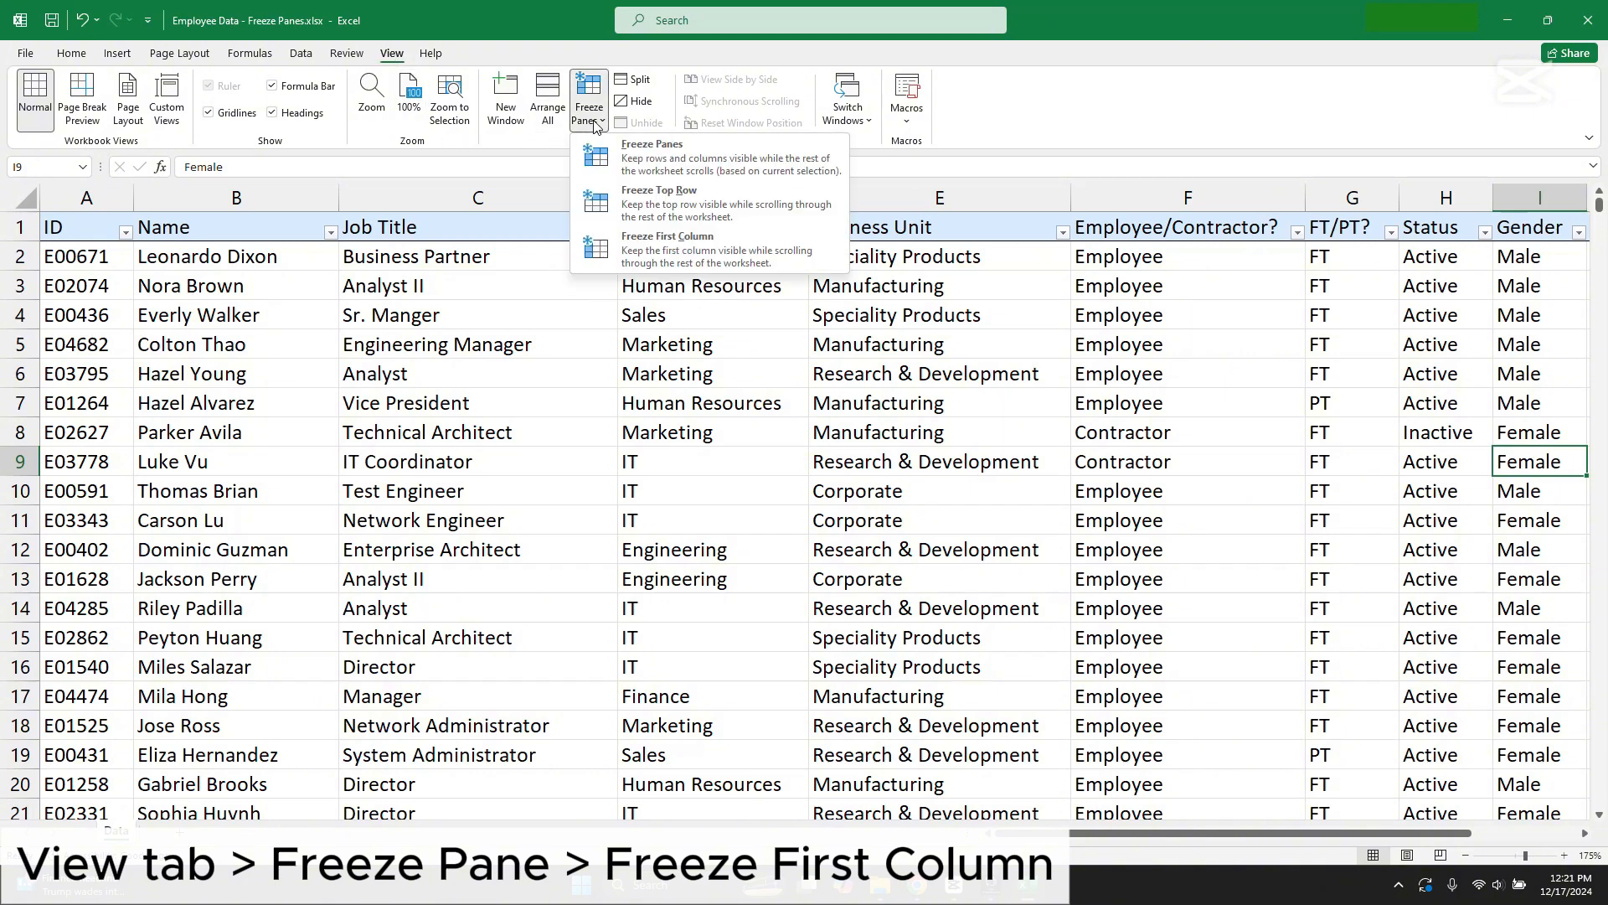
left_click(720, 256)
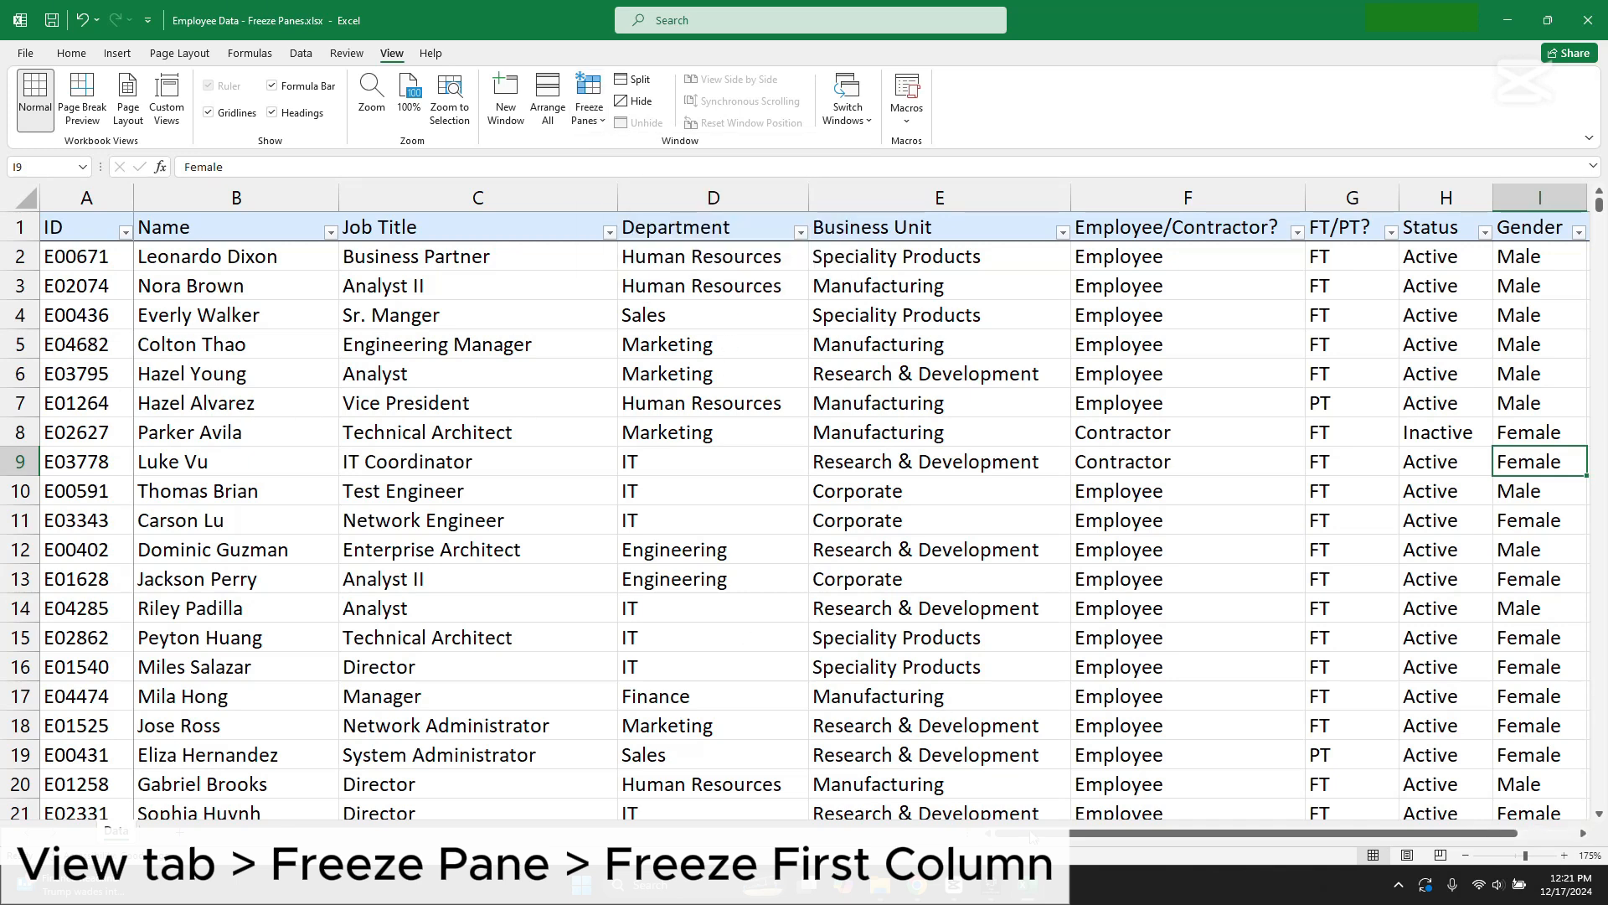
left_click_drag(1031, 832, 1146, 812)
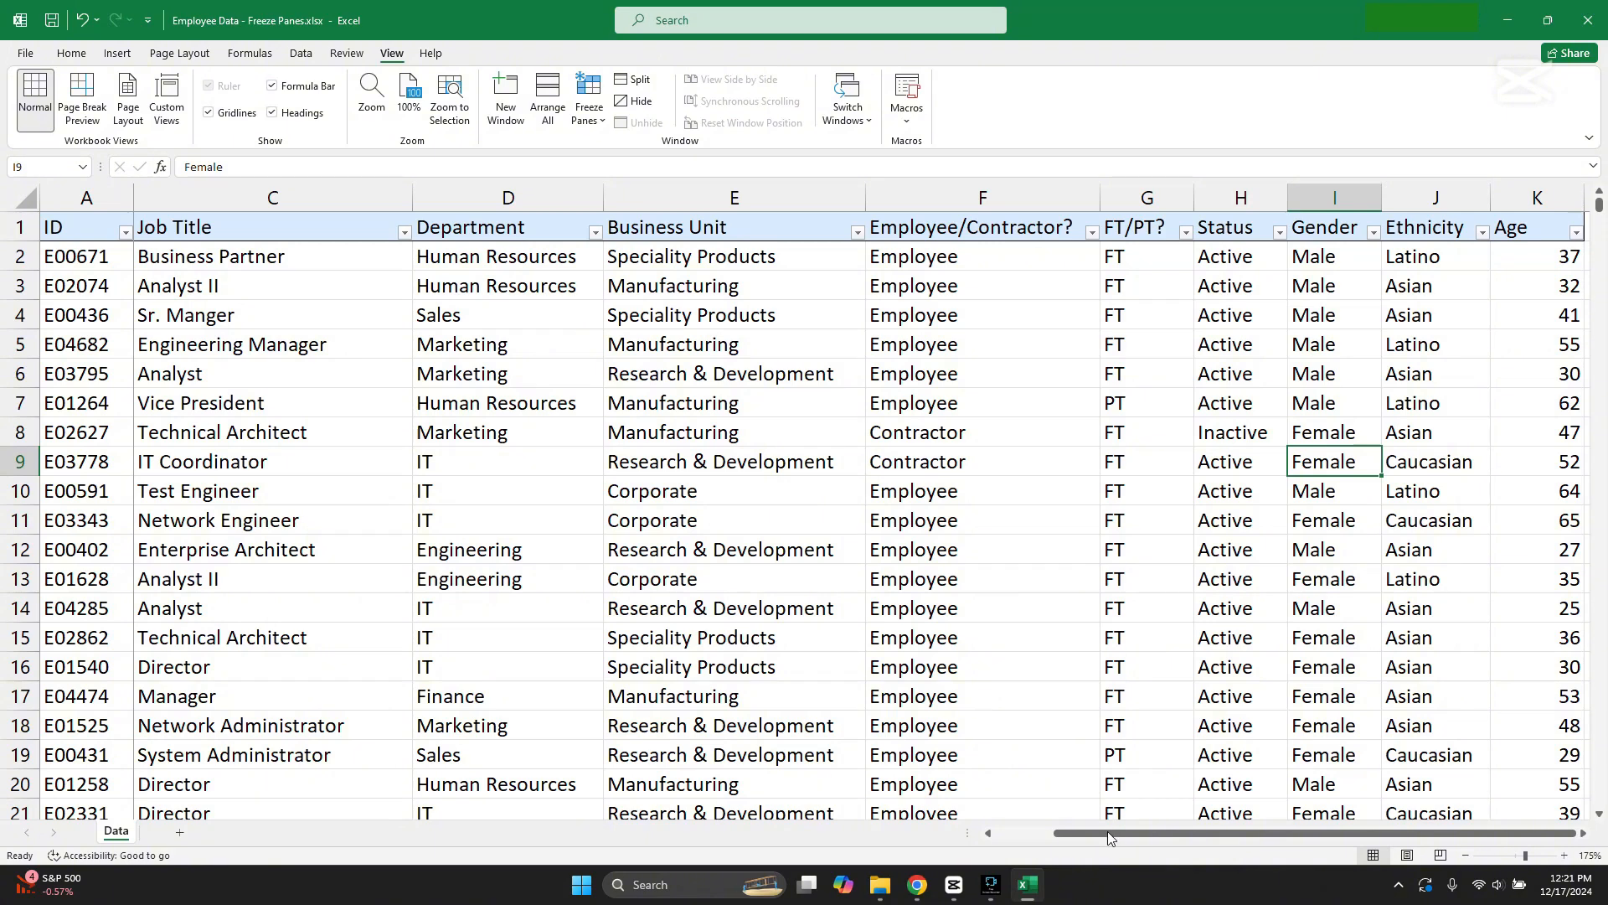
left_click_drag(1126, 840, 1080, 825)
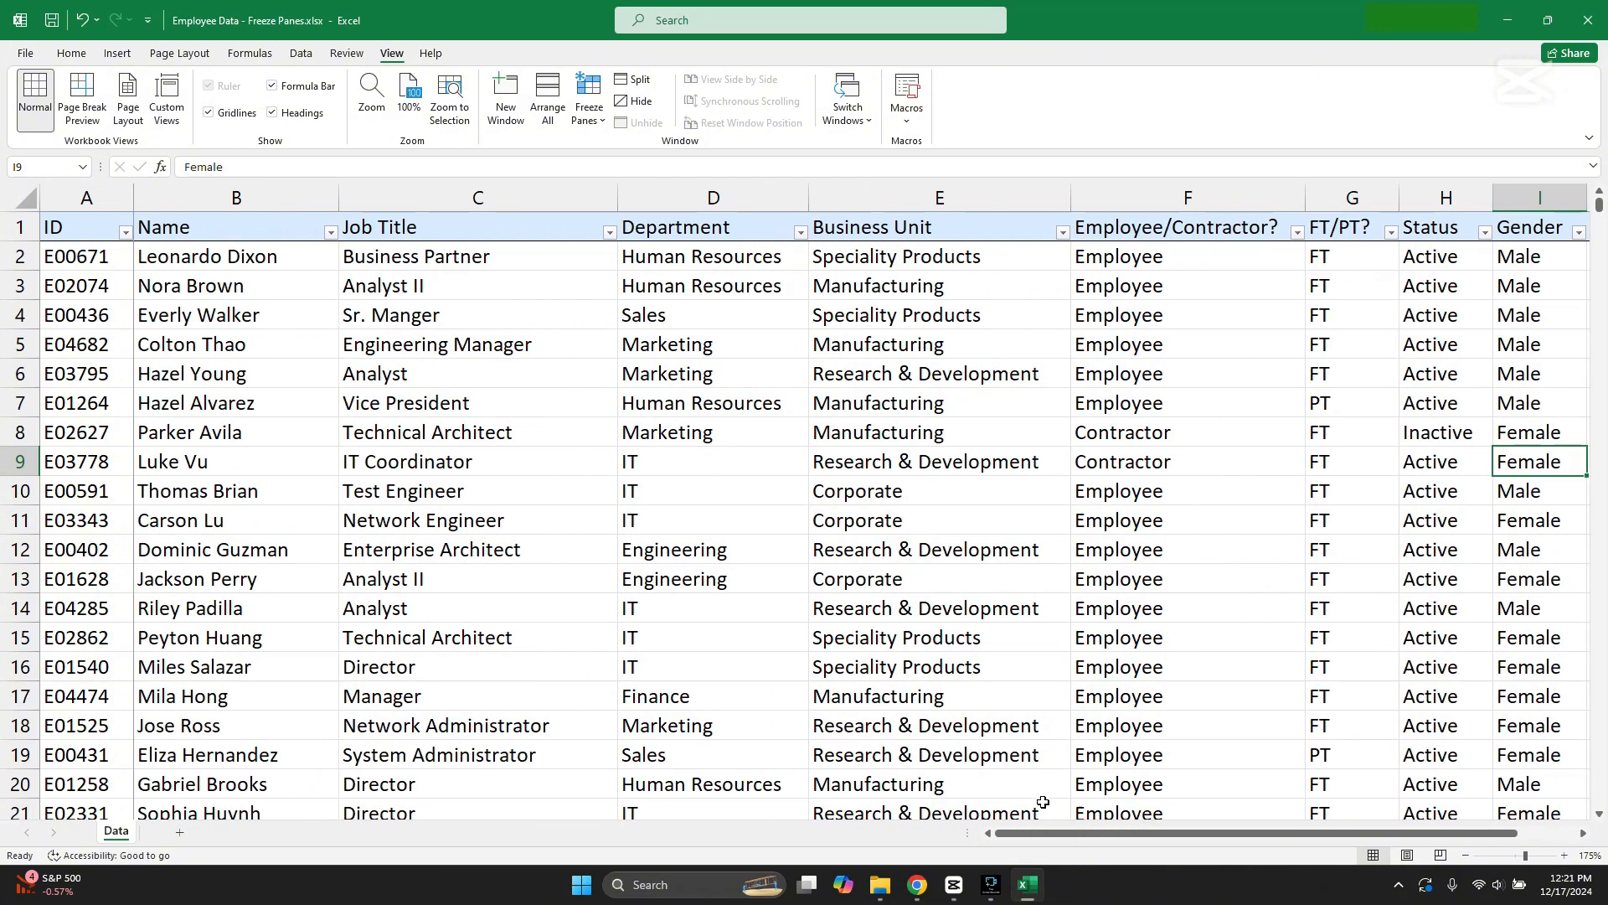
Step: Unfreeze the ID column so that different columns can be frozen
left_click(99, 323)
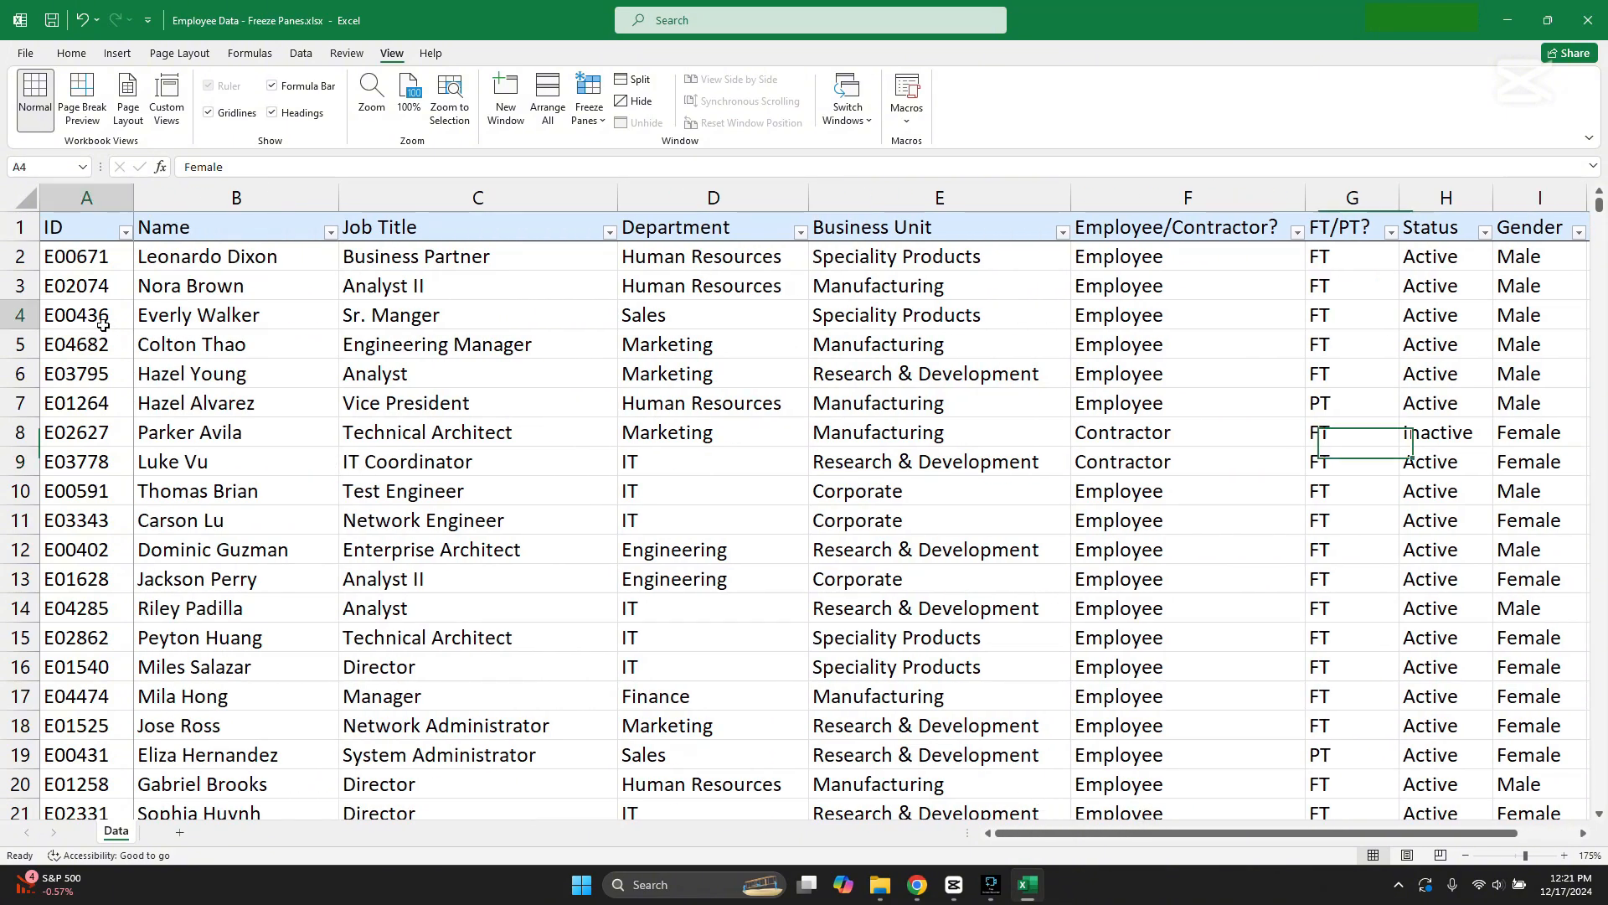
left_click(210, 236)
left_click(429, 344)
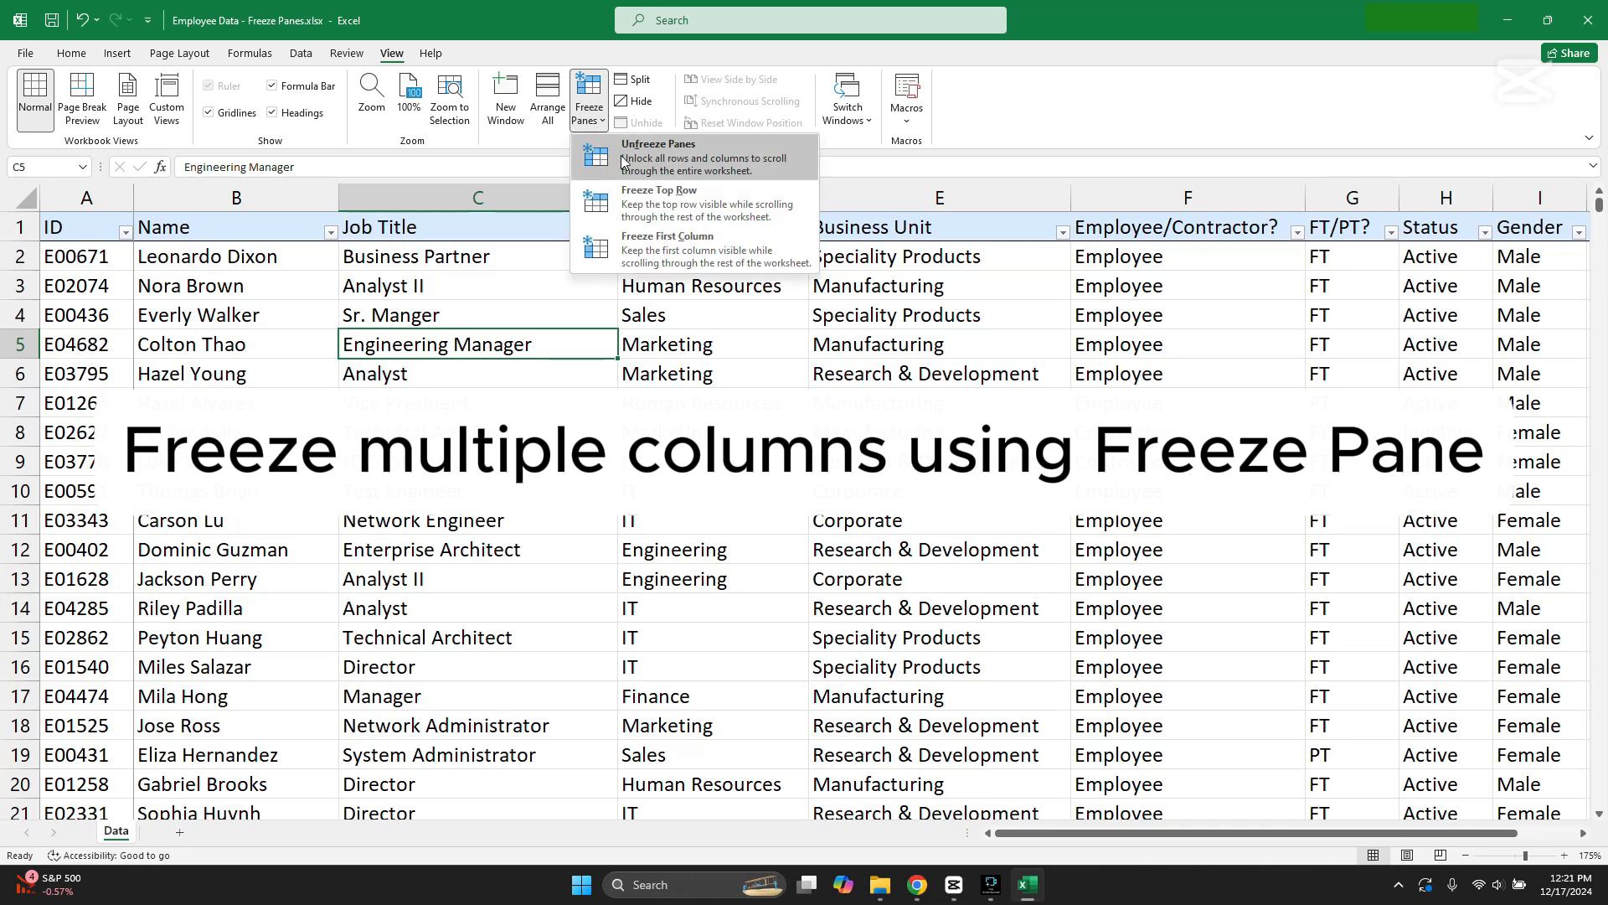
left_click(622, 159)
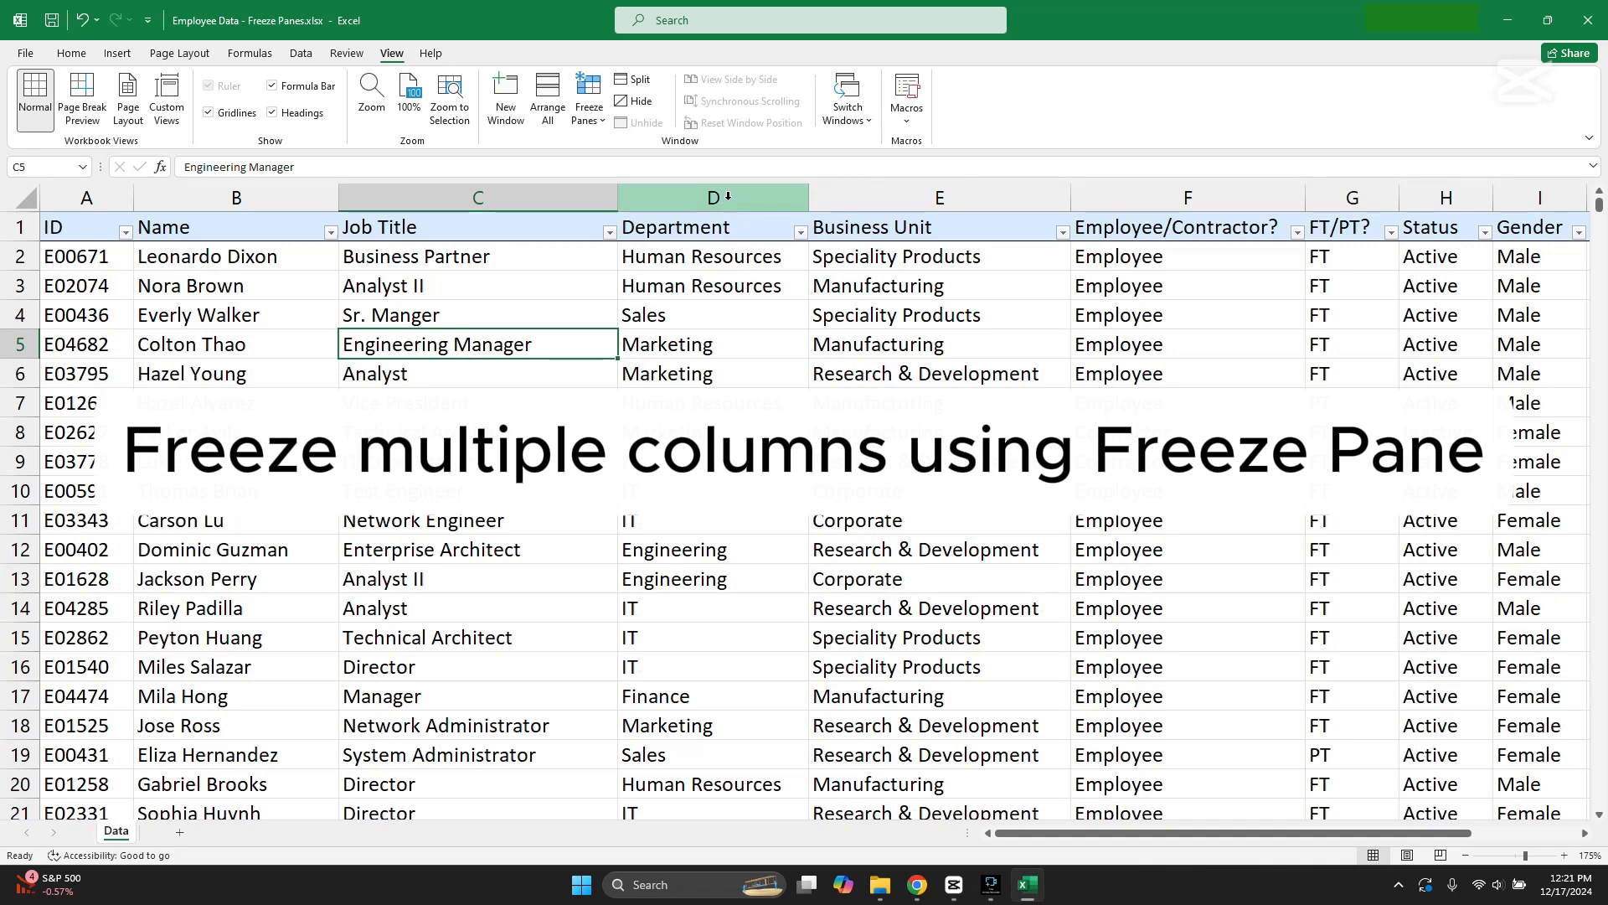
left_click(565, 194)
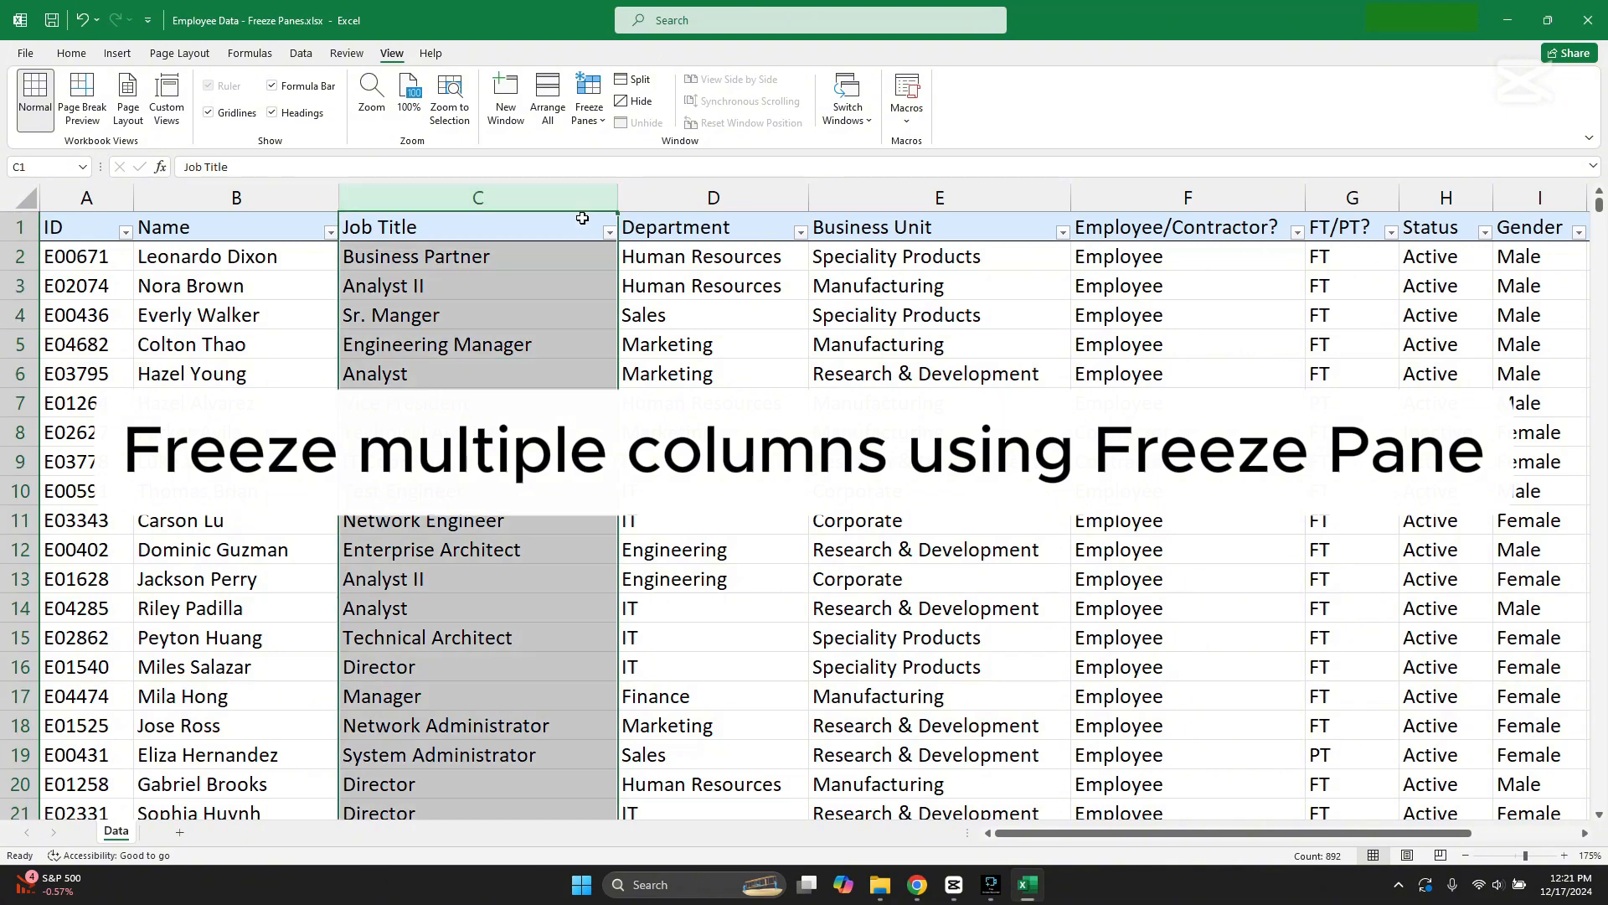
left_click(591, 122)
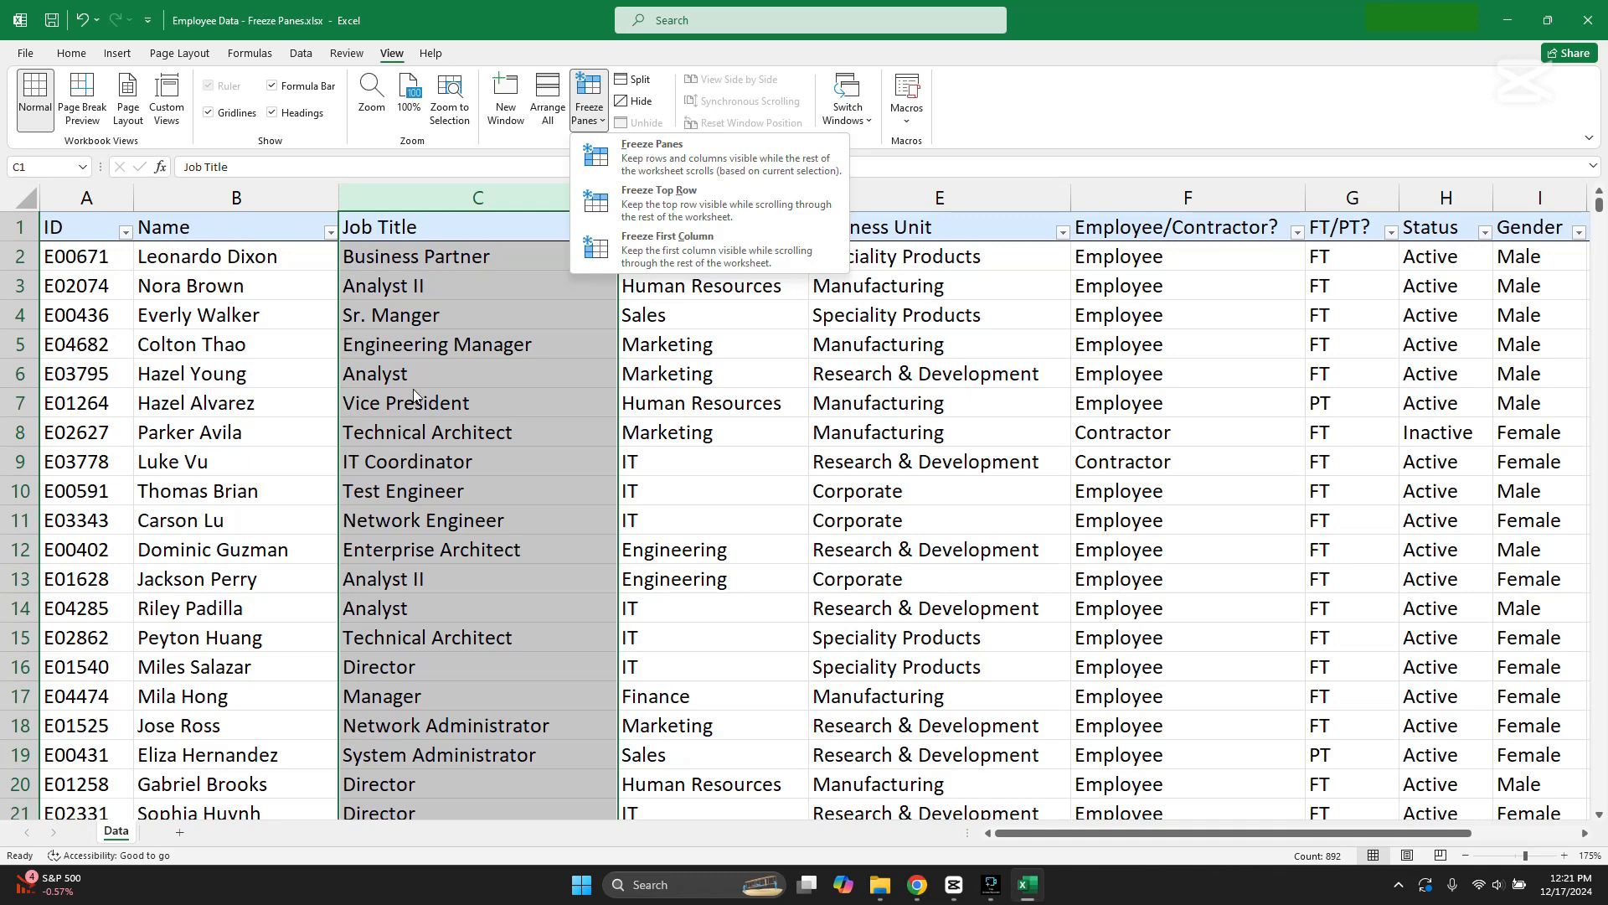
left_click(440, 203)
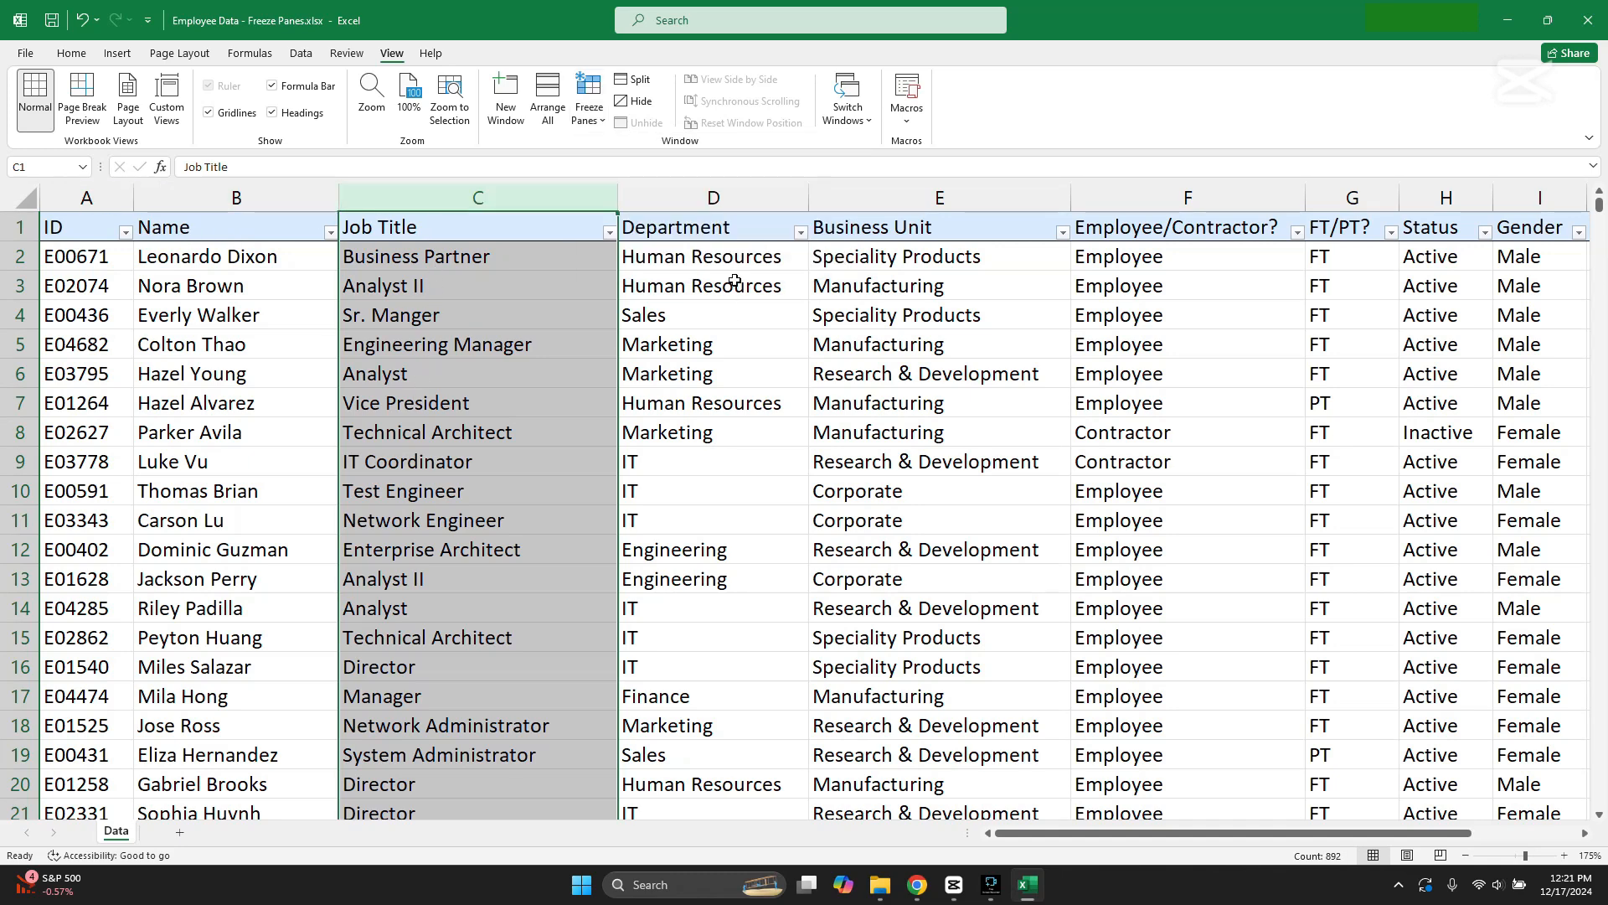
Step: Freeze the ID, Name and Job Title columns, splitting the panes before the Department column D
left_click(741, 205)
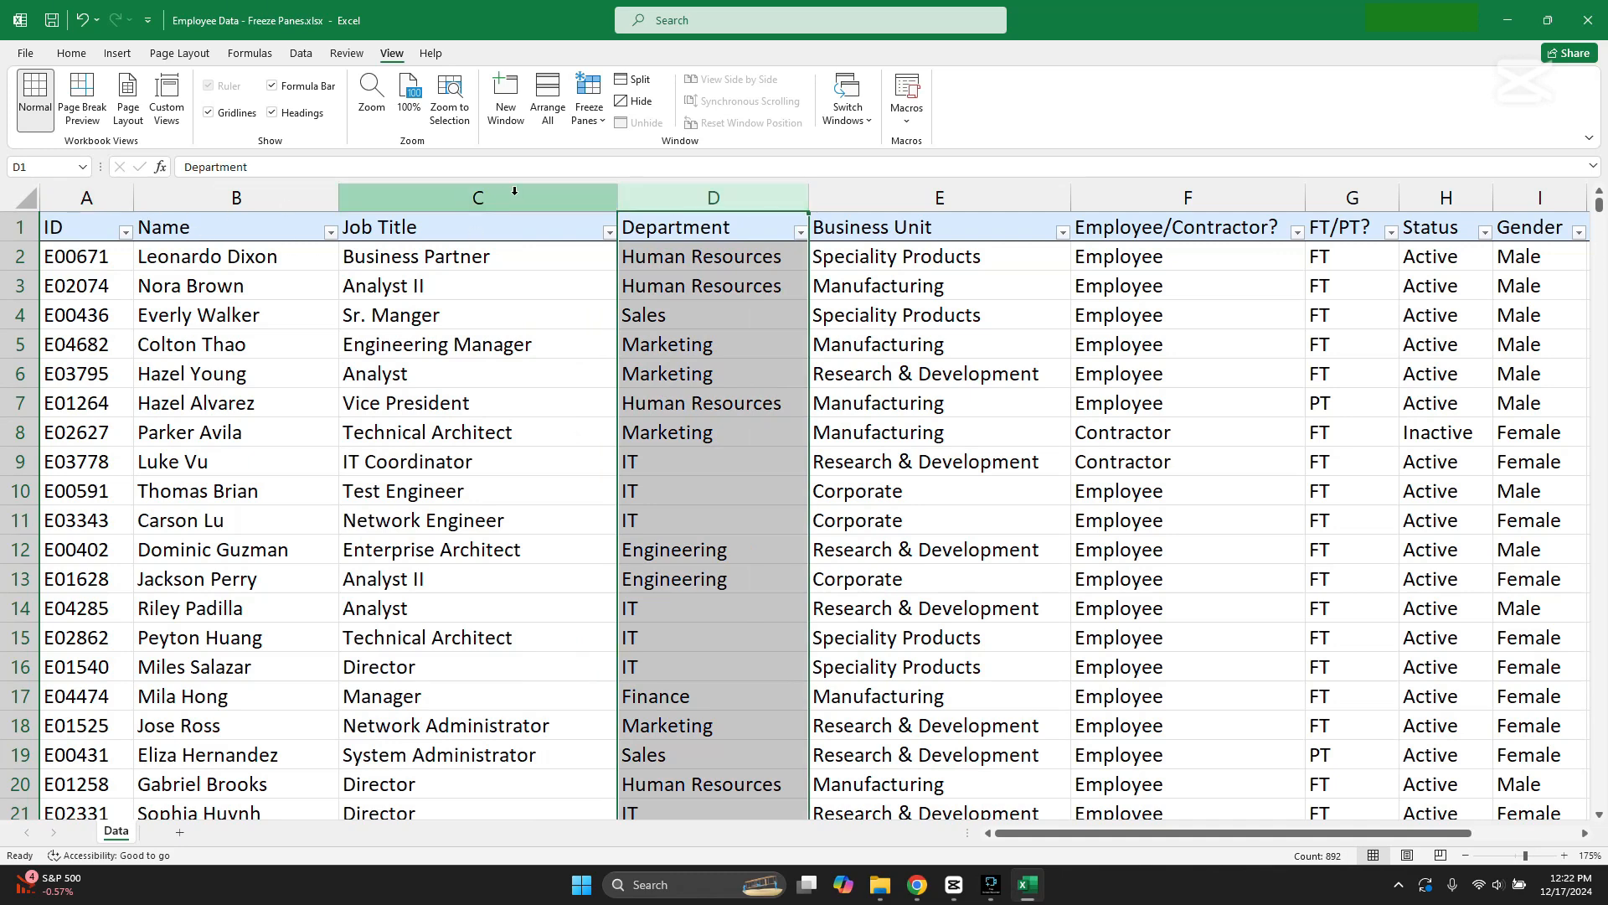
left_click(905, 491)
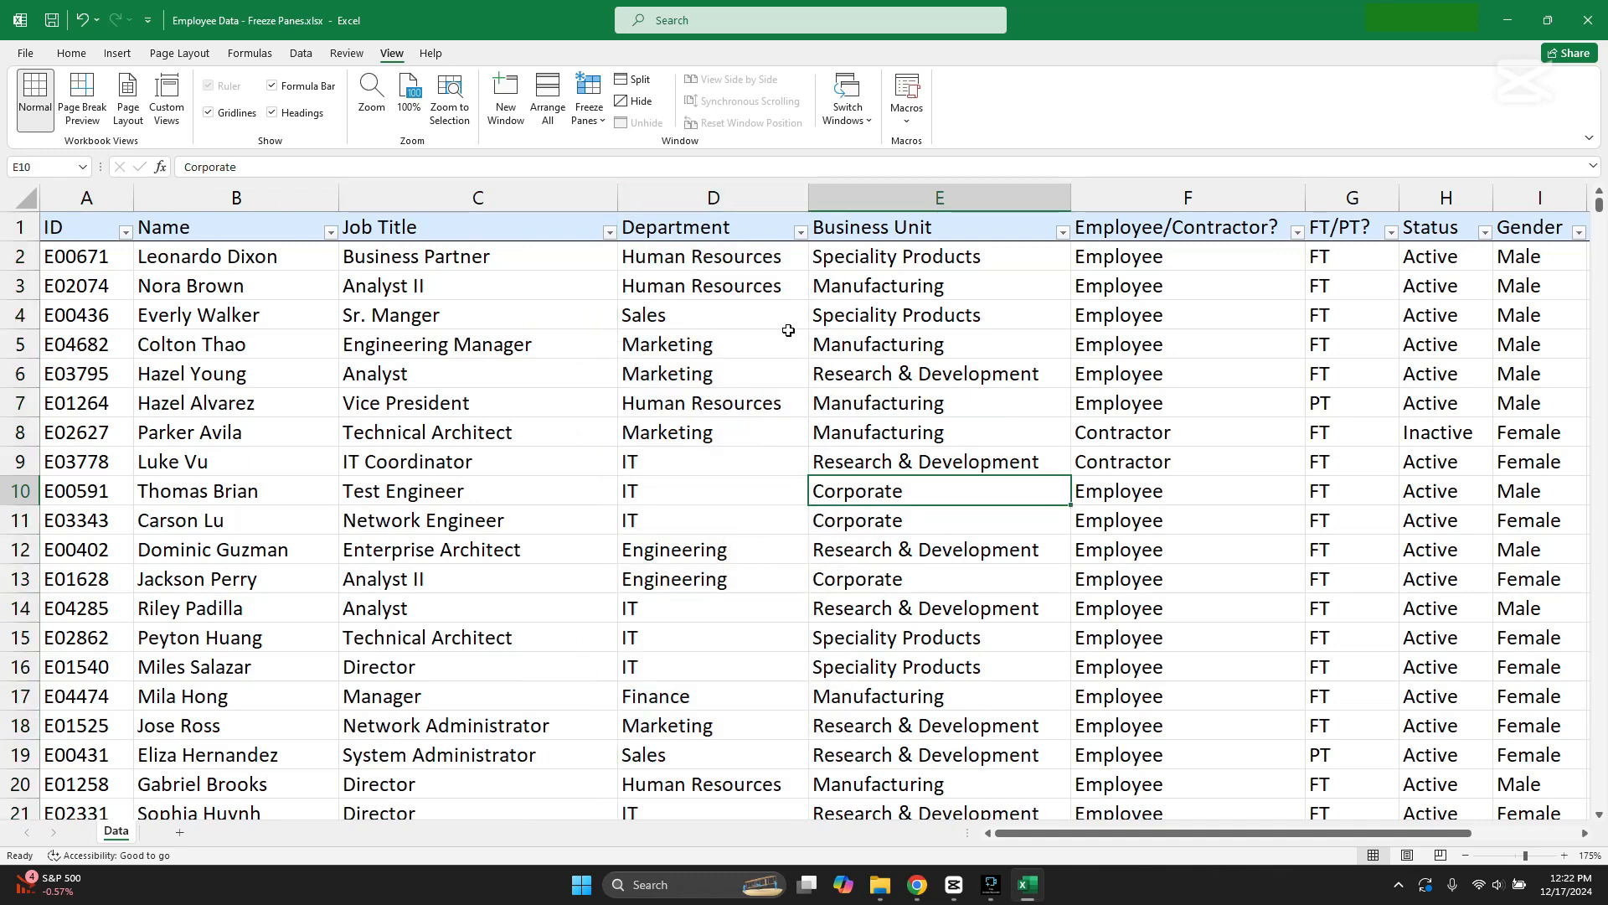
left_click(729, 201)
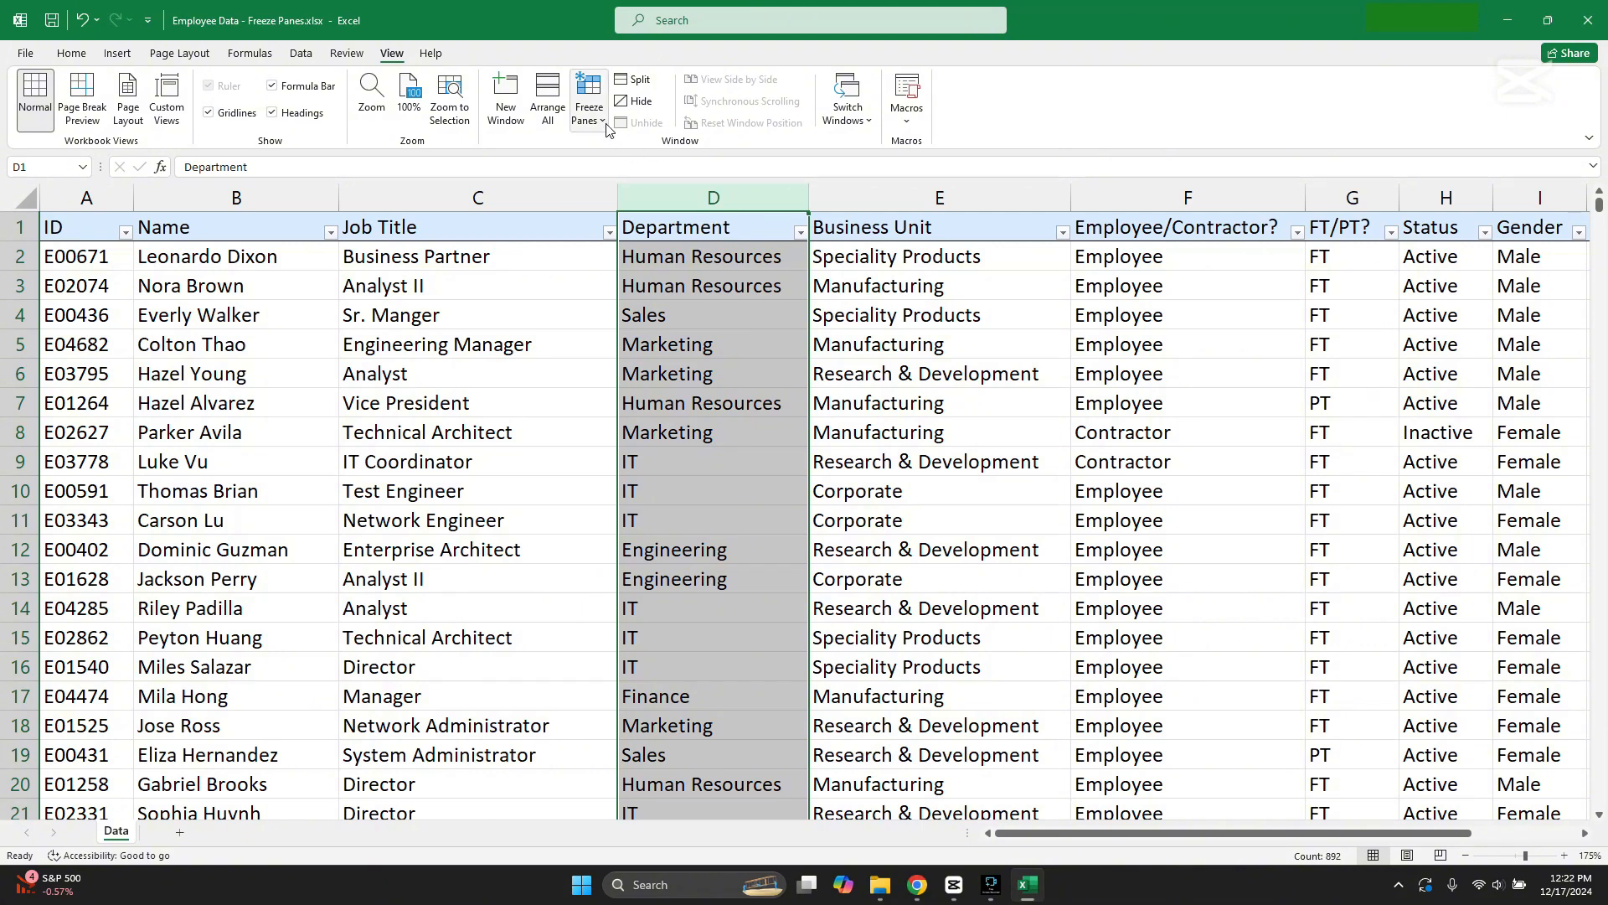
left_click(588, 102)
left_click(666, 159)
left_click(981, 541)
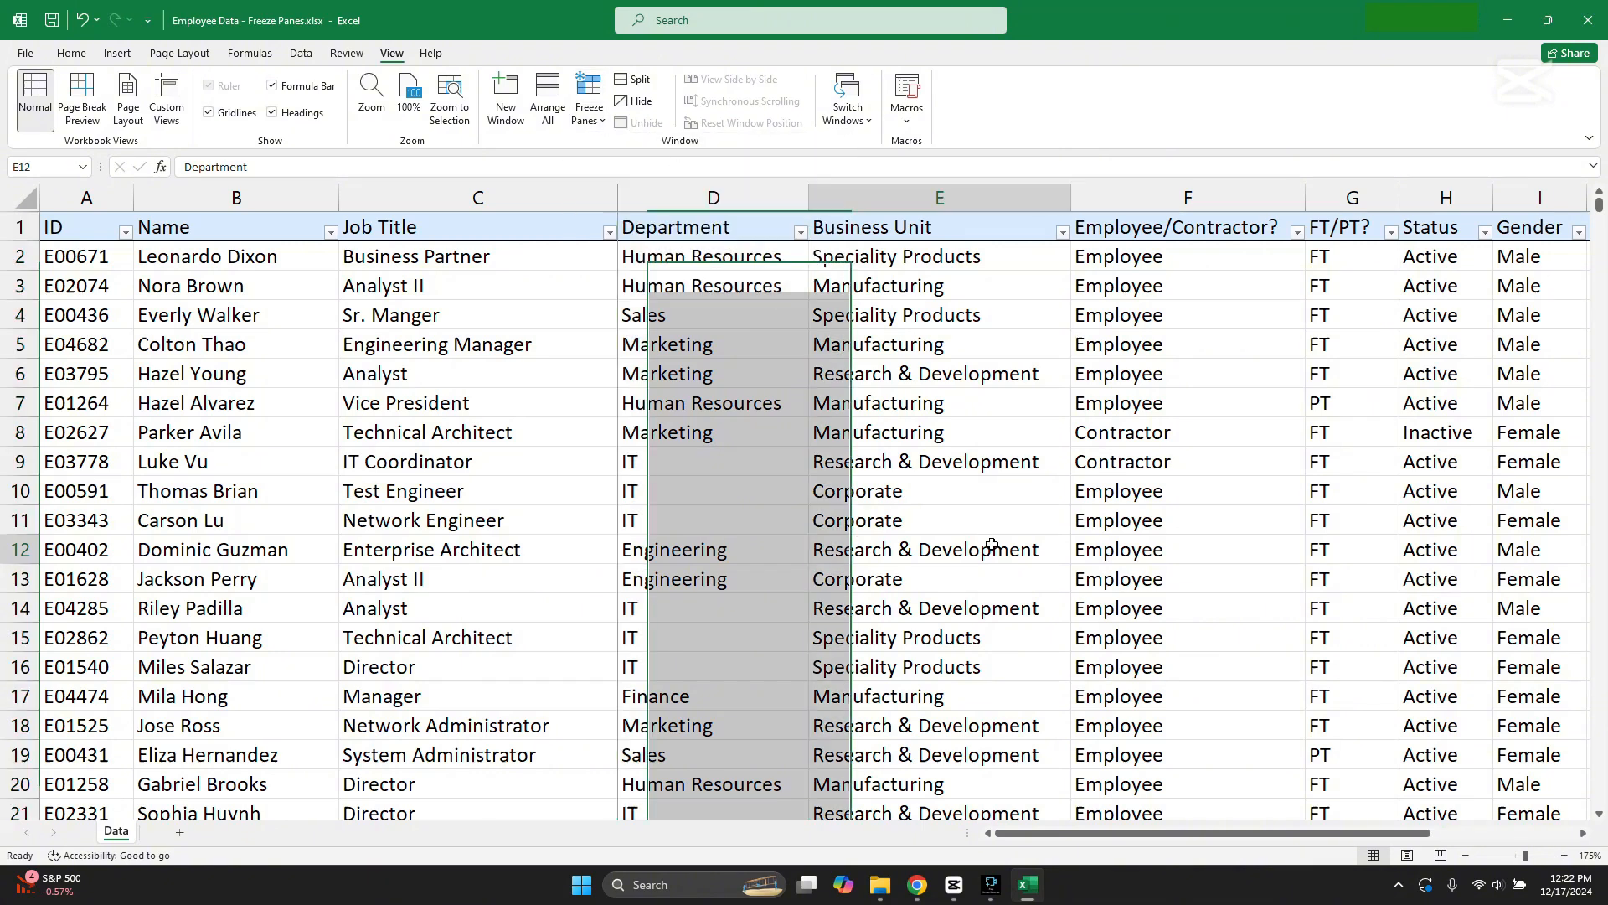
Step: Browse the table across and down to examine whether columns A to C and the heading row stay in view
mouse_move(1068, 842)
left_mouse_down()
mouse_move(1184, 842)
mouse_move(1096, 836)
mouse_move(1223, 835)
mouse_move(1089, 833)
mouse_move(1205, 831)
mouse_move(1229, 811)
mouse_move(1097, 831)
left_mouse_up()
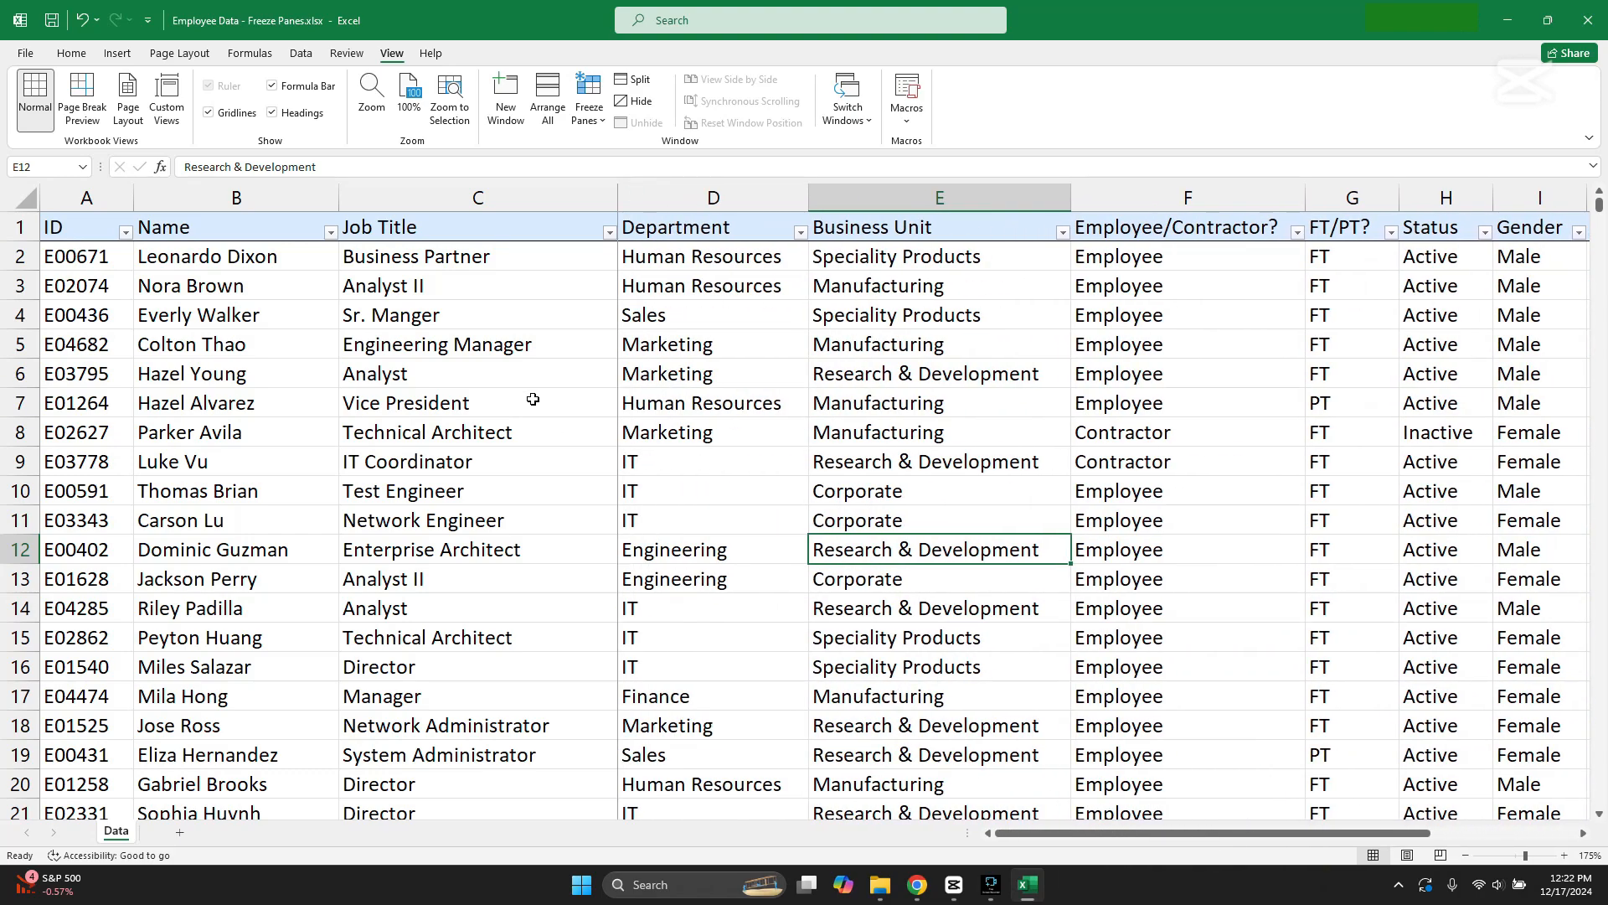
scroll(1041, 815, "down", 12)
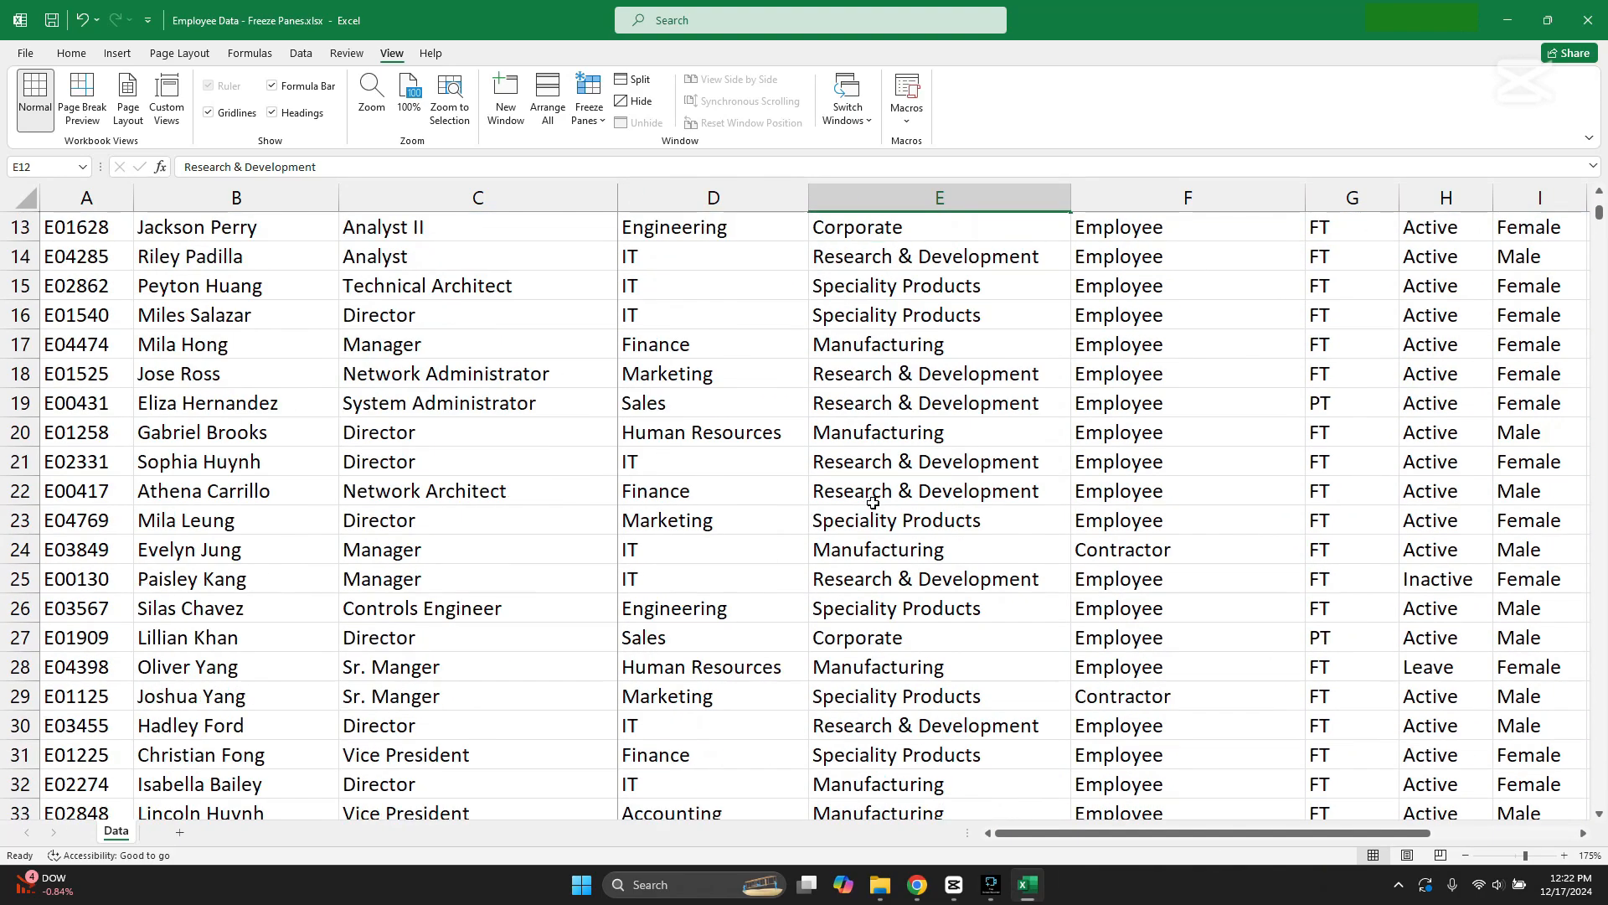
mouse_move(1047, 833)
left_mouse_down()
mouse_move(1127, 846)
mouse_move(1106, 856)
mouse_move(1127, 834)
mouse_move(1059, 833)
mouse_move(1190, 851)
mouse_move(1060, 850)
mouse_move(1149, 861)
mouse_move(1048, 829)
left_mouse_up()
scroll(1113, 766, "up", 7)
scroll(1114, 765, "up", 5)
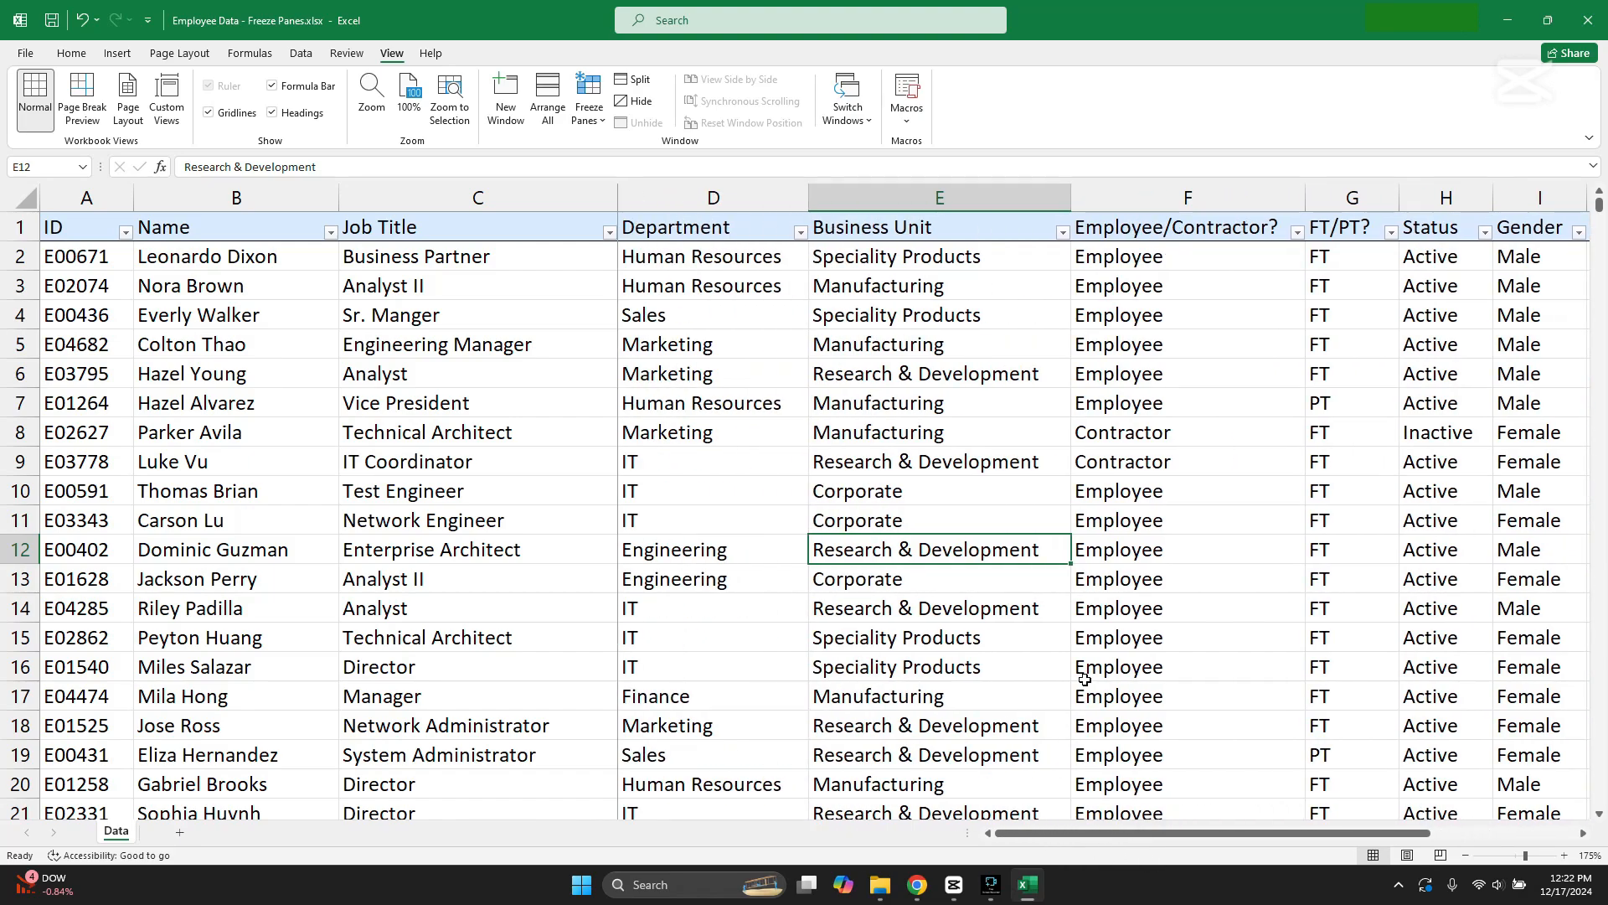
scroll(1078, 678, "down", 5)
scroll(1075, 694, "up", 5)
Step: Unfreeze the ID, Name and Job Title columns
left_click(576, 125)
left_click(658, 151)
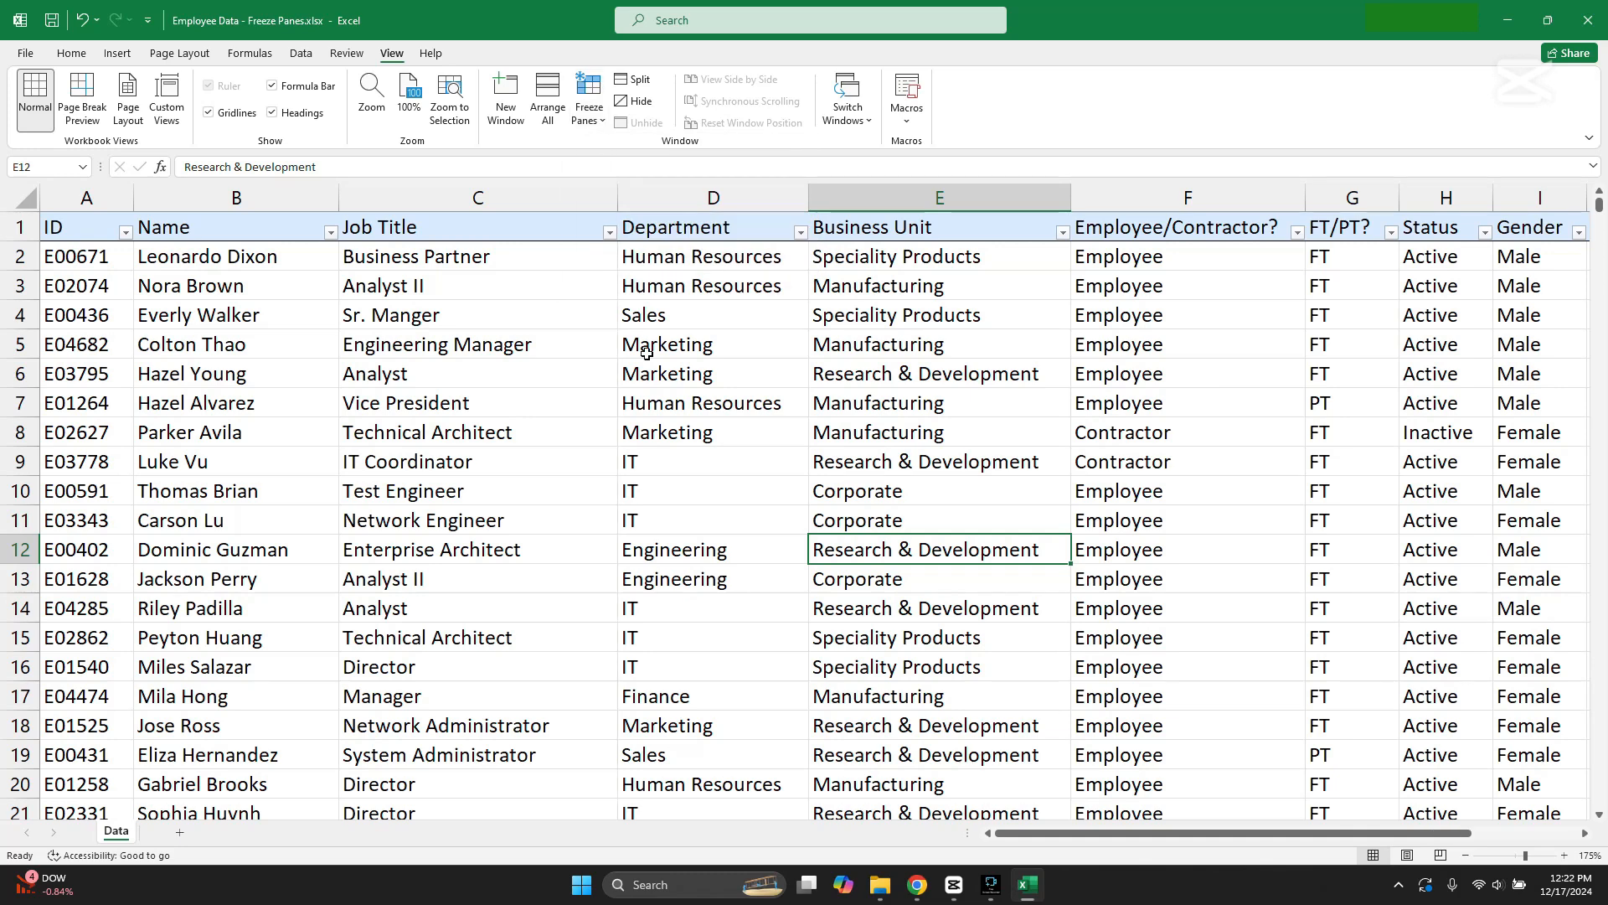
left_click(662, 372)
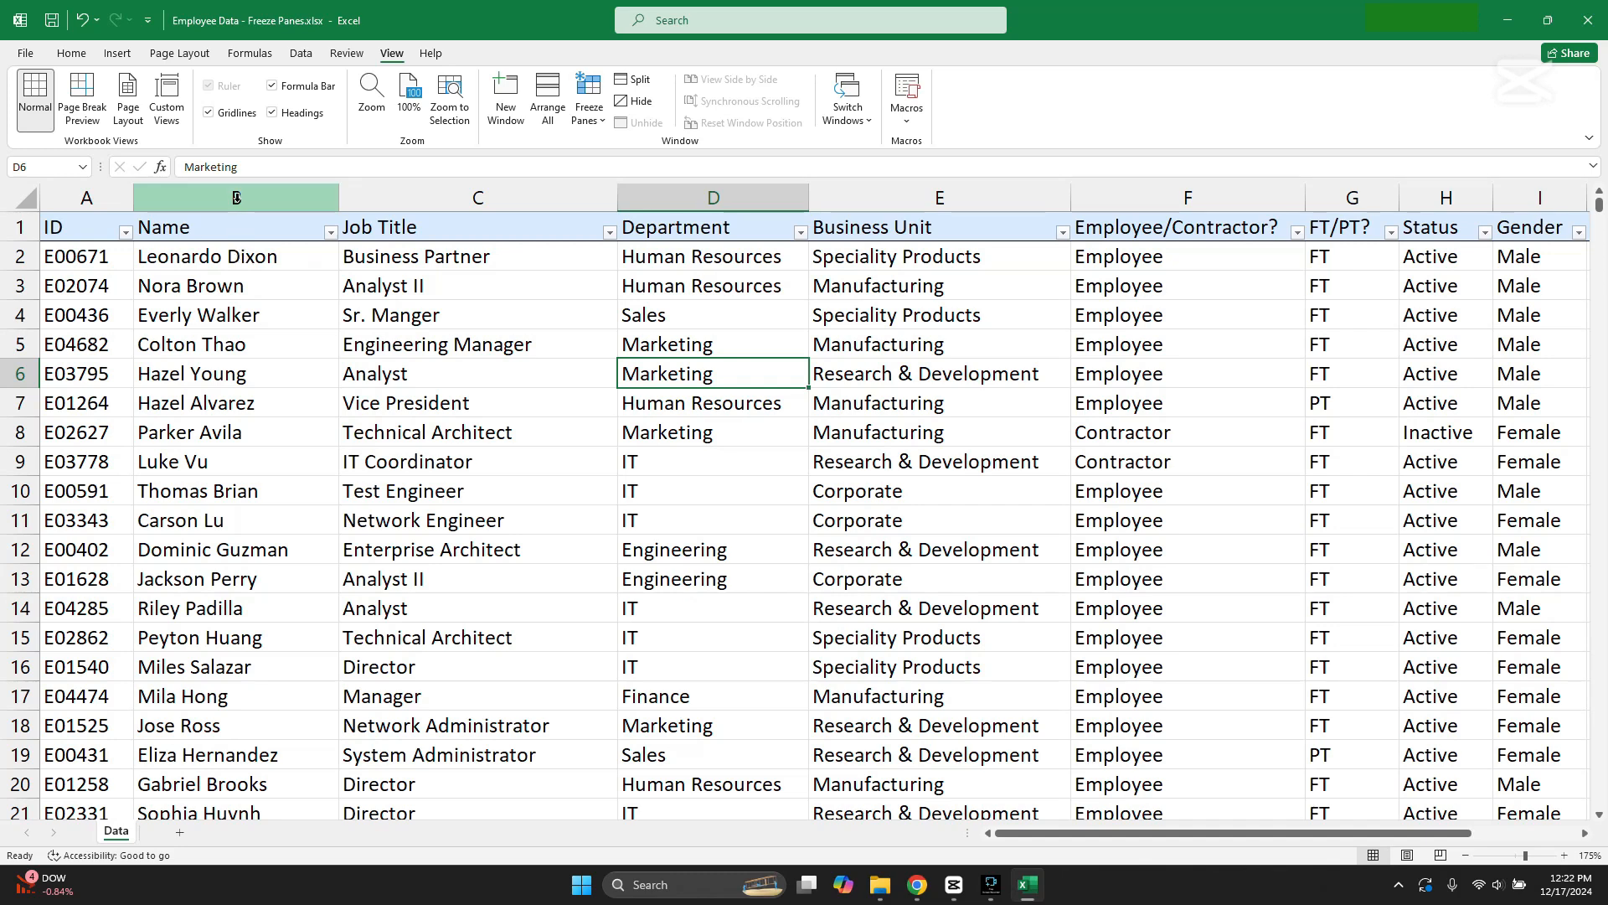
Step: Split the worksheet window at cell B2, separating the heading row and the ID column from the other cells
left_click(236, 257)
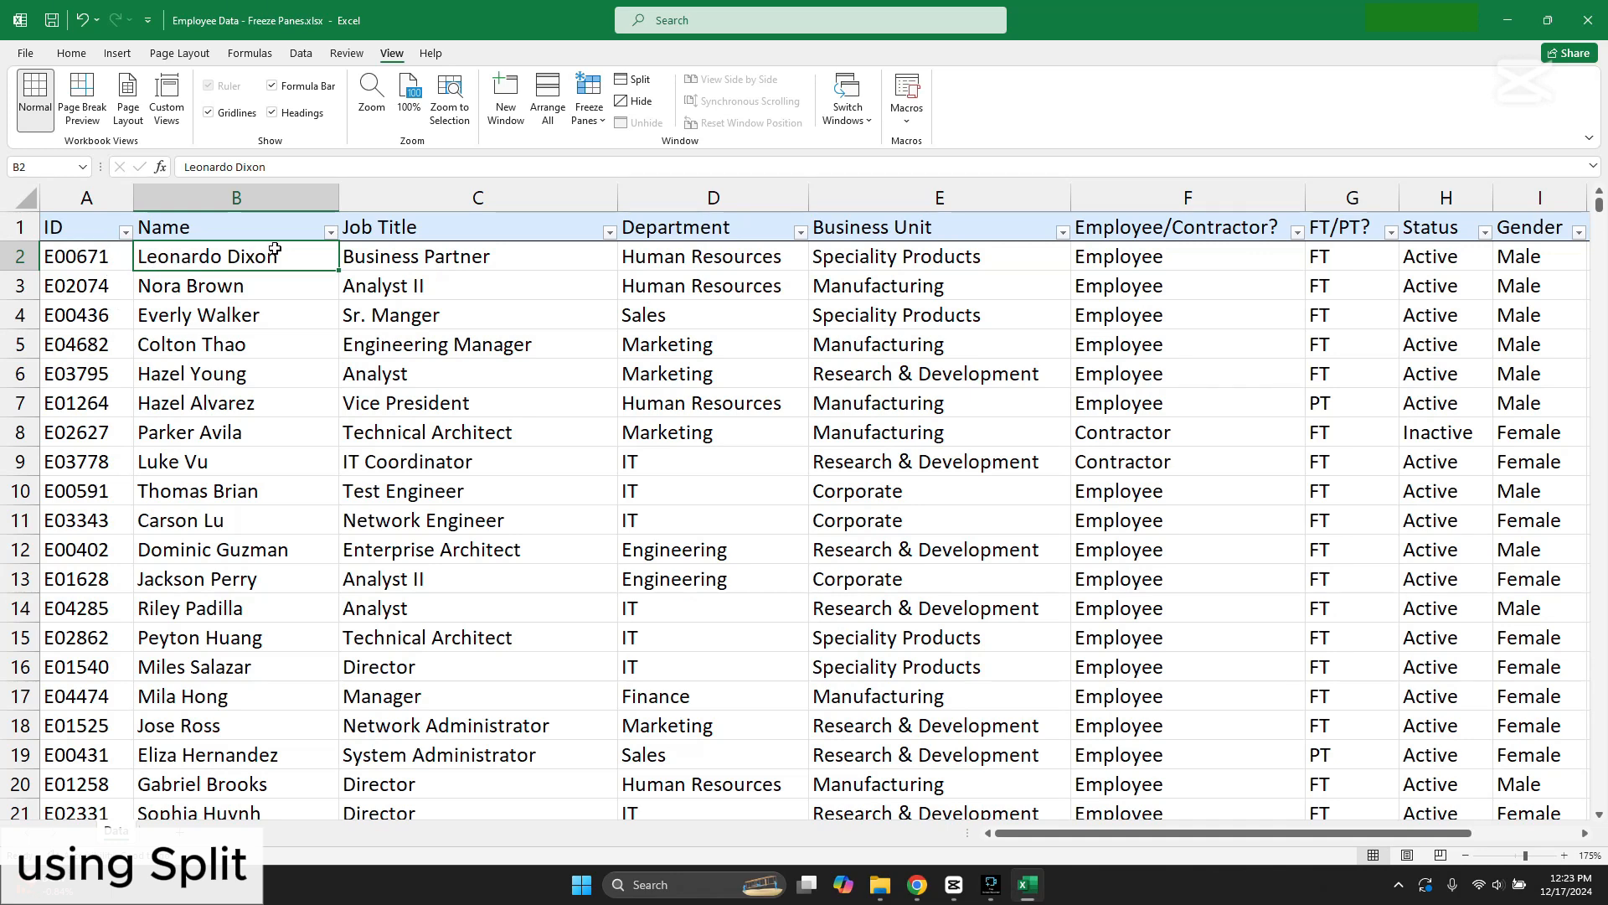
left_click(634, 81)
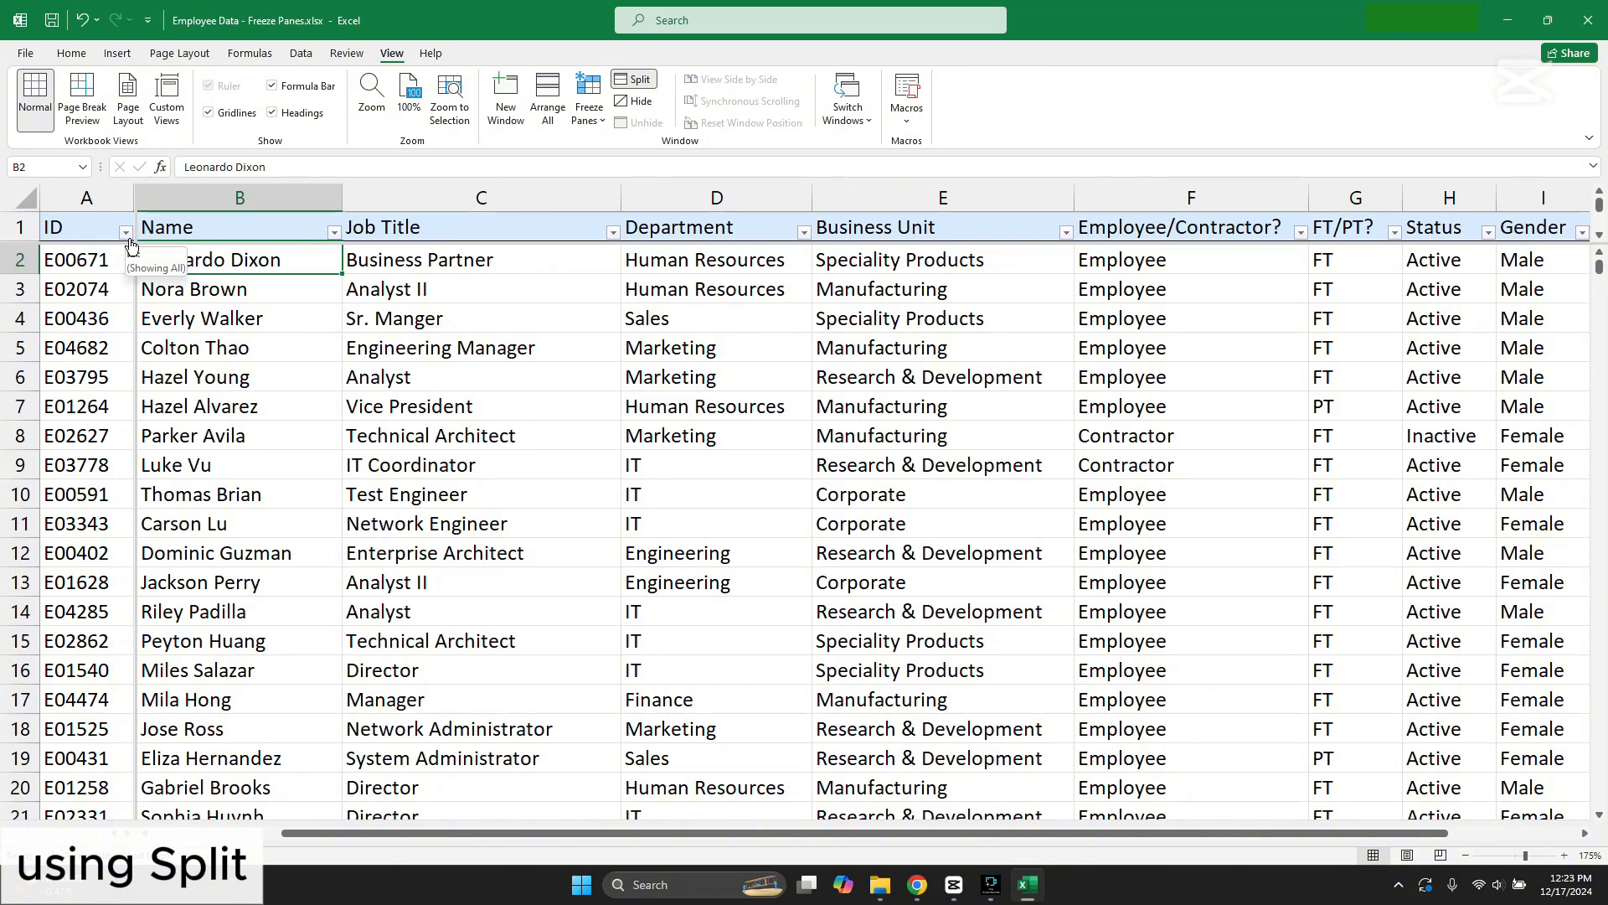
left_click(508, 506)
Step: Browse the split panes to check the heading row and ID column, and remove the split
scroll(503, 502, "down", 6)
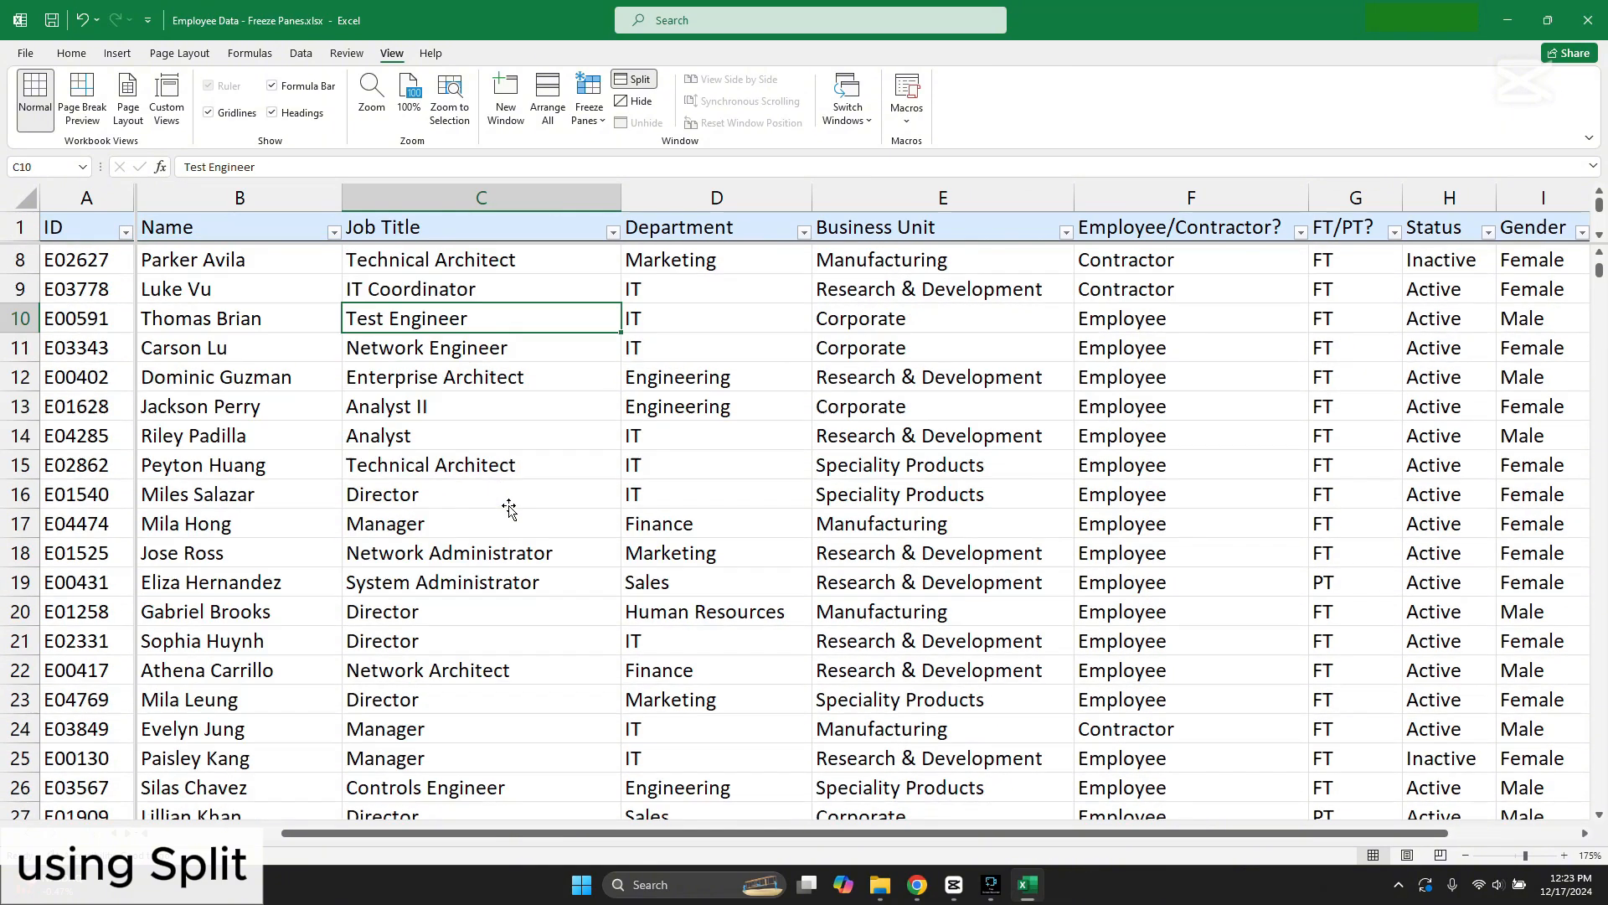
scroll(424, 286, "down", 5)
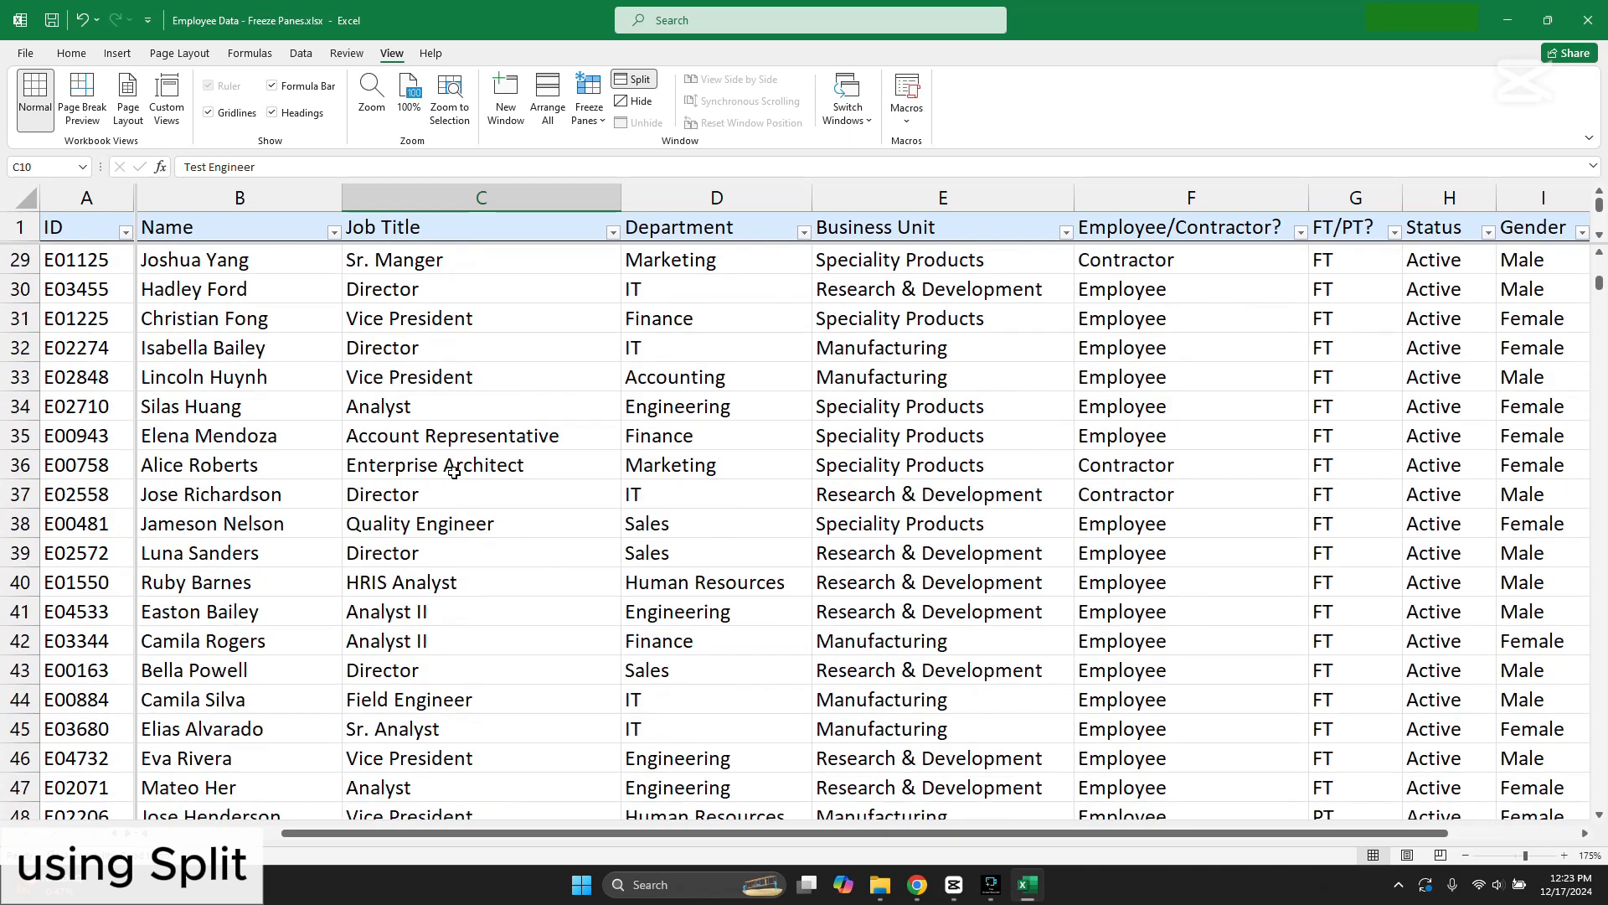
left_click_drag(387, 832, 521, 792)
scroll(243, 509, "up", 3)
scroll(243, 509, "up", 8)
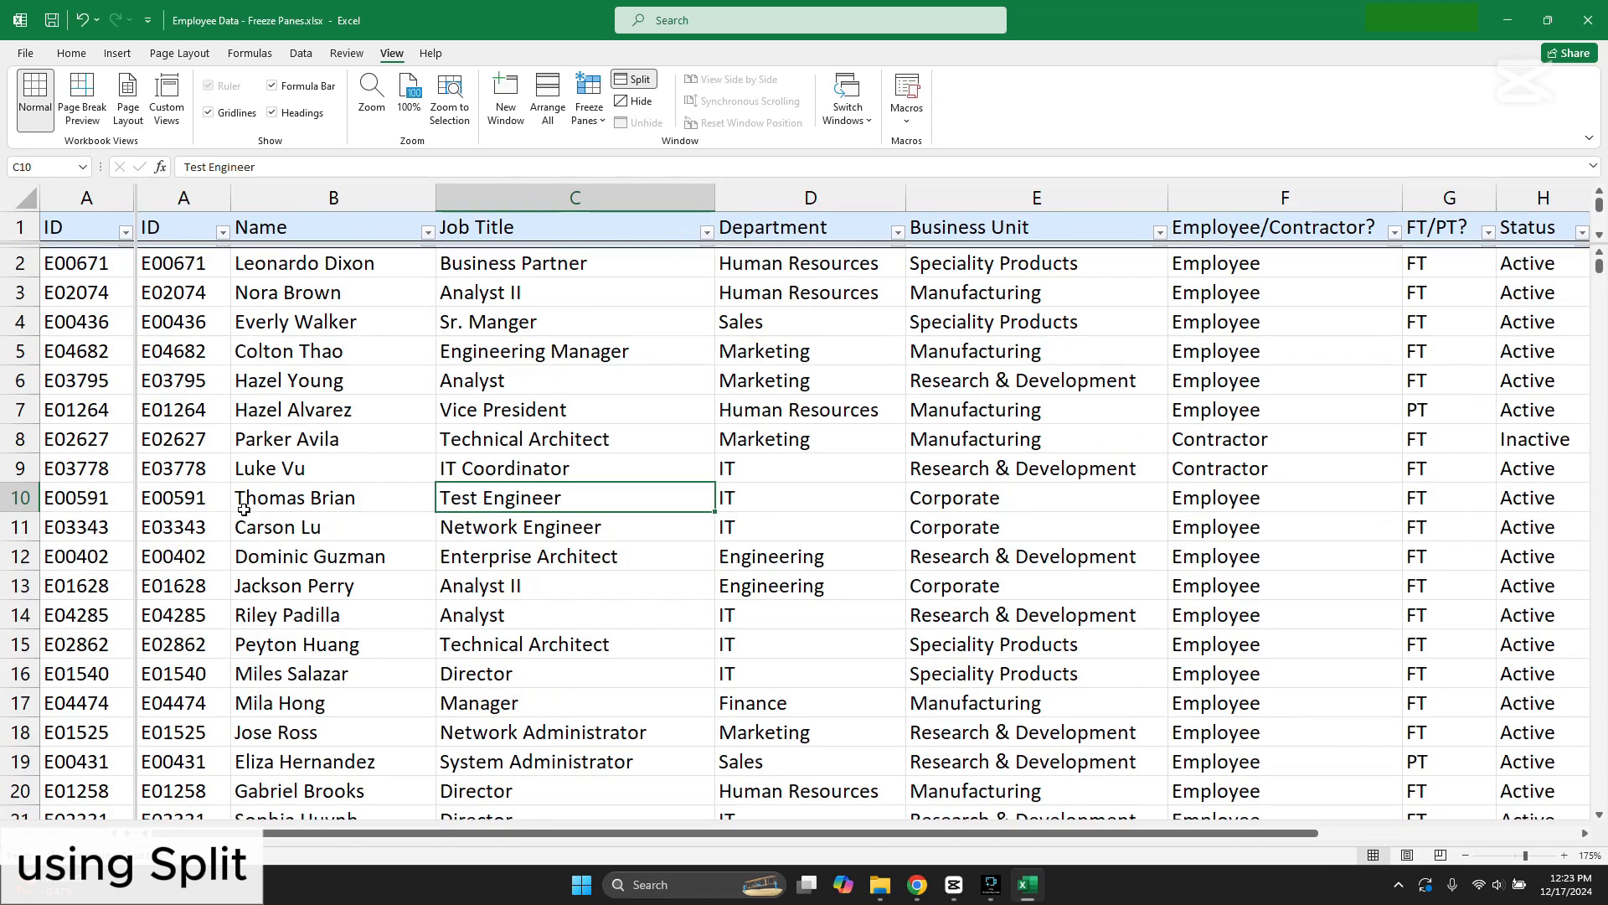
scroll(127, 350, "down", 1)
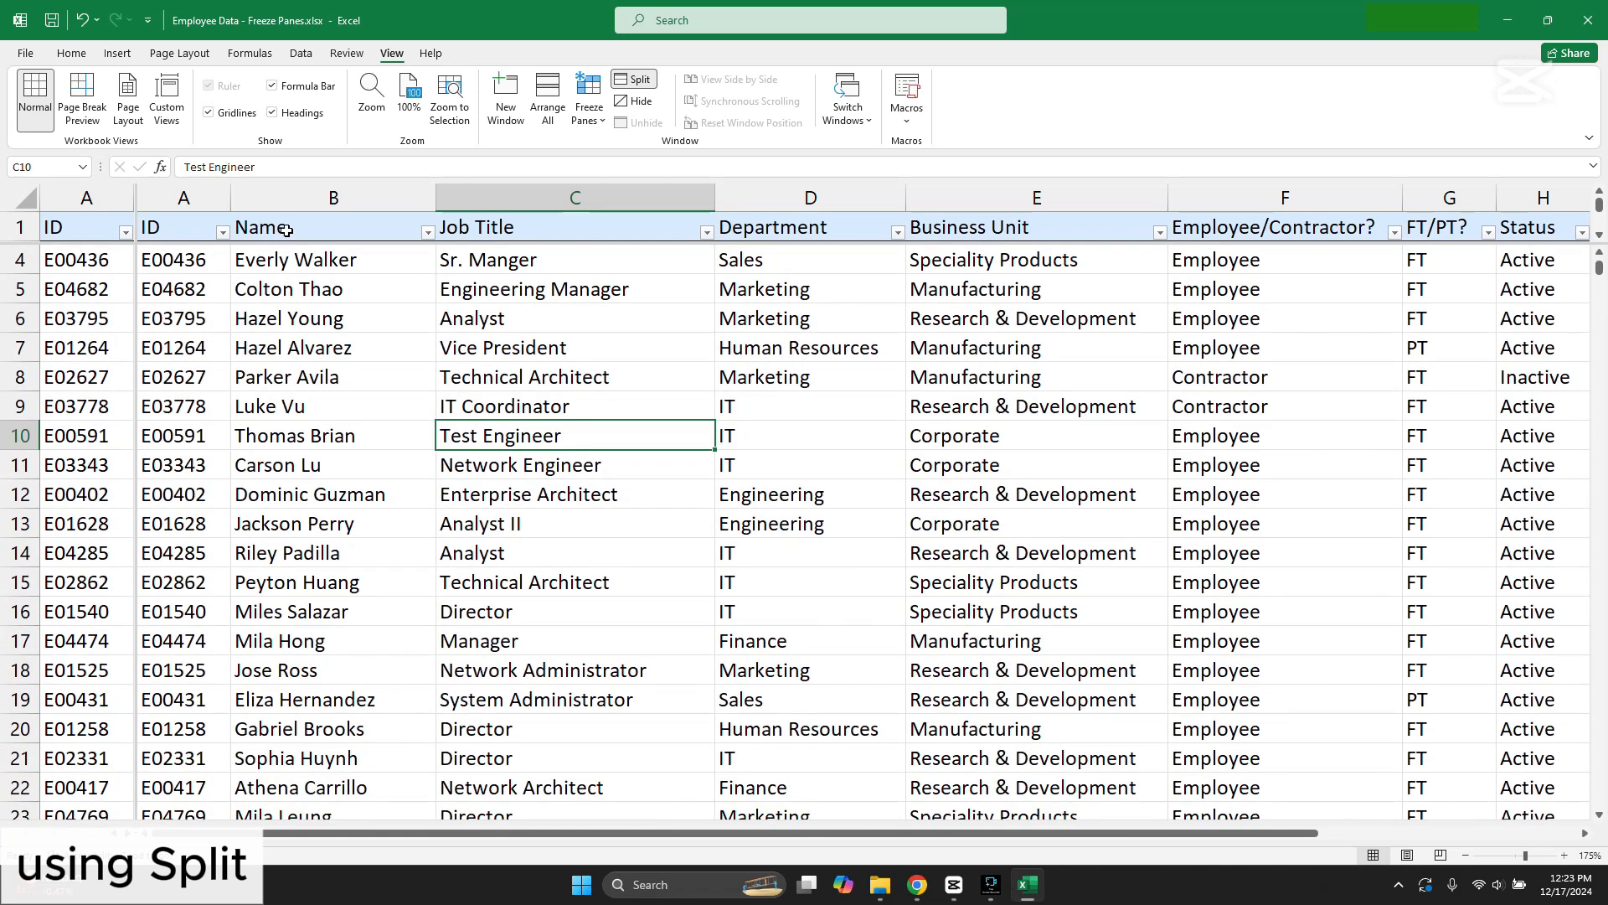
left_click(636, 81)
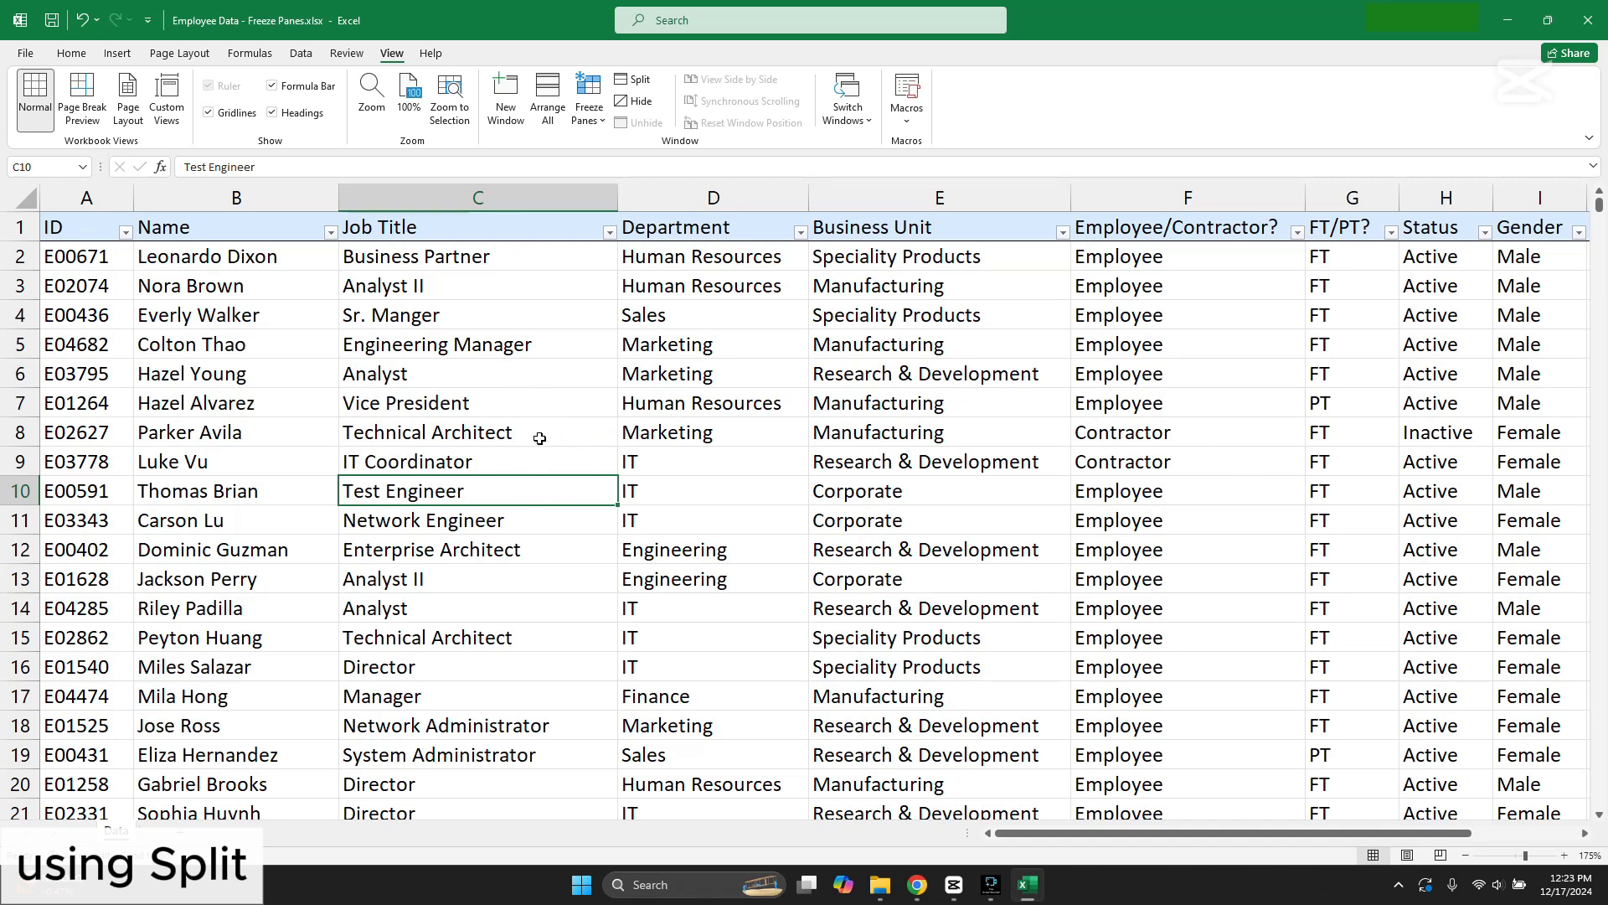
Step: Split the worksheet window at cell C9 and show the Department to Age columns beside the ID and Name columns
left_click(465, 462)
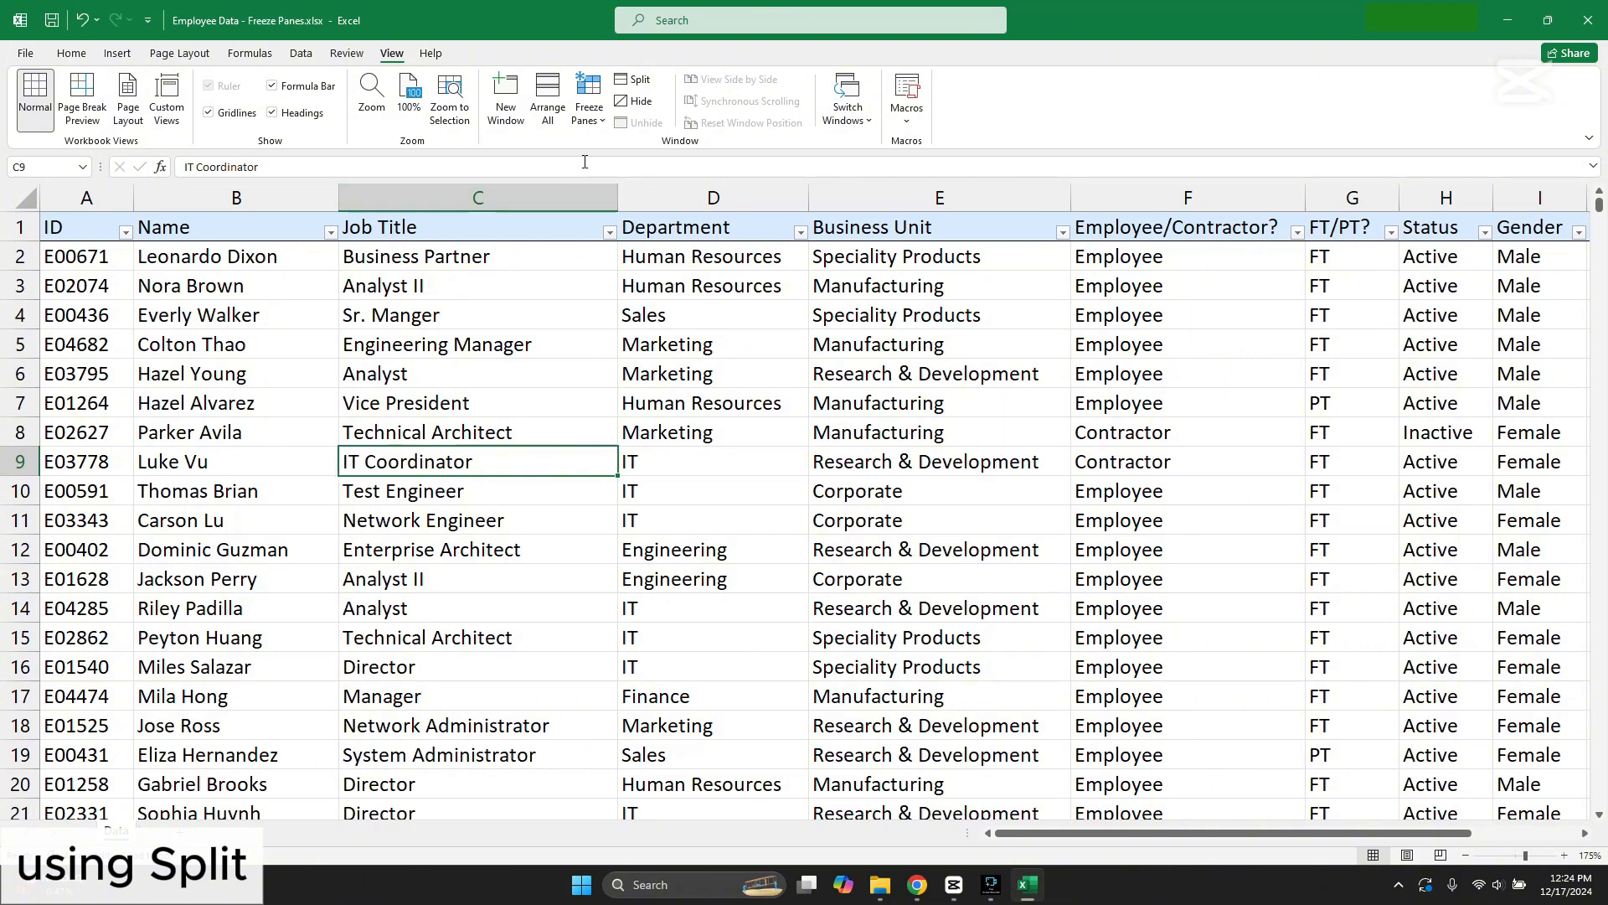
left_click(641, 82)
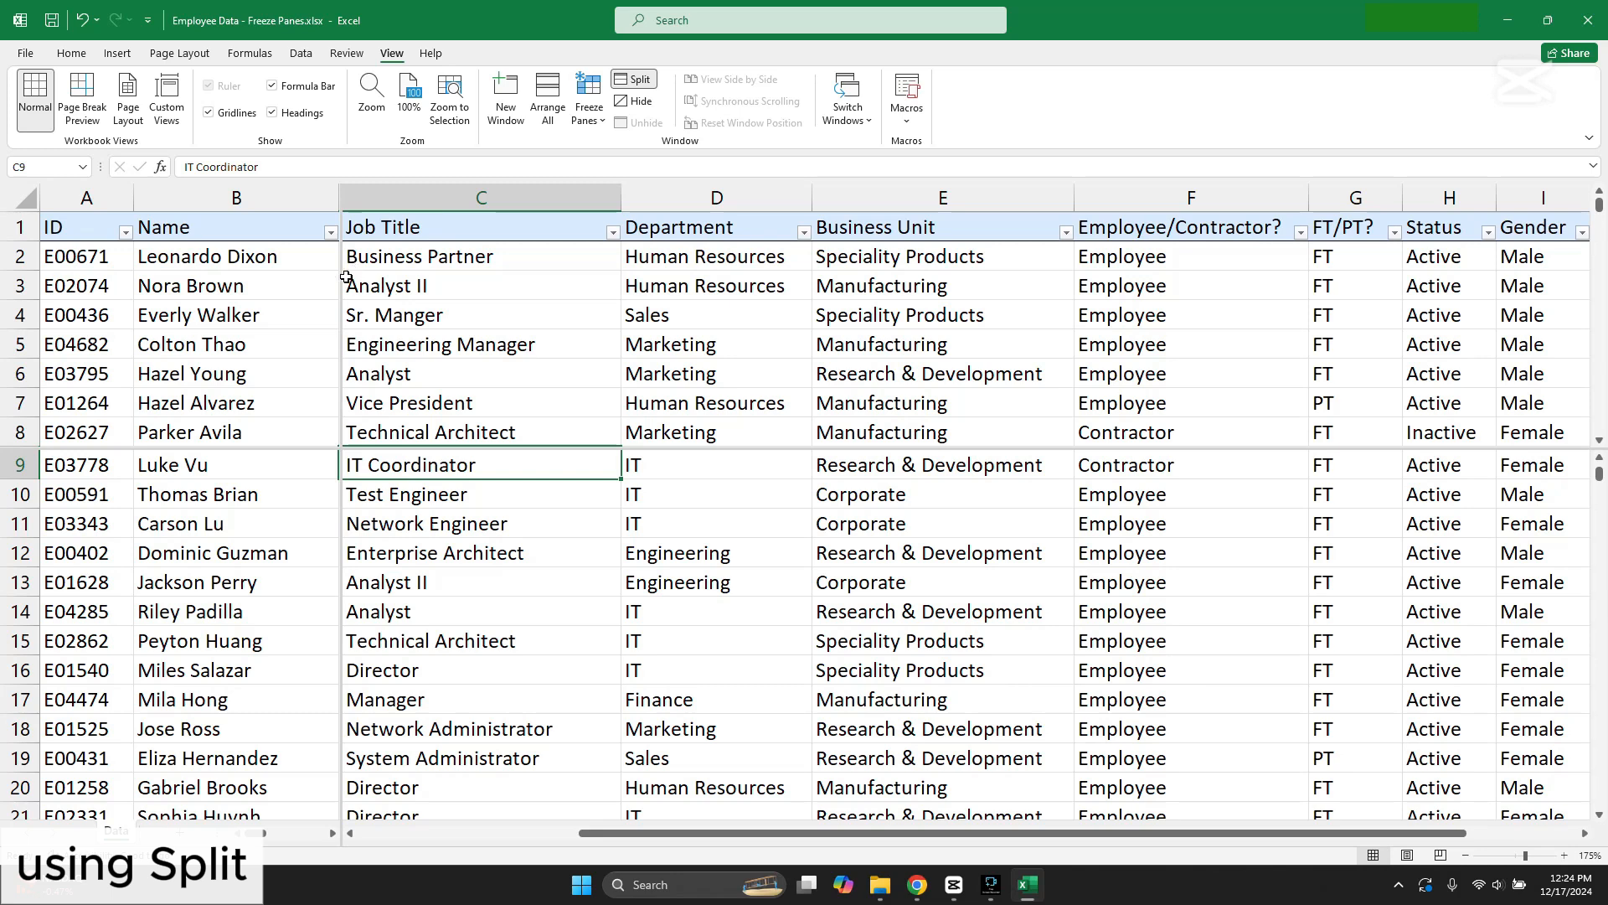
left_click_drag(741, 833, 863, 852)
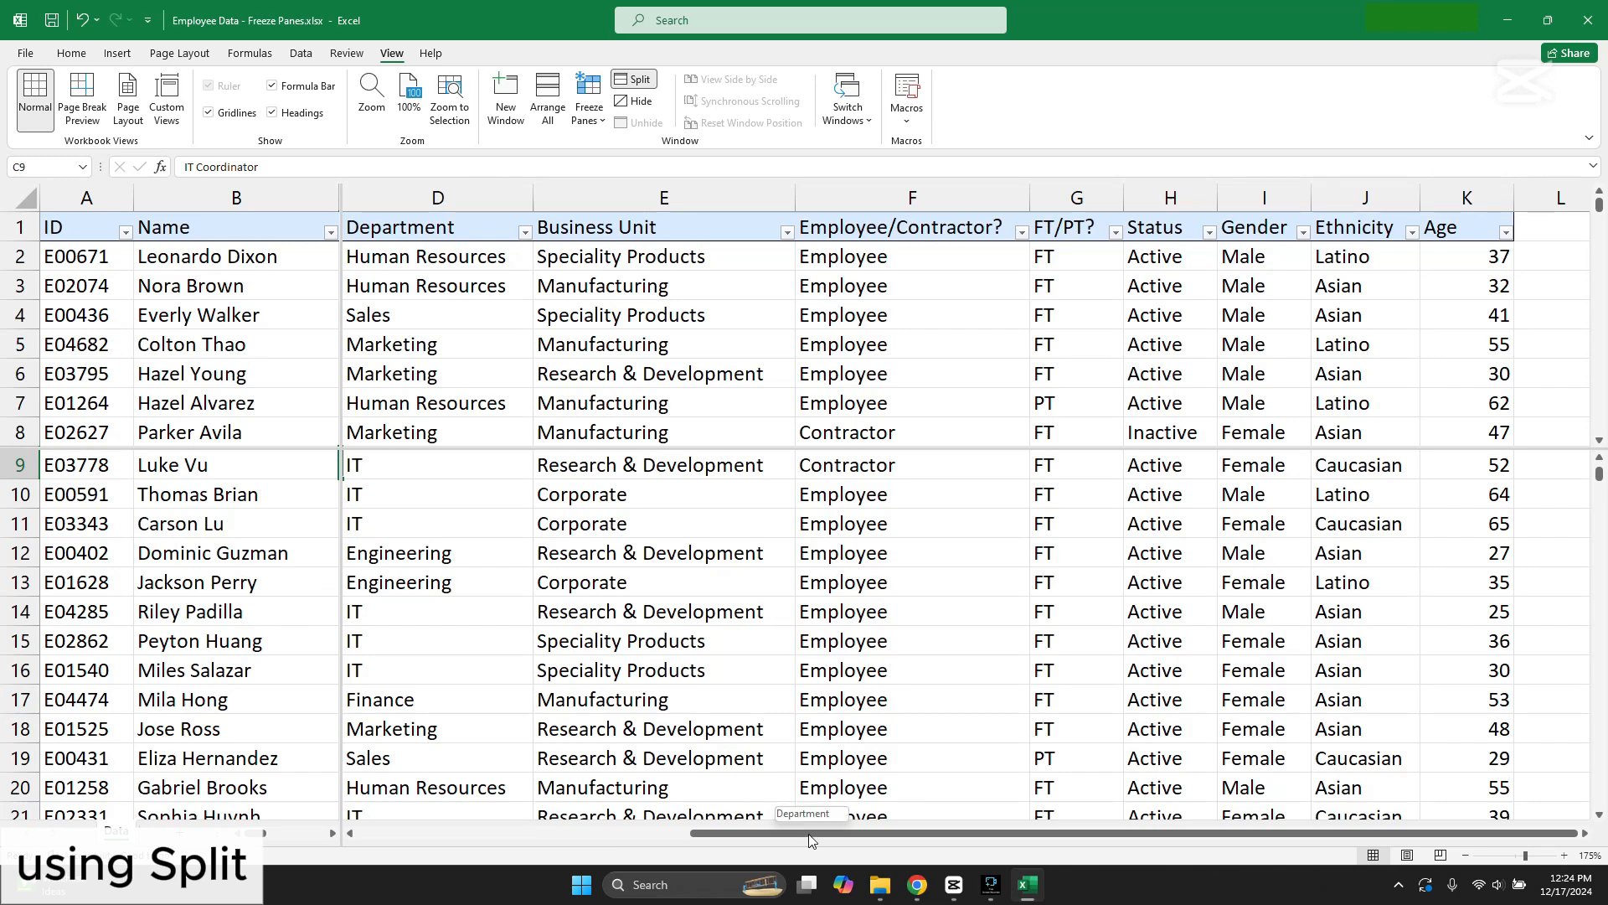
Step: Compare further employee records with rows 1 to 8 in the split panes, and remove the split
scroll(825, 668, "down", 4)
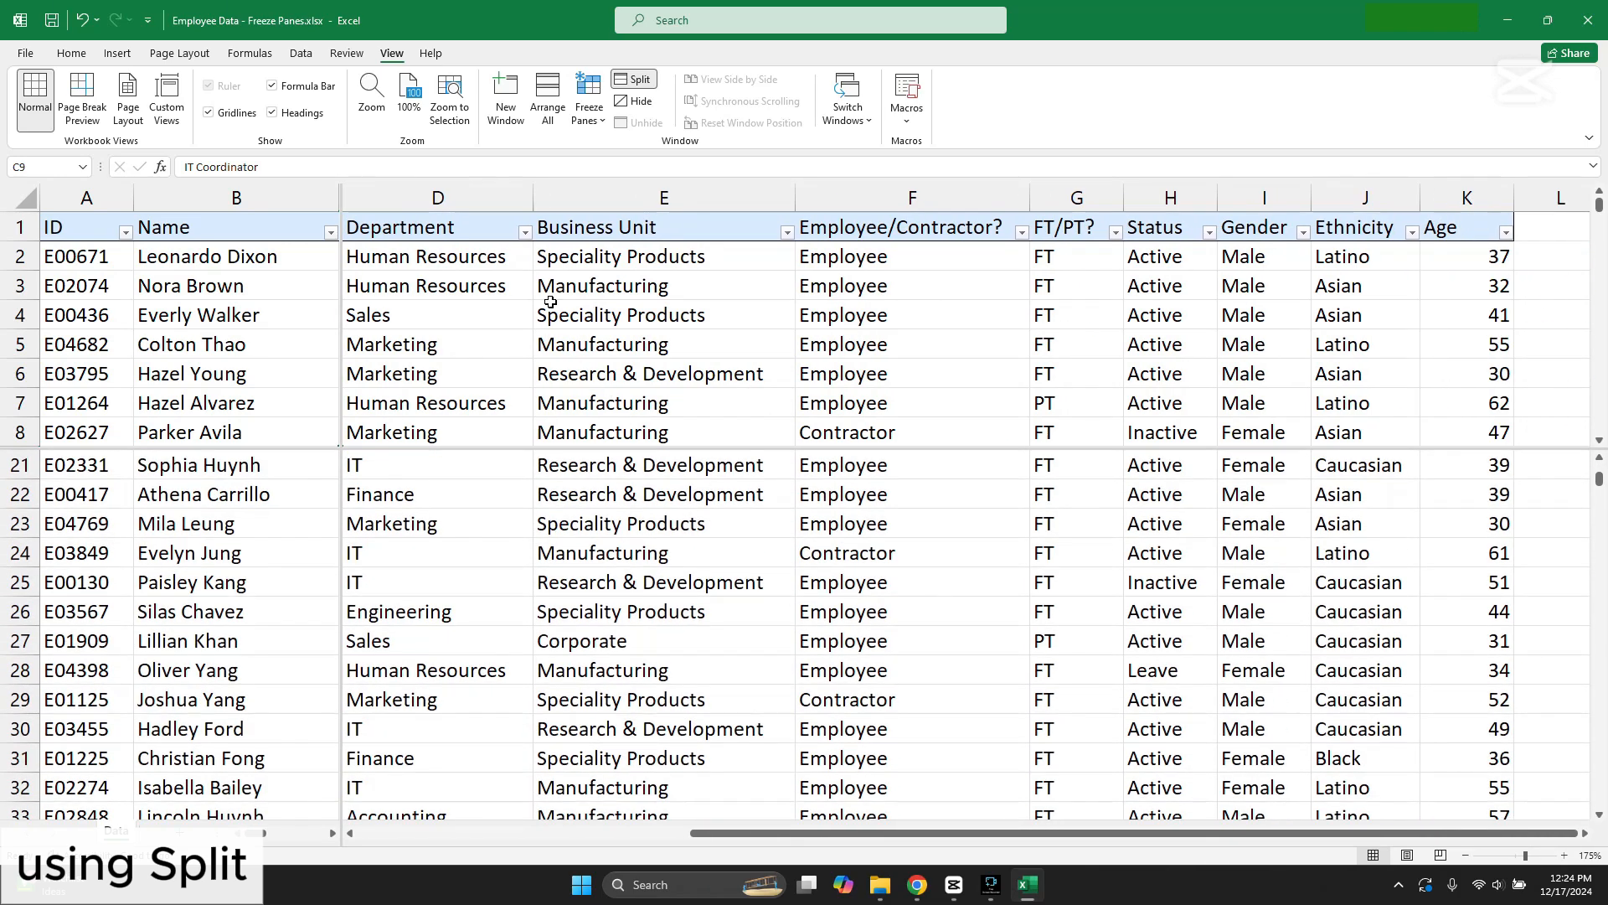
scroll(742, 593, "up", 7)
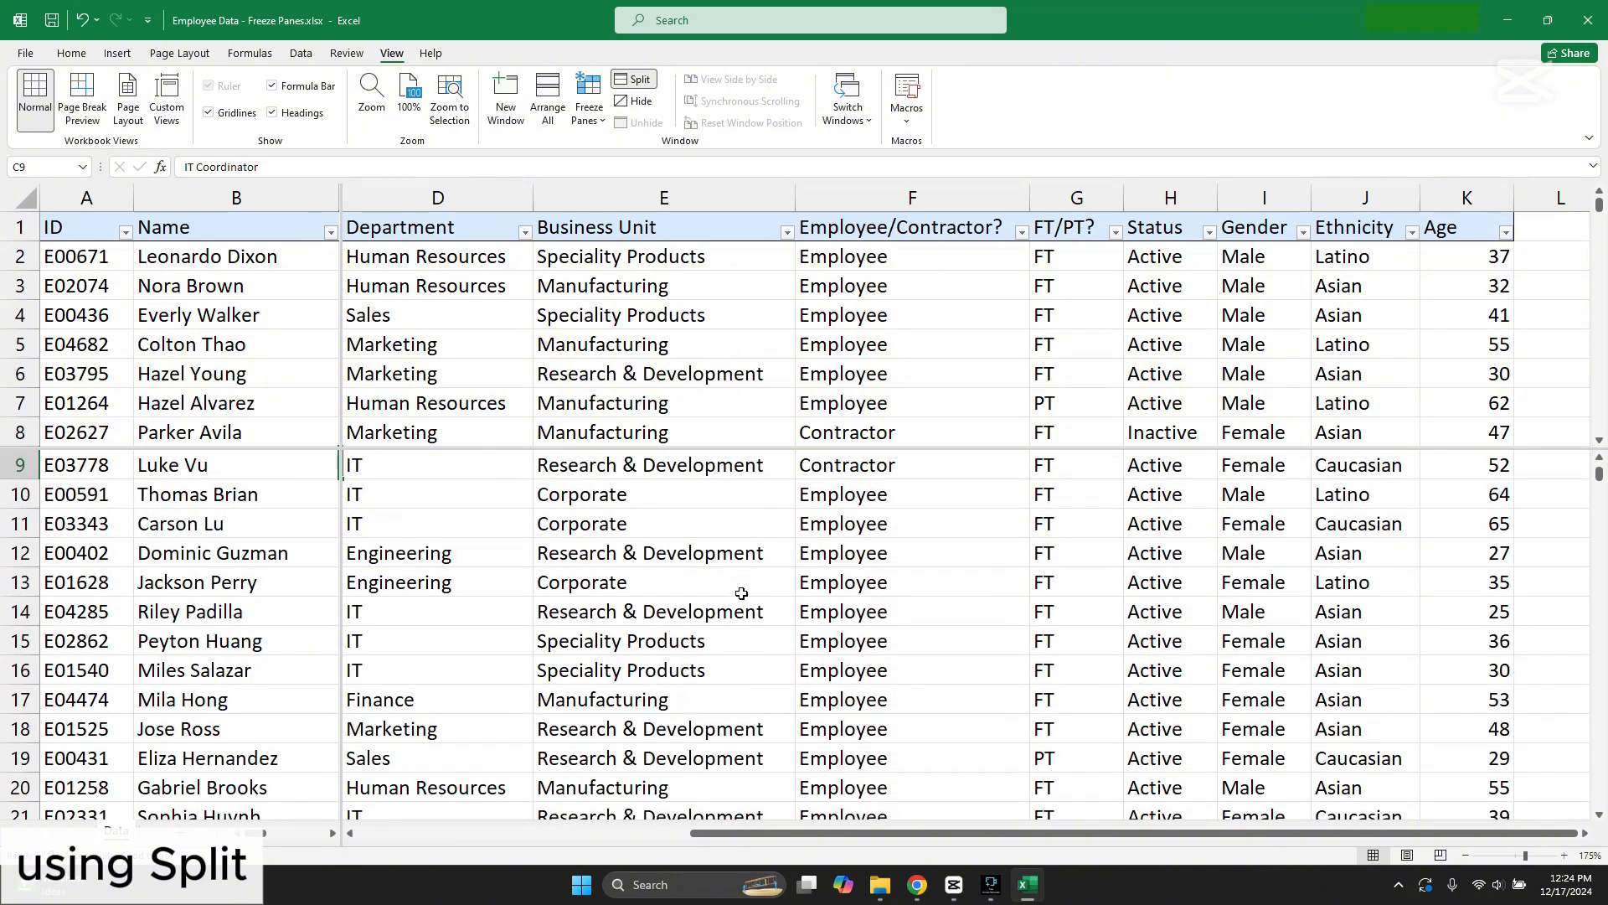
left_click(634, 80)
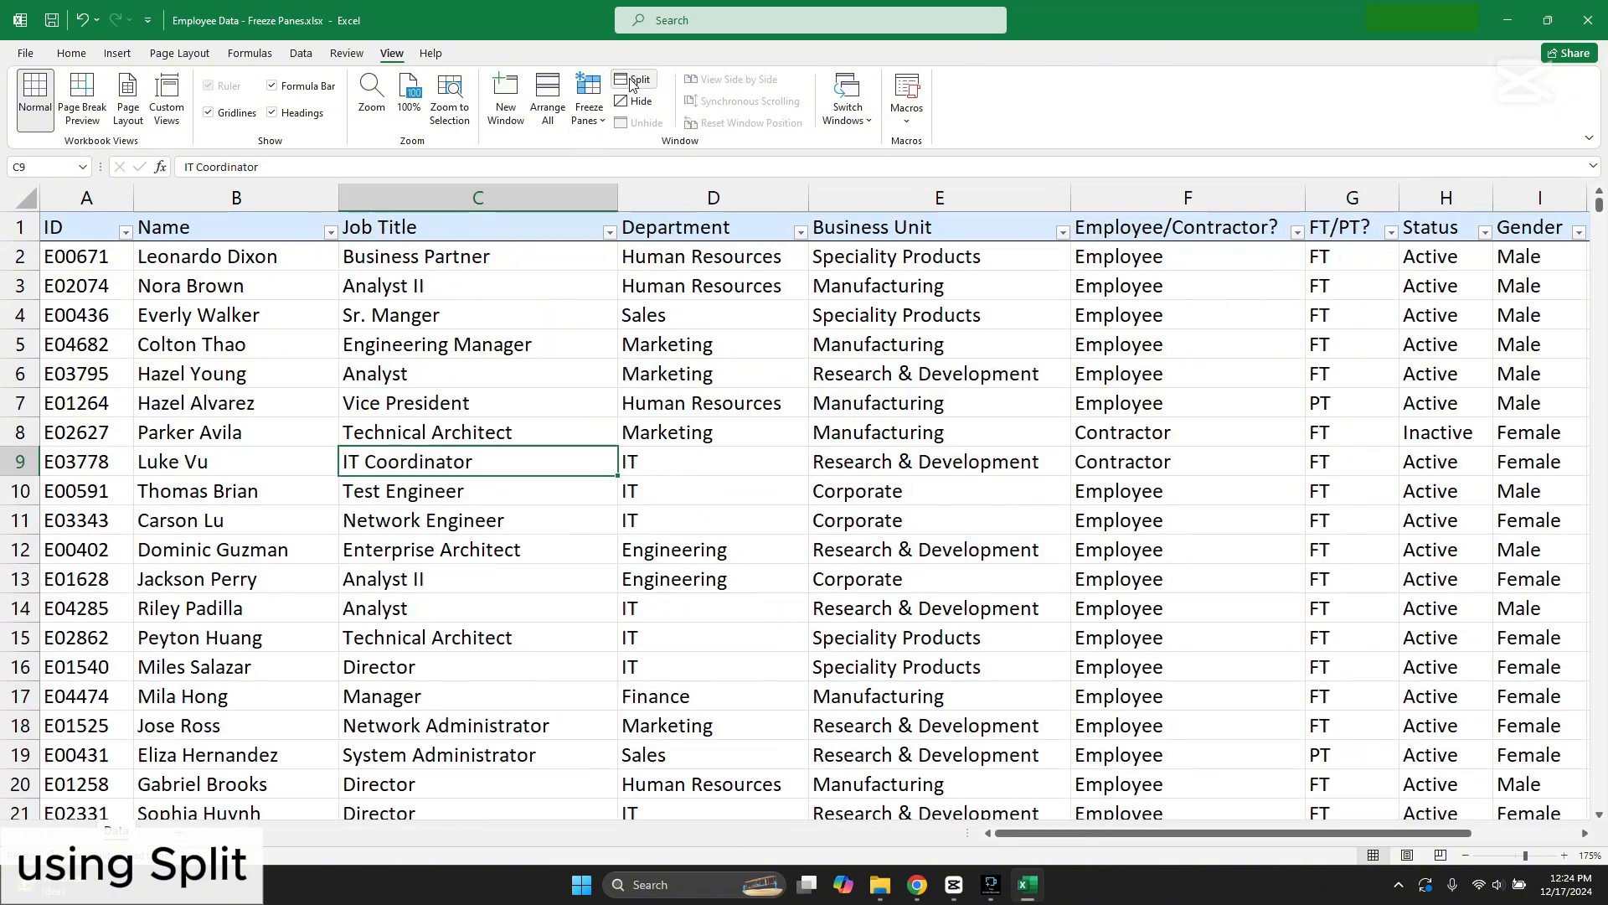